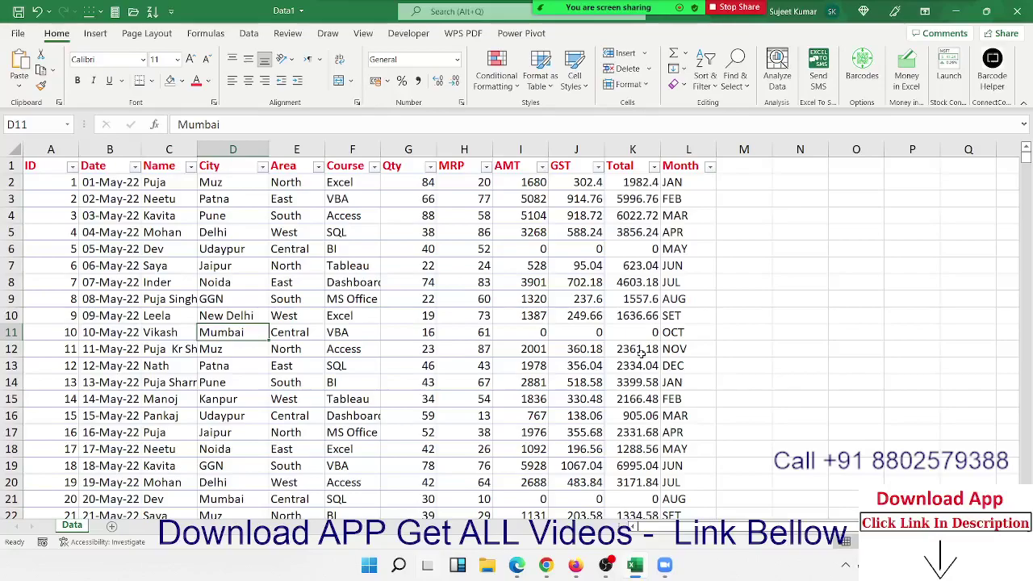
Select a cell in the Data sheet's sales table and switch the ribbon to Insert.
mouse_move(676, 6)
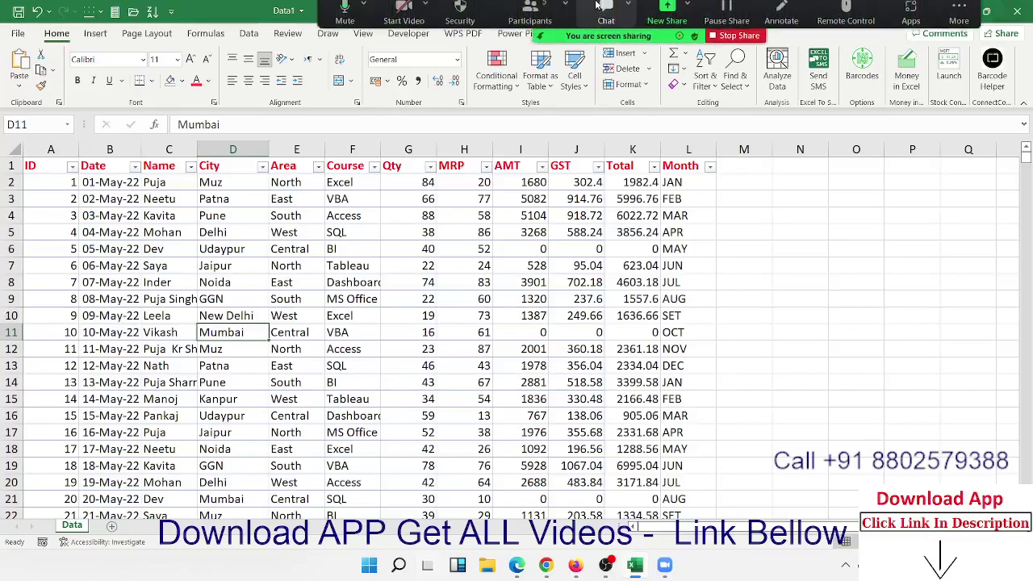
click(294, 247)
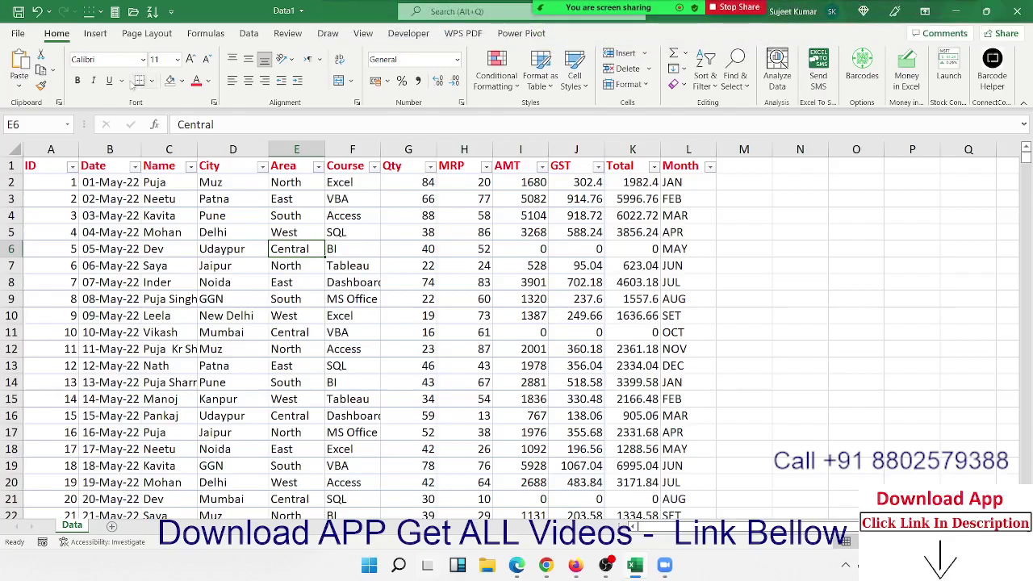
click(89, 41)
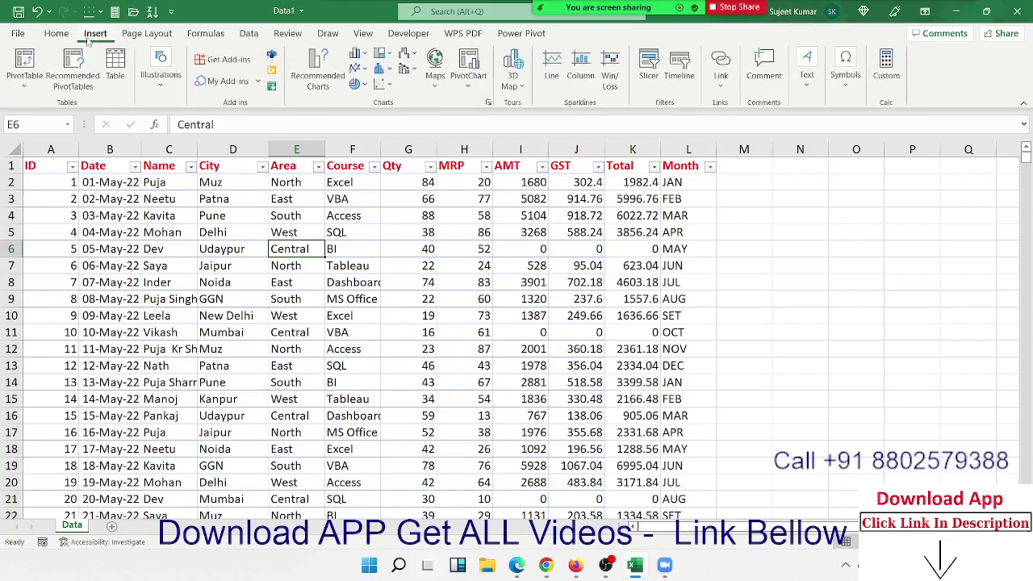
click(71, 38)
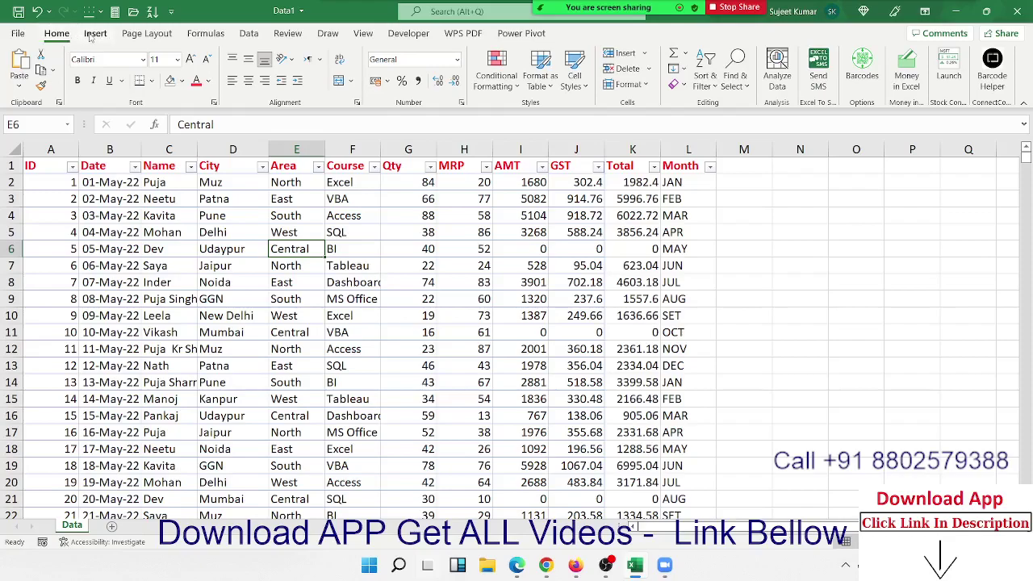
click(96, 35)
click(177, 265)
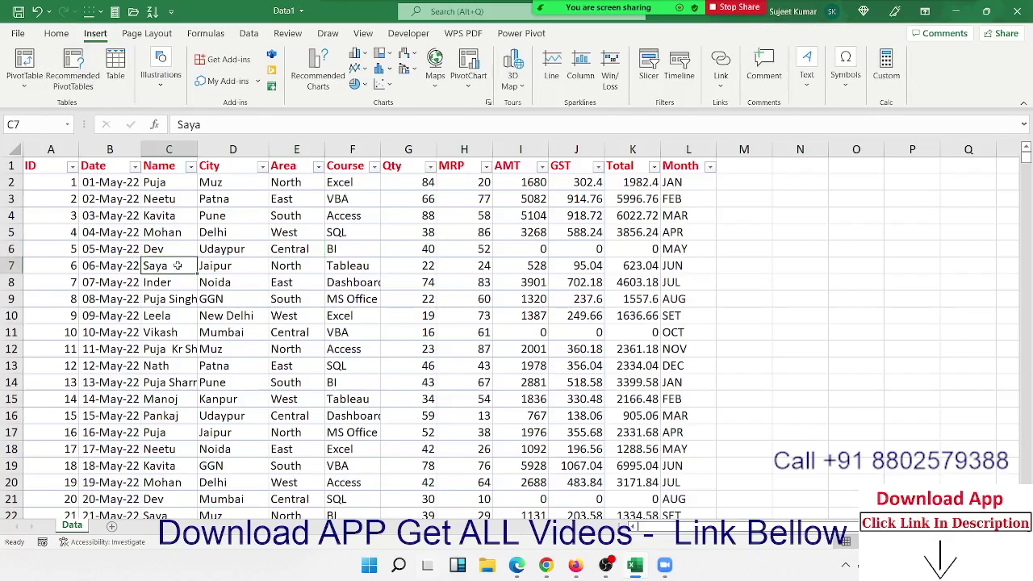
click(286, 267)
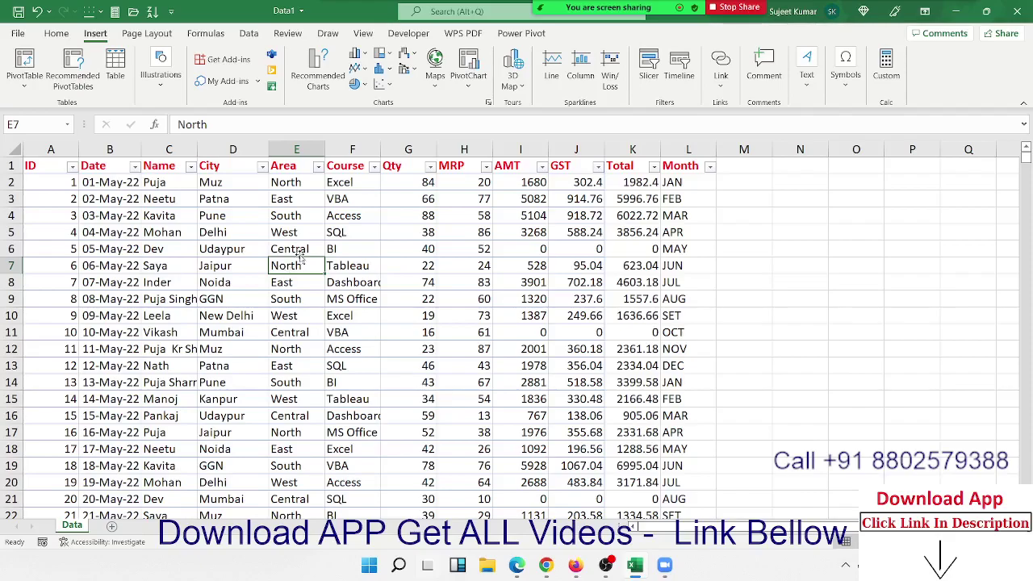
Enter =G6*H6 in I6 so row 6's AMT becomes 2080.
click(538, 252)
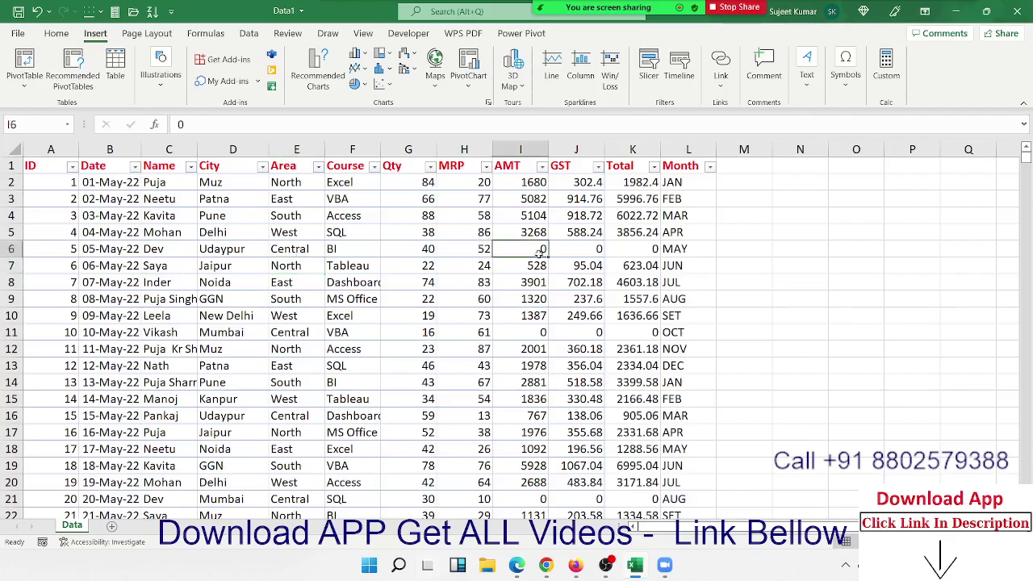
text(=)
key(Left)
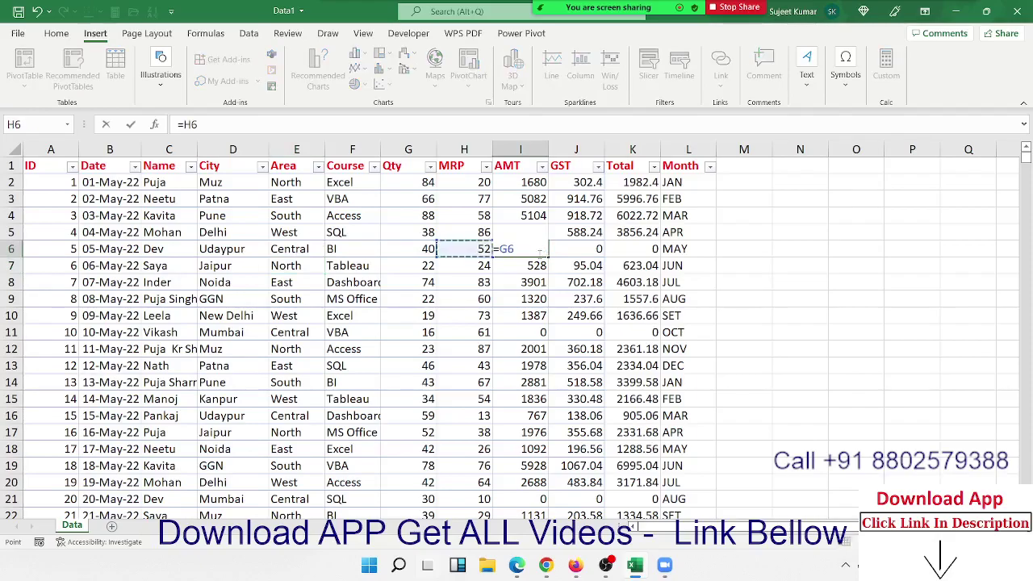
key(Left)
text(*)
key(Left)
key(Return)
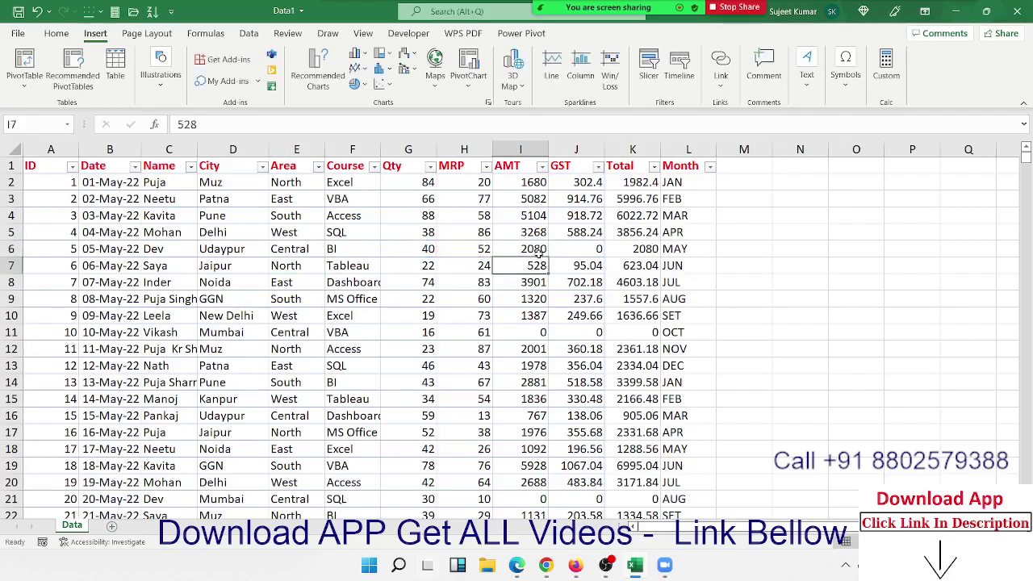
Enter =I6*18% in J6 to give a GST of 374.4.
key(Up)
key(Right)
text(=)
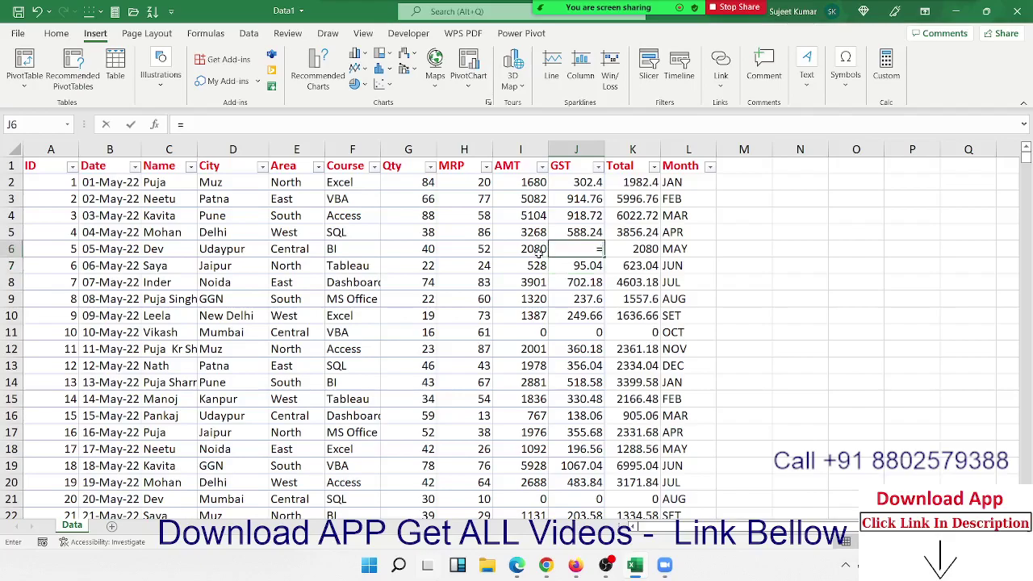
key(Left)
key(Left)
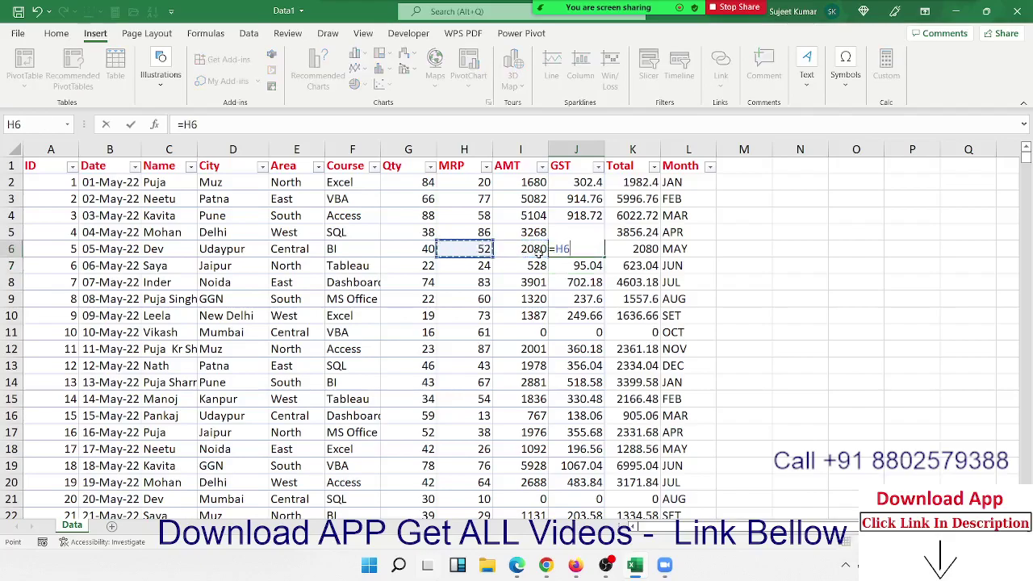
key(Right)
text(*)
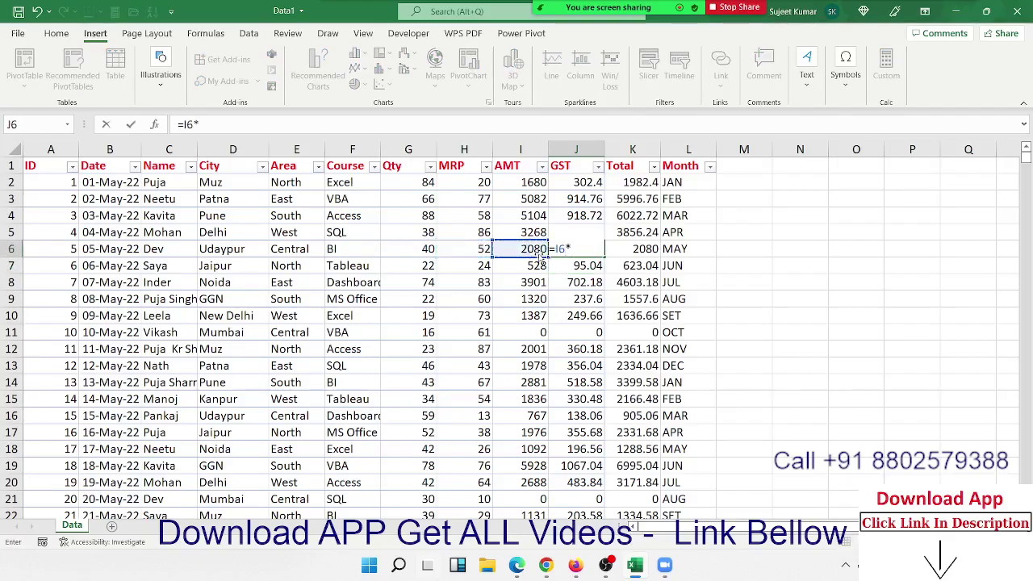
text(18%)
key(Return)
Check the Total formula in K6 and row 5's values, ending in the ID column.
key(Up)
key(Right)
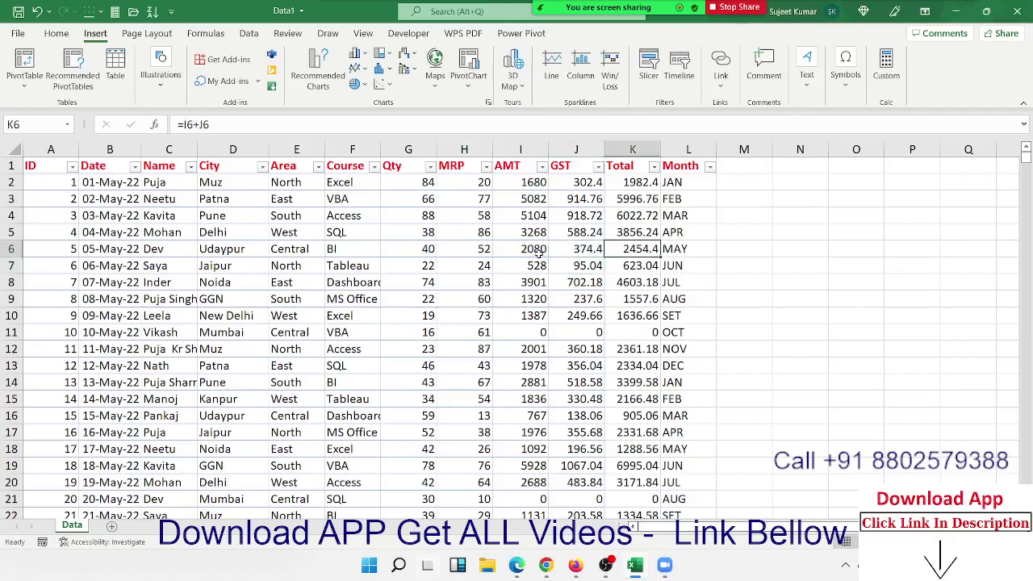
key(Up)
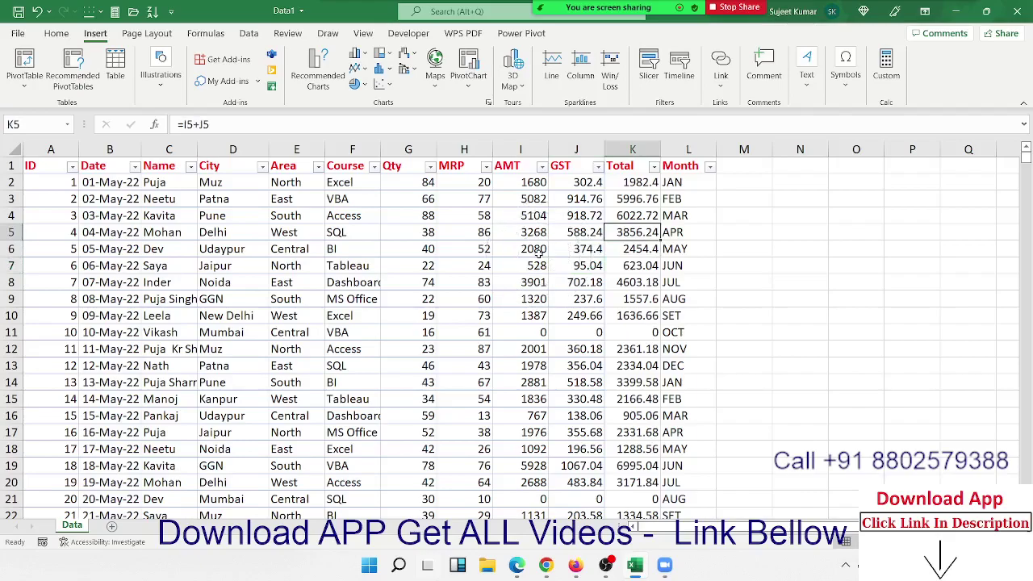
key(Left)
key(Left)
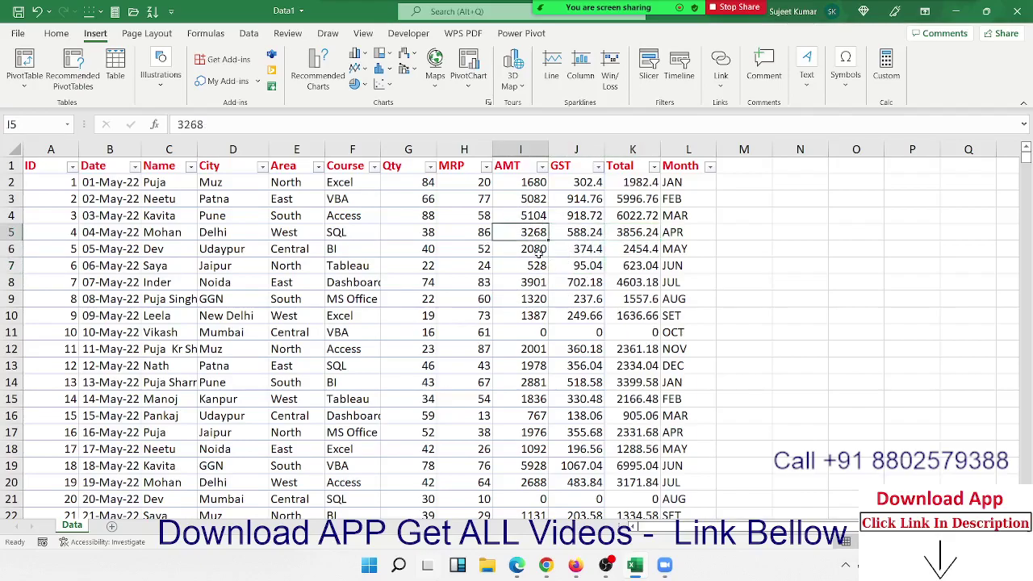
key(Left)
key(Left)
key(Left)
key(Home)
Browse the sales table, stepping down the ID column and across the headers from ID to Total.
key(Down)
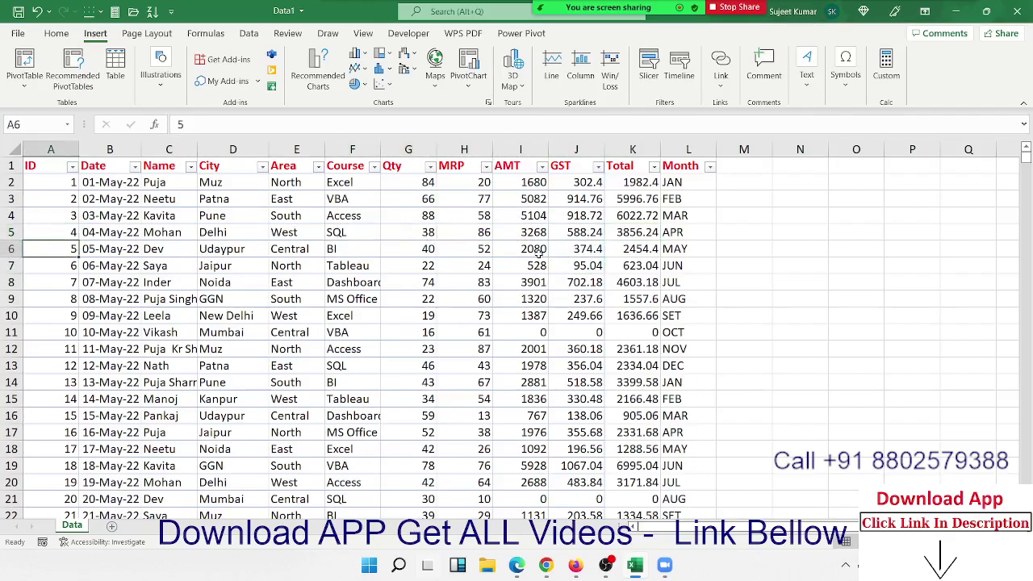
key(Down)
key(Down)
key(Down)
key(Down)
key(Down)
key(Down)
key(Down)
key(Down)
key(Down)
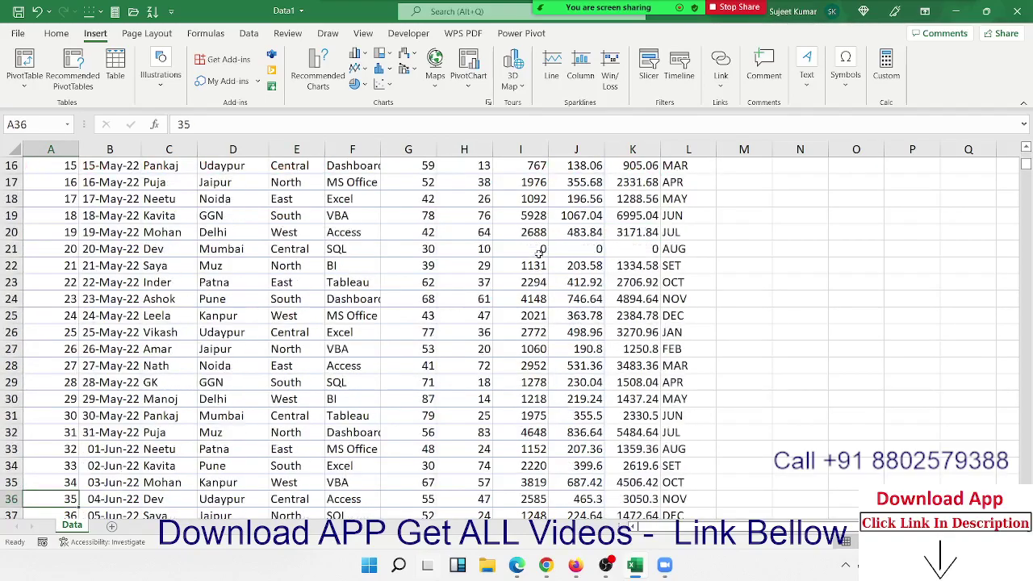
key(ctrl+Up)
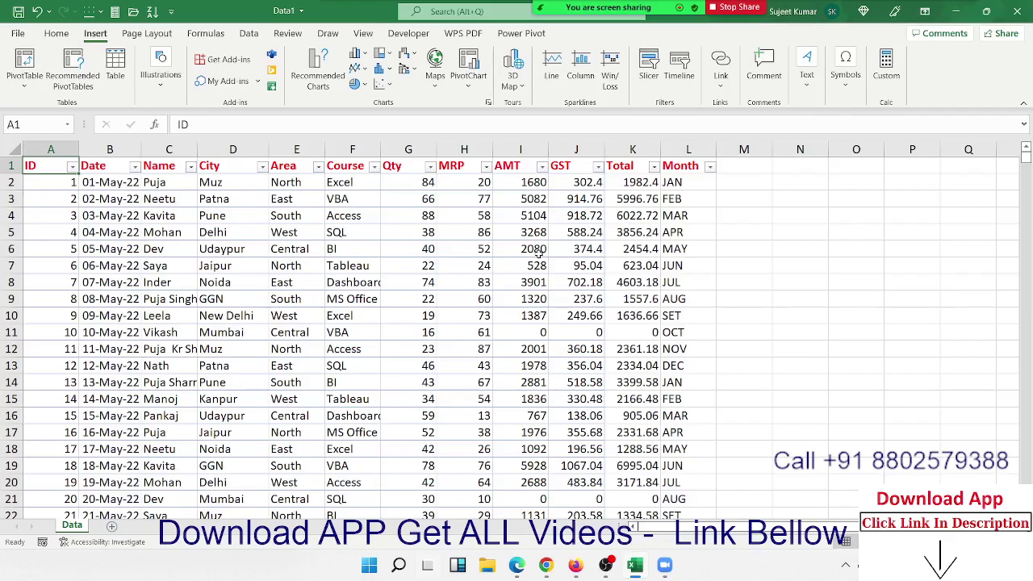
key(Right)
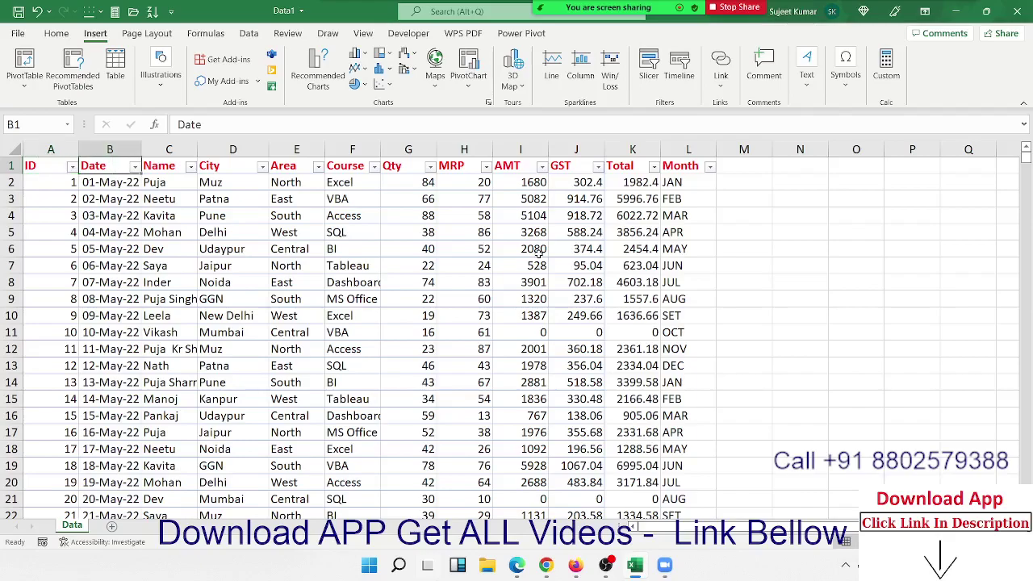
key(Right)
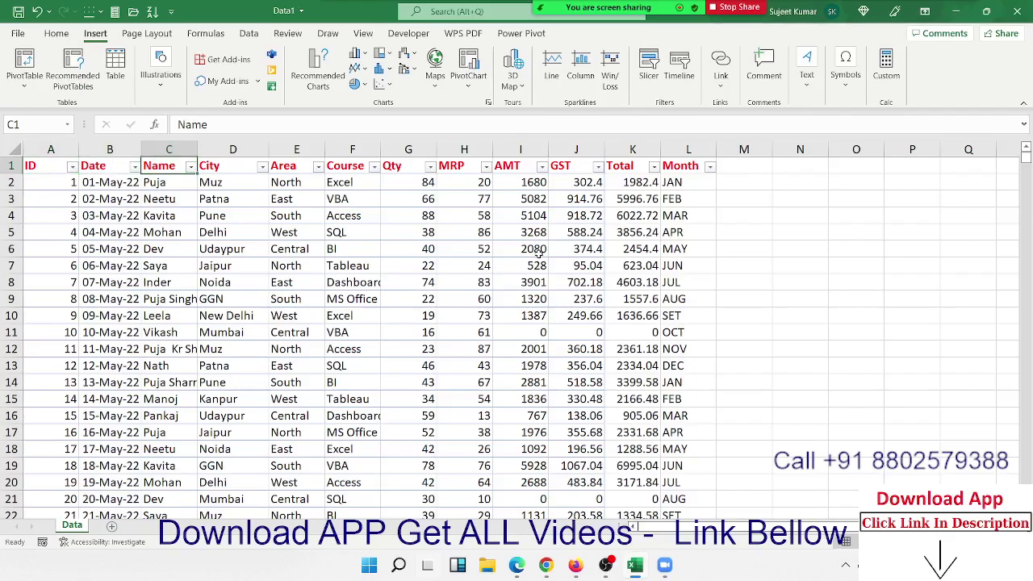
key(Left)
key(Left)
key(Right)
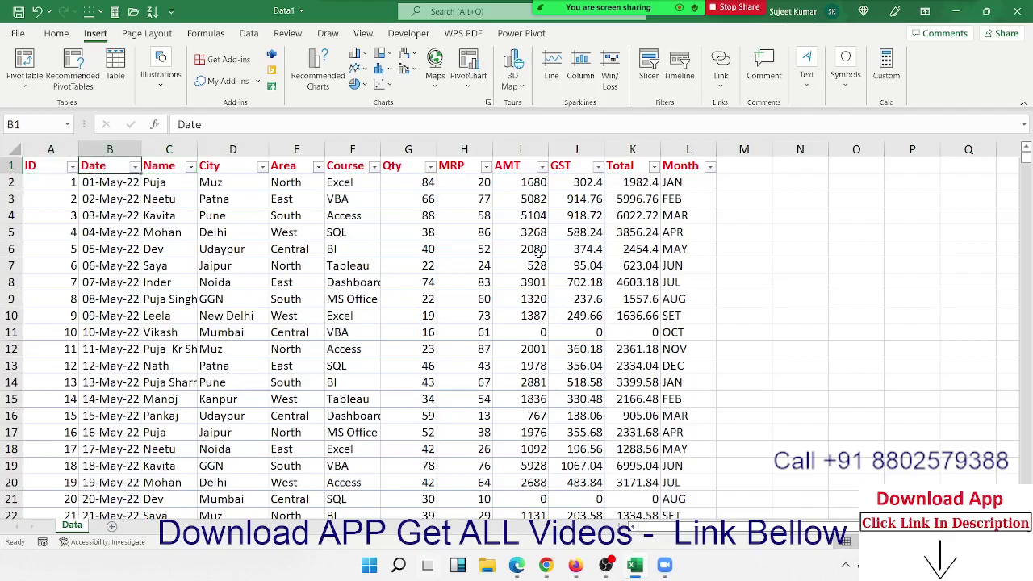
key(Right)
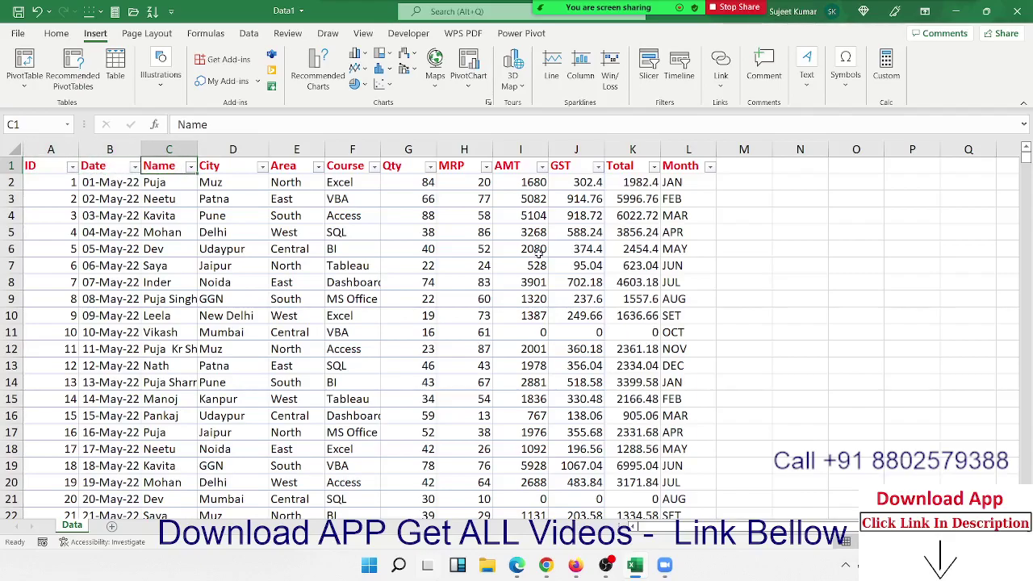
key(Right)
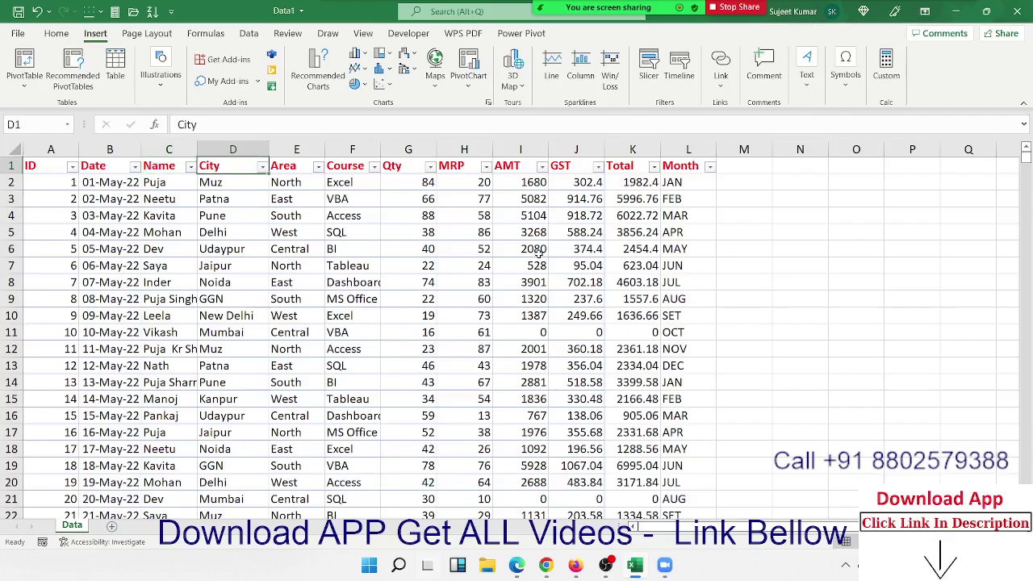
key(Right)
key(Right)
key(Right)
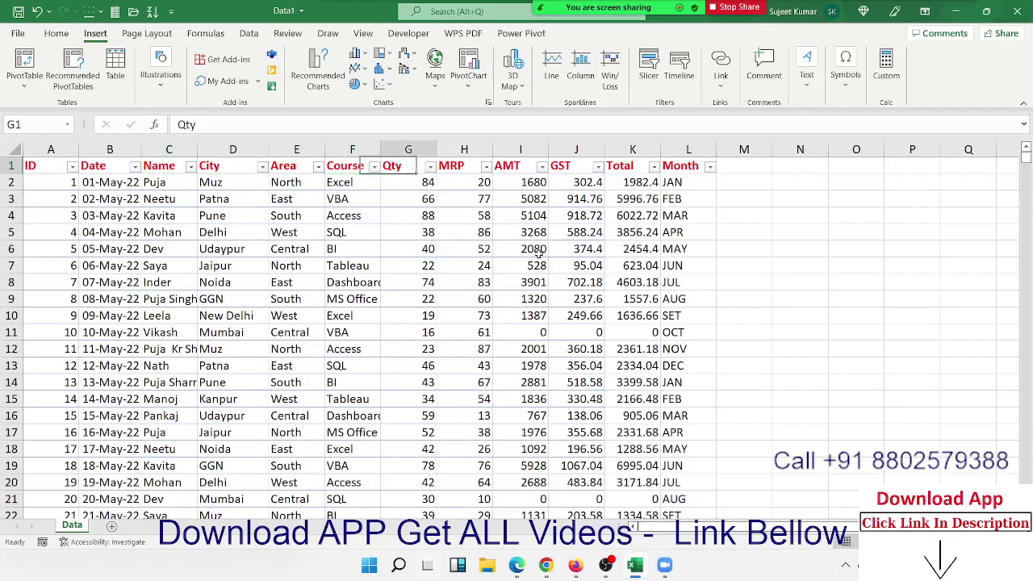
key(Right)
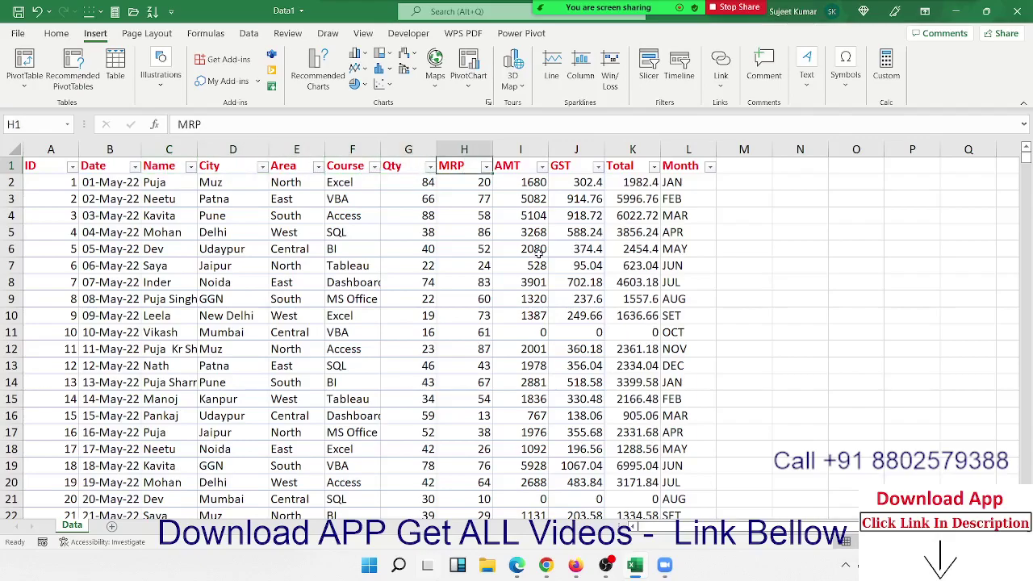
key(Right)
key(Right)
key(Right)
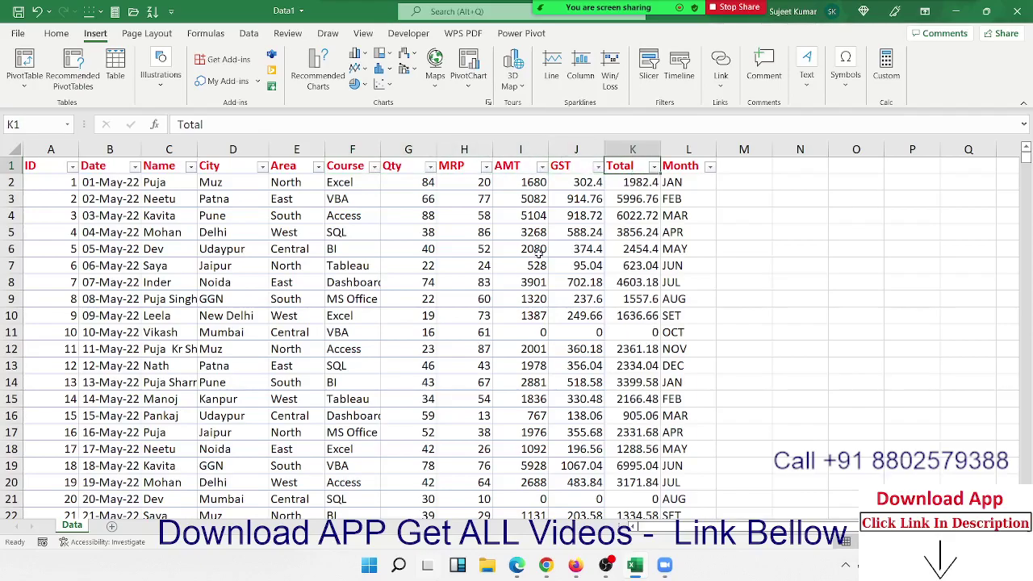
key(Right)
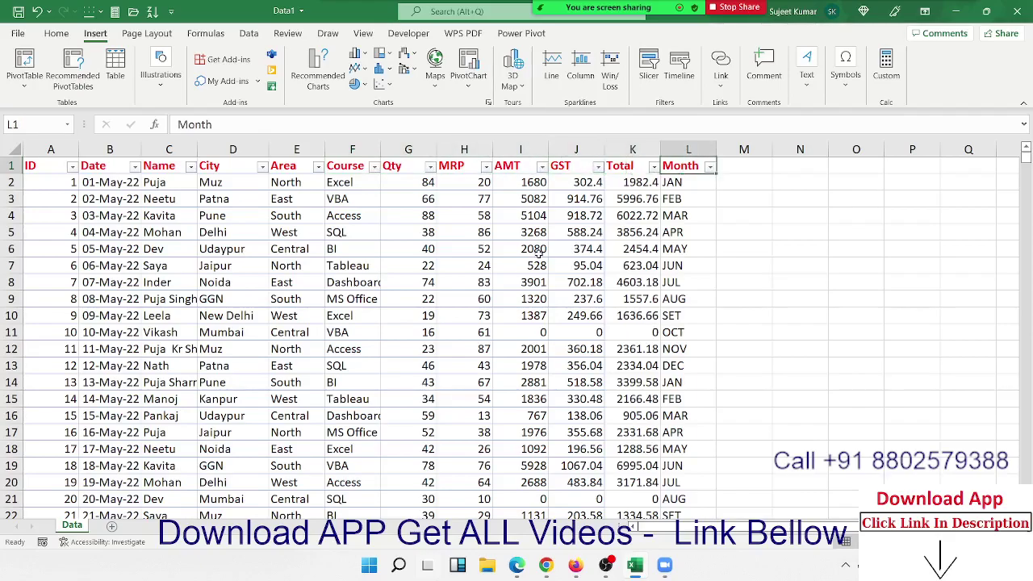
key(Left)
key(Left)
key(Left)
key(Left)
key(Left)
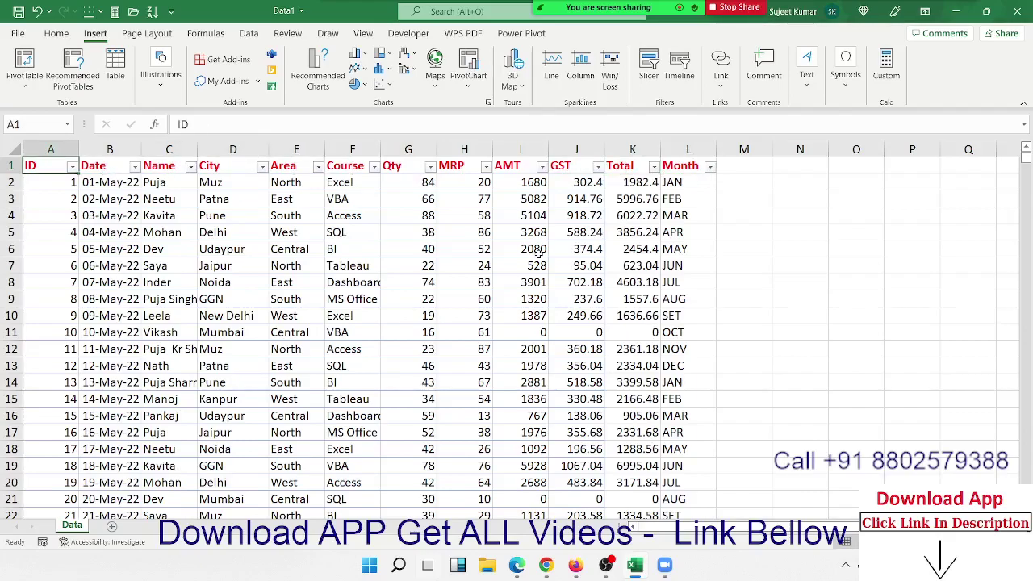
key(Down)
key(Down)
key(Down)
key(Down)
key(Down)
key(Down)
key(Down)
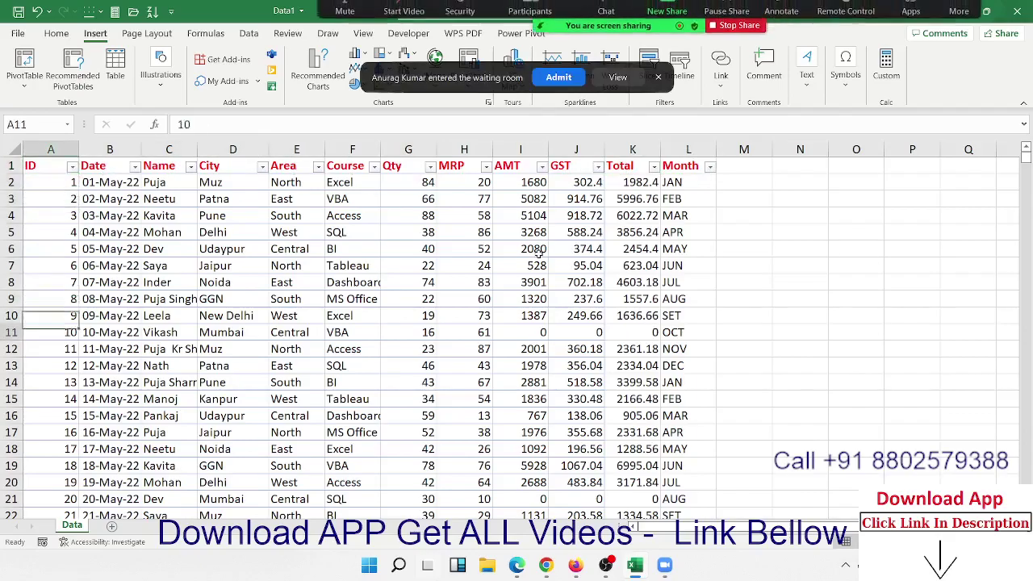
key(Down)
key(Down)
key(Down)
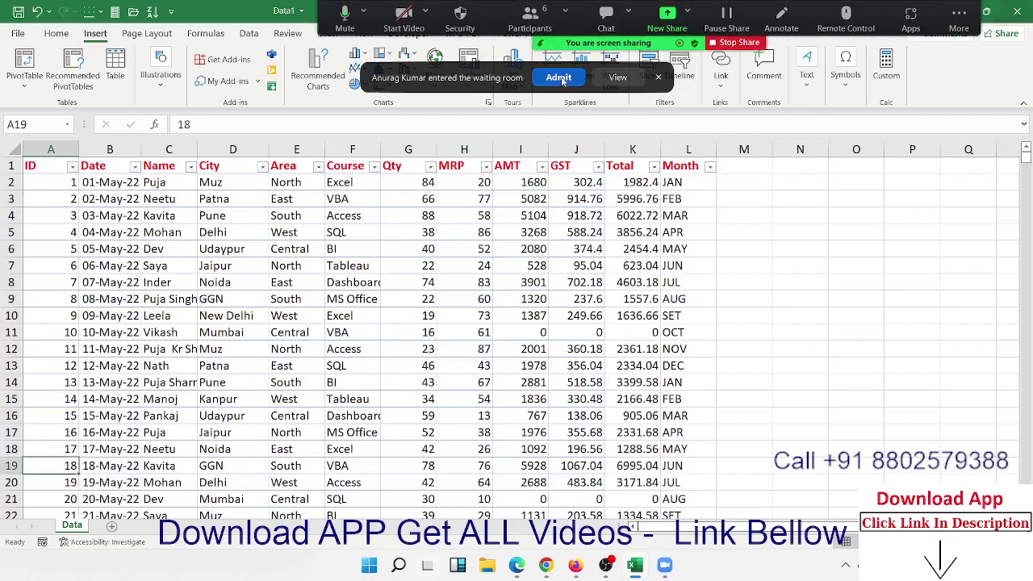
Insert a blank row at row 14 of the sales table.
click(558, 77)
click(79, 250)
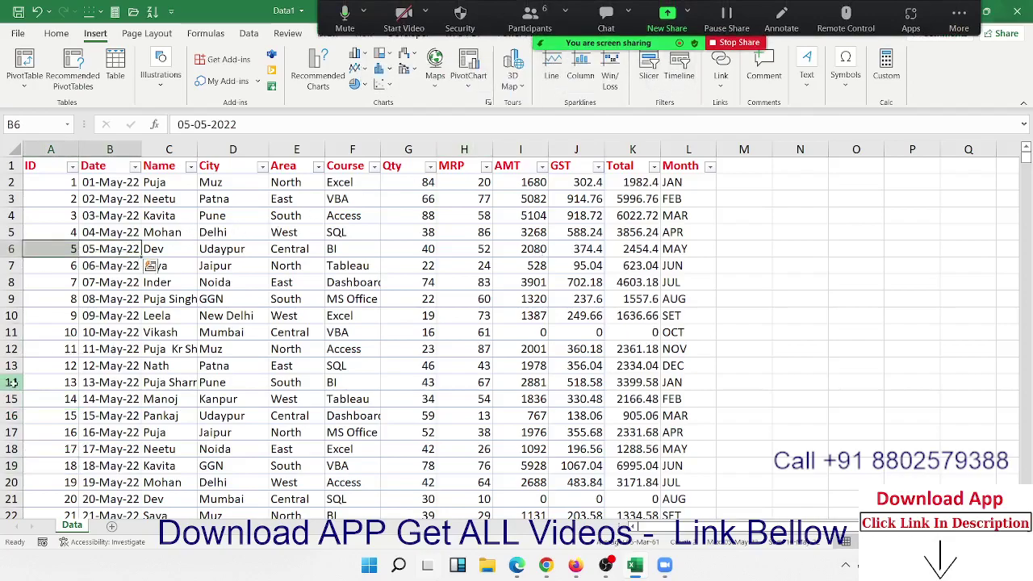
click(11, 382)
key(ctrl+shift+plus)
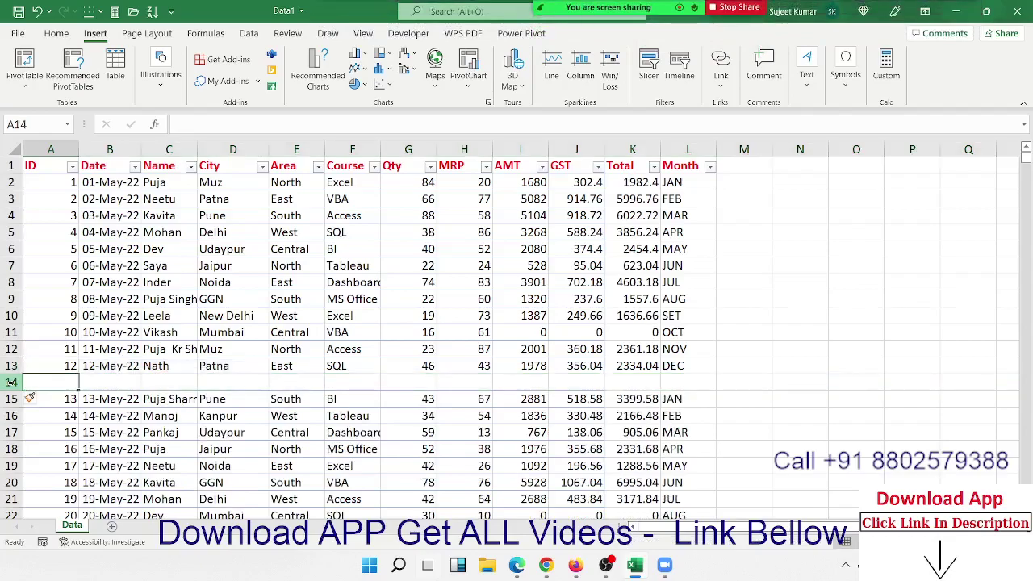
Show how the blank row splits selections made with Ctrl+Shift+arrows and Ctrl+A.
key(ctrl+Up)
key(ctrl+Up)
key(ctrl+shift+Right)
key(ctrl+shift+Down)
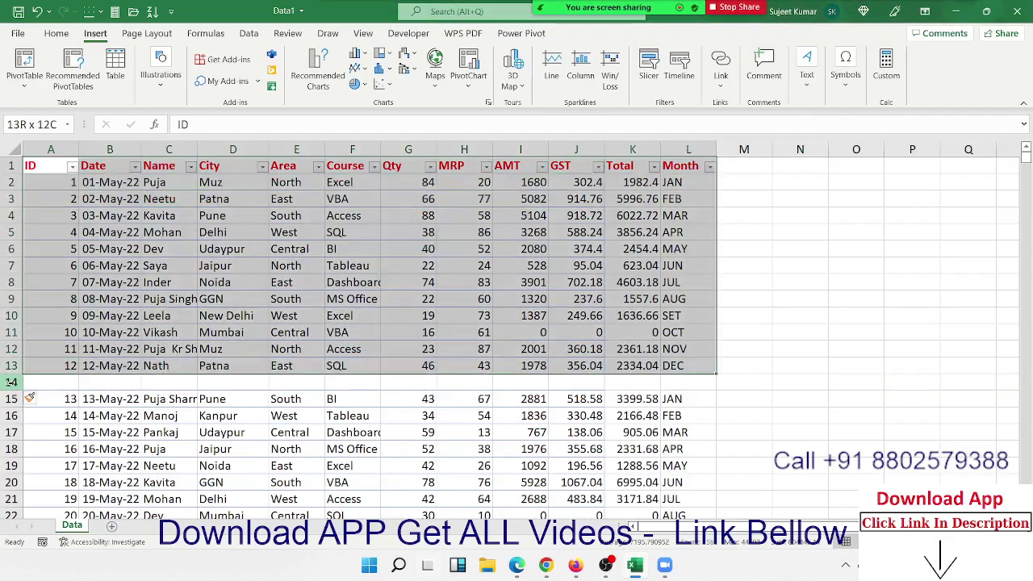
key(ctrl+shift+Down)
key(ctrl+shift+Down)
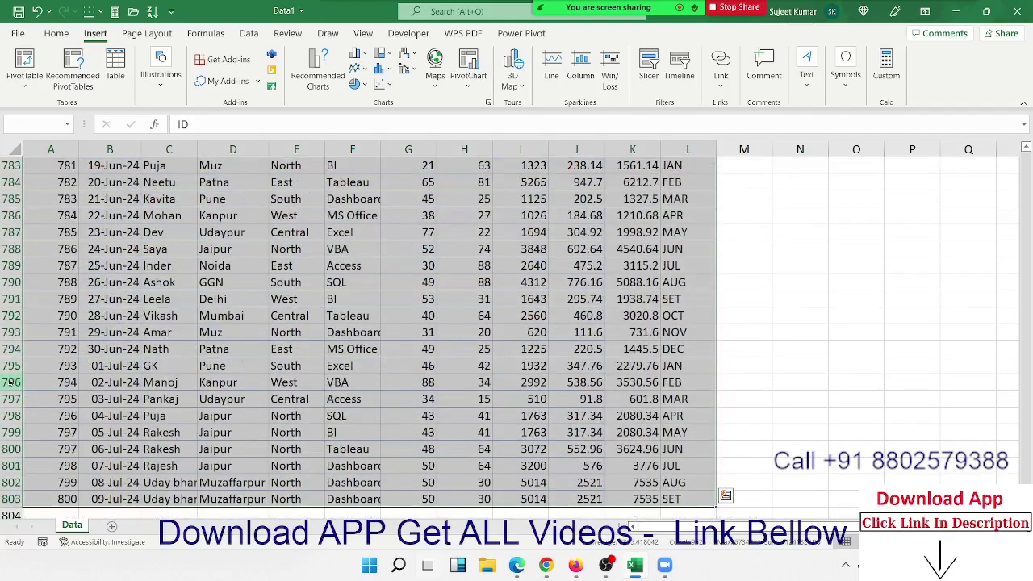
key(ctrl+Home)
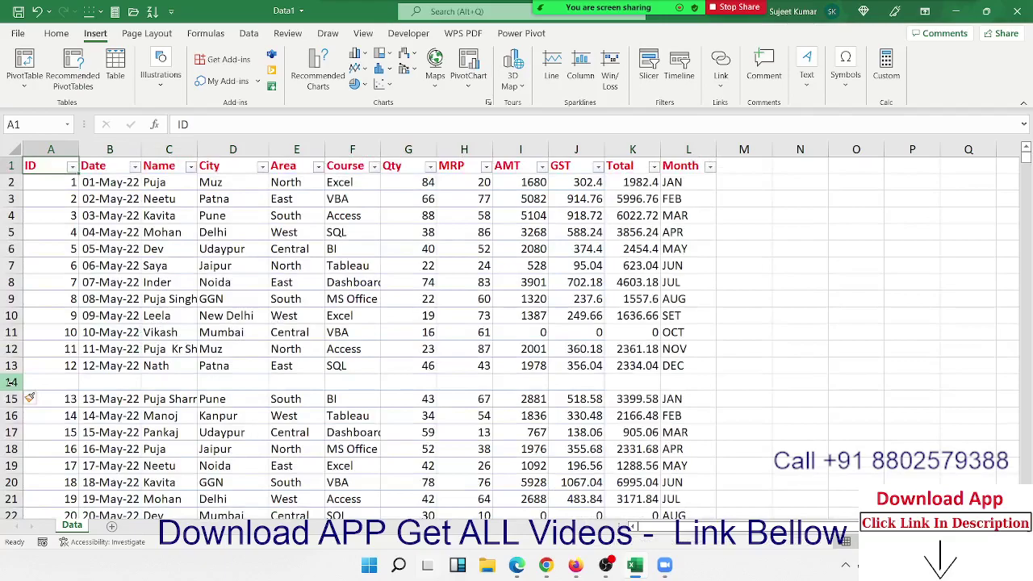
key(Down)
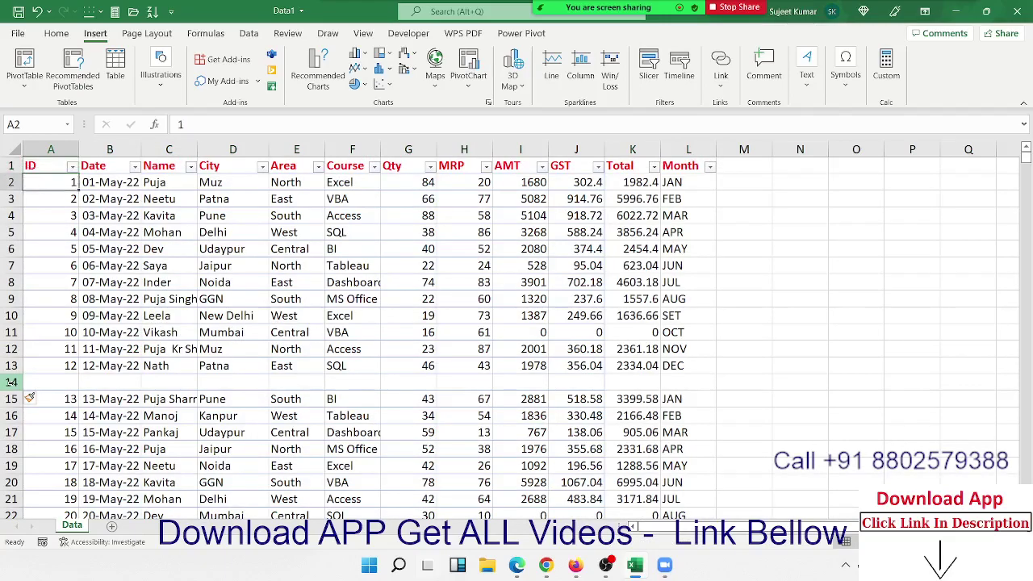
key(Down)
key(Down)
key(ctrl+Down)
key(Up)
key(Up)
key(ctrl+a)
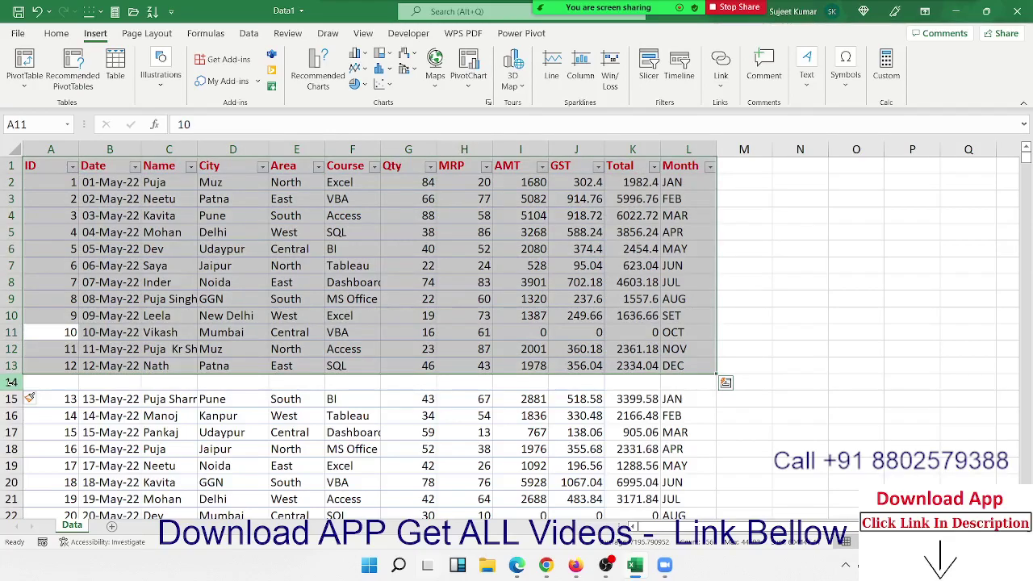
key(Down)
key(Down)
key(Down)
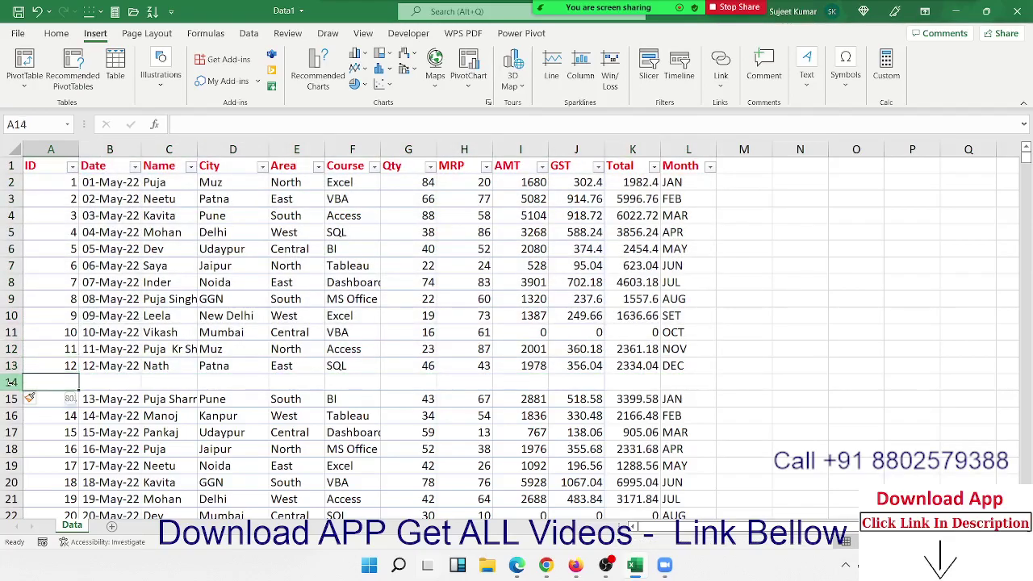
Delete the blank row 14 to rejoin the records.
click(11, 381)
key(ctrl+minus)
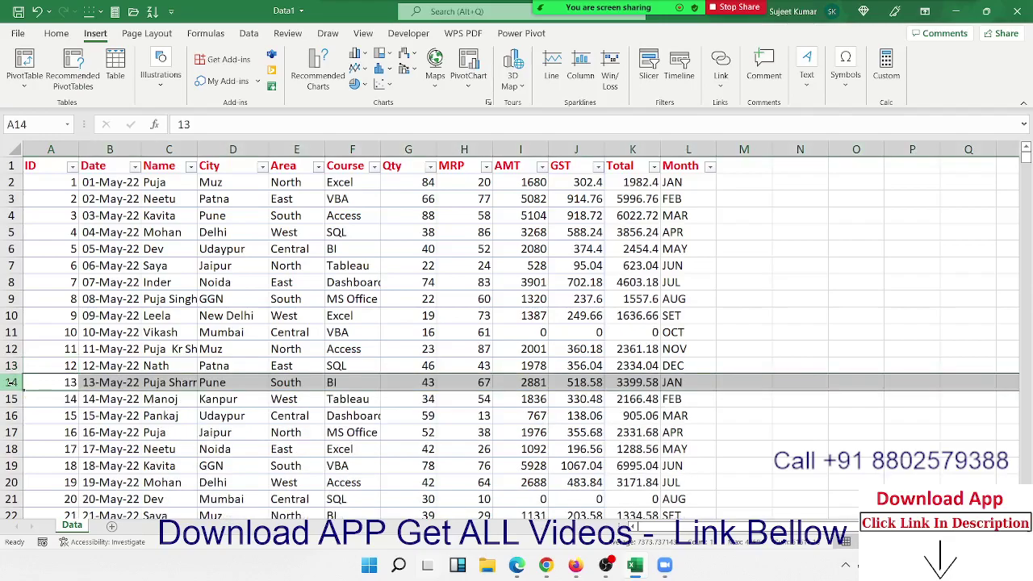
key(Up)
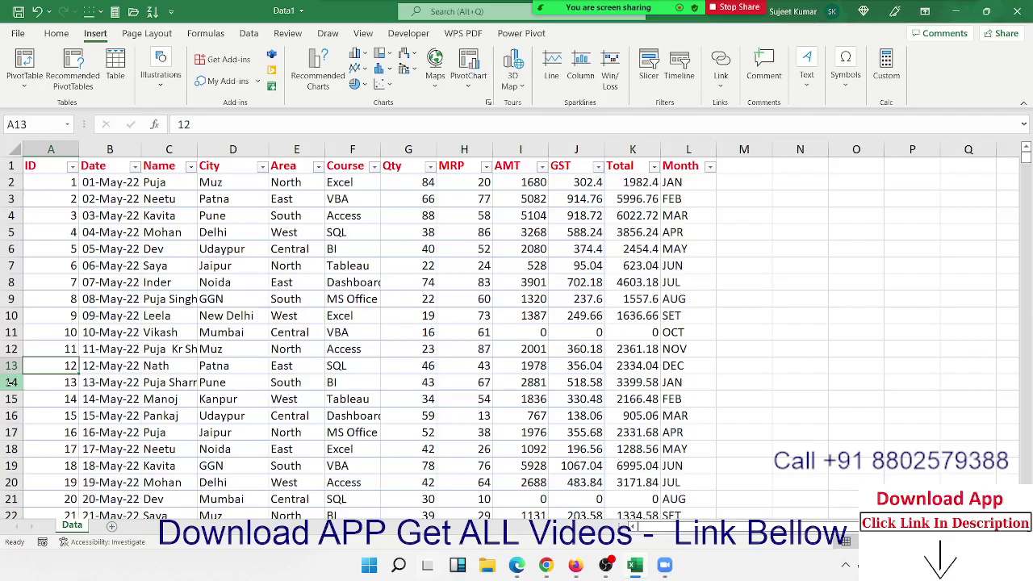
Remove the header-row filters with Ctrl+Shift+L and minimize Excel to the desktop.
key(ctrl+Up)
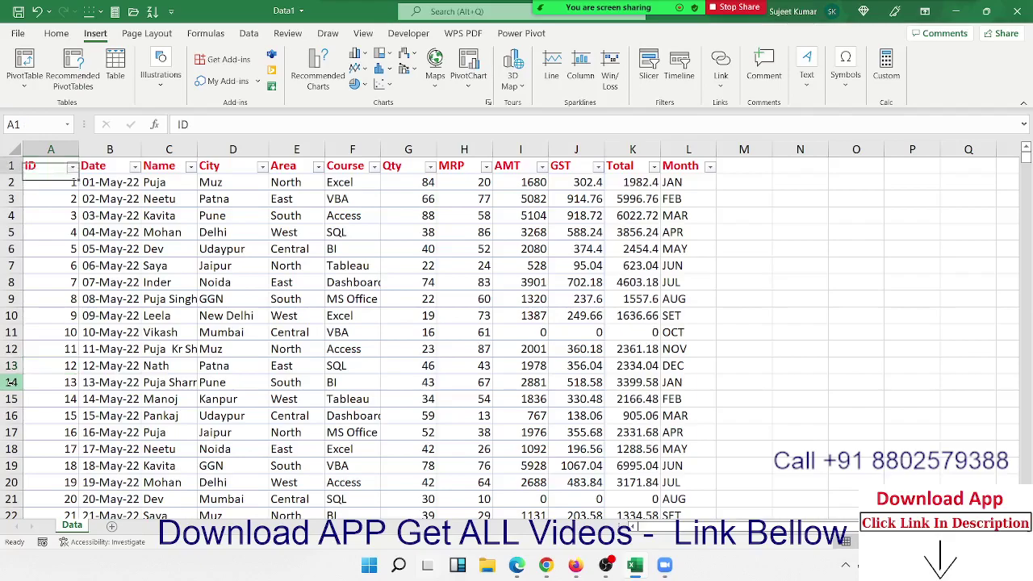
key(Right)
key(Right)
key(Right)
key(Right)
key(Right)
key(Right)
key(Right)
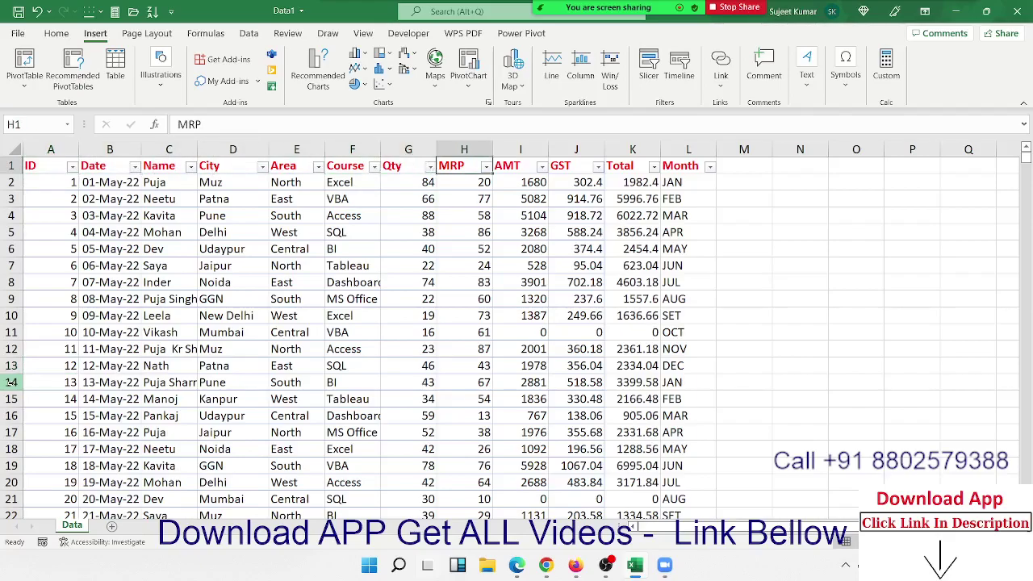
key(Right)
key(Right)
key(Right)
key(Right)
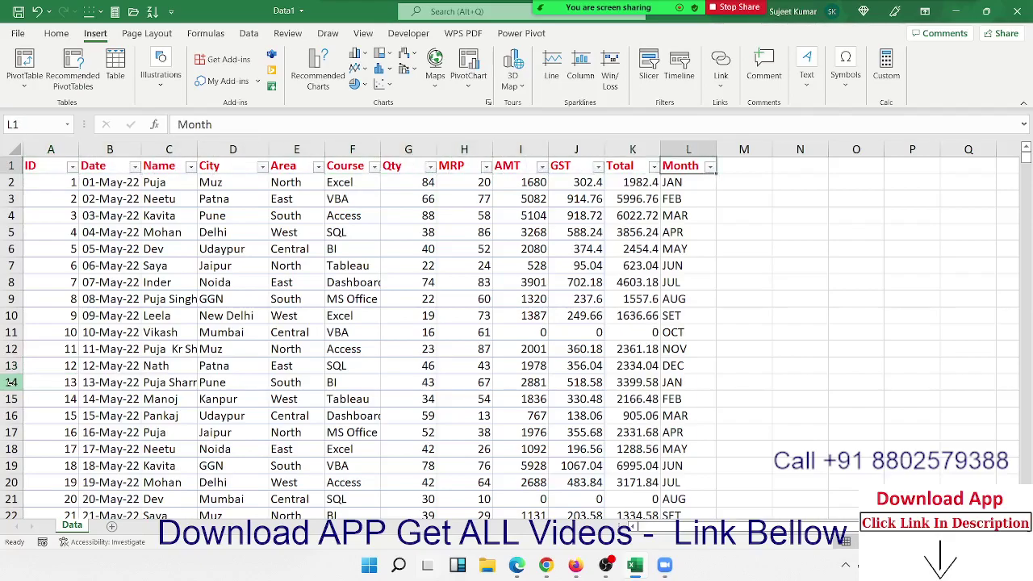
key(ctrl+Left)
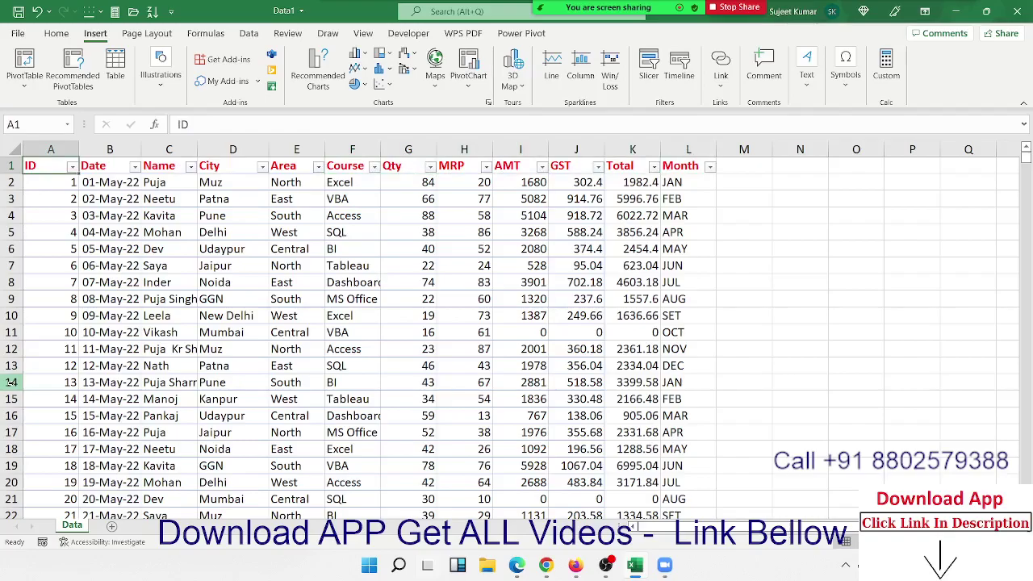
key(ctrl+shift+l)
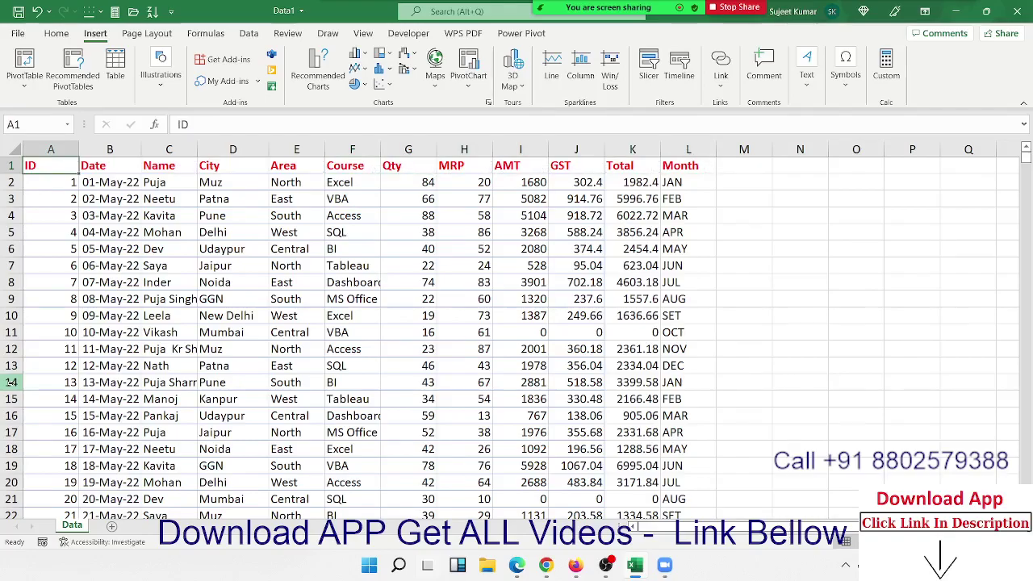
key(super+d)
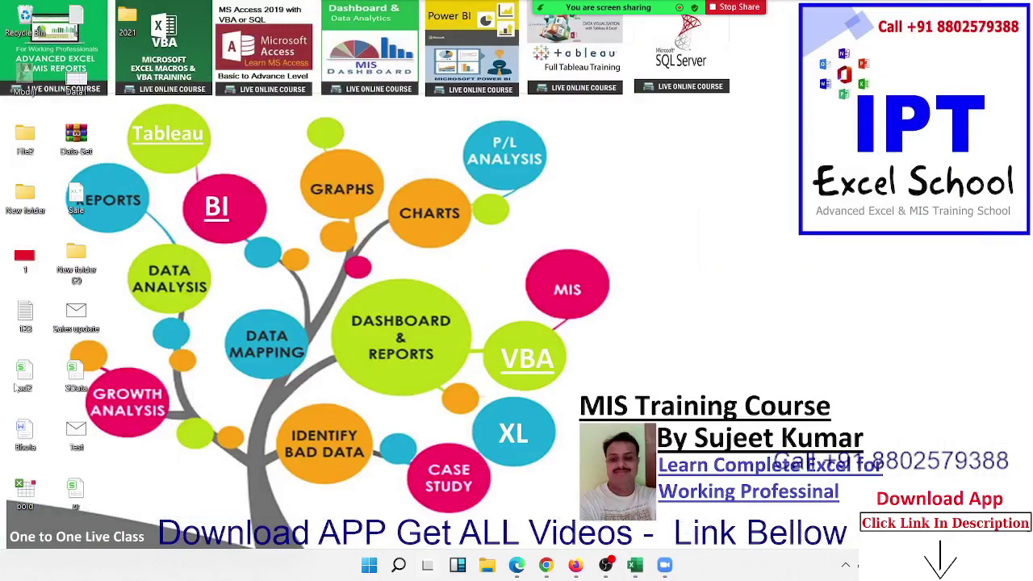
Use Alt+Tab to bring the OBS Studio window to the front.
mouse_move(517, 90)
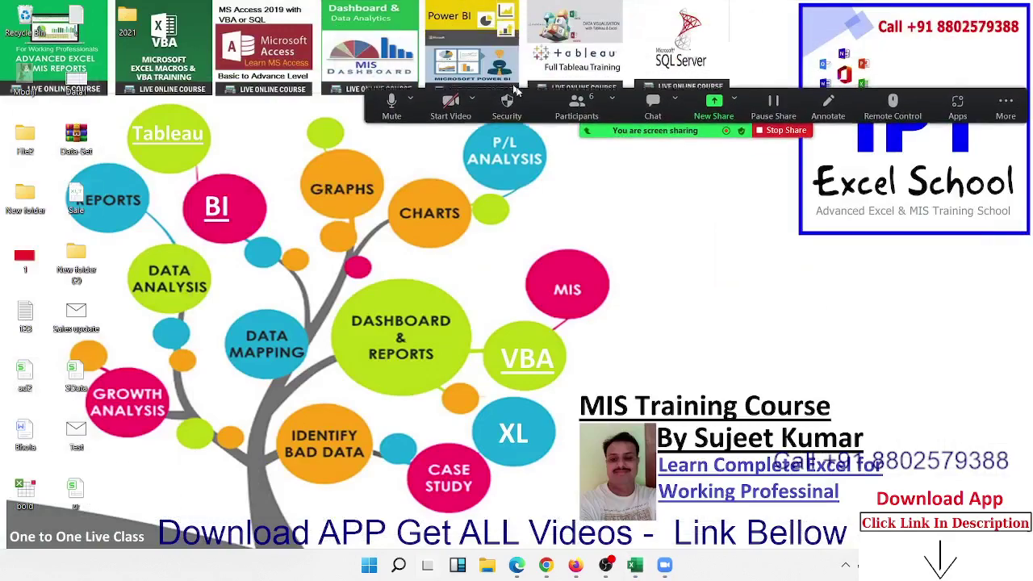
drag(459, 6, 646, 63)
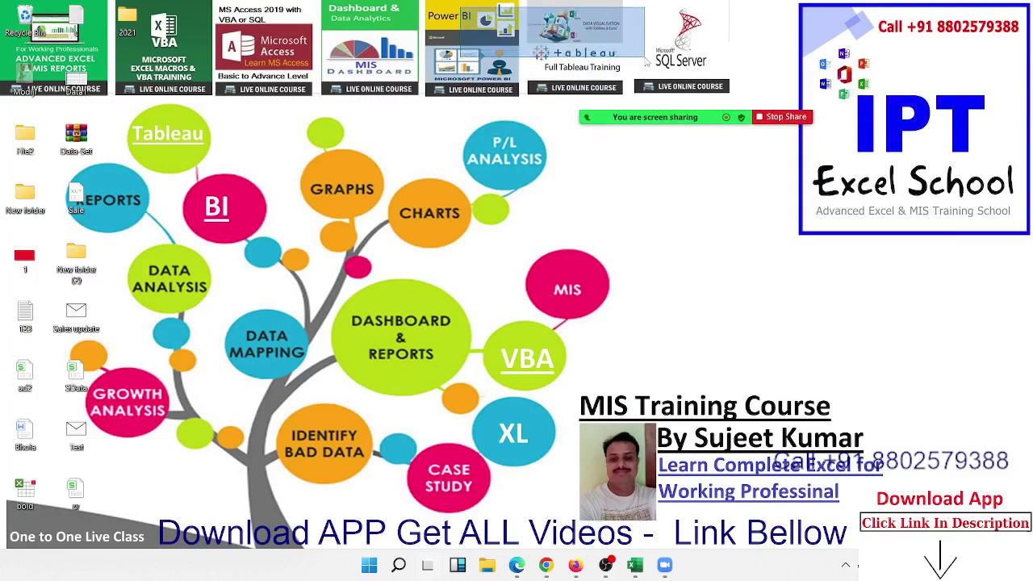
mouse_move(594, 121)
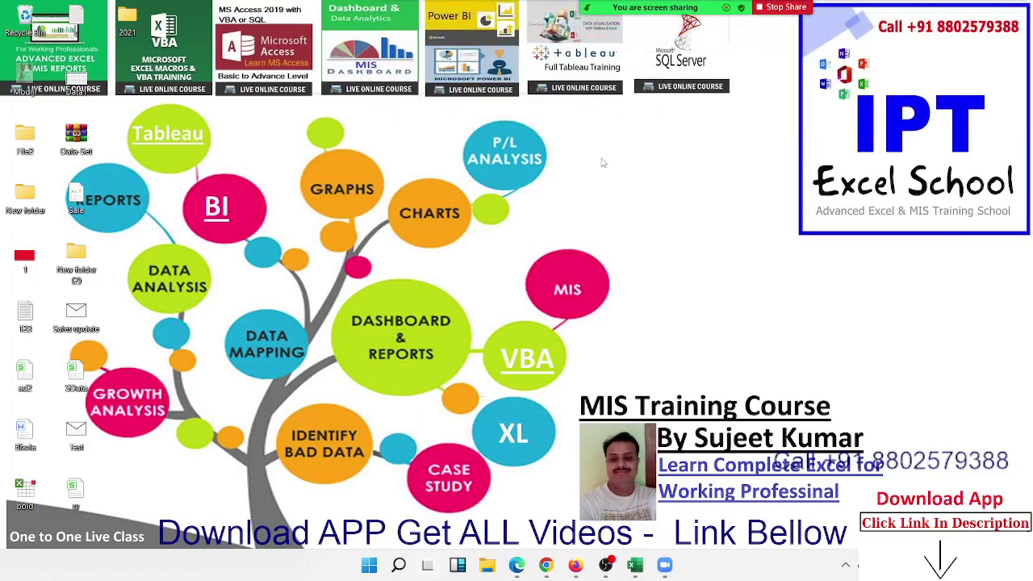
key(alt+Tab)
key(alt+Tab)
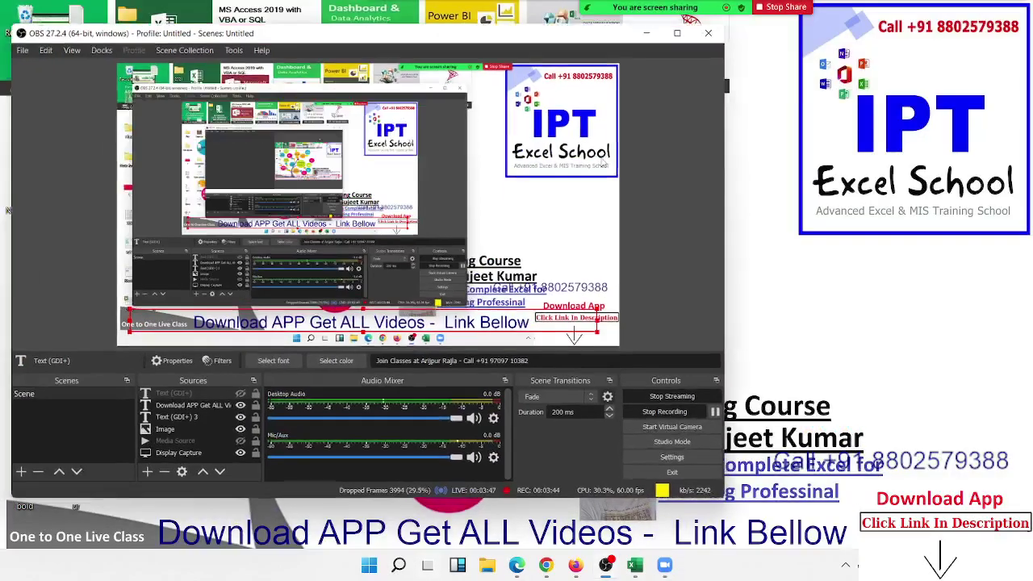
key(alt+Tab)
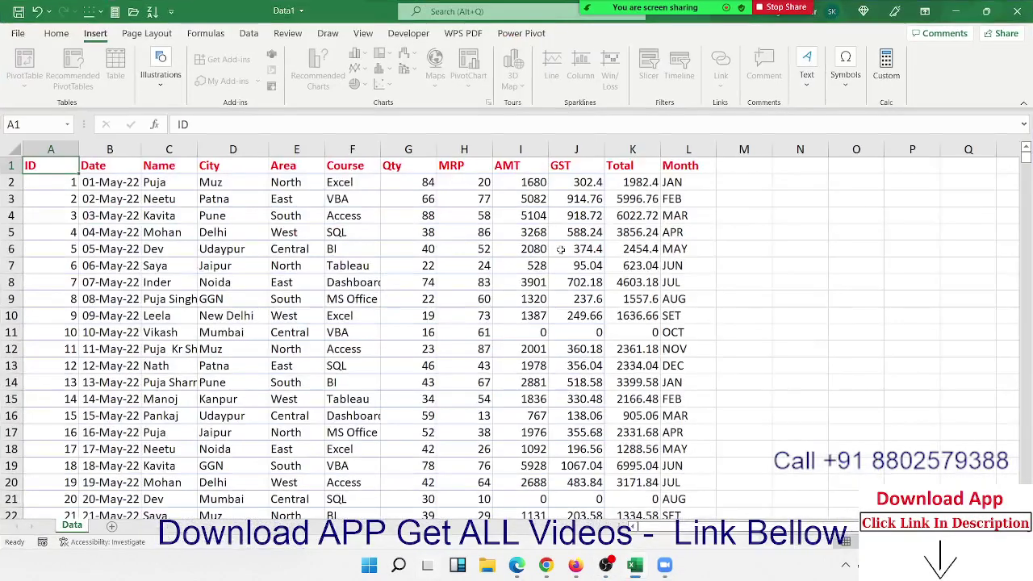
Insert a PivotTable from the sales data on a new worksheet.
click(266, 236)
click(33, 173)
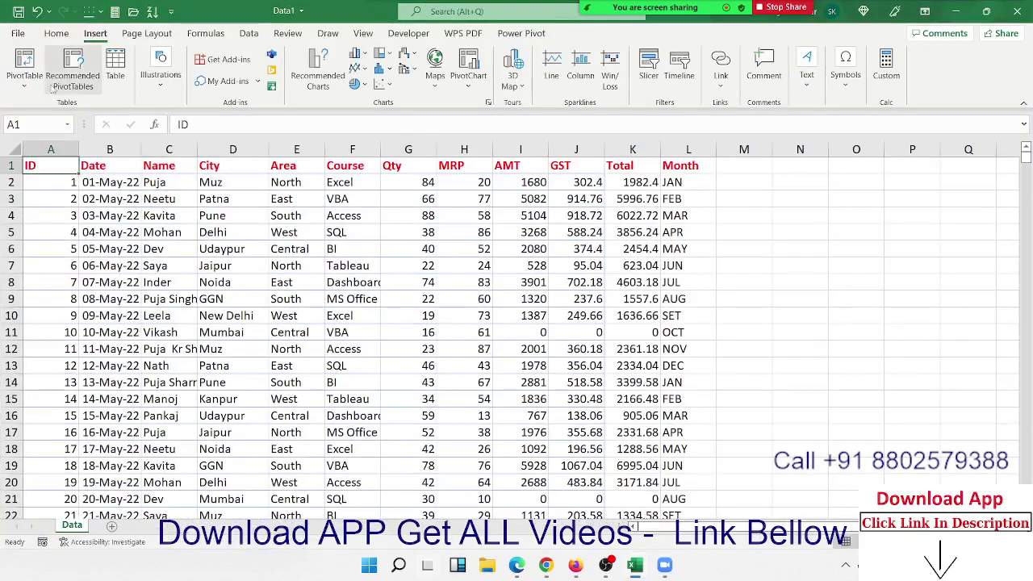
click(90, 33)
click(24, 60)
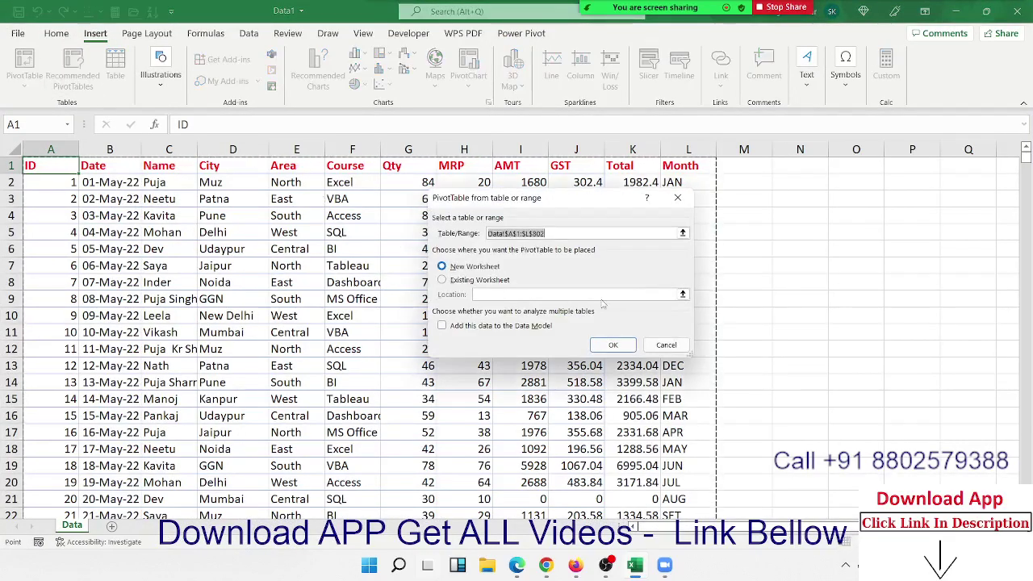
click(611, 344)
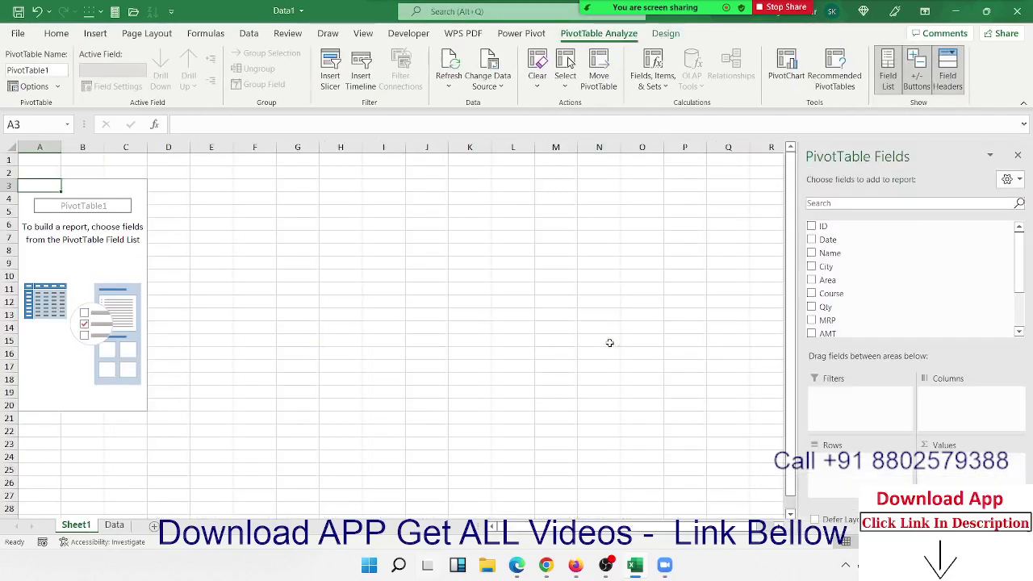
Click cell G12 outside the empty PivotTable1 so the PivotTable Fields pane closes.
drag(202, 415, 46, 184)
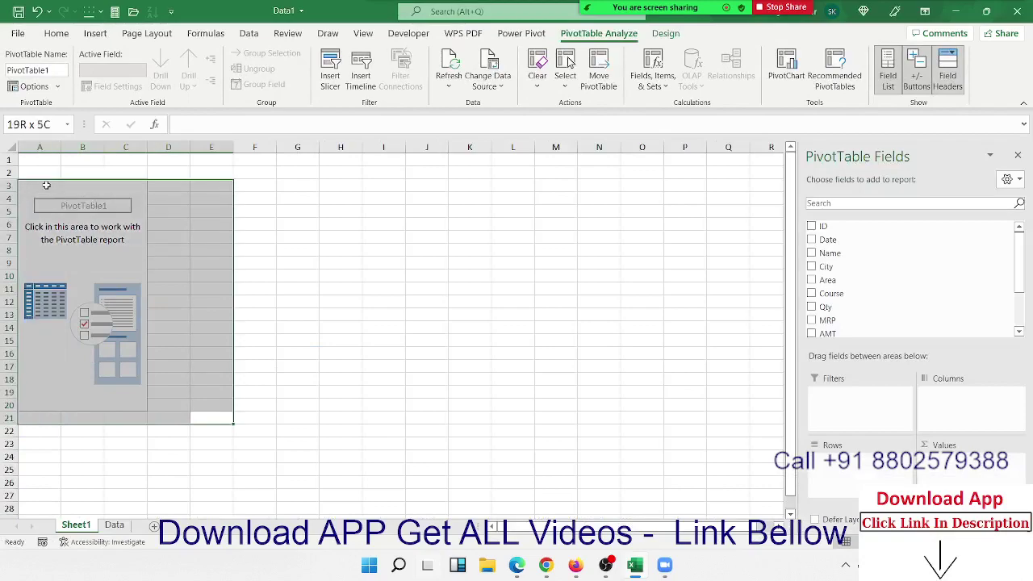
click(71, 246)
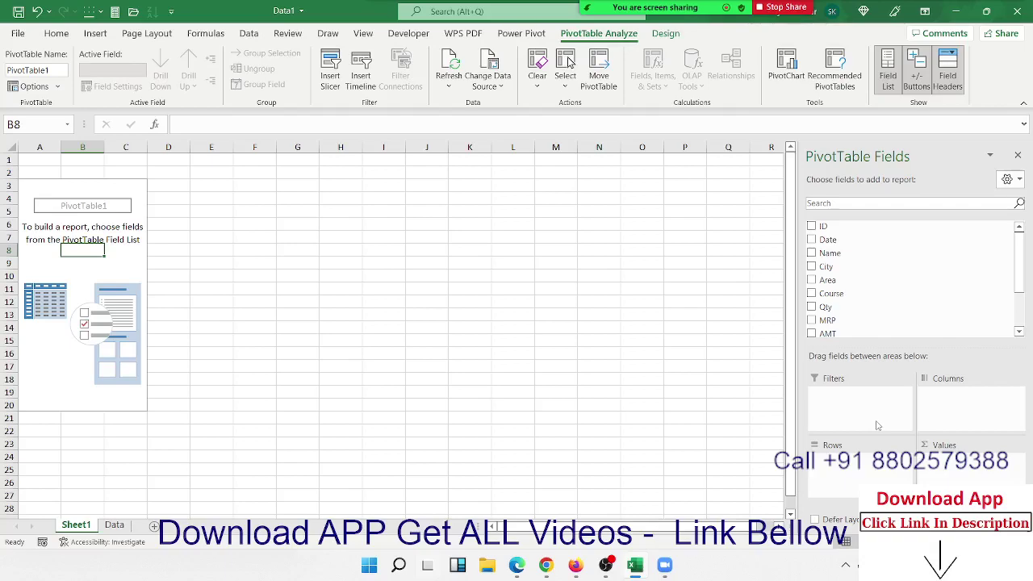
scroll(853, 270, down, 2)
scroll(859, 282, up, 2)
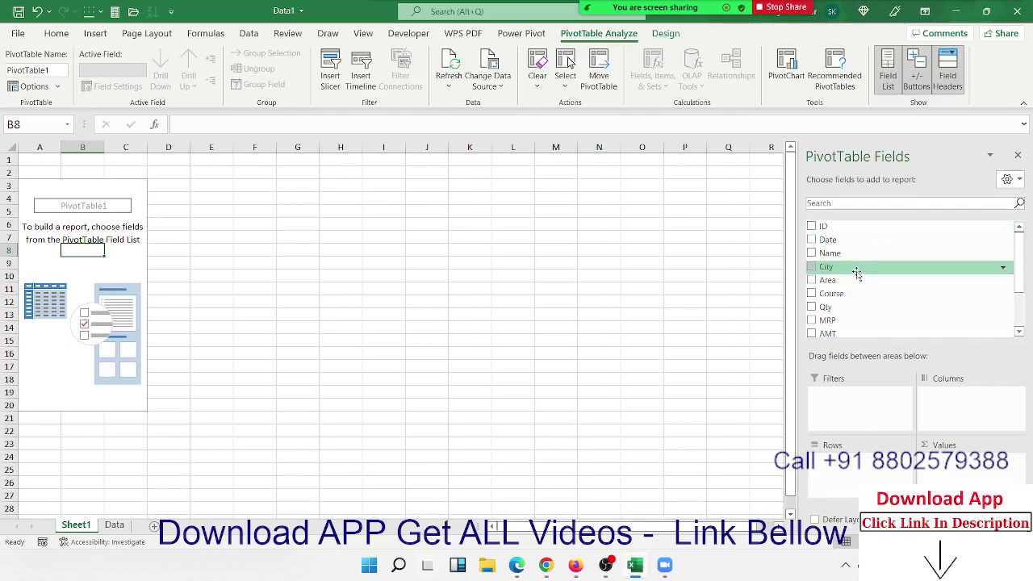
scroll(859, 313, down, 2)
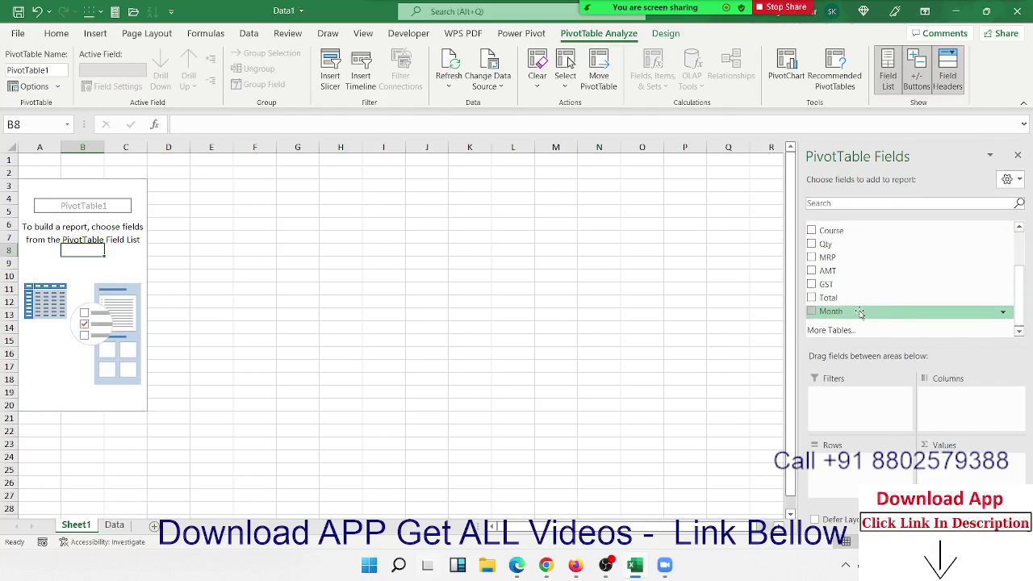
scroll(859, 313, up, 2)
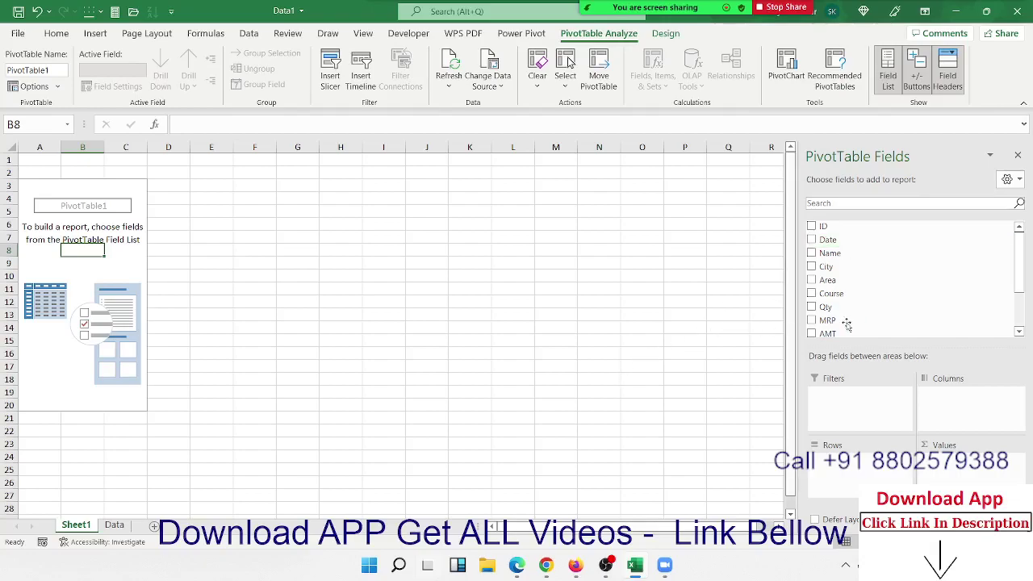
click(311, 305)
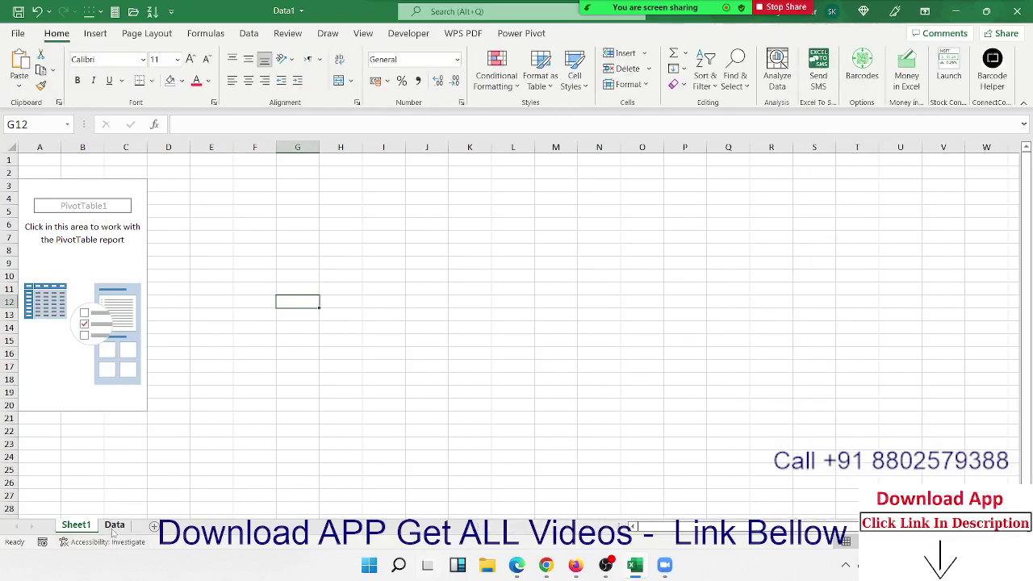
On the Data sheet, review the AMT and GST values, including the formula =I6*18%.
click(114, 526)
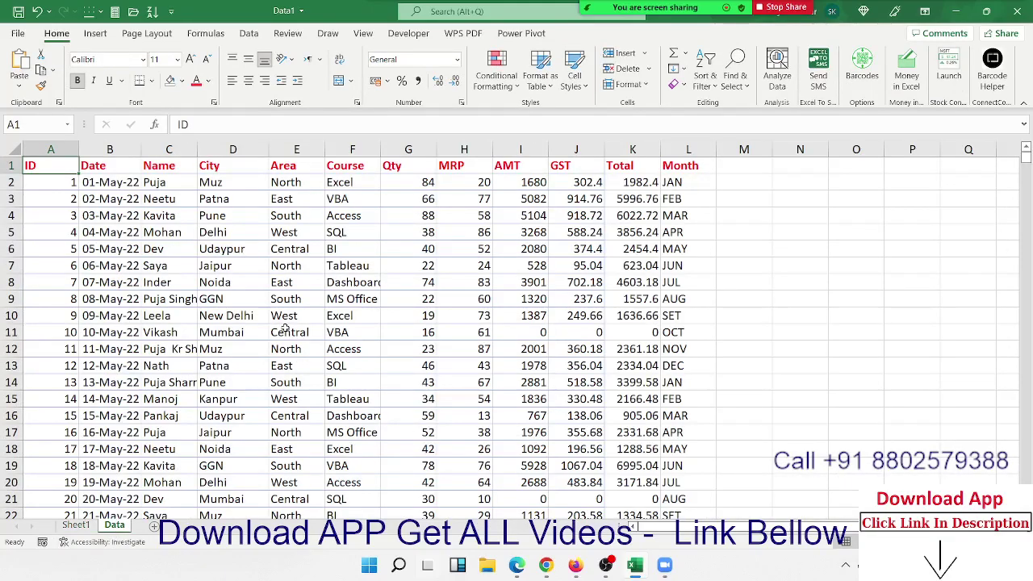
click(534, 266)
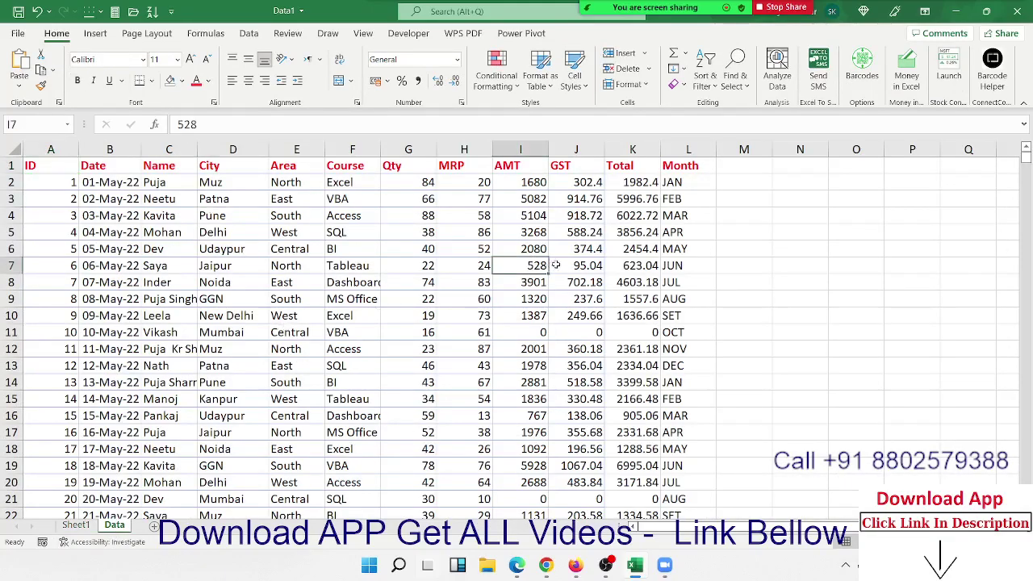
click(565, 265)
click(536, 281)
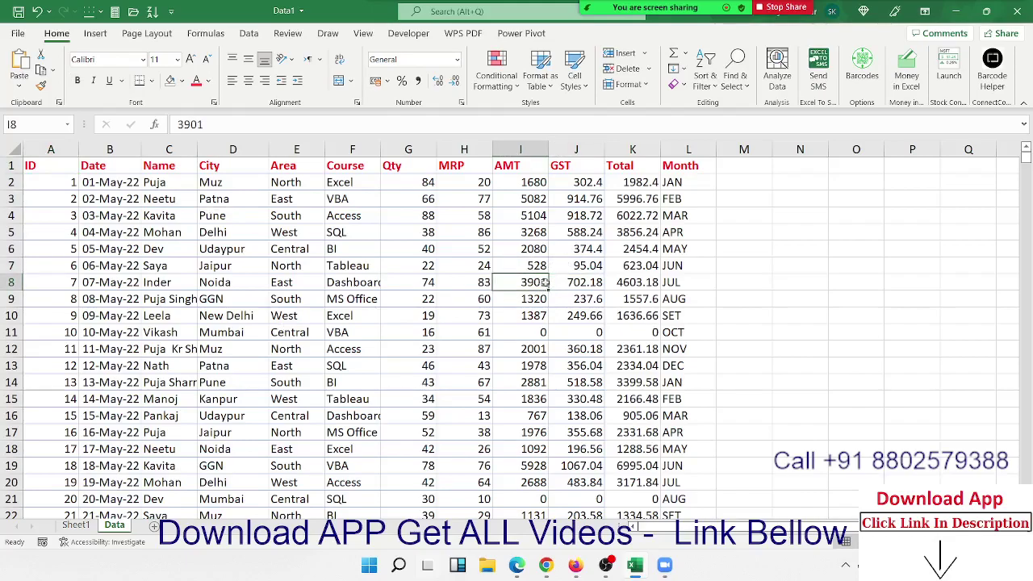
click(532, 317)
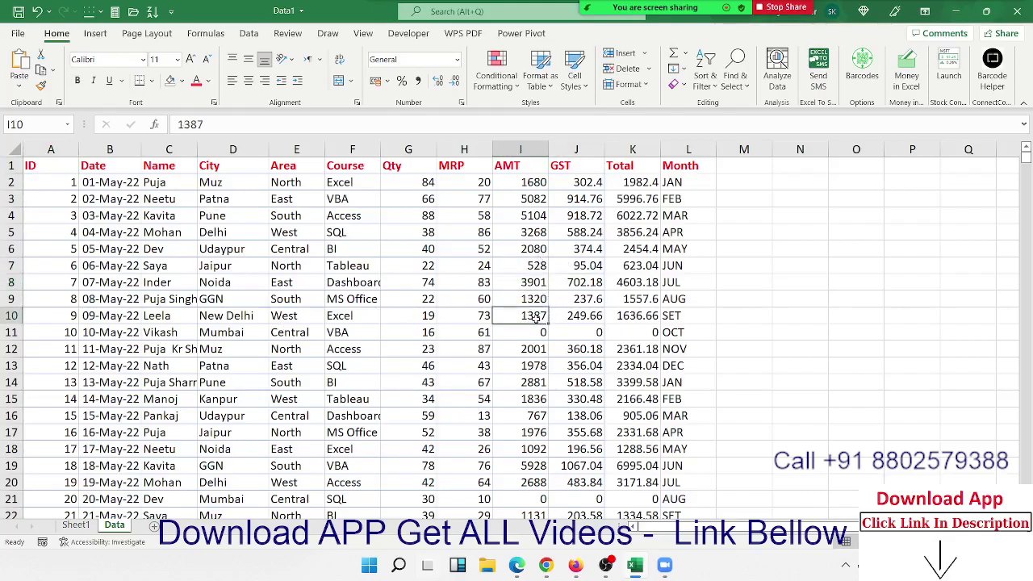
click(528, 298)
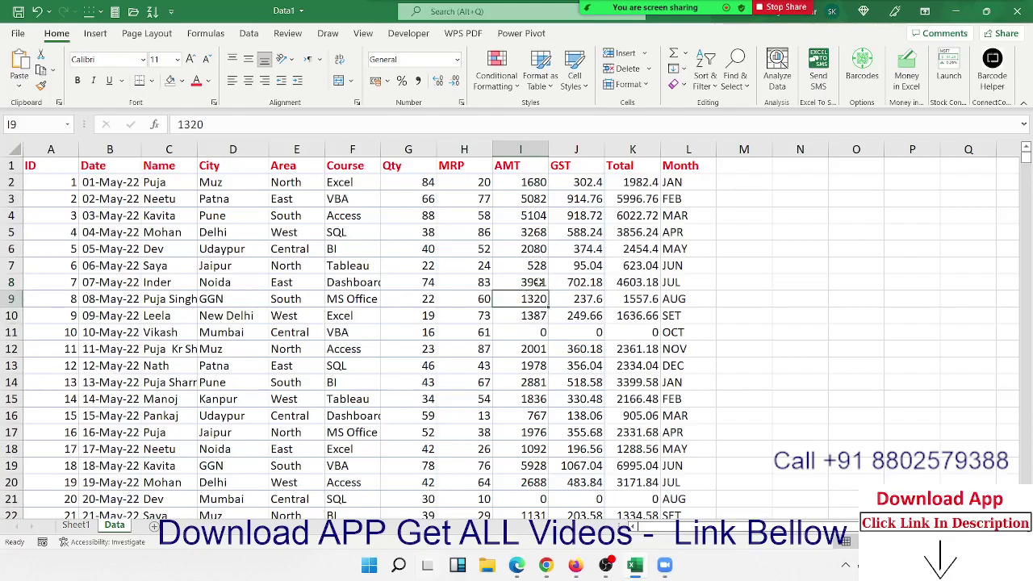
click(537, 283)
click(541, 266)
click(576, 266)
click(576, 284)
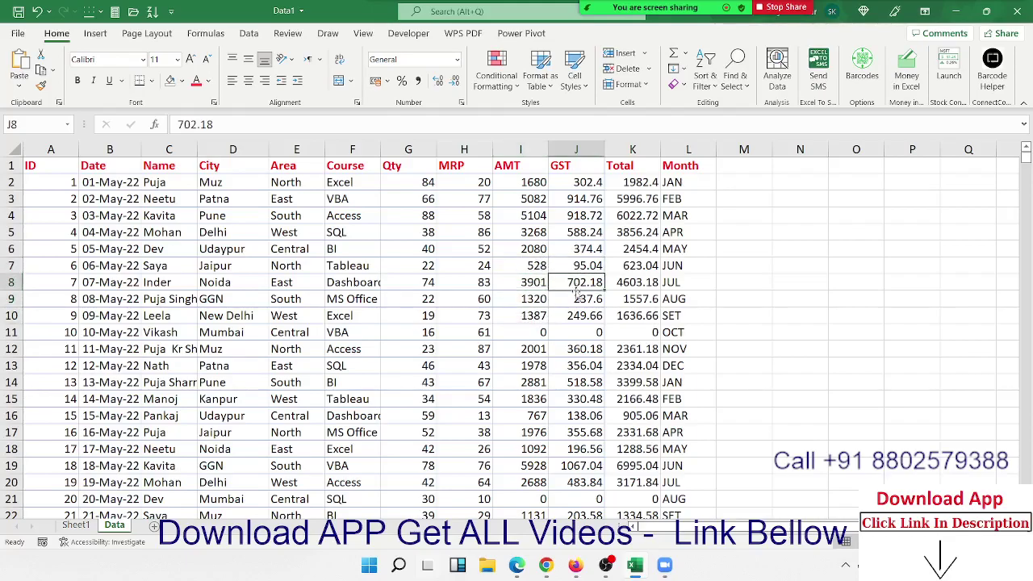
click(588, 264)
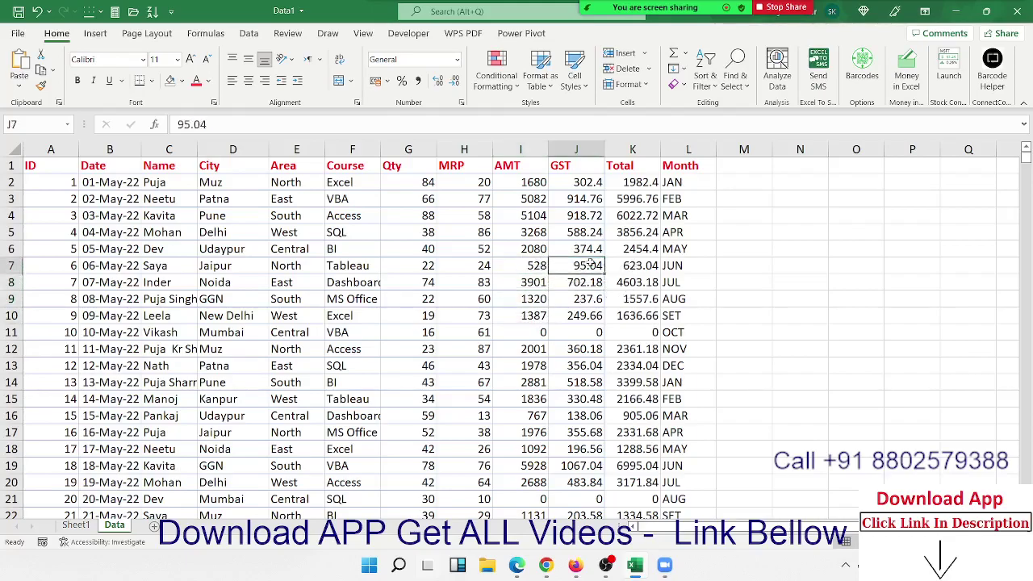
click(591, 250)
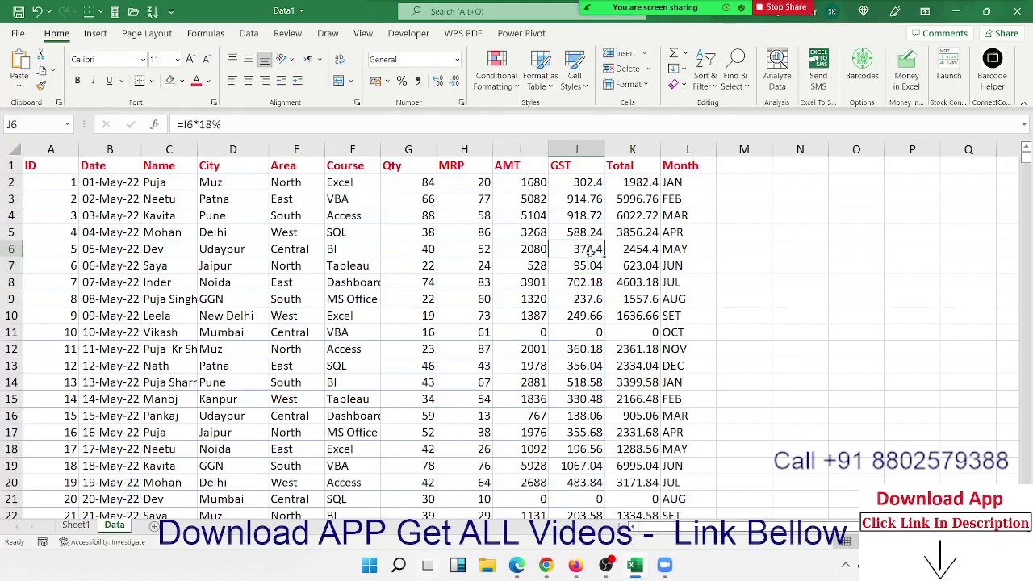
Copy row 6's AMT and GST formulas into I11:J11.
shift+click(536, 251)
key(ctrl+c)
click(521, 333)
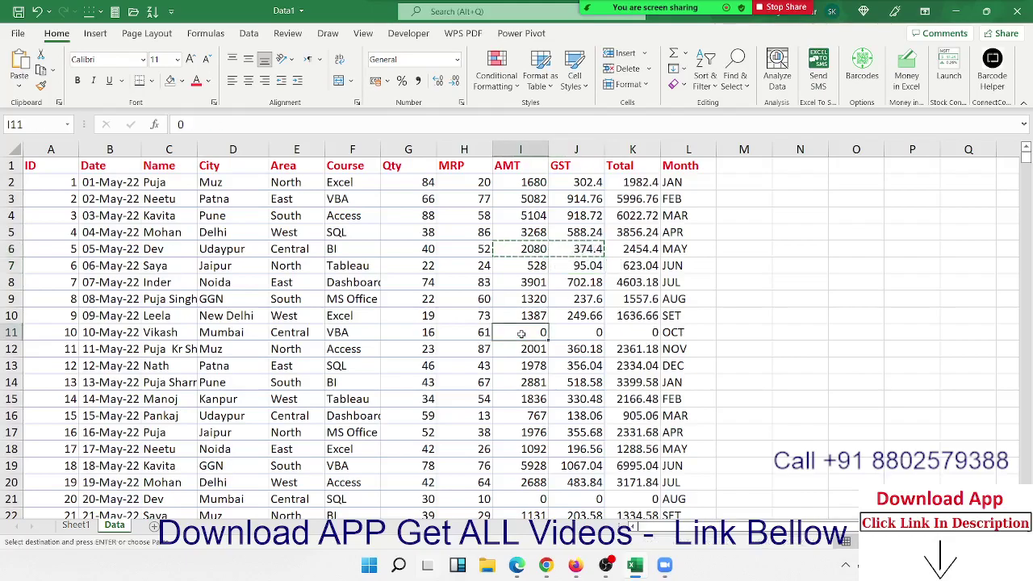
key(ctrl+v)
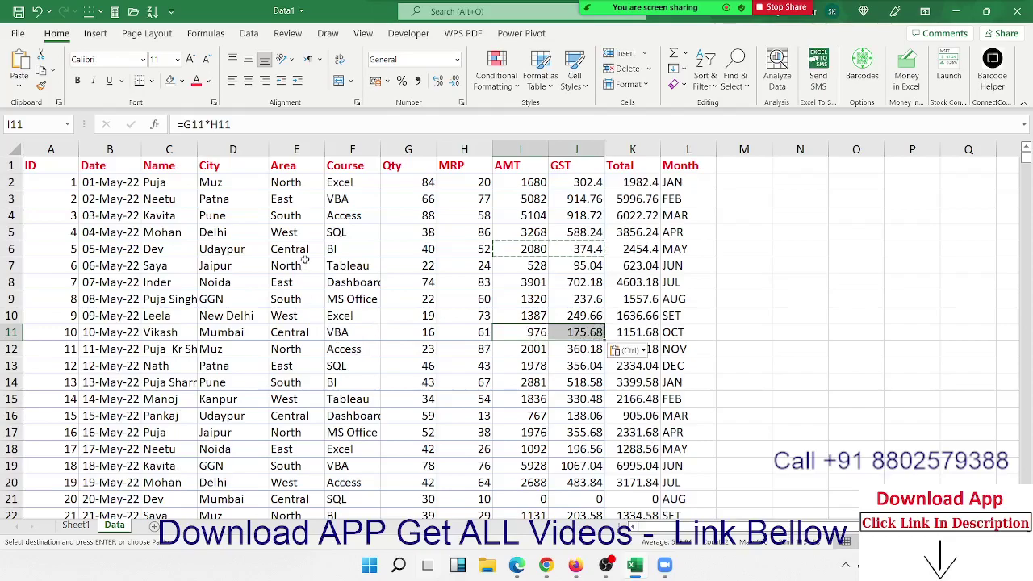
Select the Name, Qty and Area columns, then go back to Sheet1's empty PivotTable.
click(166, 149)
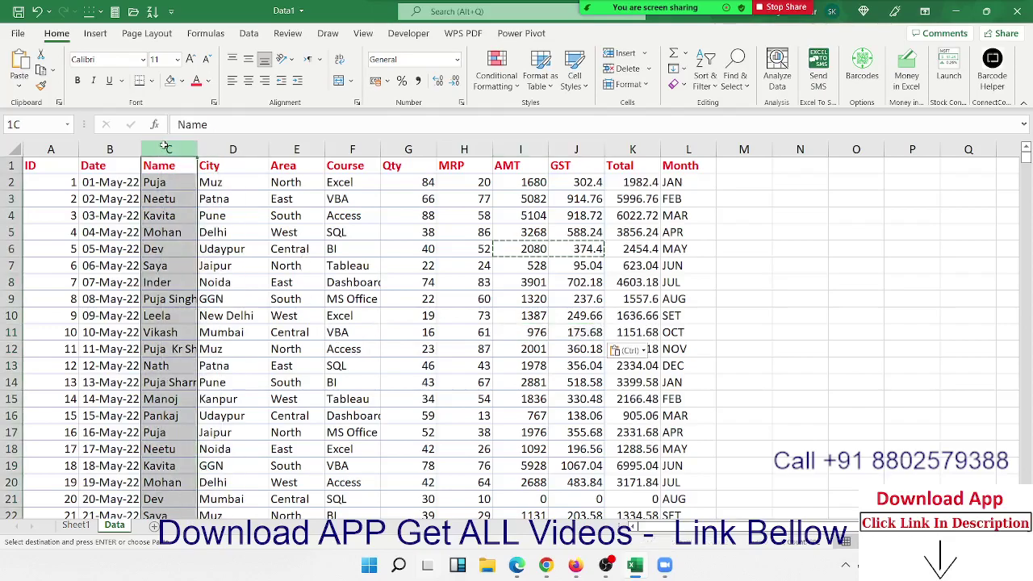
click(409, 149)
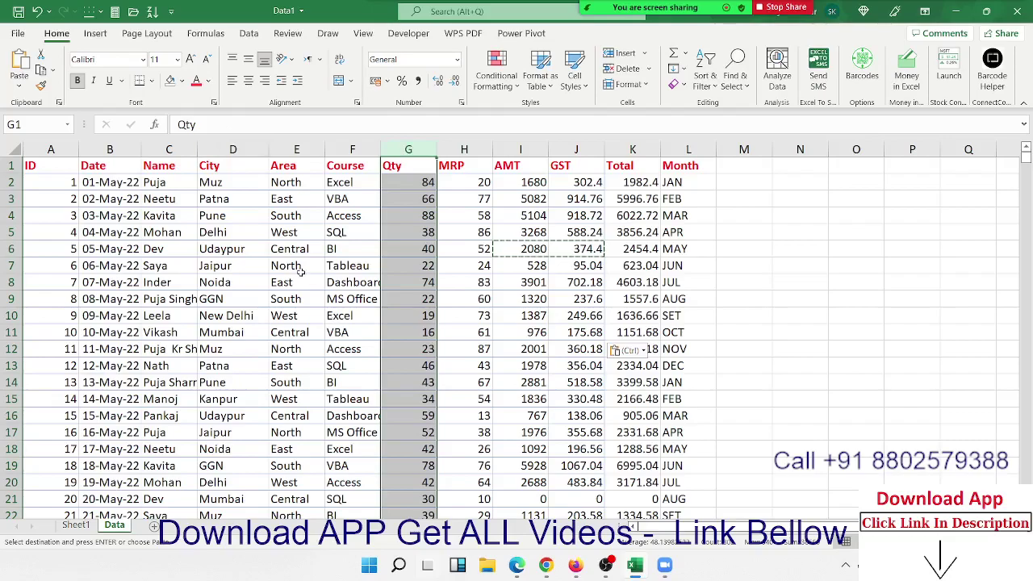
click(298, 150)
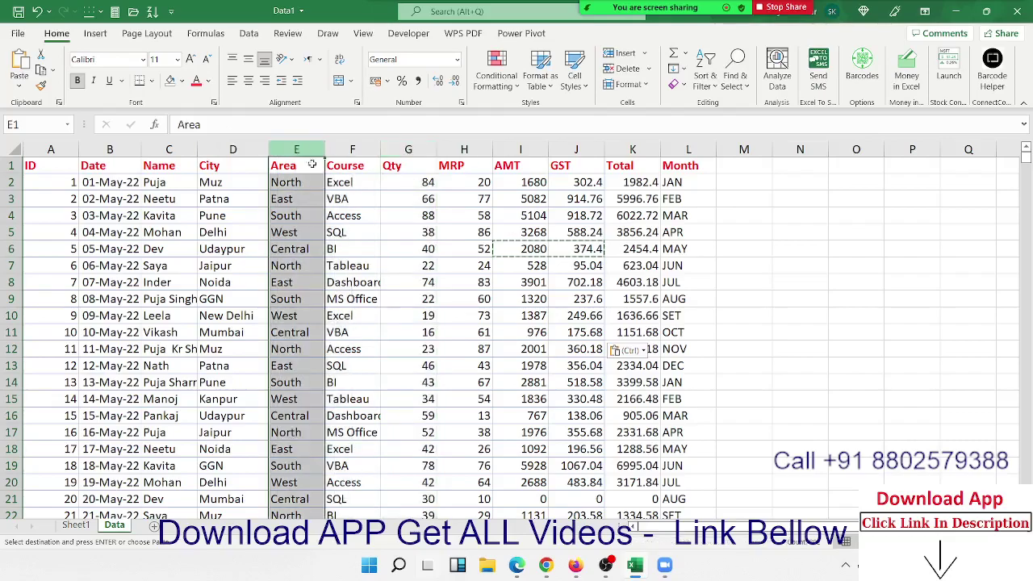
click(408, 149)
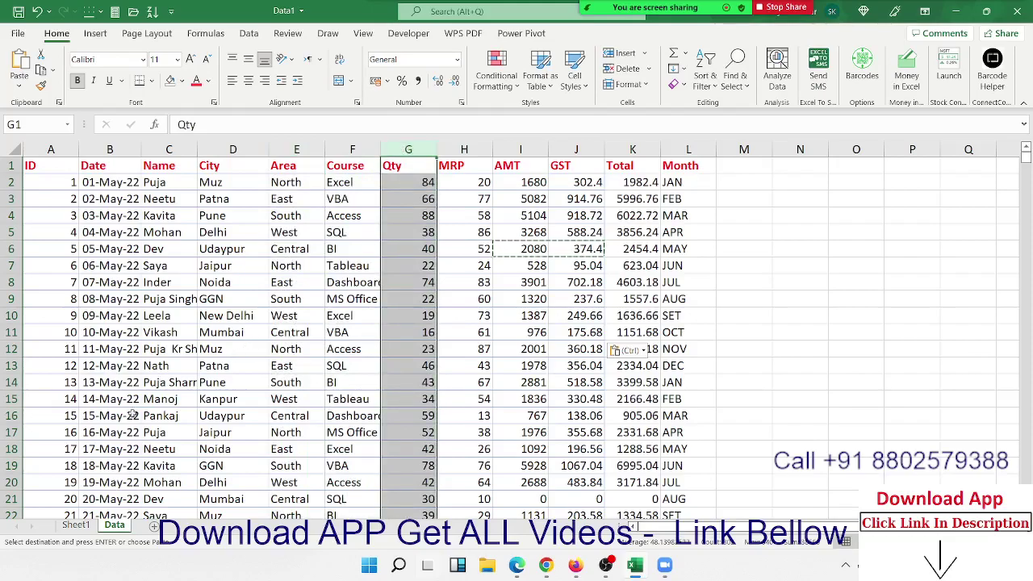
click(81, 526)
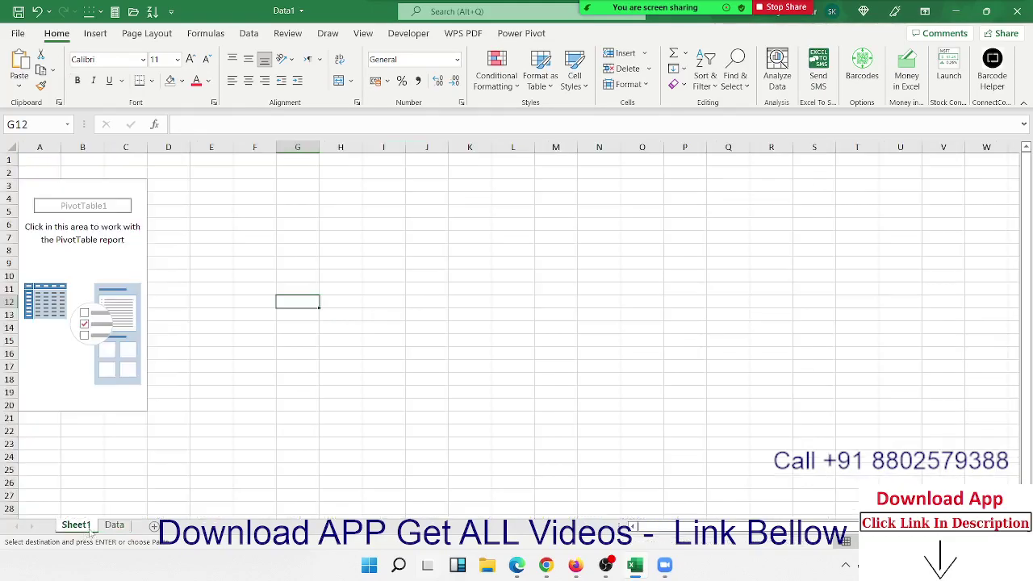
Add Area to PivotTable1, moving it from Columns to Rows, then view the Data sheet.
click(121, 288)
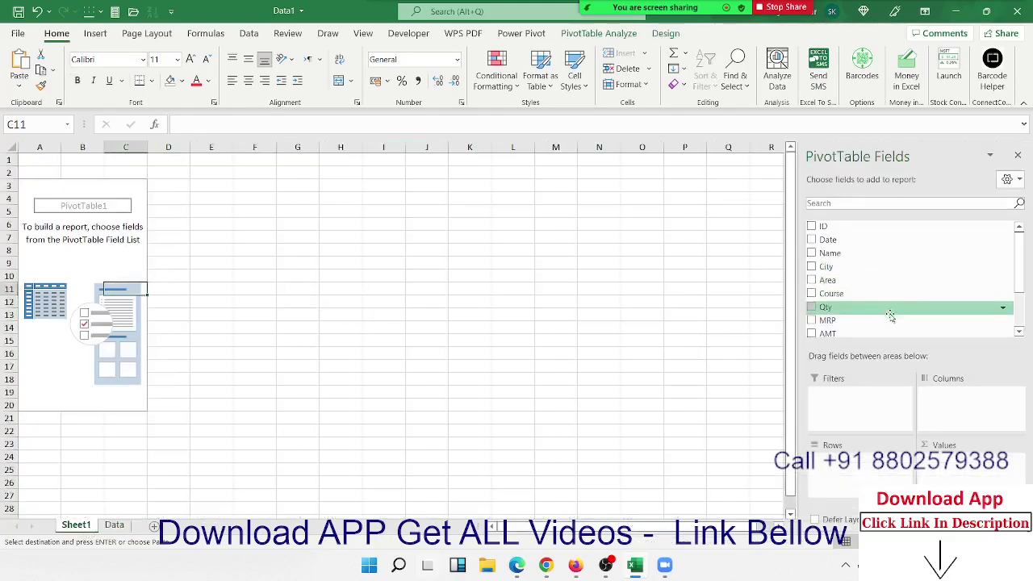
scroll(890, 315, down, 2)
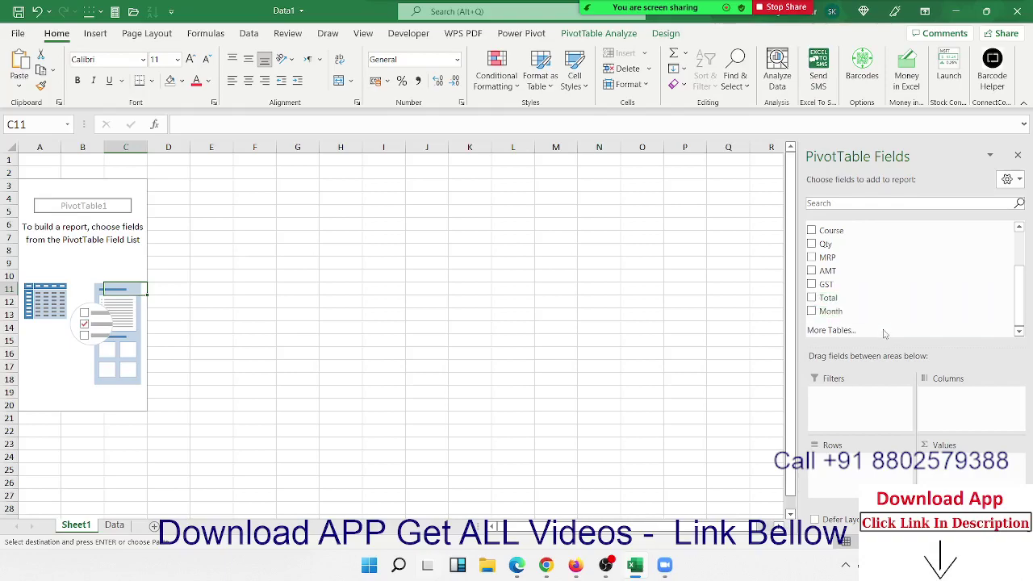
scroll(876, 293, up, 2)
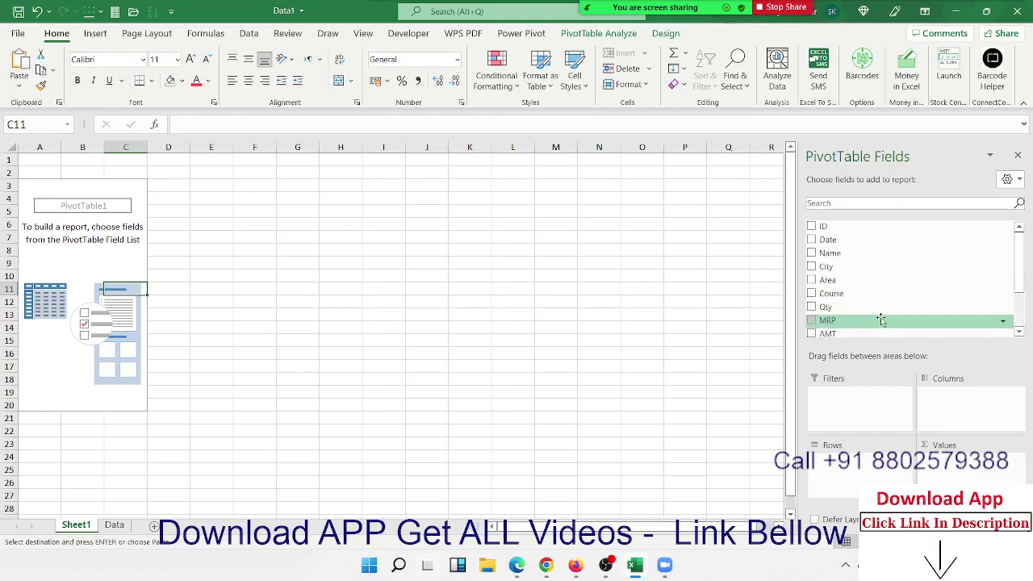
mouse_move(876, 279)
mouse_down()
mouse_move(874, 472)
mouse_move(960, 416)
mouse_up()
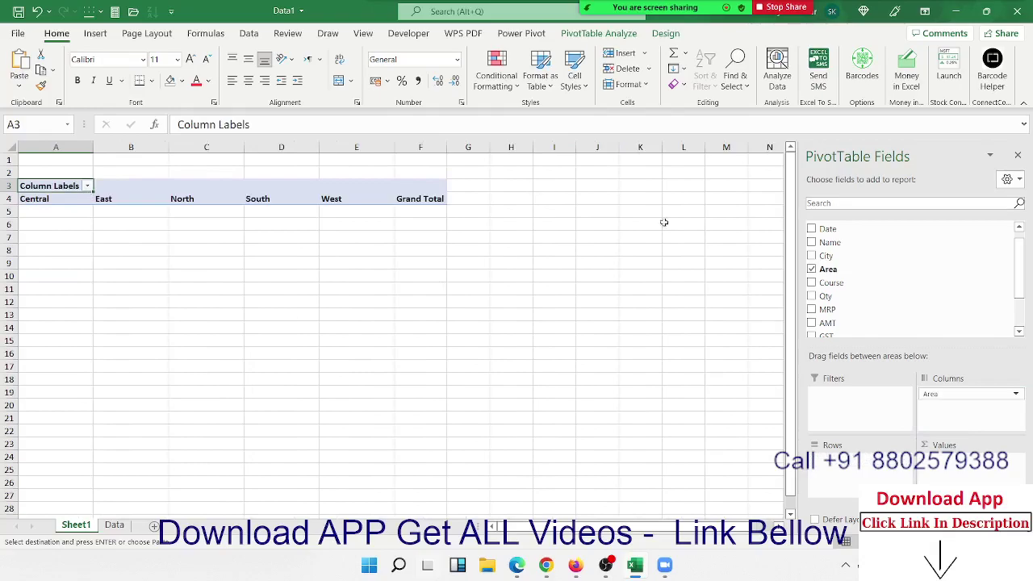
drag(967, 396, 860, 480)
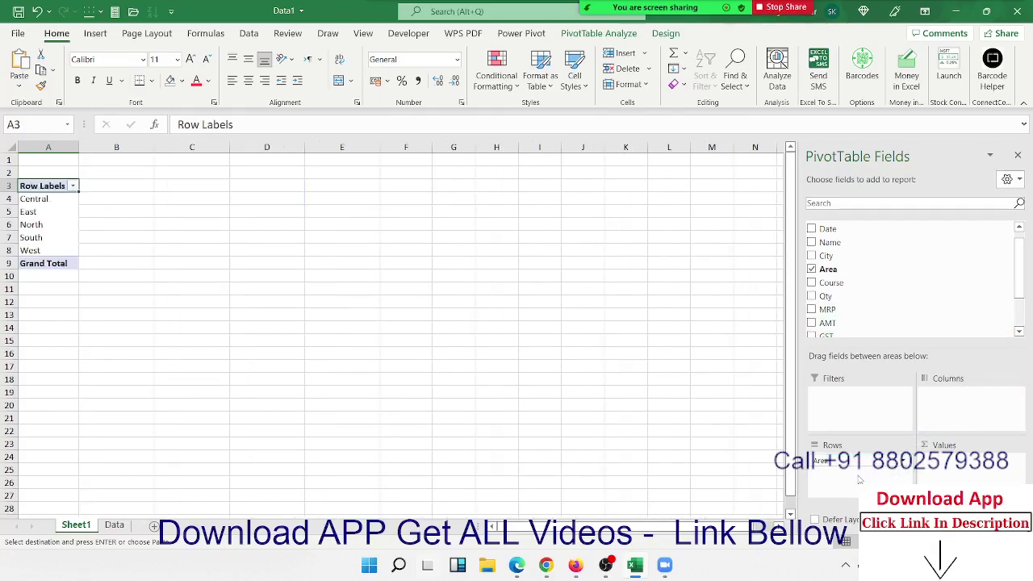
click(114, 526)
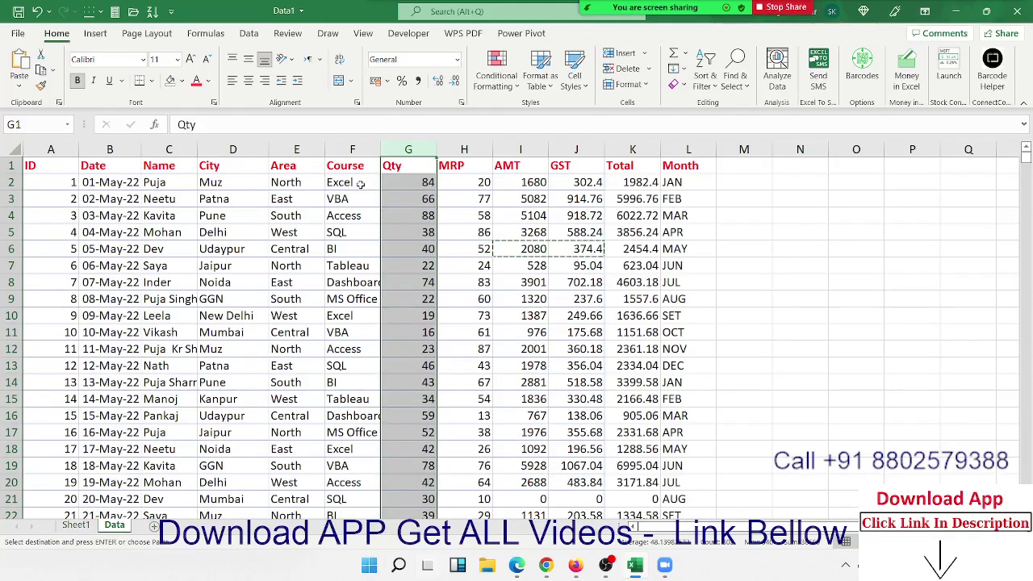
Select the Area values E3:E19 on the Data sheet, then the pivot's row labels A4:A8.
click(327, 186)
drag(321, 199, 321, 468)
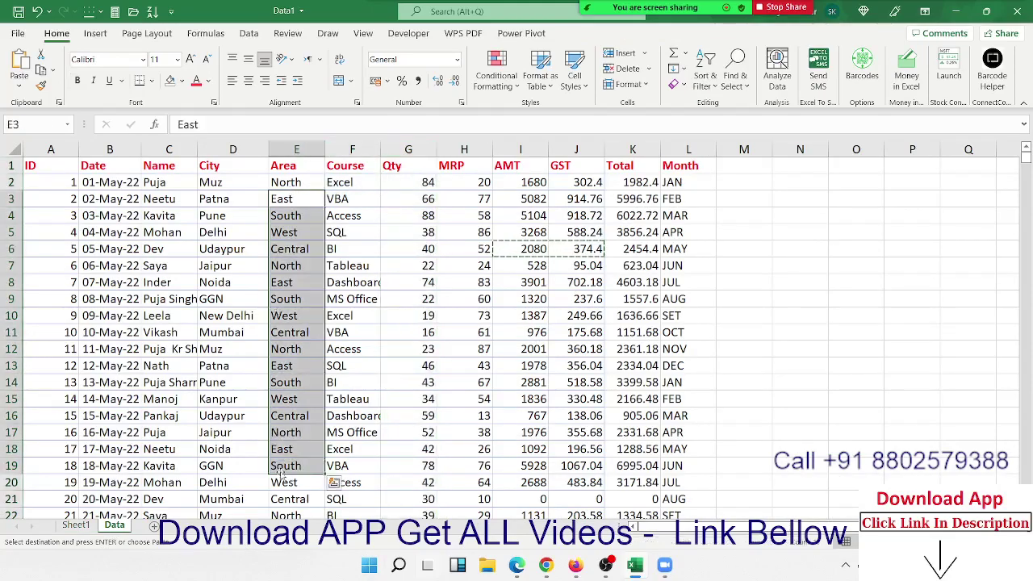
click(76, 525)
drag(54, 201, 53, 252)
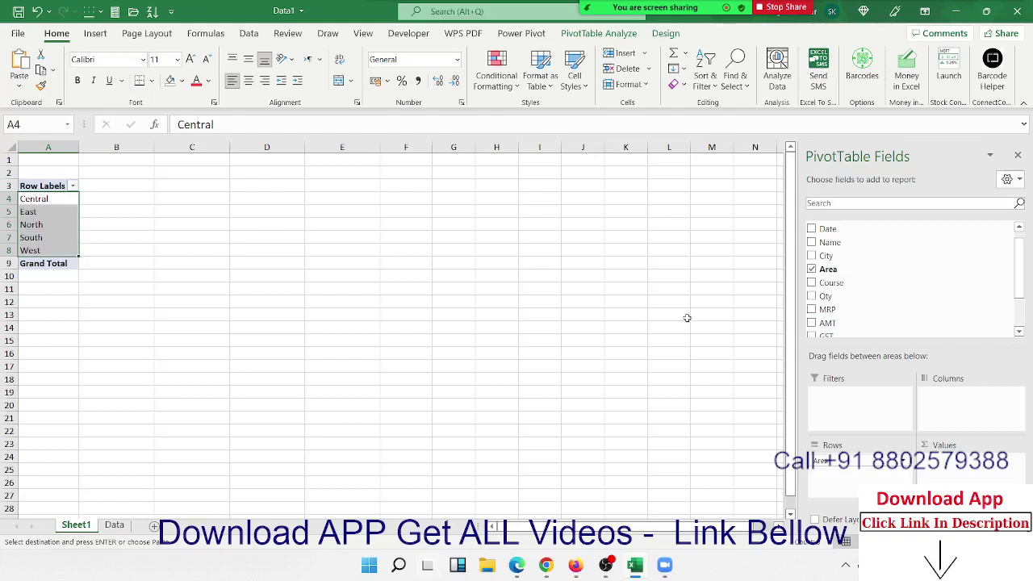
Add Qty to the pivot values (Grand Total 38560), then add Qty a second time.
drag(831, 297, 972, 476)
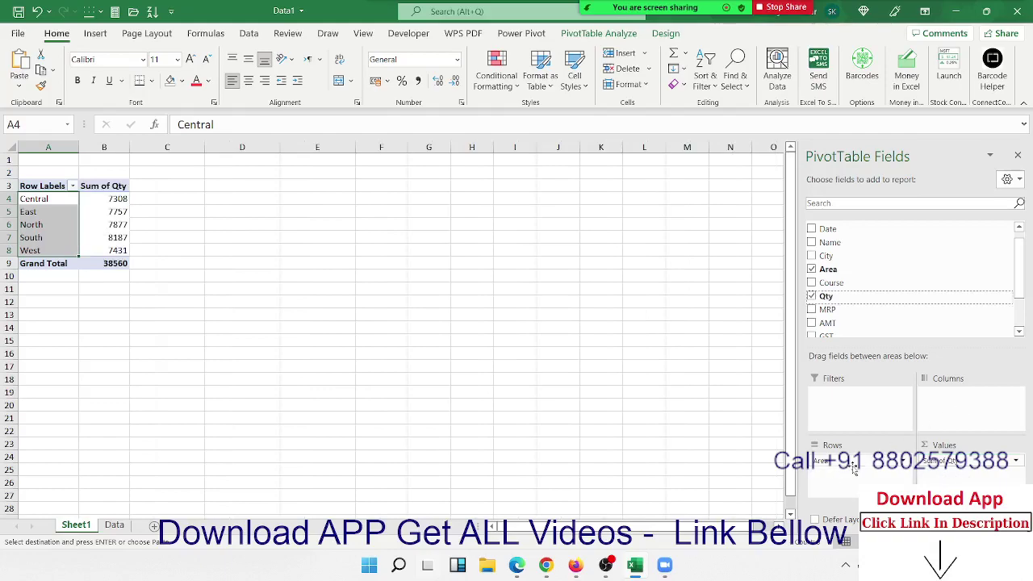
ctrl+click(44, 225)
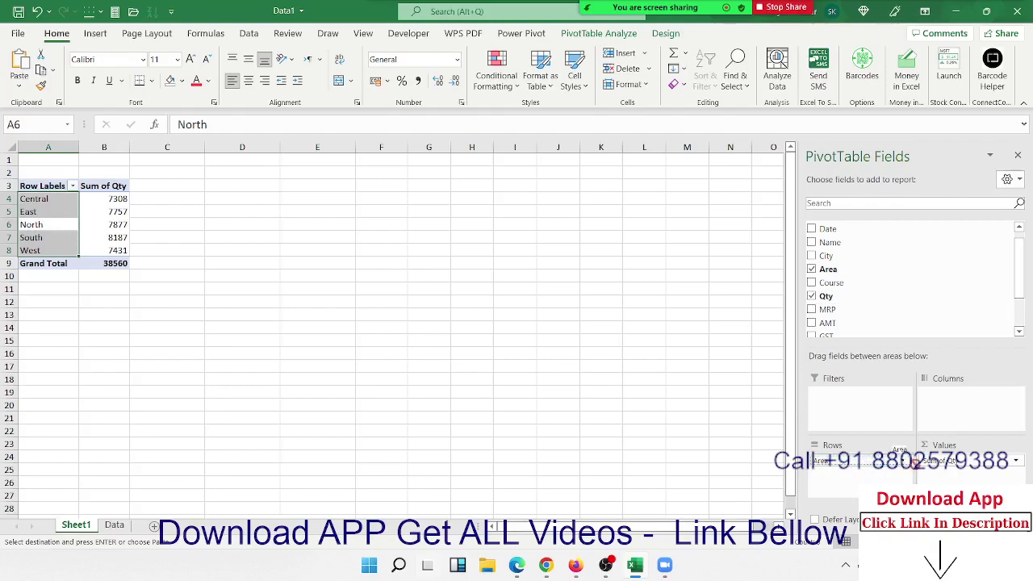
mouse_move(847, 459)
mouse_down()
mouse_move(957, 409)
mouse_move(880, 472)
mouse_up()
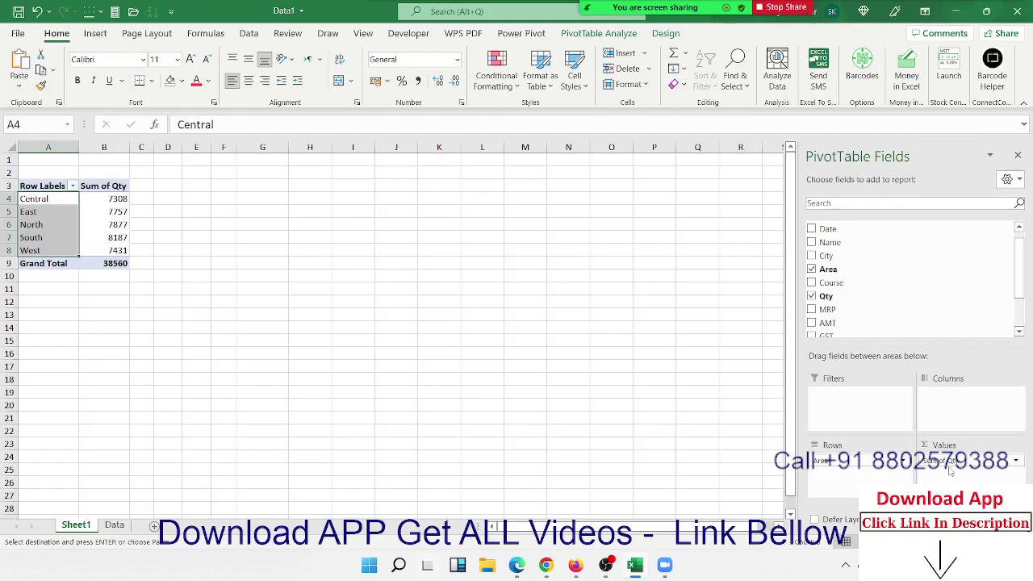
click(101, 211)
click(96, 263)
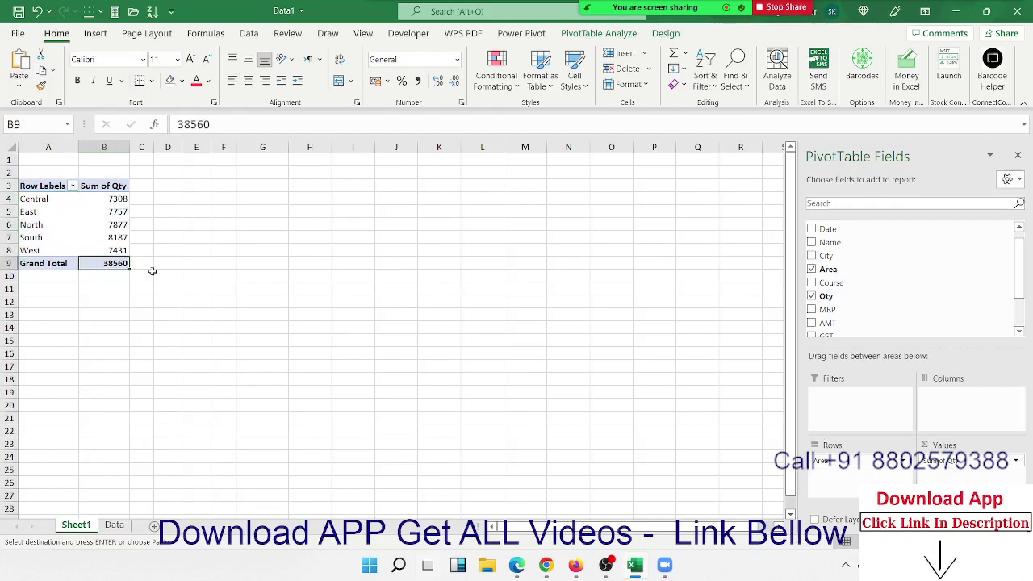
mouse_move(838, 297)
mouse_down()
mouse_move(907, 368)
mouse_move(965, 481)
mouse_up()
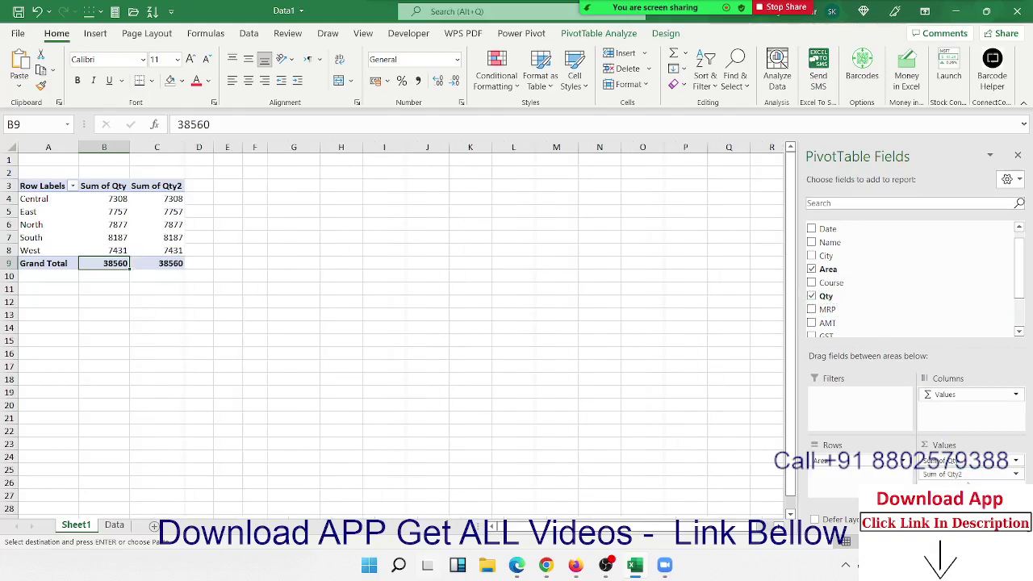
Show Sum of Qty2 as % of Column Total, so South reads 21.23% and Grand Total 100.00%.
click(978, 476)
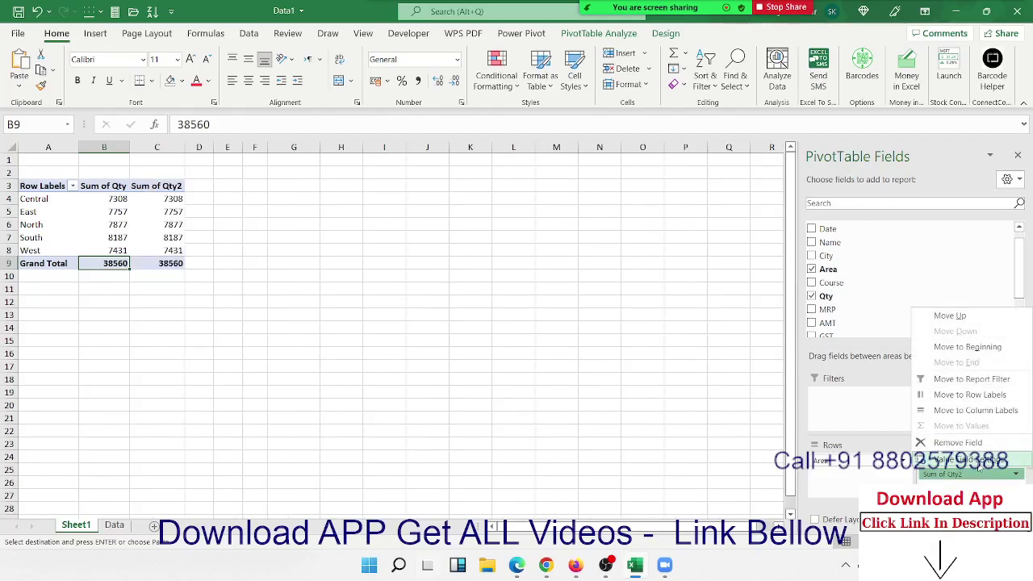
click(976, 459)
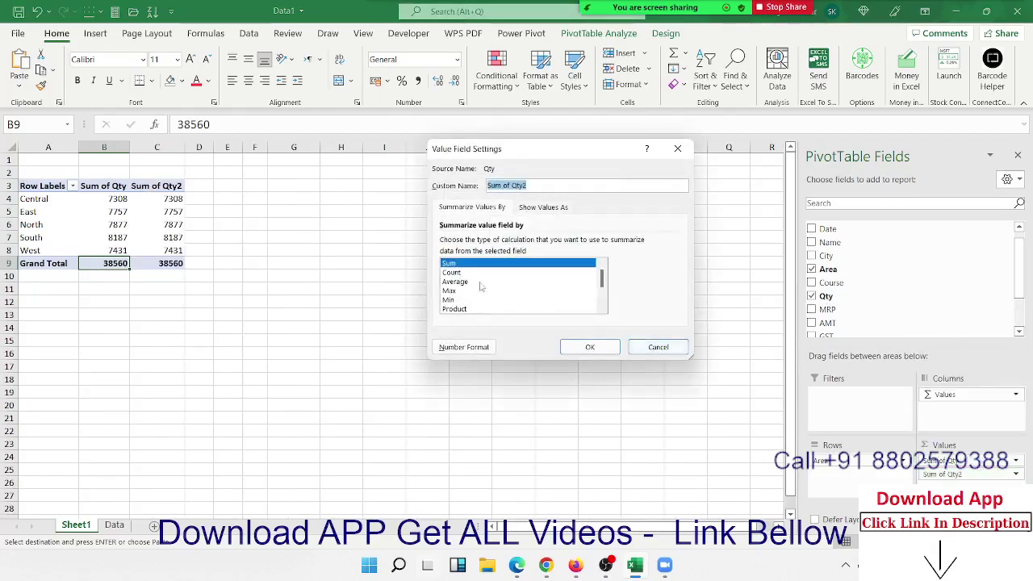
scroll(603, 281, down, 3)
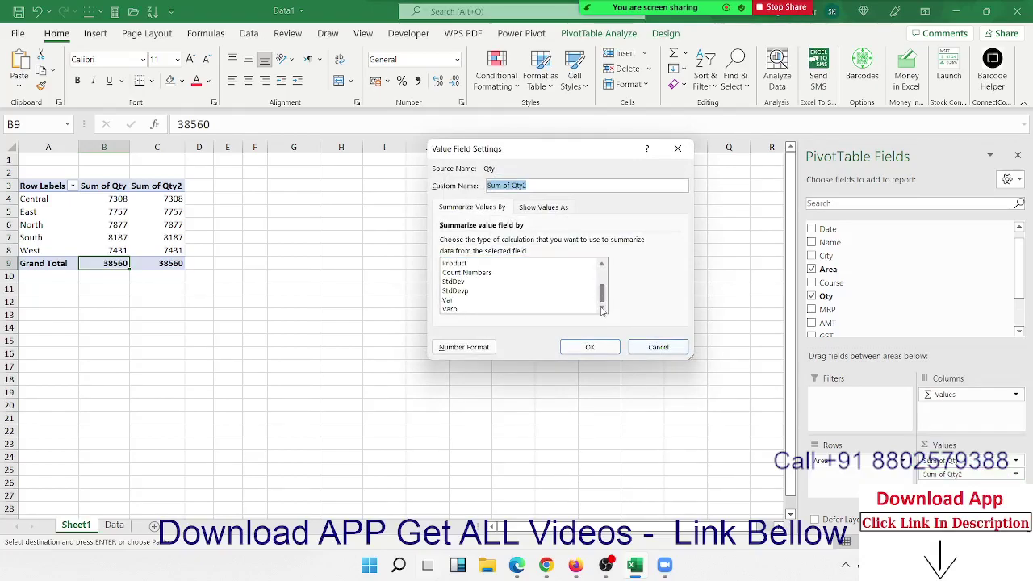
scroll(602, 278, up, 3)
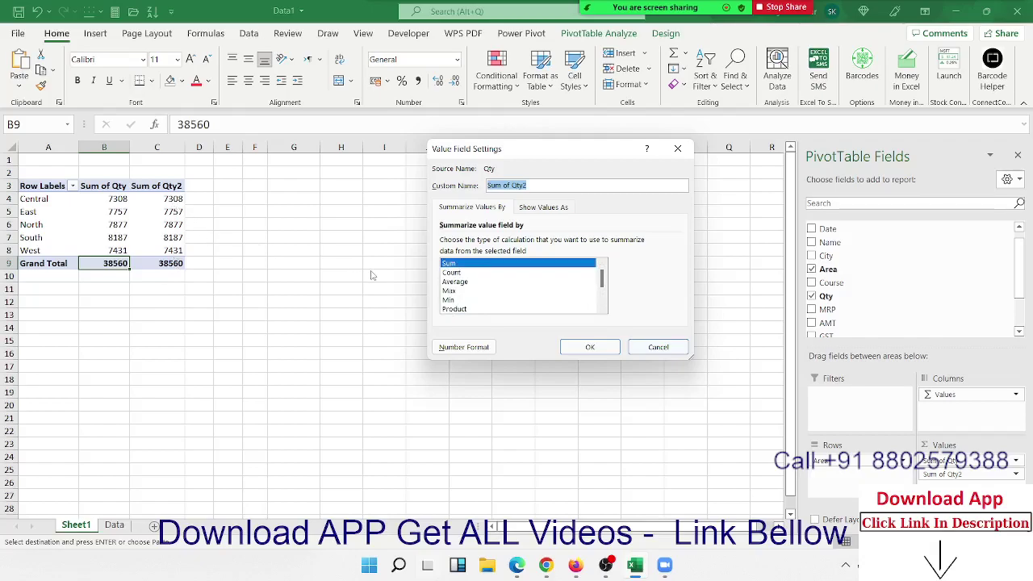
click(552, 208)
click(518, 243)
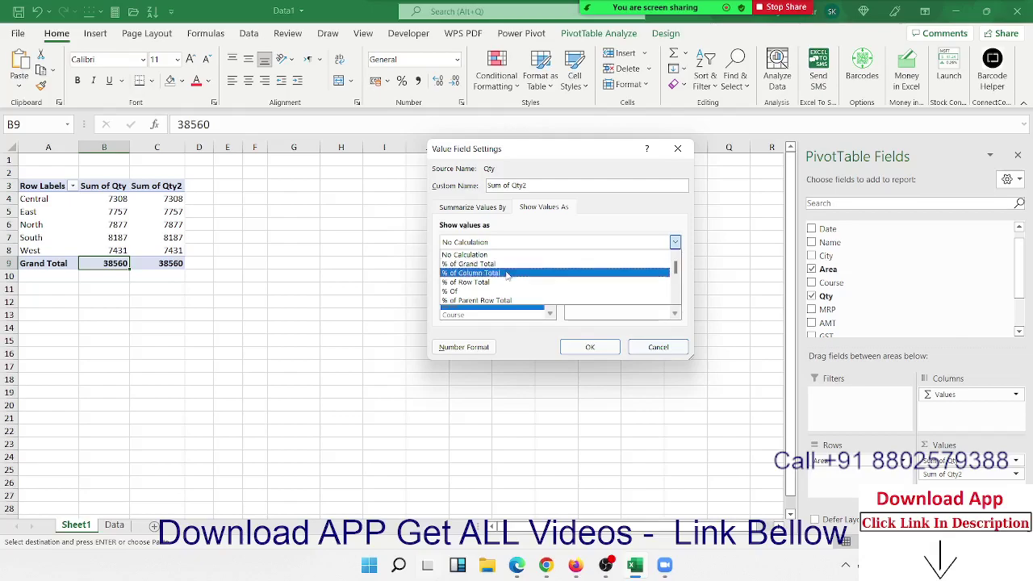
click(506, 274)
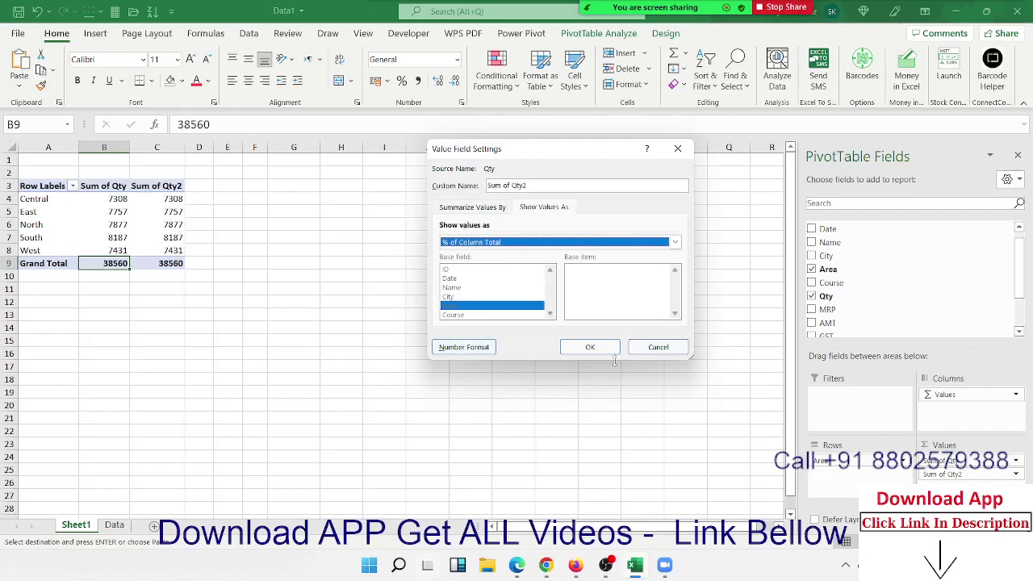
click(590, 348)
Close the PivotTable Fields pane.
click(166, 238)
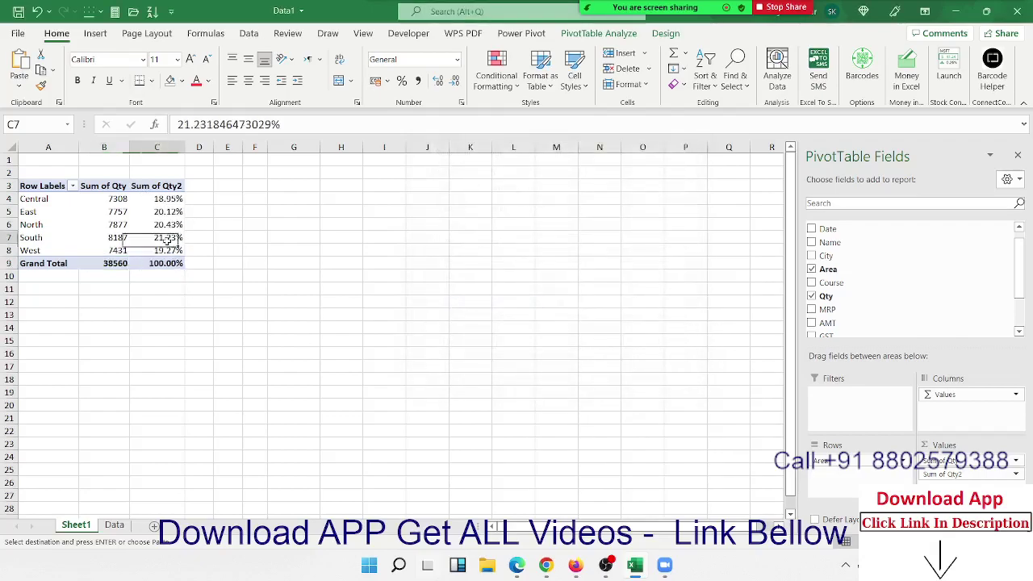
click(1018, 155)
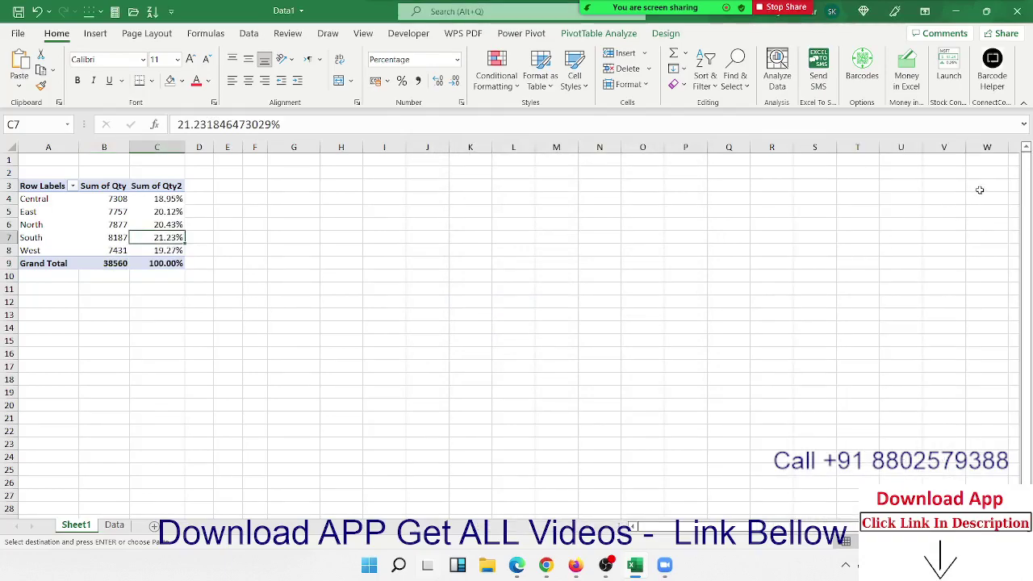
click(870, 226)
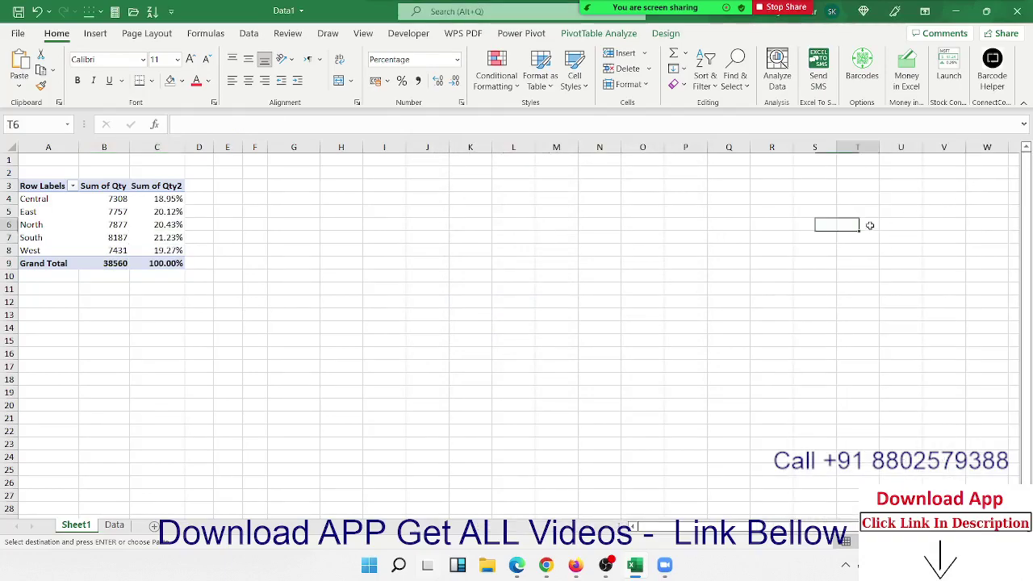
Scroll up to the top of the Area PivotTable and select the Row Labels header.
click(74, 225)
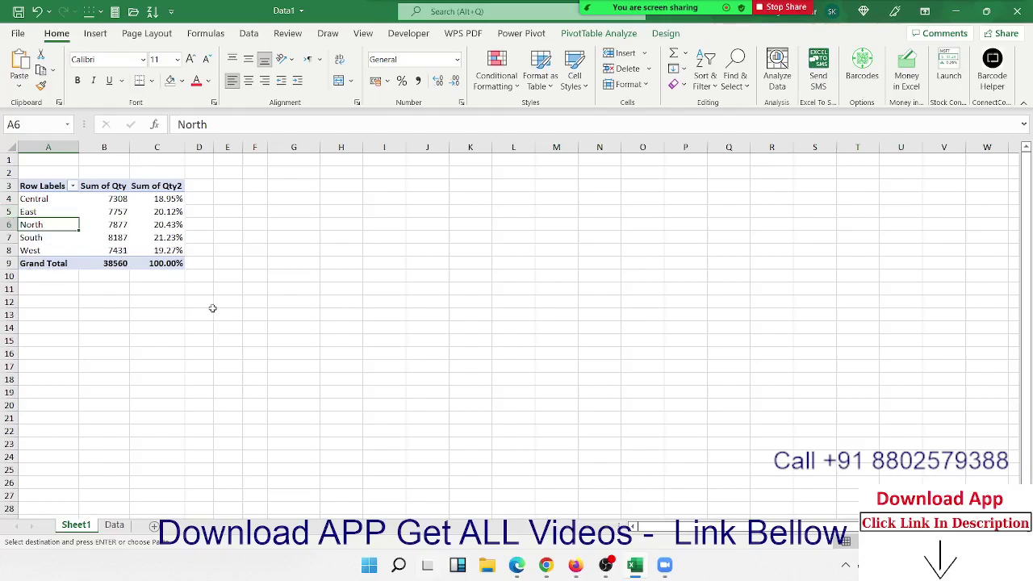
ctrl+scroll(238, 333, up, 4)
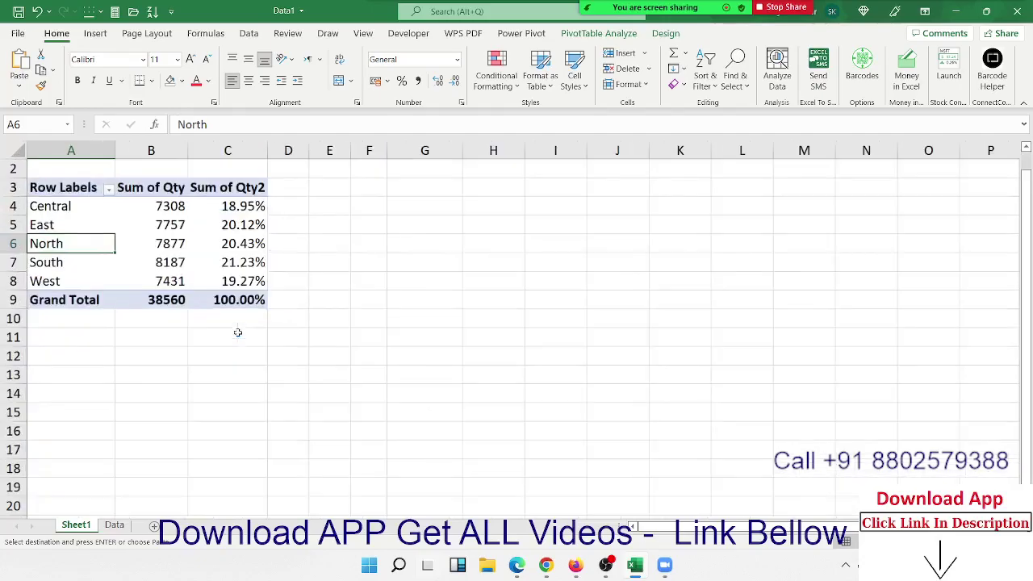
ctrl+scroll(236, 325, up, 1)
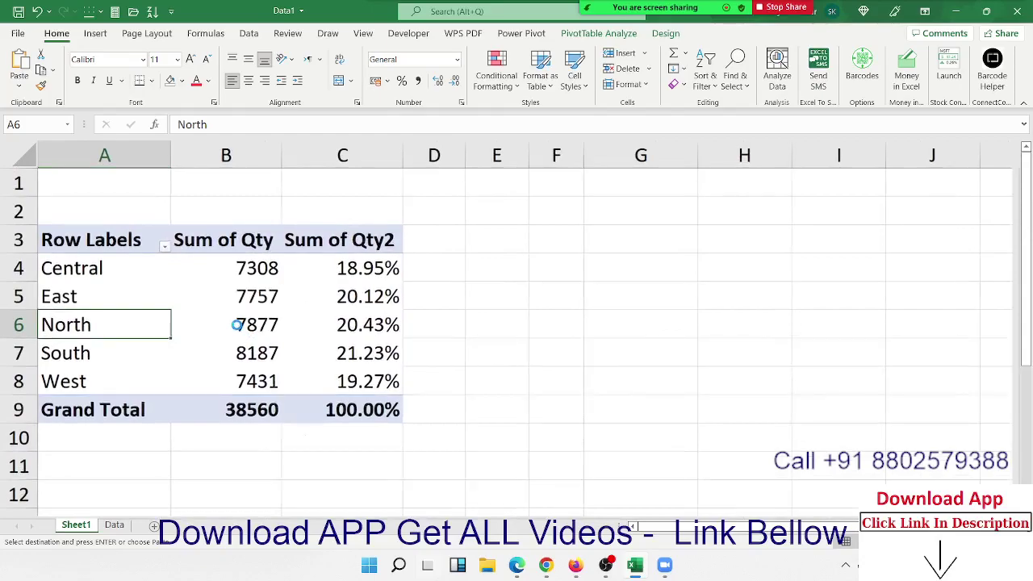
ctrl+scroll(236, 325, up, 1)
click(112, 208)
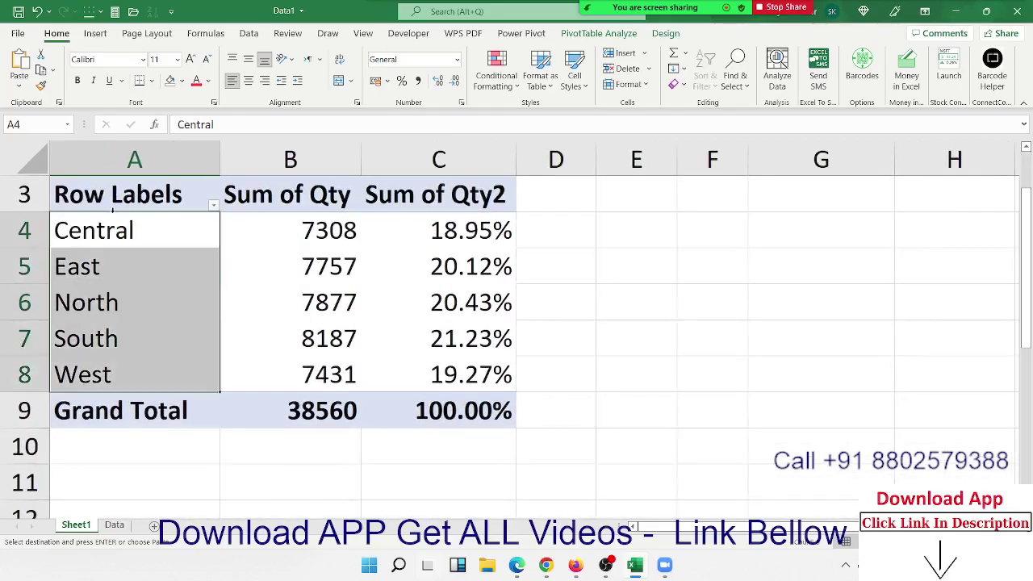
click(113, 202)
scroll(250, 345, up, 1)
scroll(250, 344, up, 1)
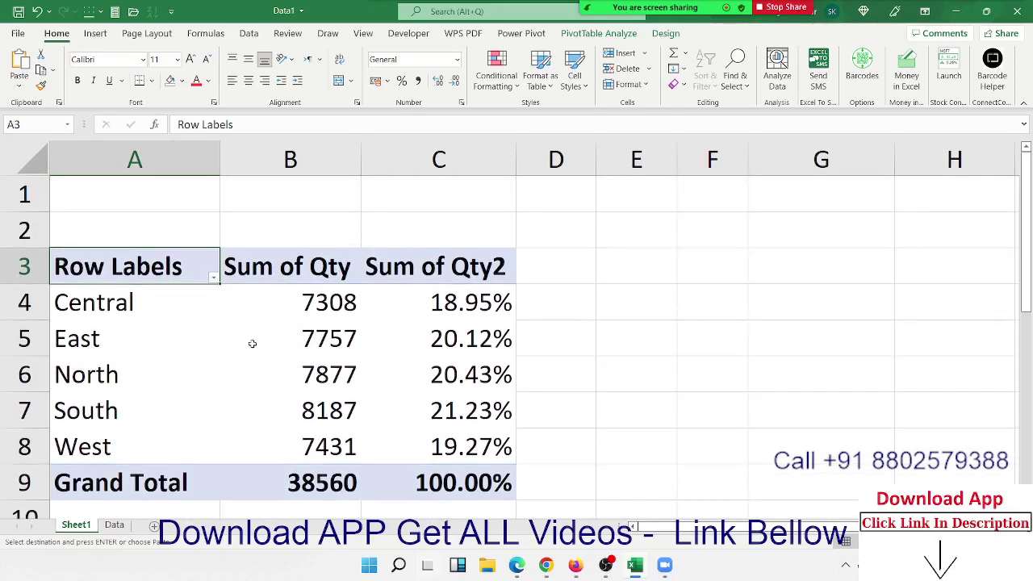
click(338, 266)
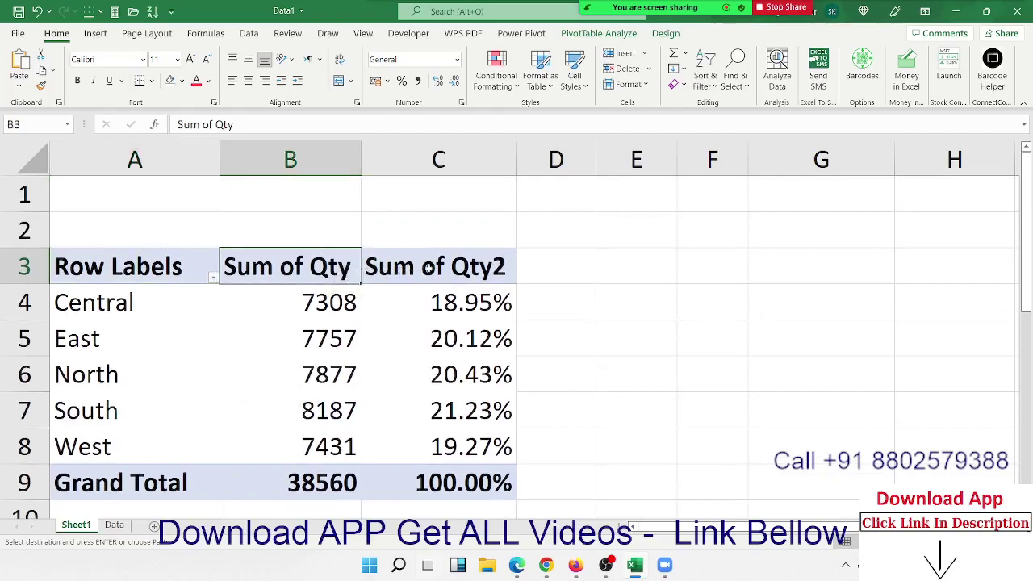
click(141, 282)
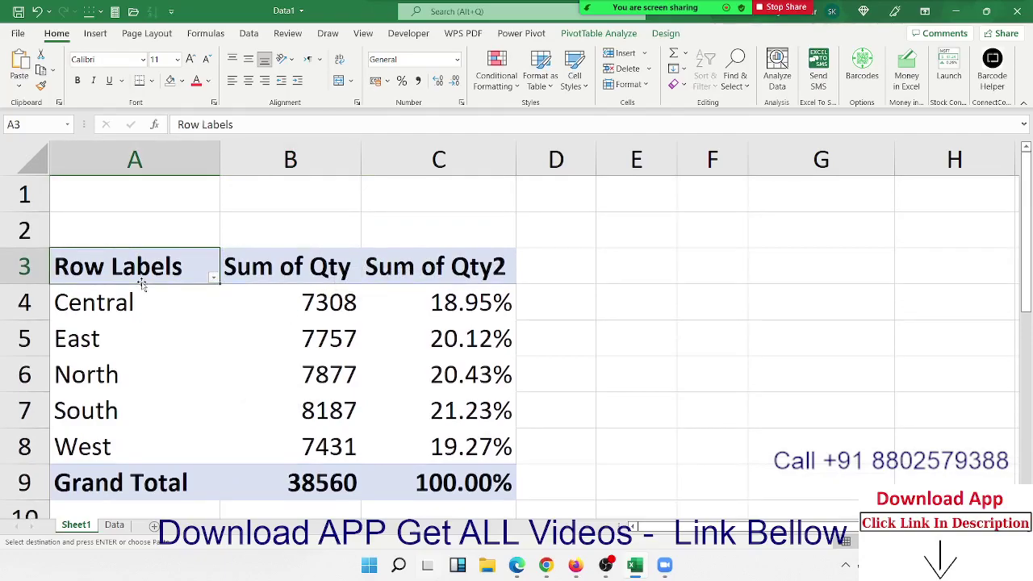
Rename the pivot headers to Zone, Total Sales and Contr. %.
text(RowZon)
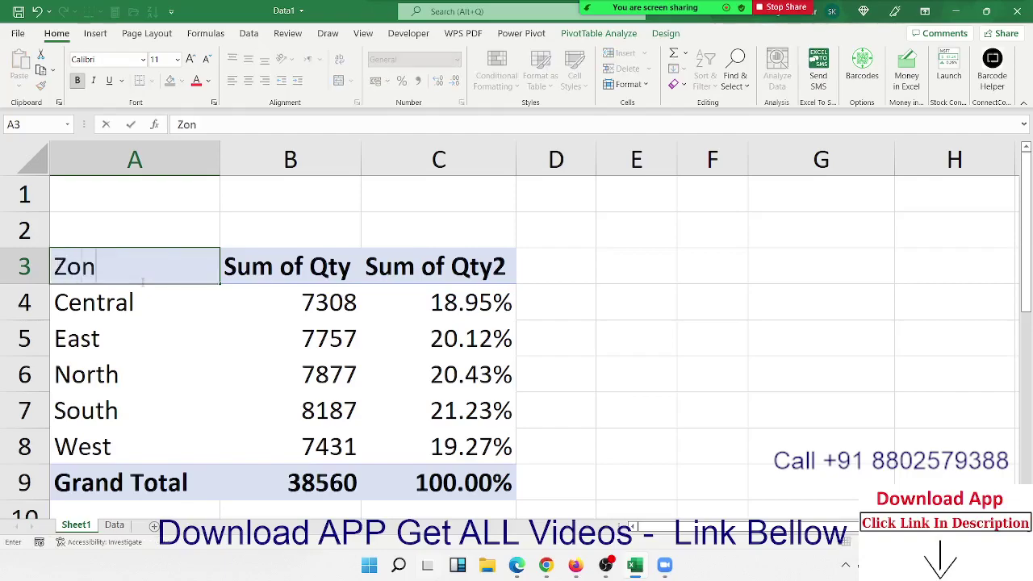
text(e)
key(Return)
key(Up)
key(Right)
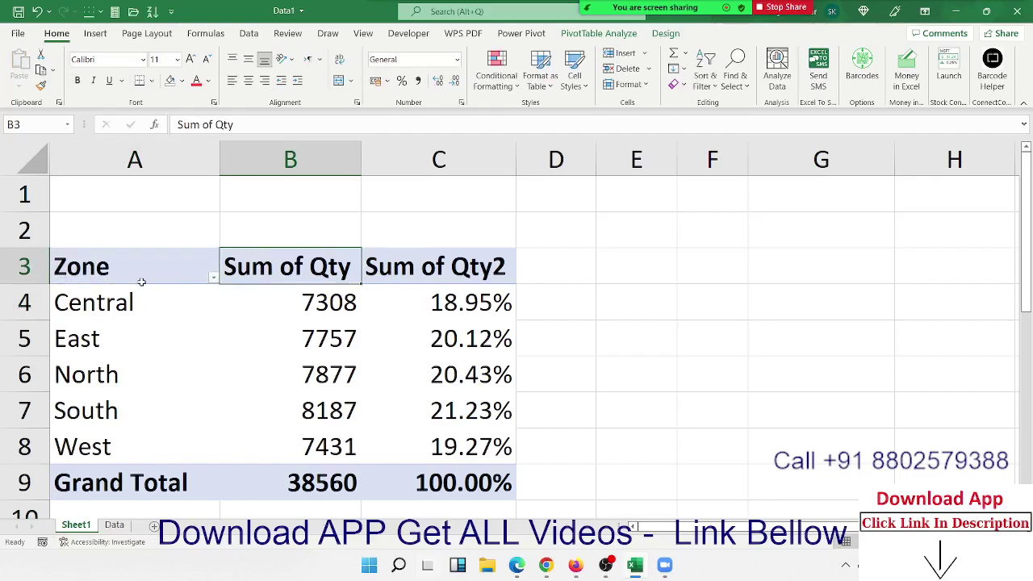
text(Total )
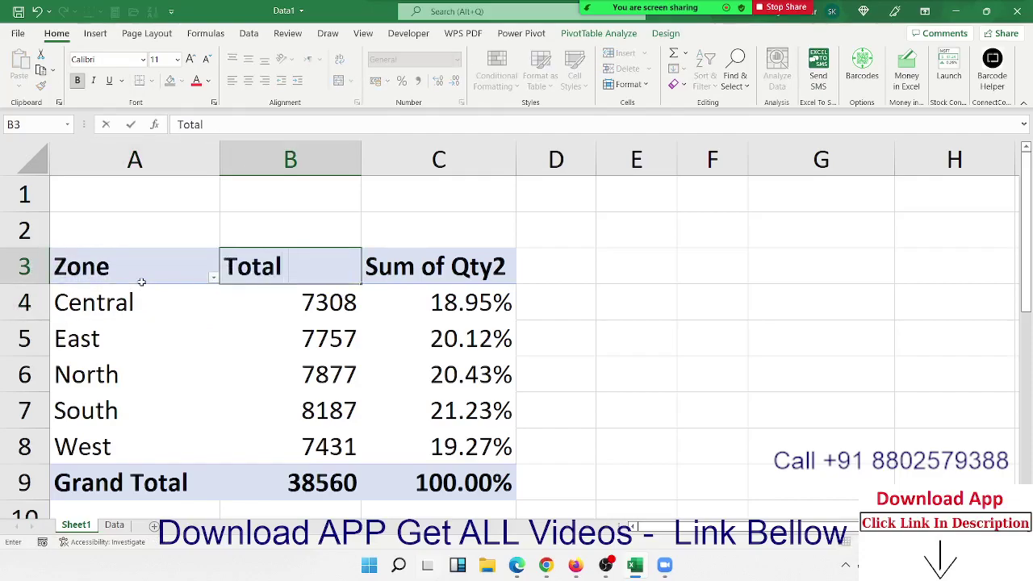
text(Sales)
key(Return)
key(Right)
key(Up)
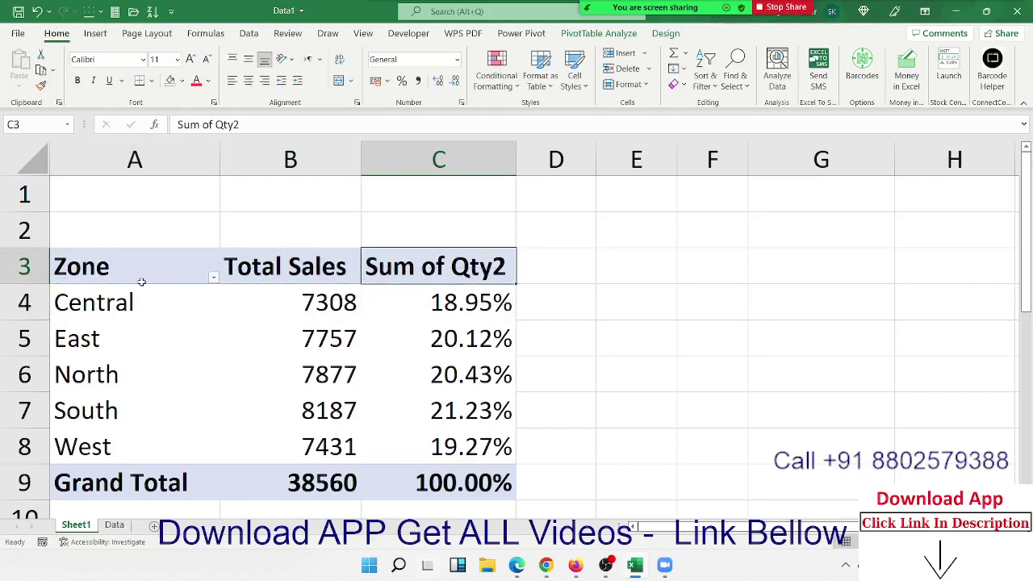
text(Cont)
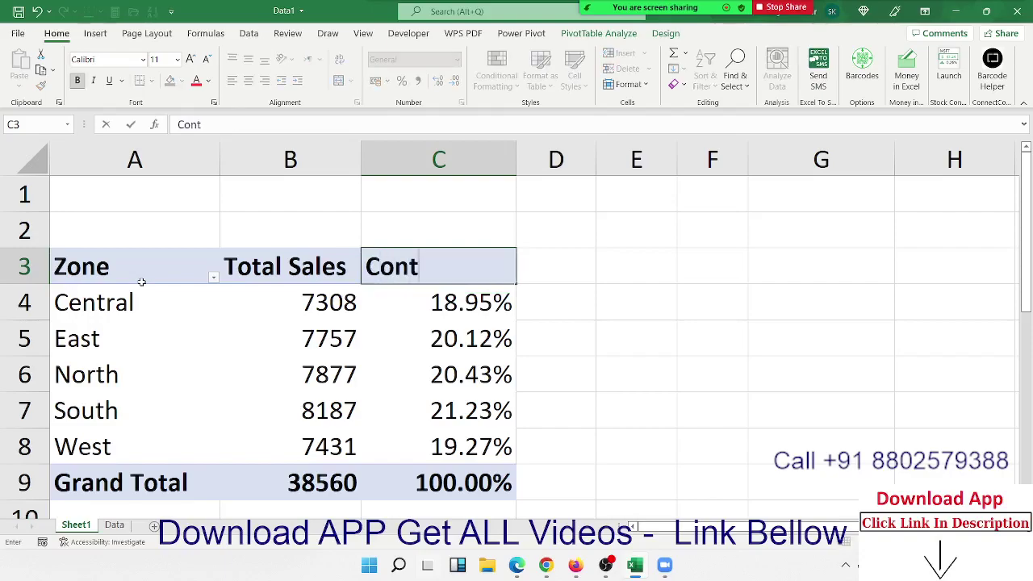
text(r. )
text(%\)
key(BackSpace)
key(Return)
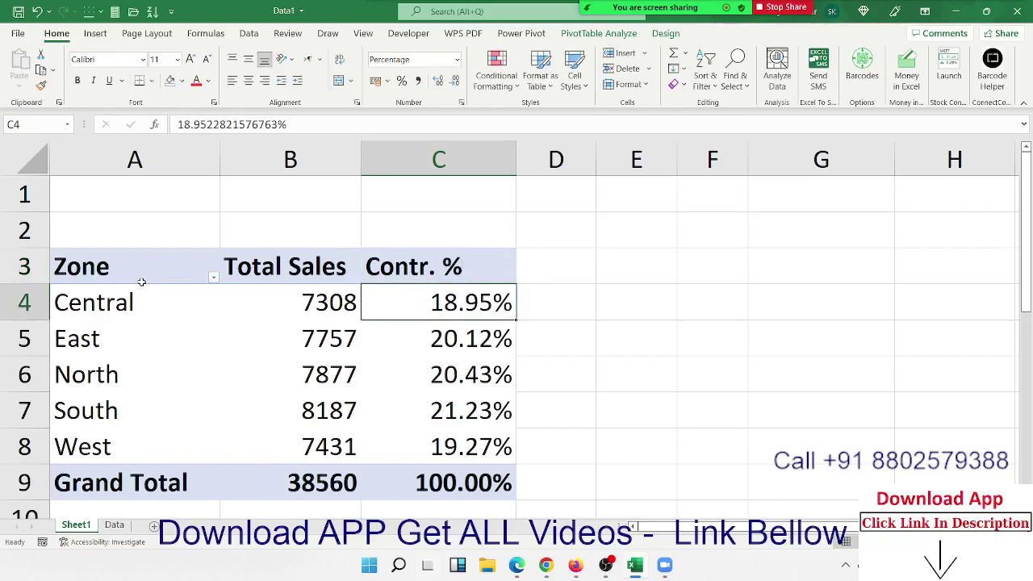
Relabel the Grand Total row as Total.
click(141, 282)
key(shift+Down)
key(shift+Down)
key(shift+Down)
key(shift+Down)
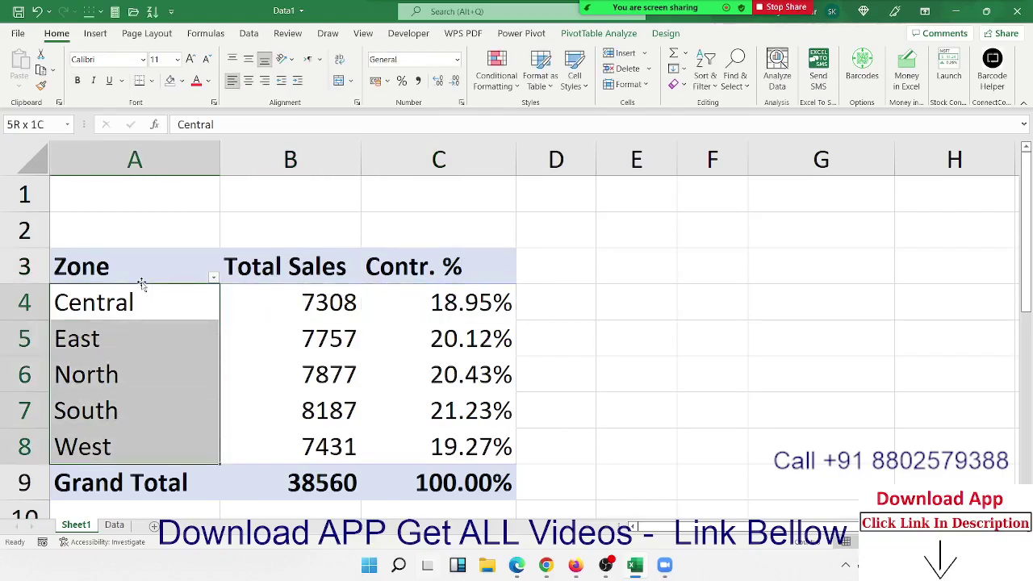
key(Down)
key(Down)
key(Down)
key(Down)
key(Down)
key(Down)
key(Up)
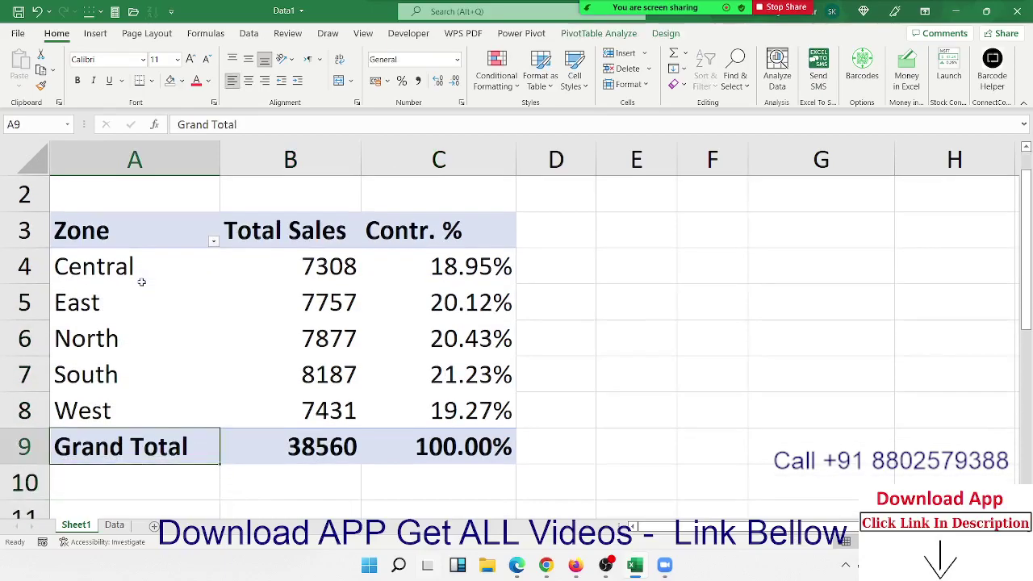
text(Total)
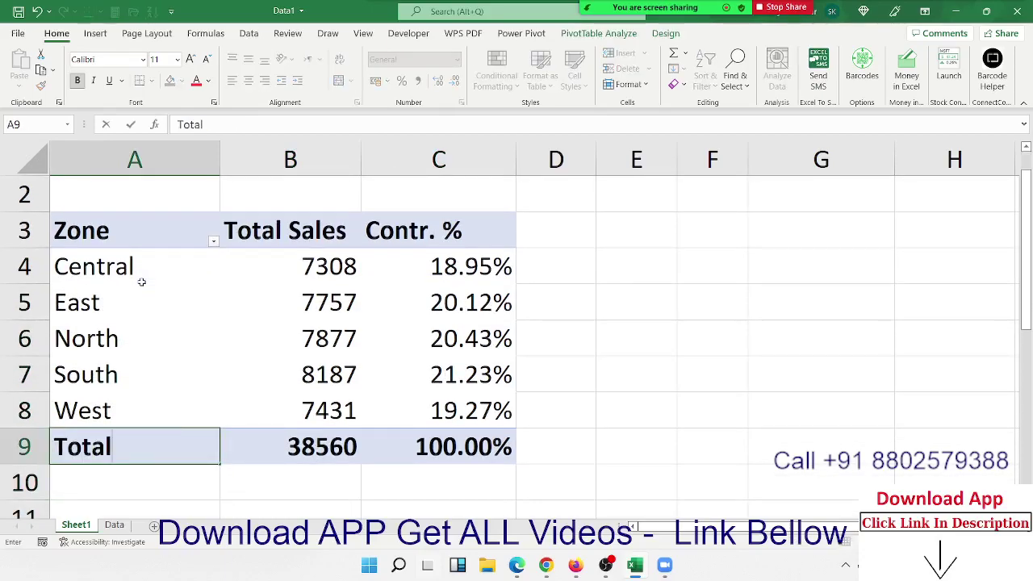
key(Return)
Attempt to delete North's Total Sales value, triggering a PivotTable warning.
key(Up)
key(Up)
key(Up)
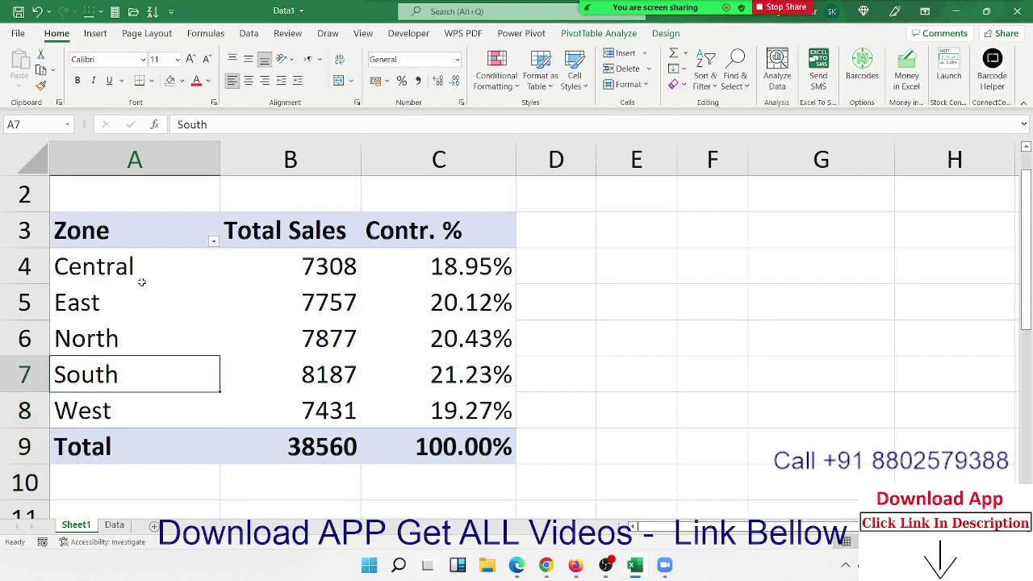
key(Up)
key(Right)
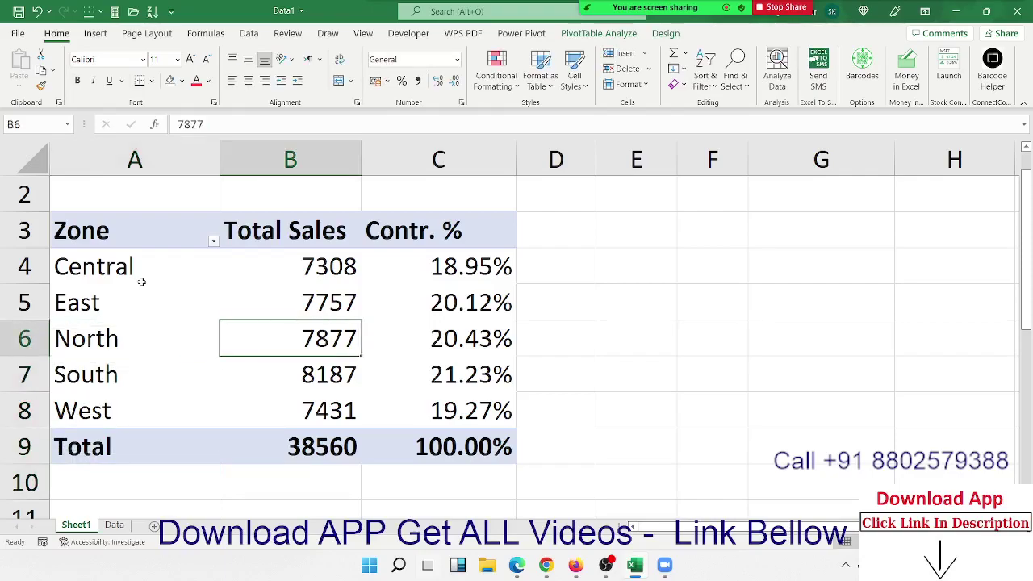
key(Delete)
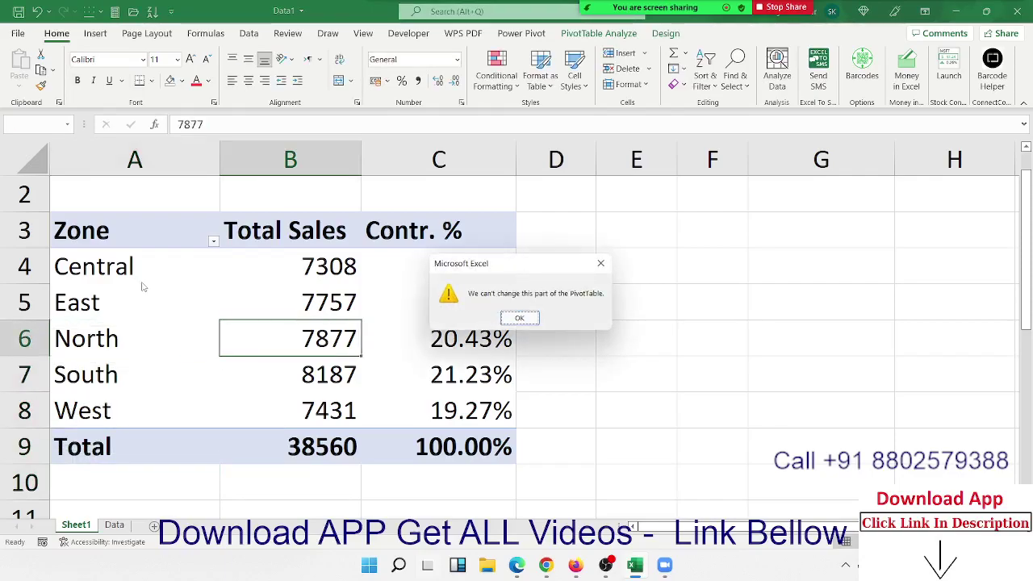
Dismiss the PivotTable change warning and select the Zone table from A3 down.
key(Return)
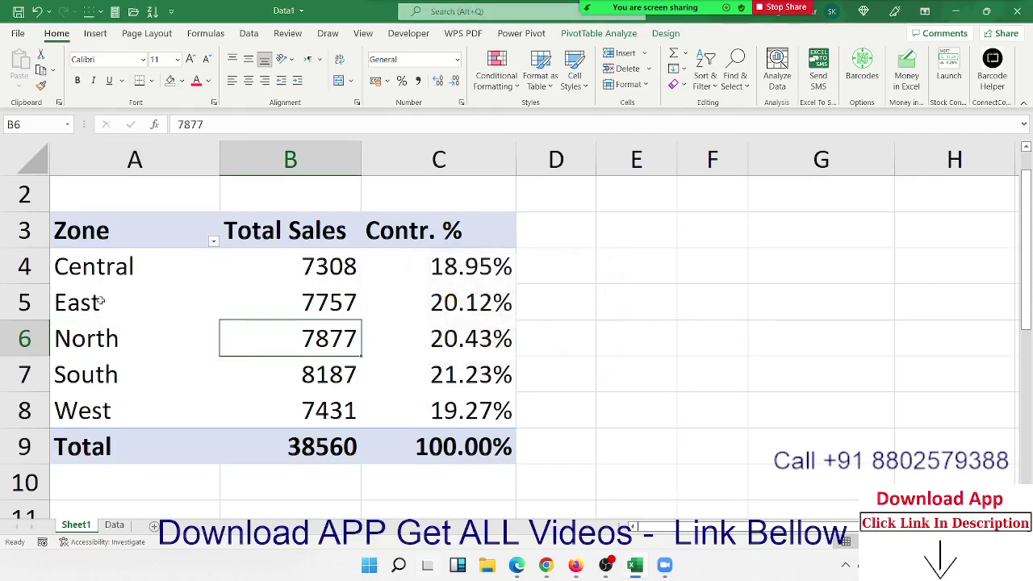
click(191, 328)
click(326, 314)
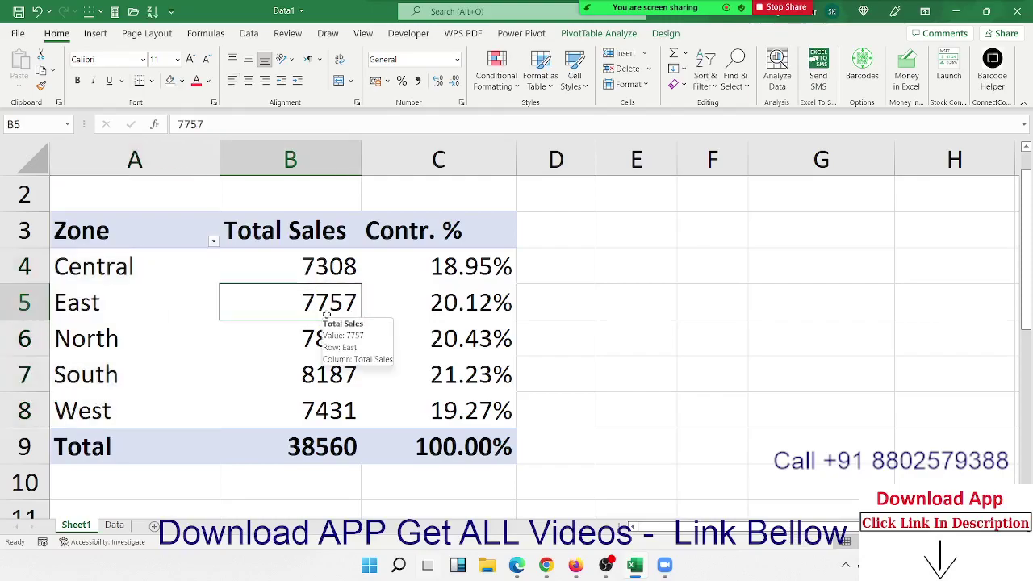
mouse_move(126, 231)
mouse_down()
mouse_move(459, 407)
mouse_move(458, 436)
mouse_up()
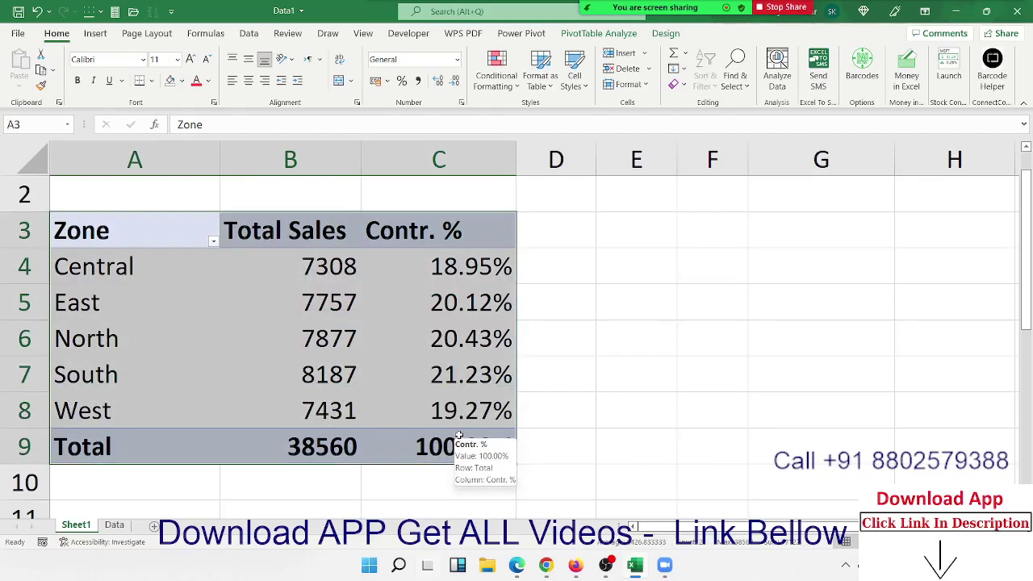
mouse_move(335, 347)
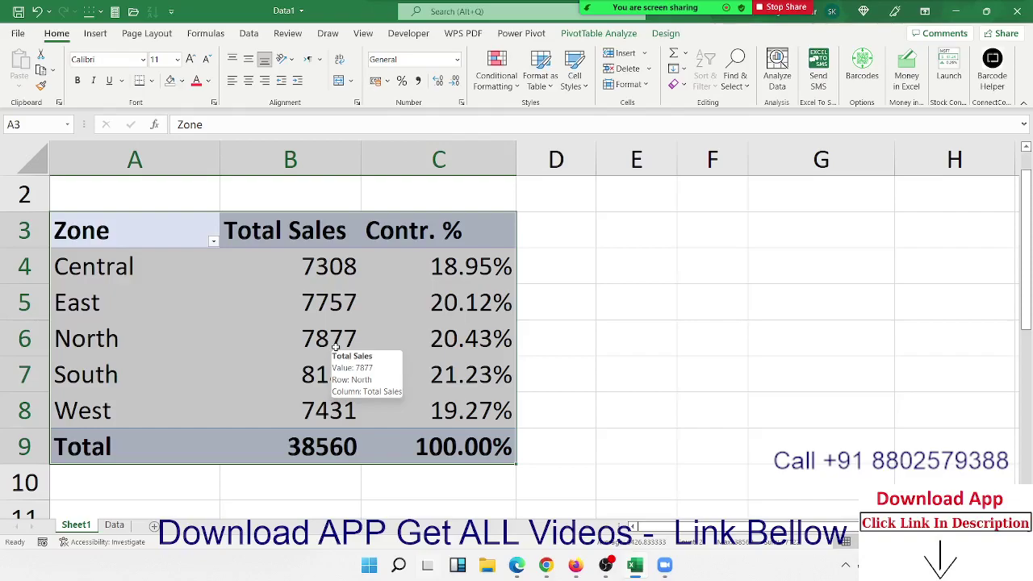
Apply All Borders to every cell of the Zone sales table.
right_click(335, 347)
key(Escape)
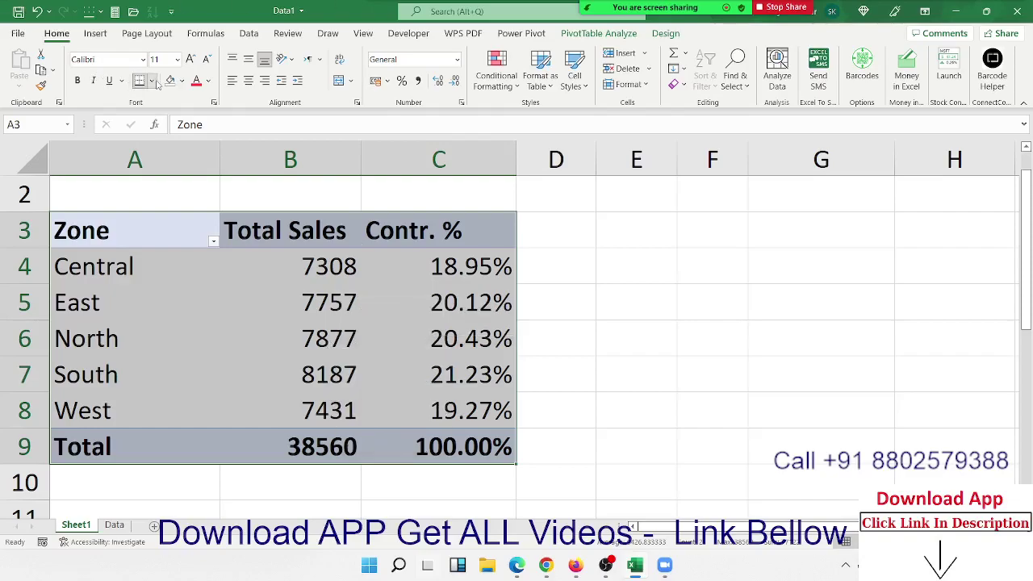
click(152, 81)
click(166, 220)
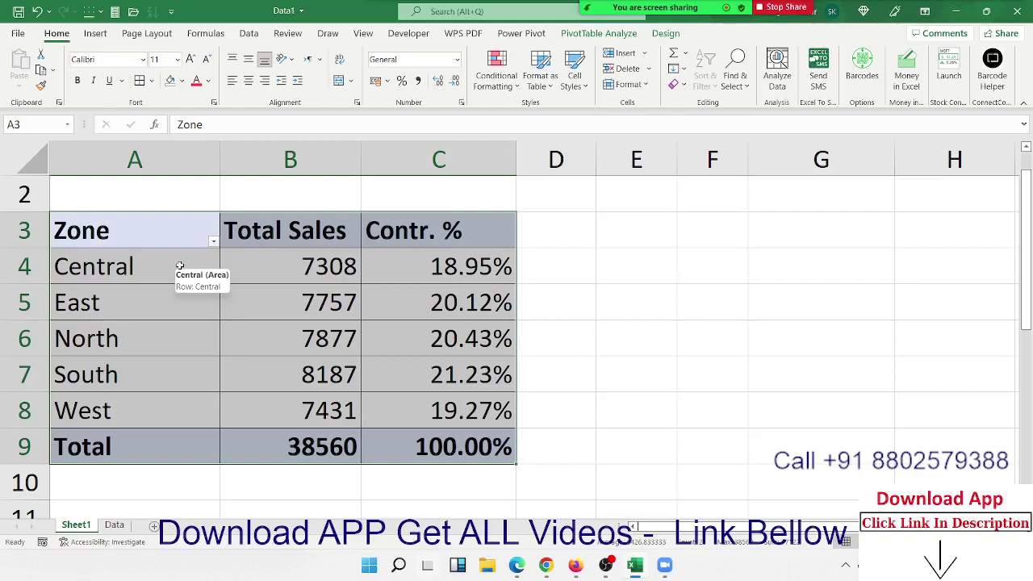
Reselect the Zone table and refresh the PivotTable so its columns refit.
click(206, 276)
click(154, 235)
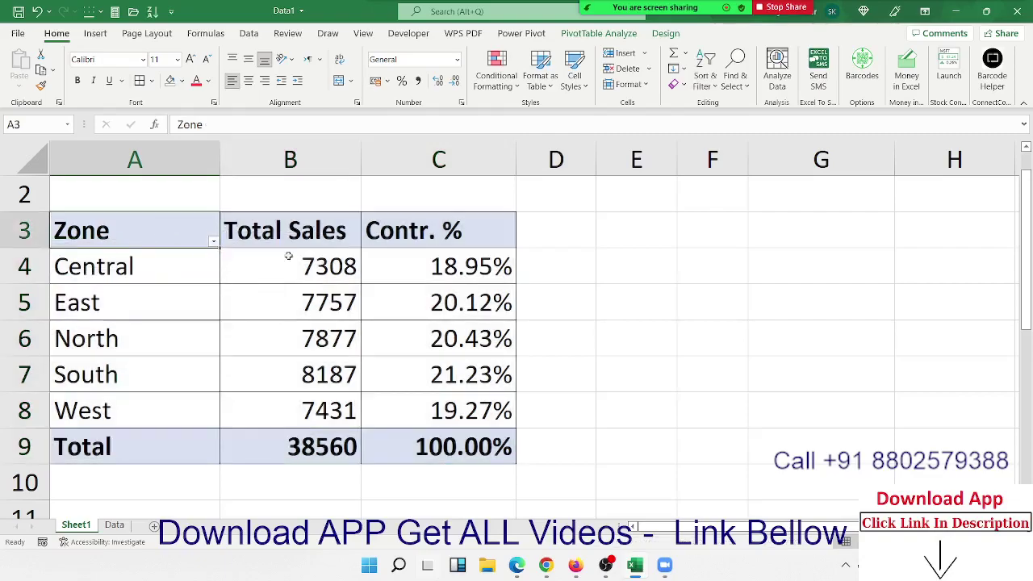
drag(288, 256, 500, 447)
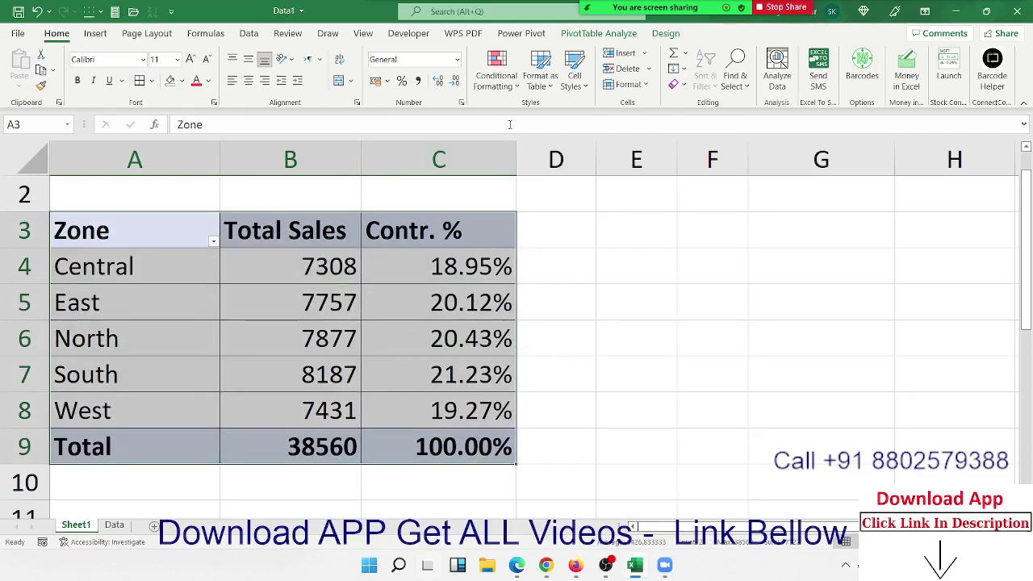
click(182, 80)
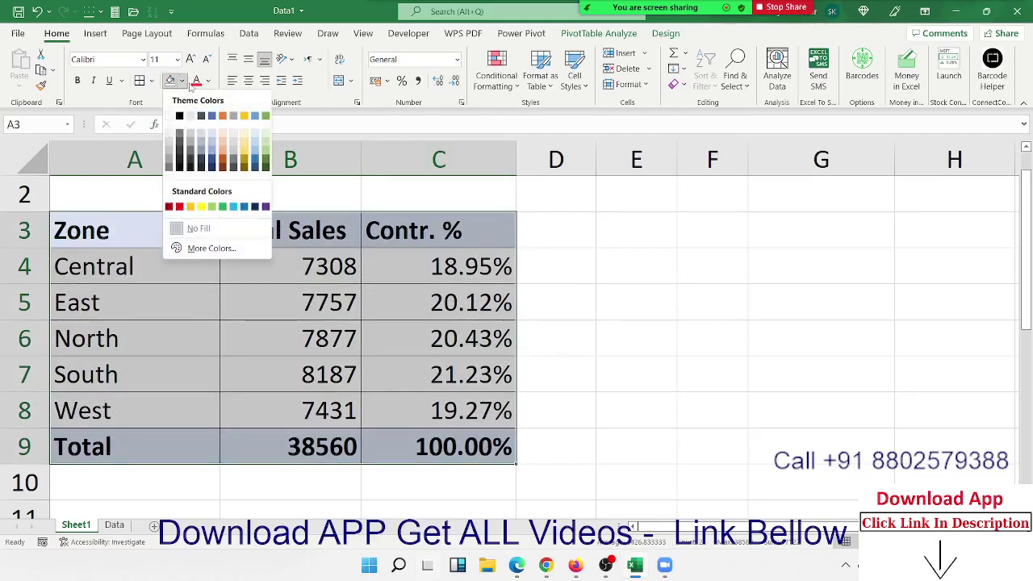
click(298, 307)
right_click(298, 307)
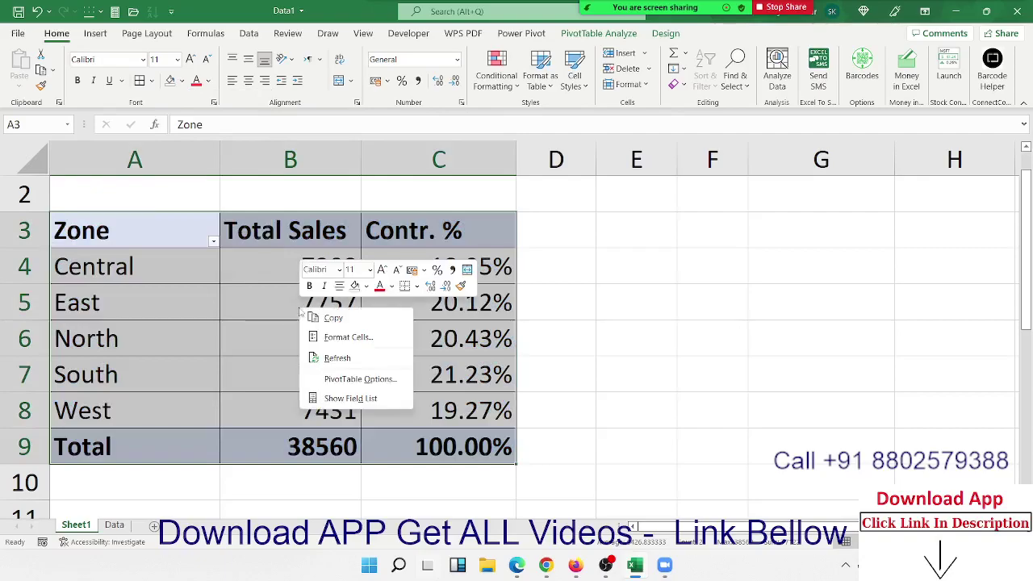
click(342, 359)
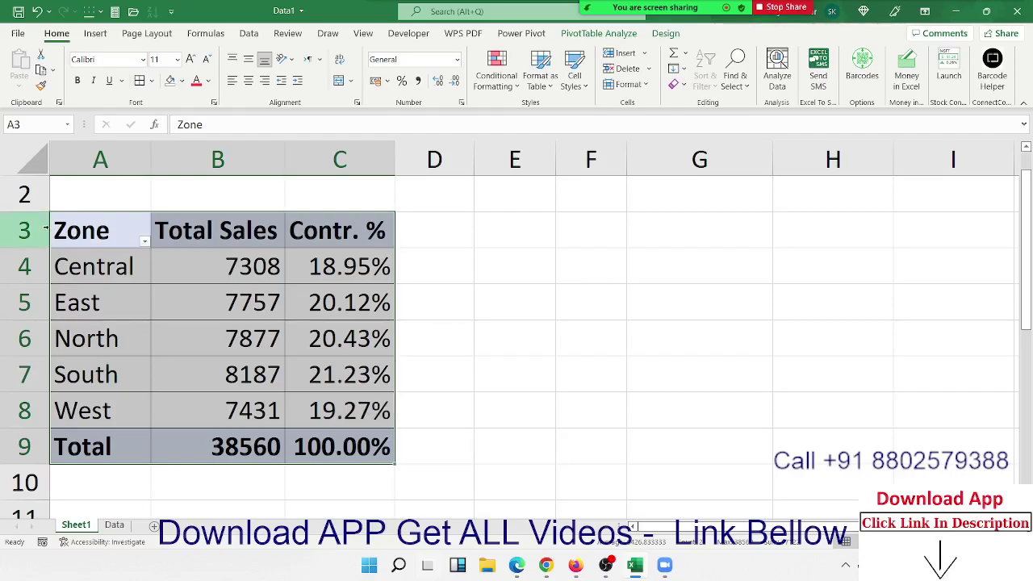
drag(102, 233, 87, 440)
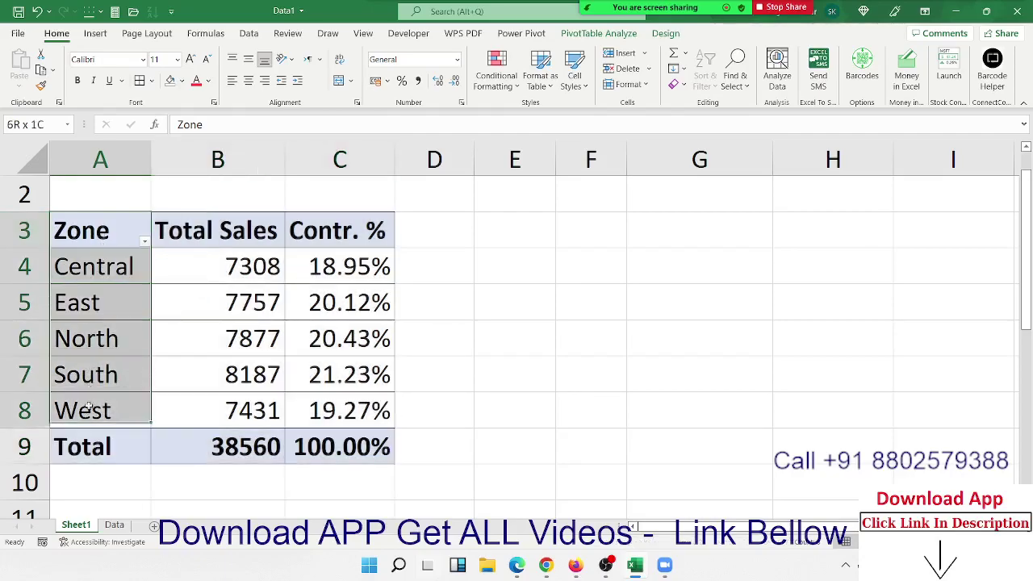
scroll(212, 361, down, 3)
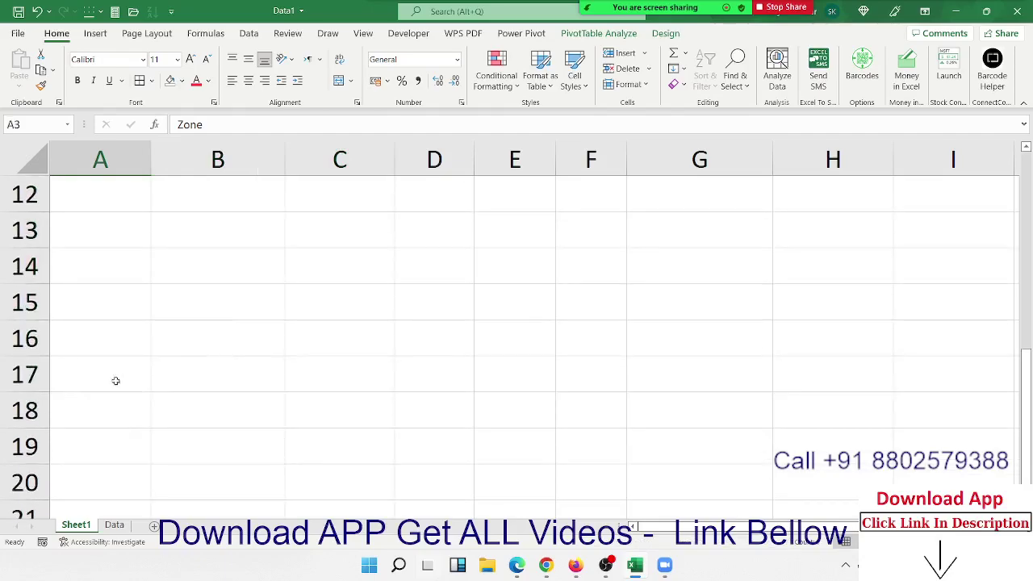
click(76, 404)
scroll(147, 368, up, 3)
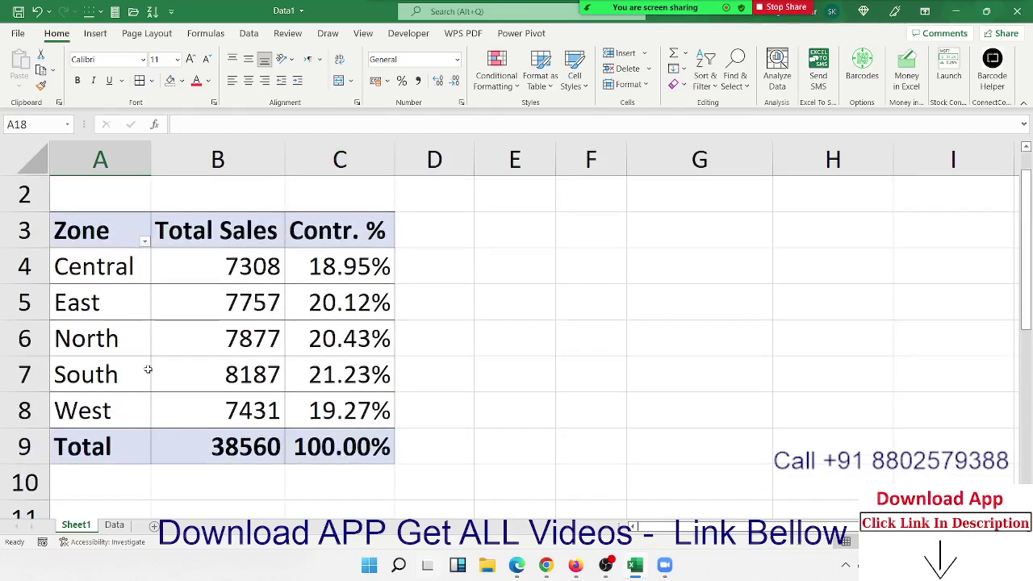
scroll(147, 372, down, 3)
scroll(148, 371, down, 1)
drag(105, 400, 330, 268)
scroll(330, 268, up, 3)
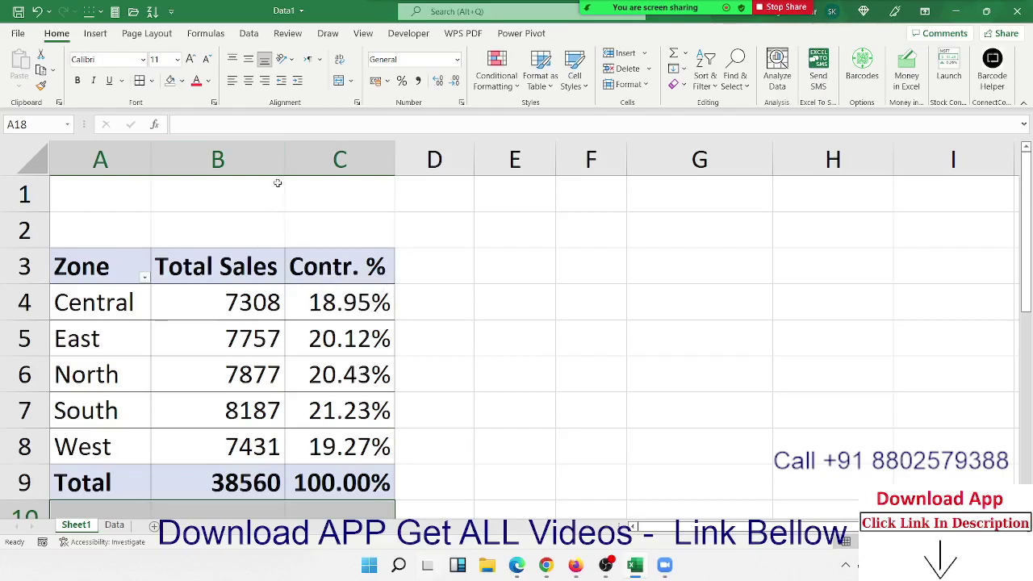
click(211, 342)
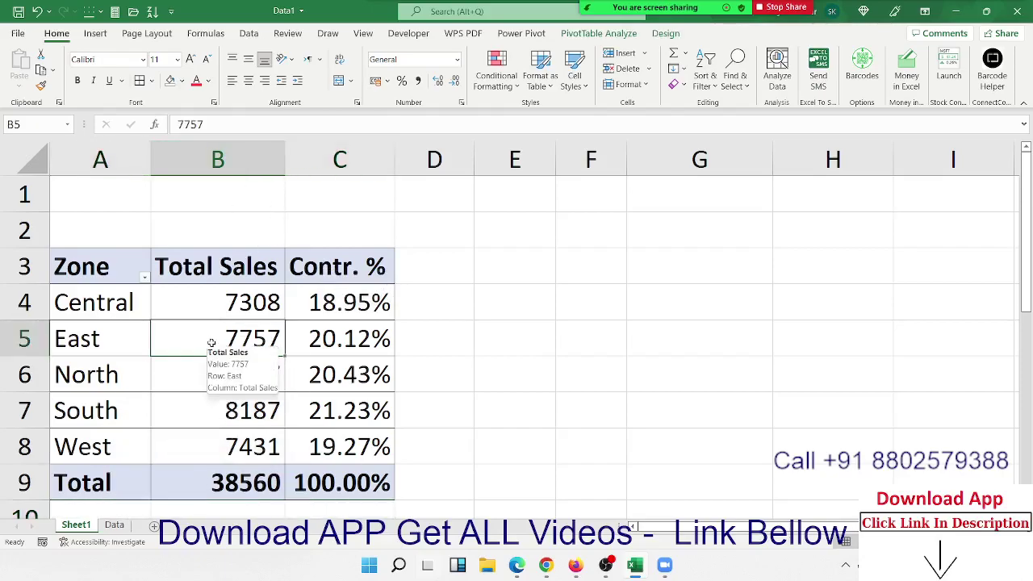
On the Data sheet, compare existing AMT and GST values and select row 21's zero AMT.
click(114, 525)
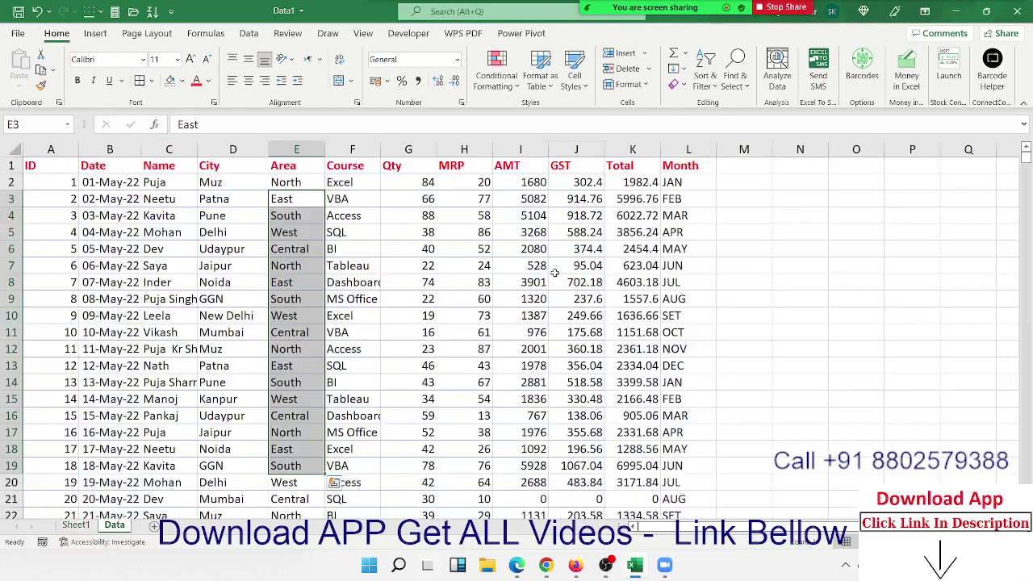
click(564, 268)
click(486, 493)
click(528, 468)
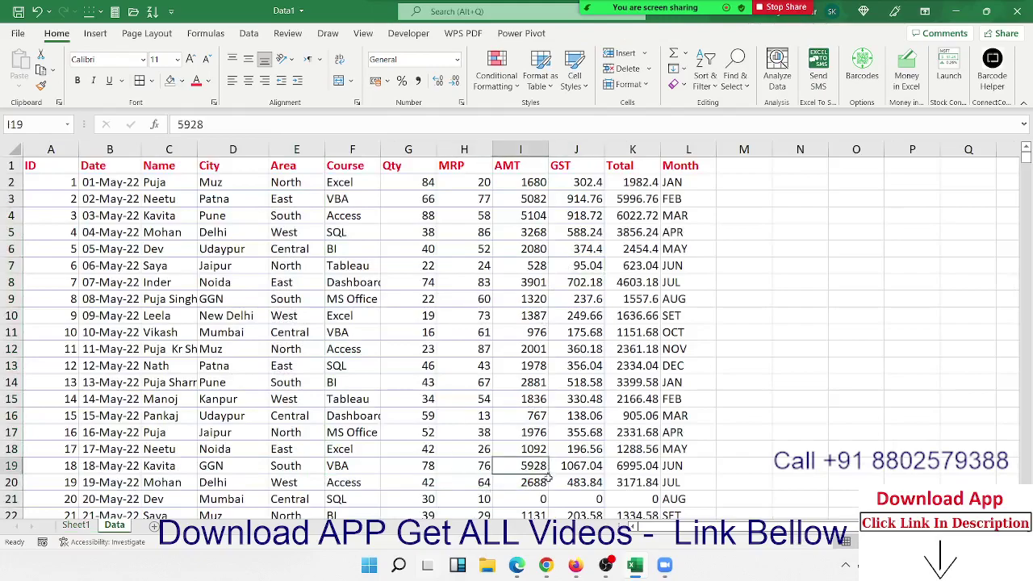
click(555, 484)
click(538, 416)
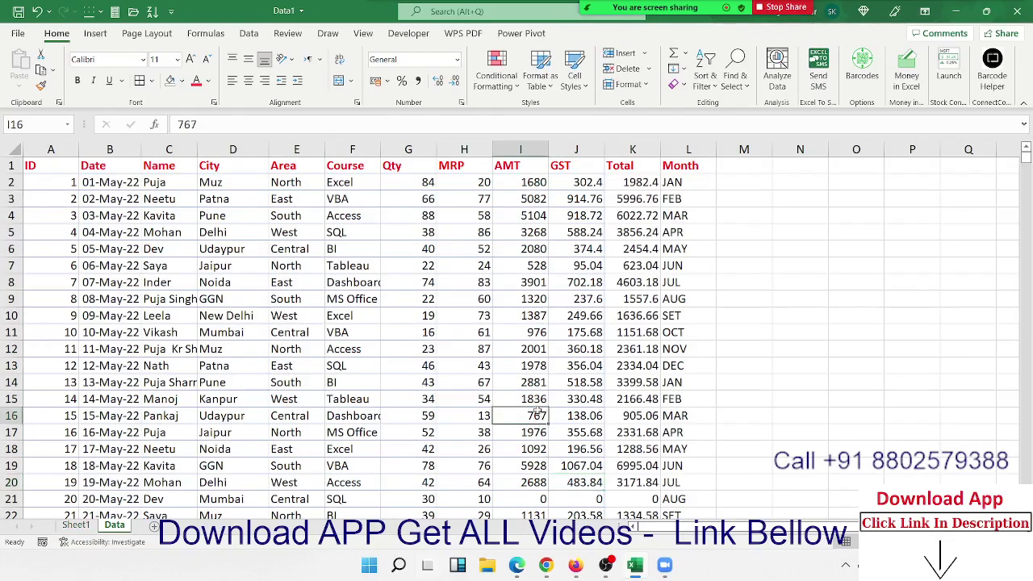
click(536, 349)
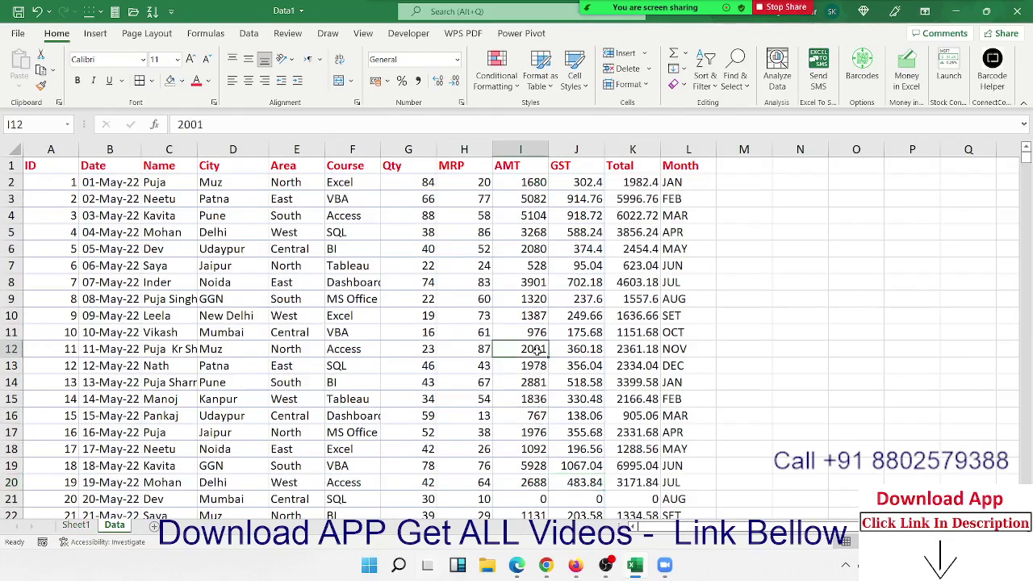
click(526, 498)
Enter =G21*H21 in I21 so the AMT becomes 300.
text(=)
key(Left)
key(Left)
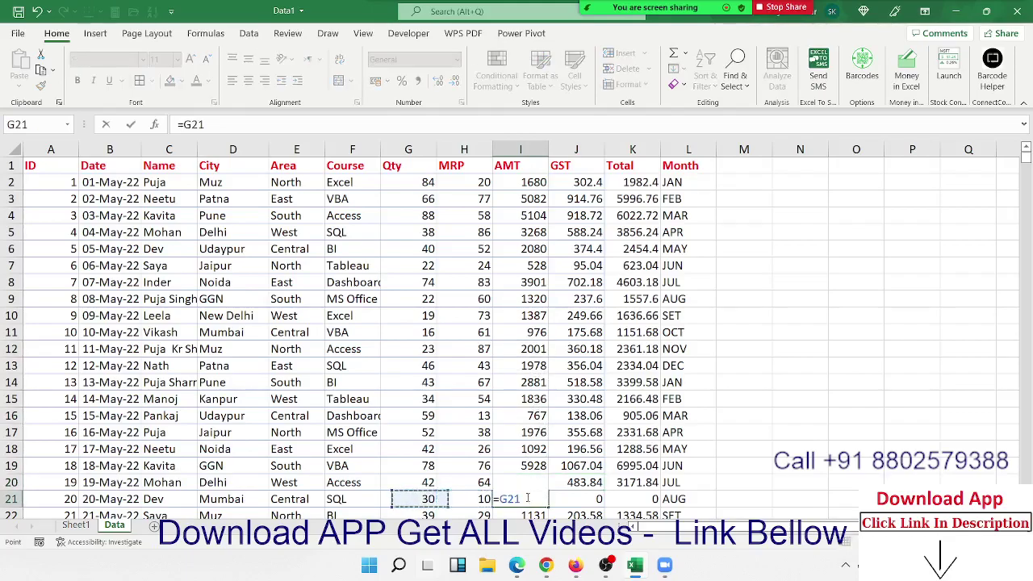
text(*)
key(Left)
text(\)
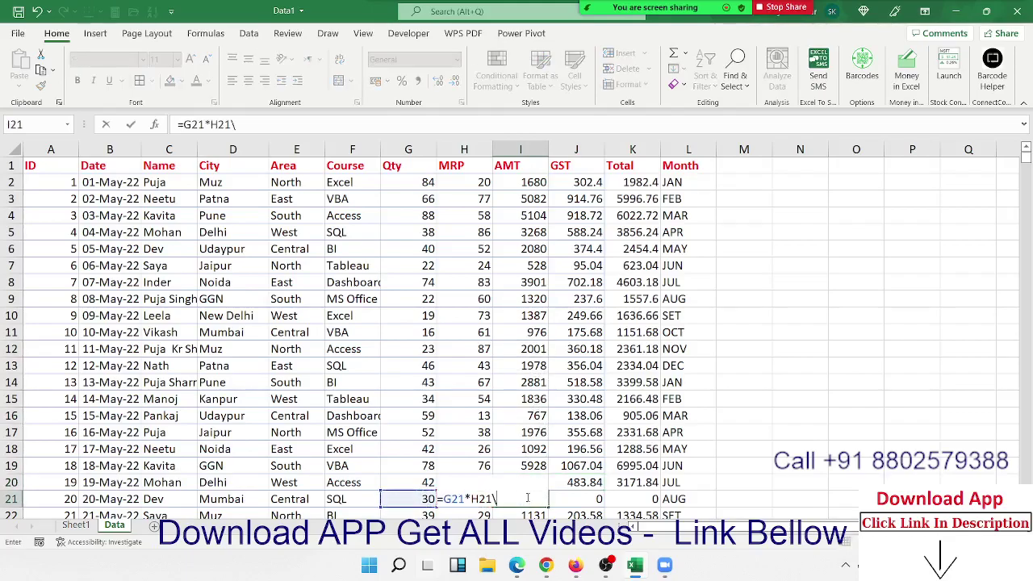
key(BackSpace)
key(Return)
key(Right)
key(Up)
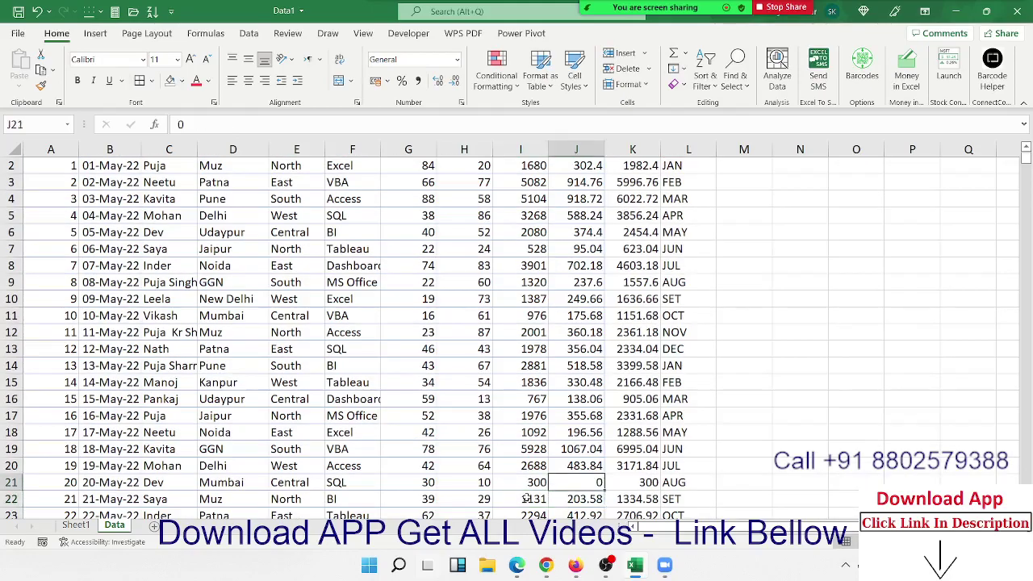
key(Left)
key(Right)
Enter =I21*18% in J21 for a GST of 54.
text(=)
key(Left)
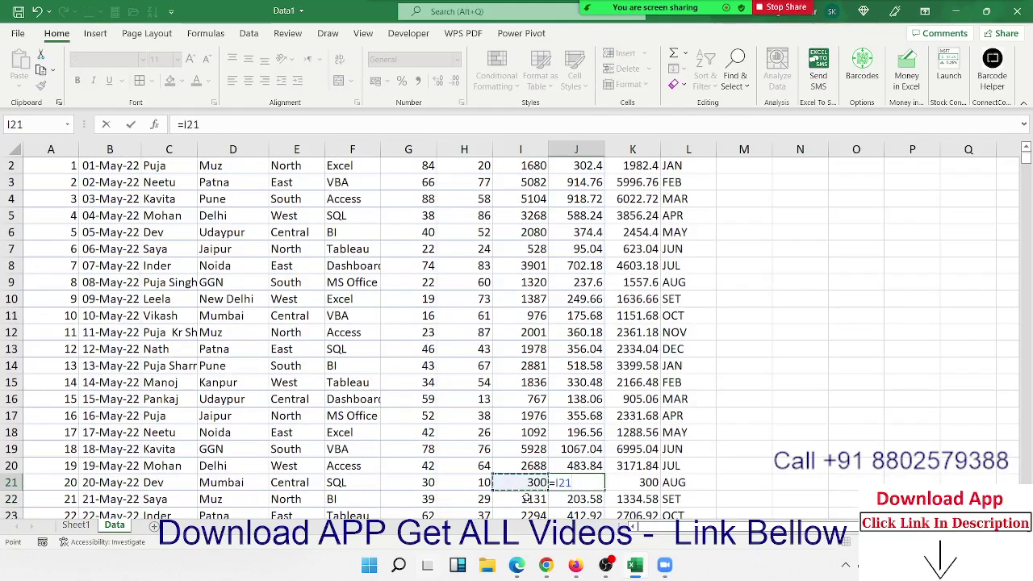
text(*)
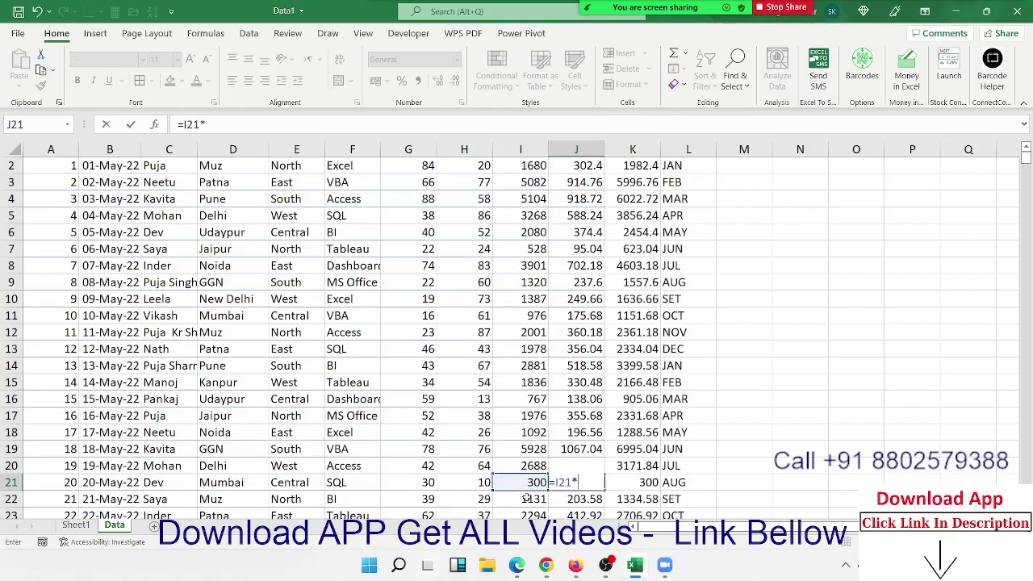
text(%)
key(Return)
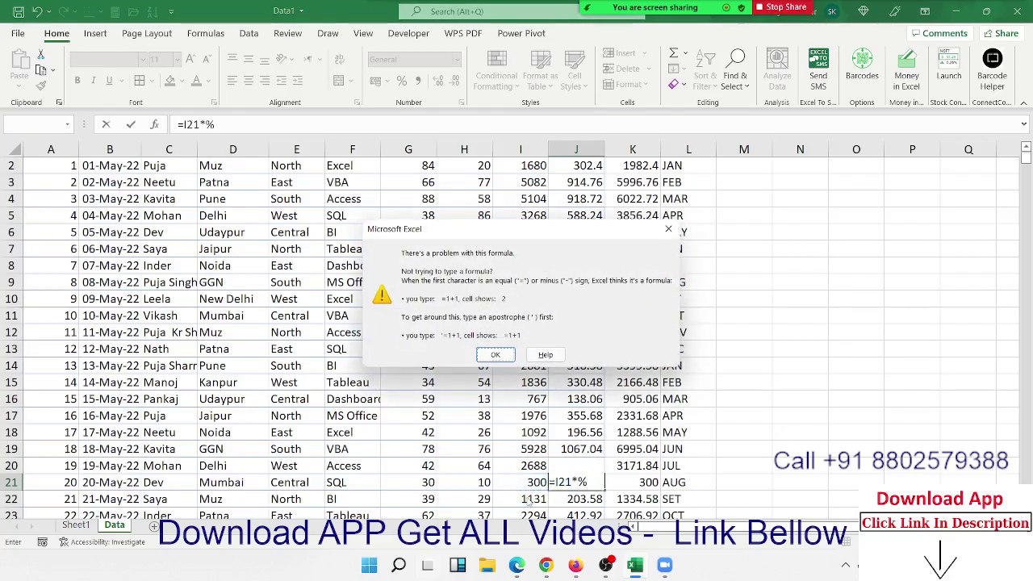
key(Return)
text(1)
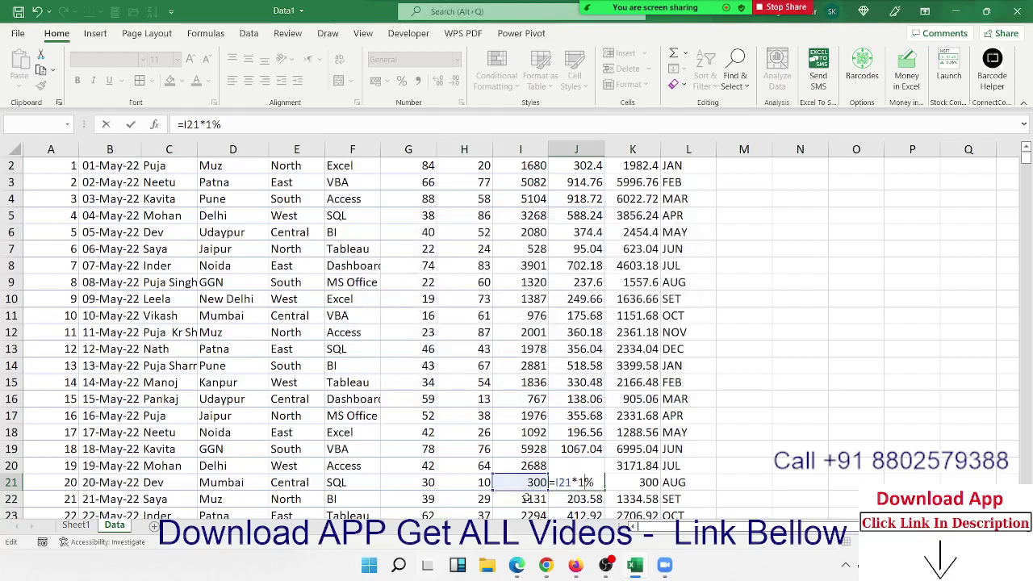
text(8)
key(Return)
key(Up)
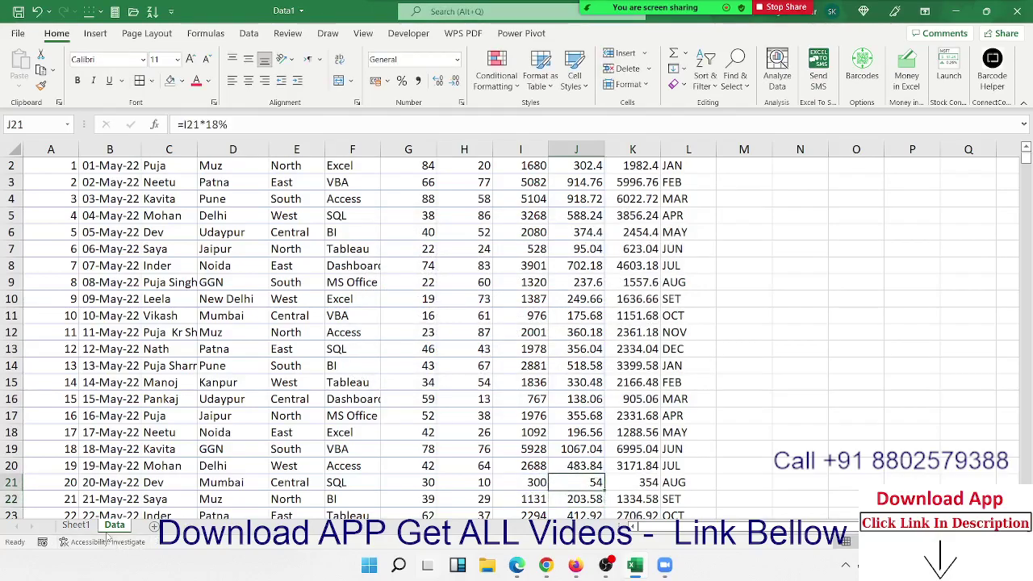
Inspect the right-click Sort options on Sheet1's Total Sales values and select the Zone rows.
click(77, 525)
click(224, 410)
right_click(224, 410)
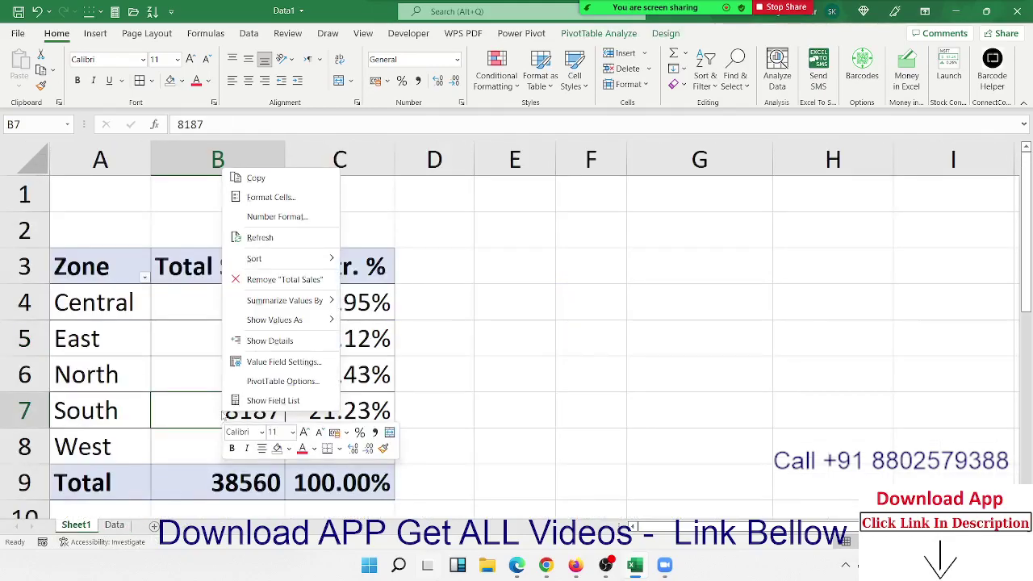
click(279, 238)
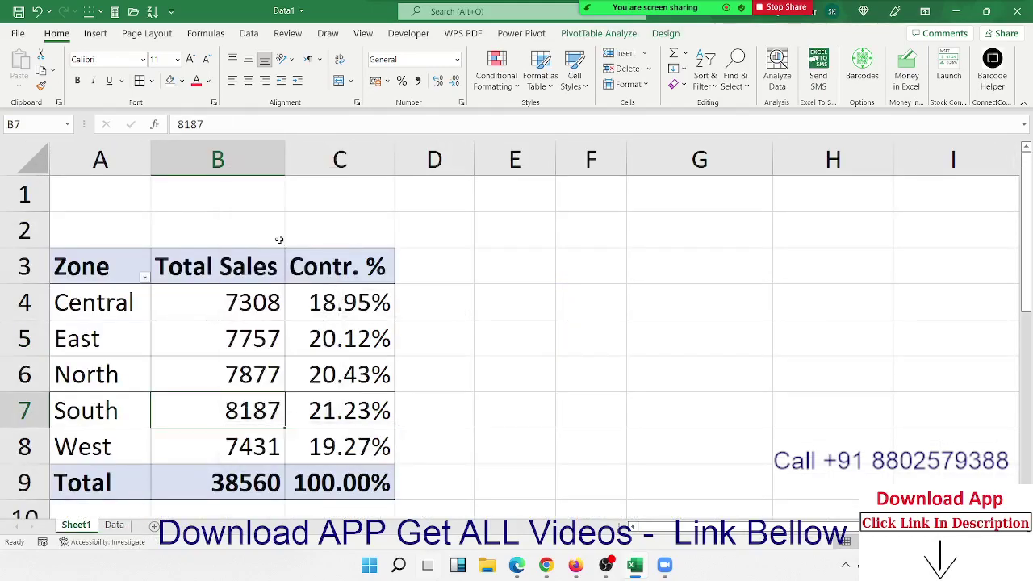
click(250, 477)
right_click(234, 421)
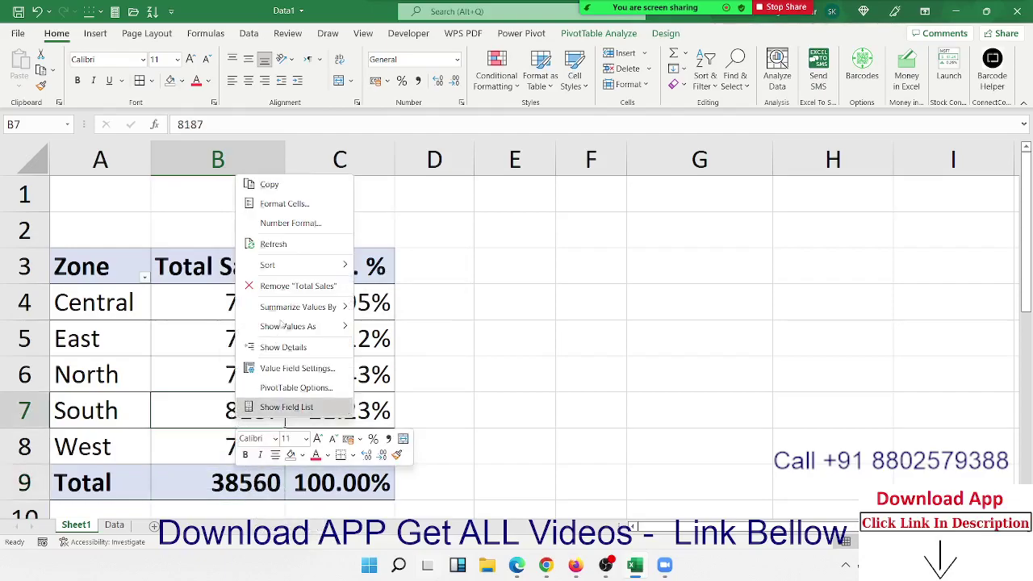
mouse_move(296, 271)
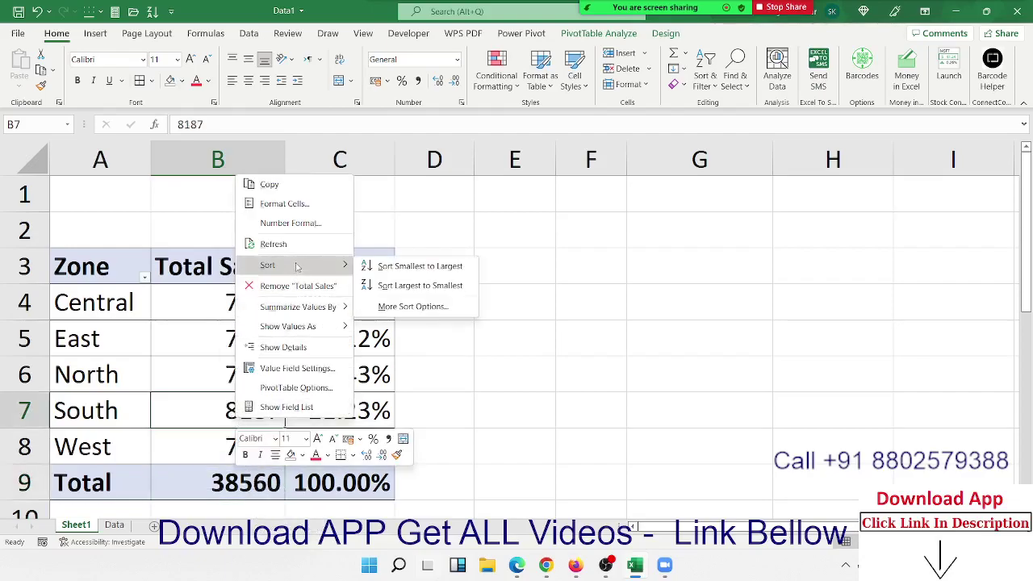
click(287, 244)
click(194, 441)
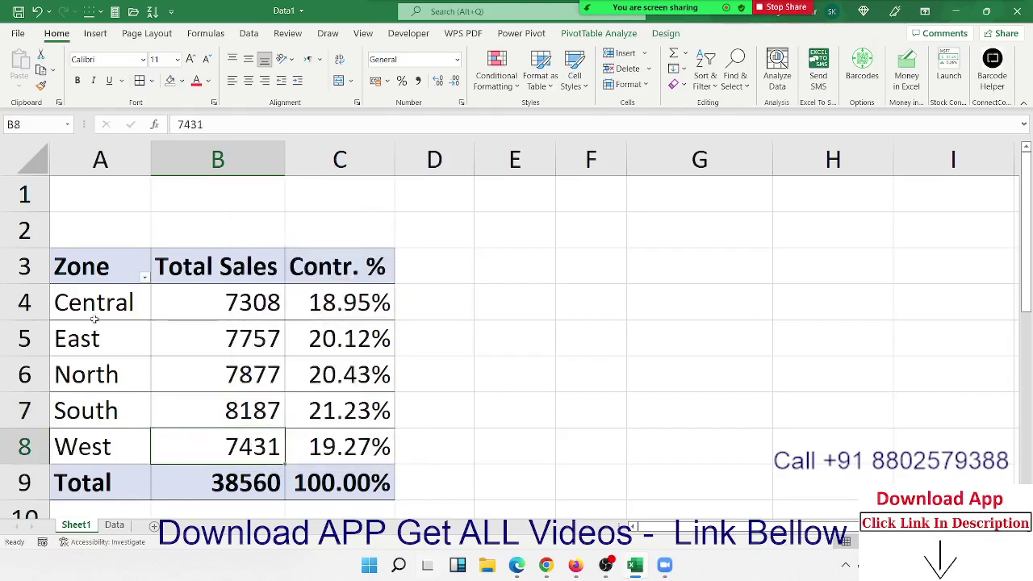
drag(82, 271, 273, 465)
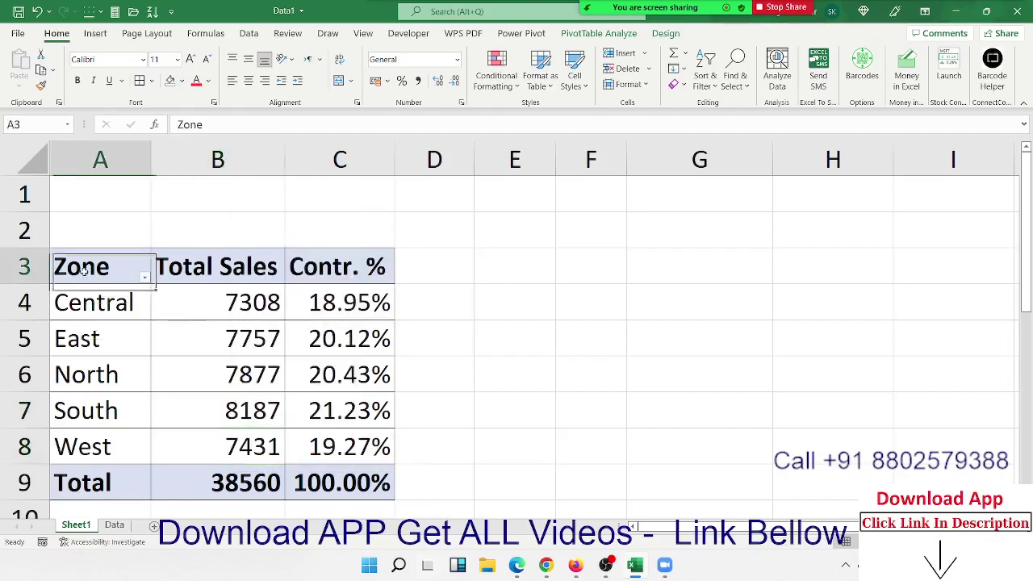
Glance at the Data sheet's zone rows, then return to Sheet1's pivot table.
click(114, 524)
drag(281, 265, 650, 436)
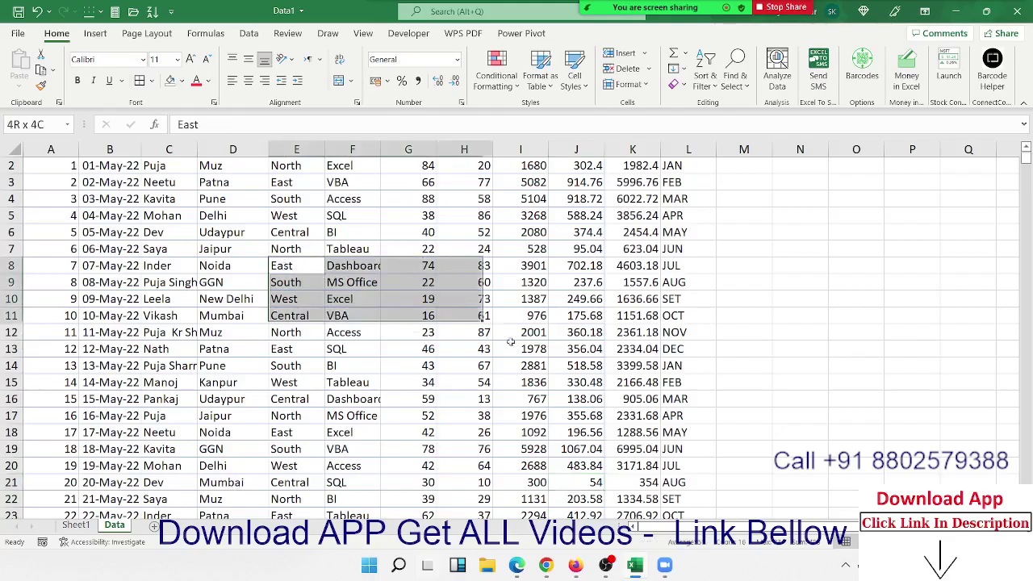
click(85, 526)
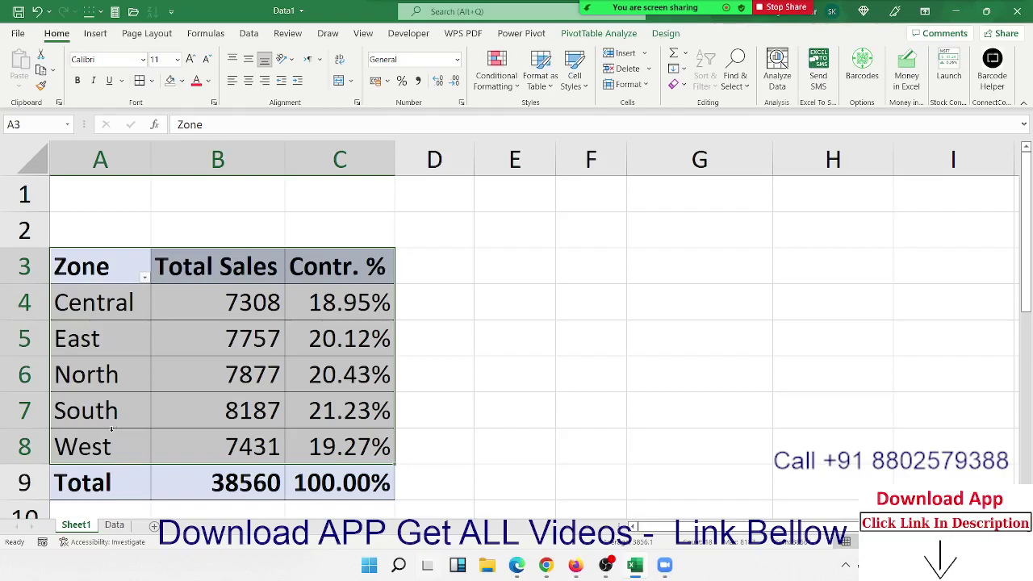
right_click(179, 361)
key(Escape)
mouse_move(333, 309)
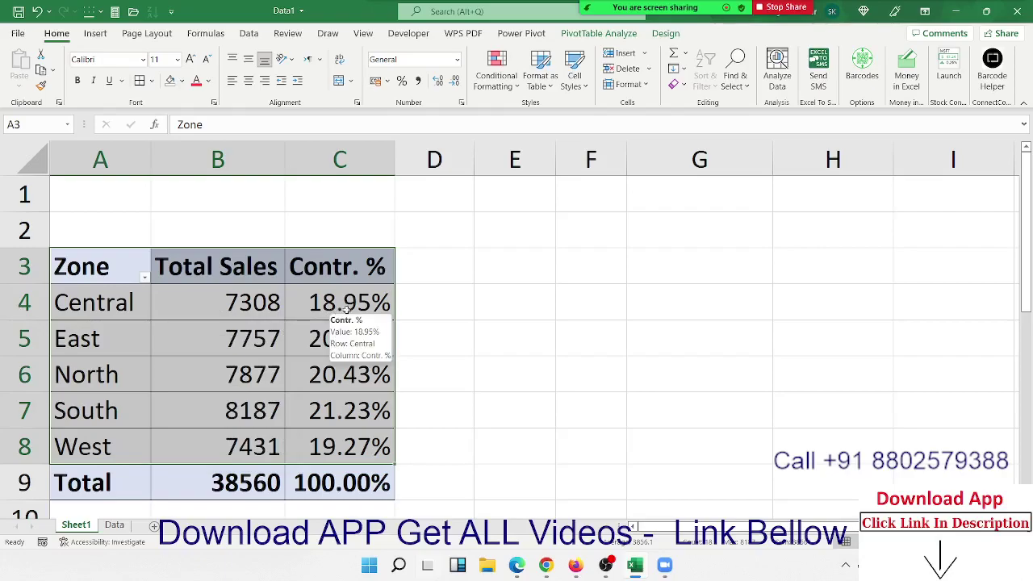
mouse_move(638, 9)
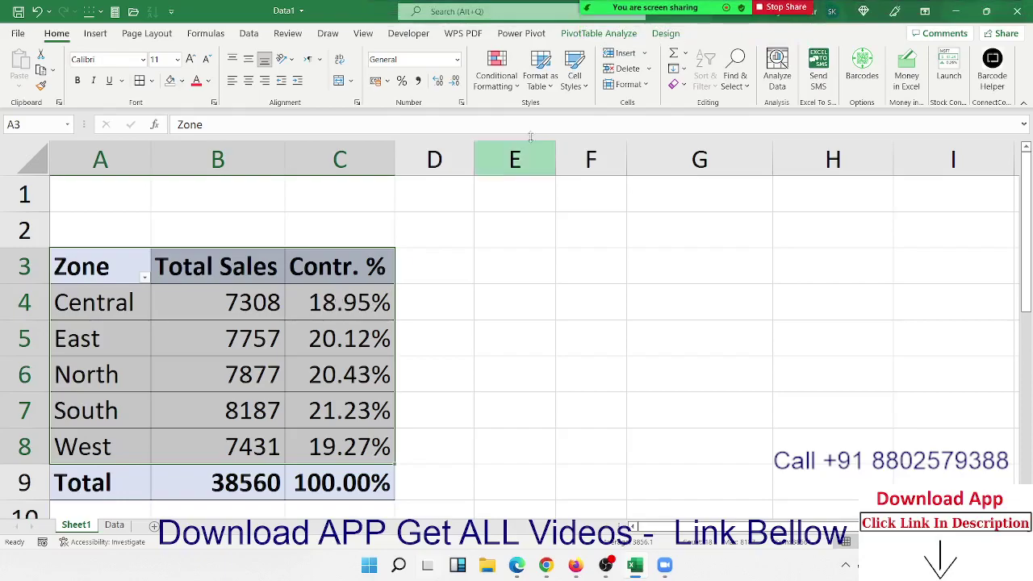
Apply the dark blue Pivot Style Dark 6 to the Zone pivot table from PivotTable Design.
click(597, 35)
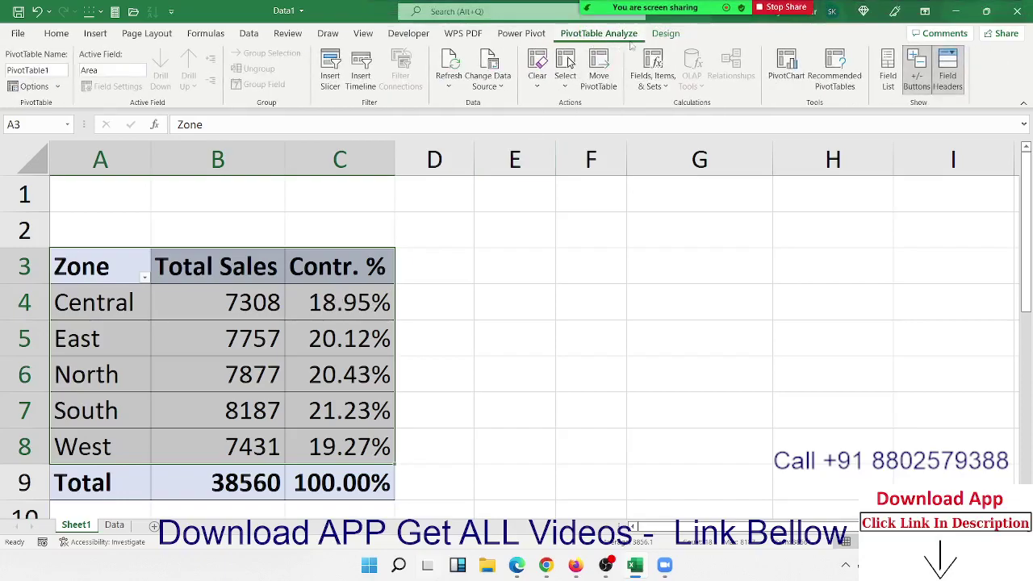
click(502, 330)
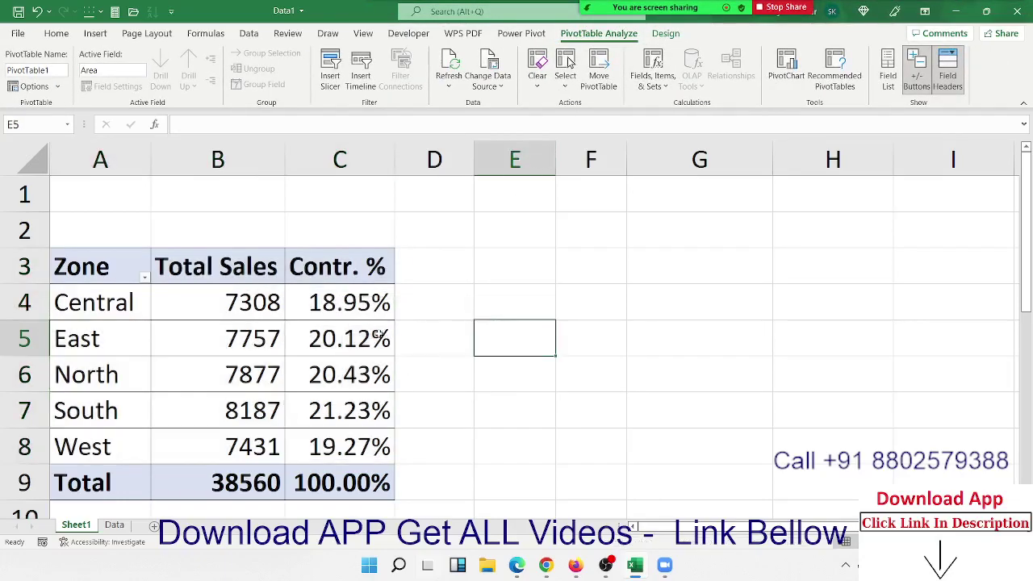
click(373, 334)
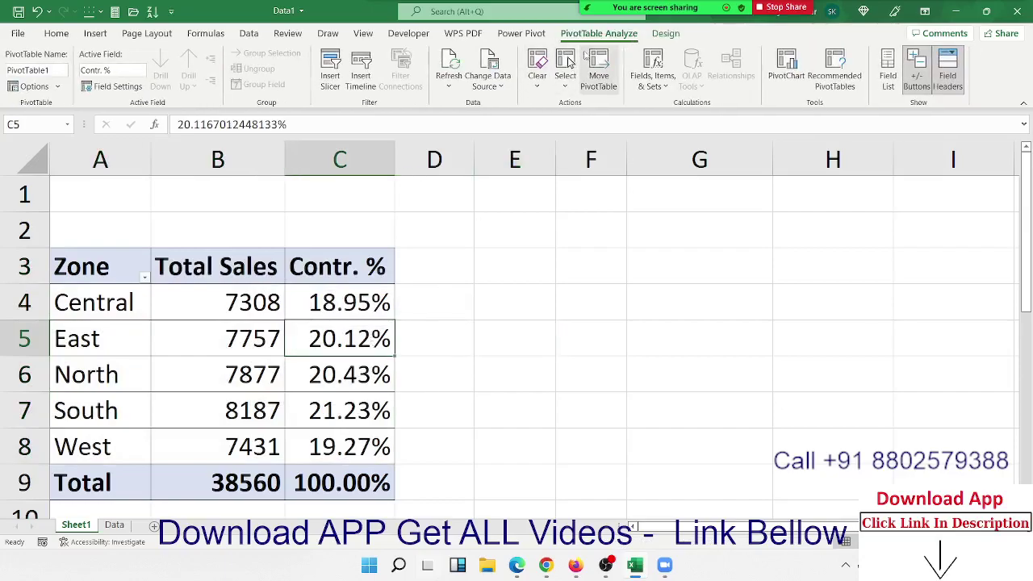
click(573, 339)
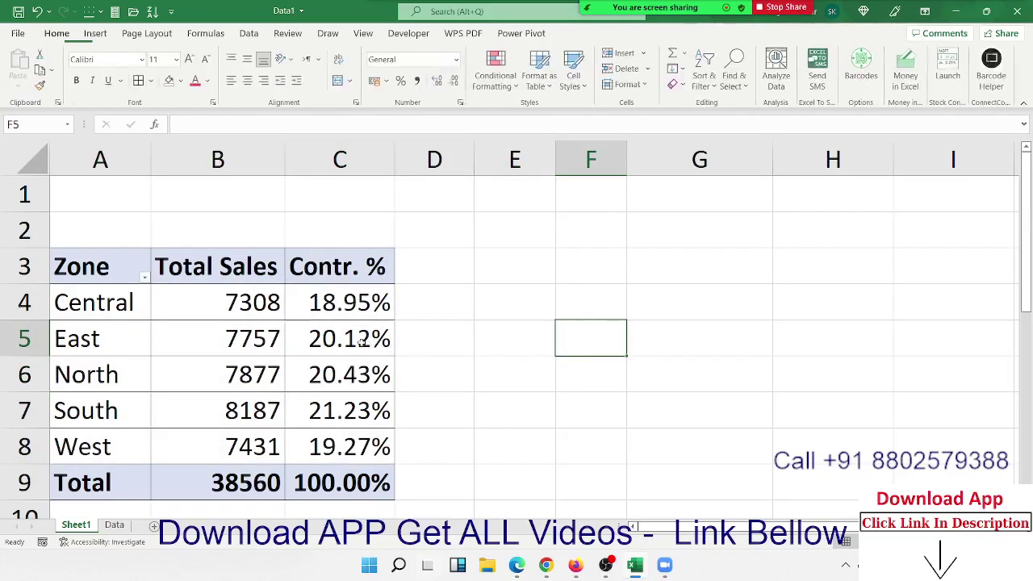
click(367, 343)
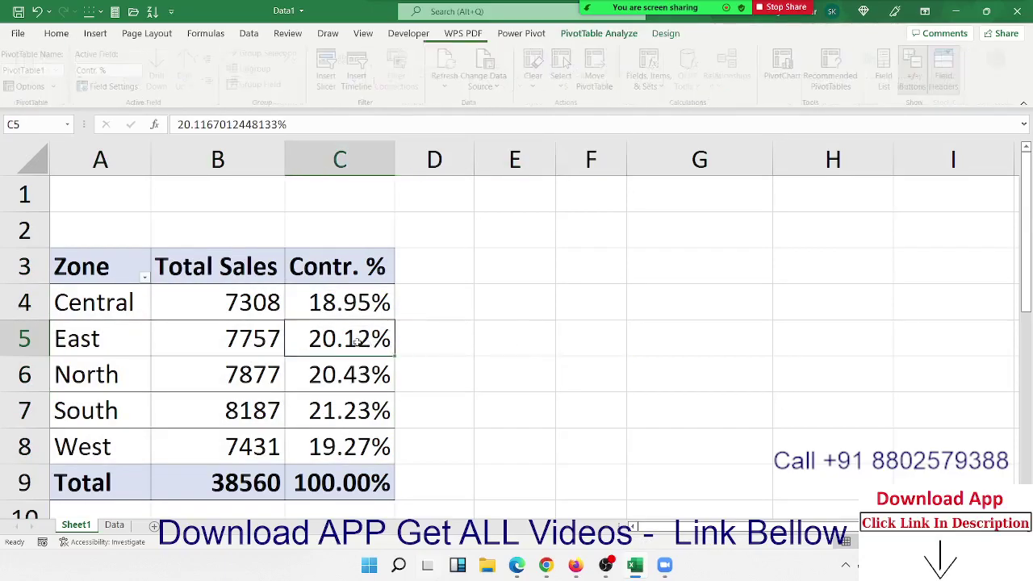
click(660, 36)
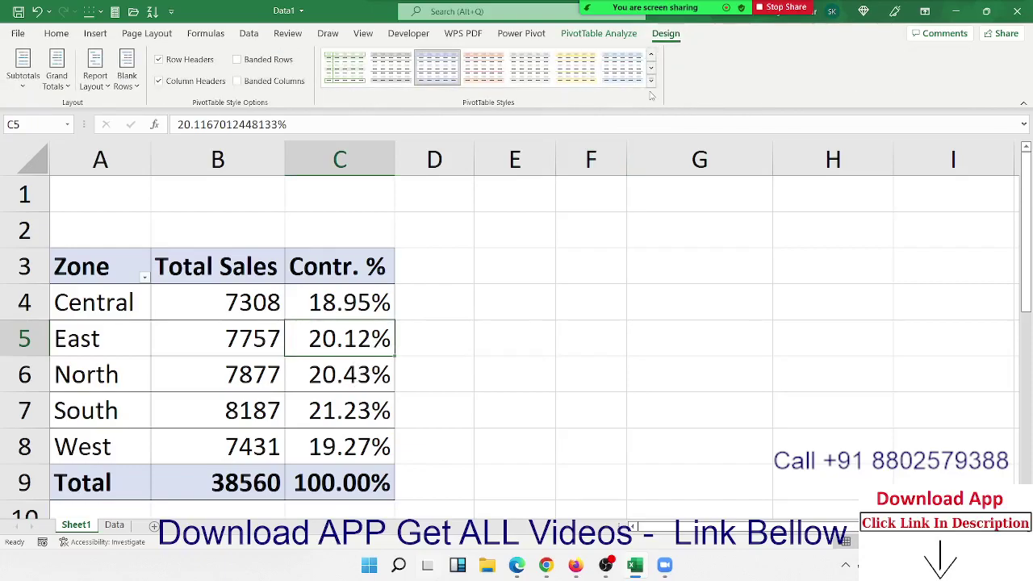
click(651, 80)
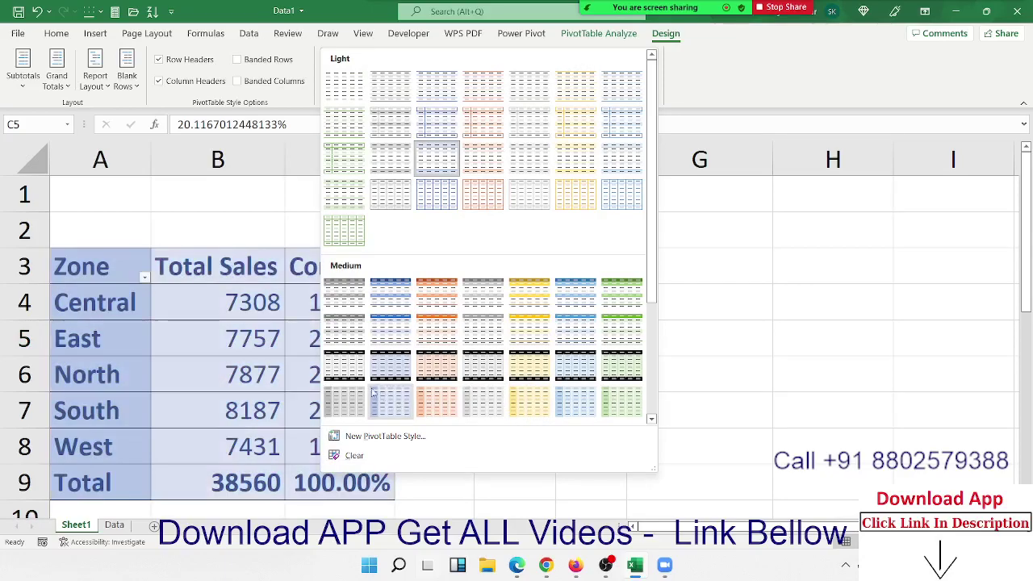
scroll(525, 379, down, 3)
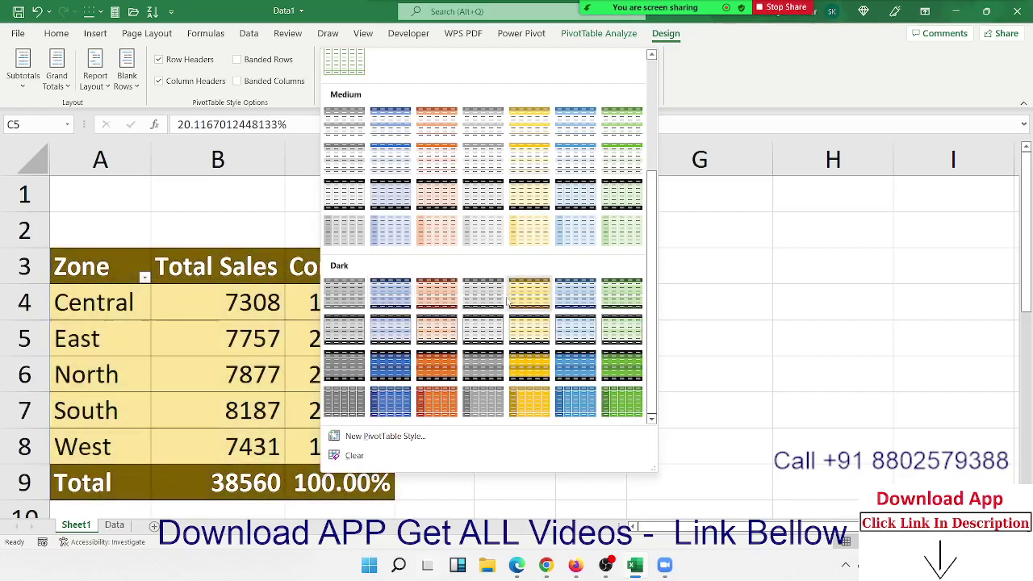
click(578, 300)
click(460, 352)
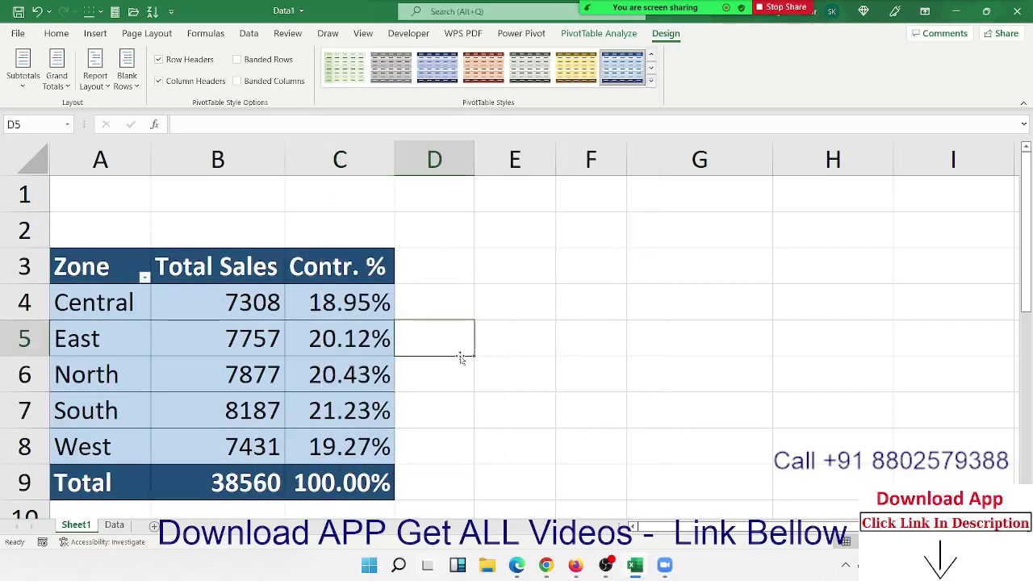
click(176, 401)
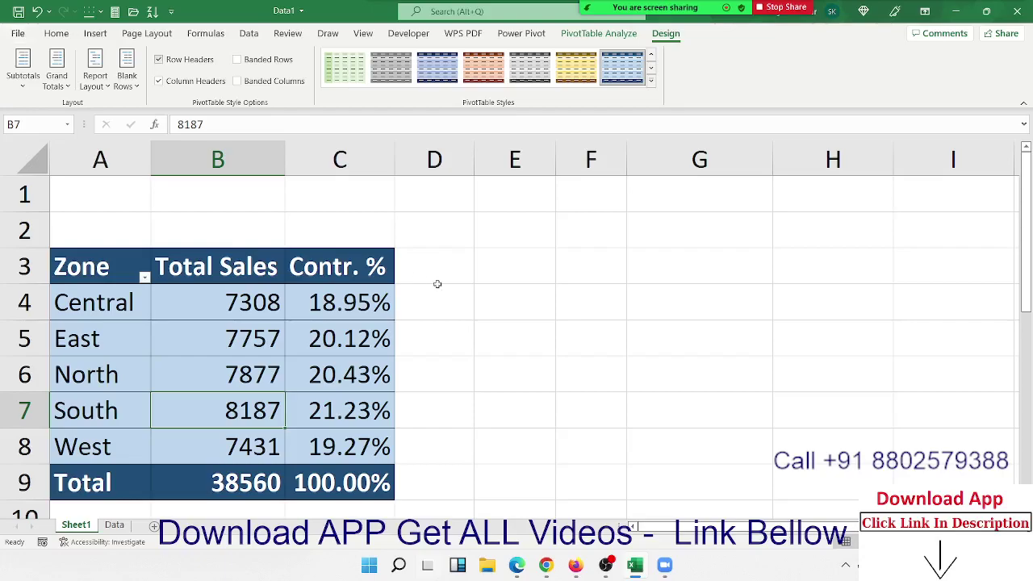
click(57, 33)
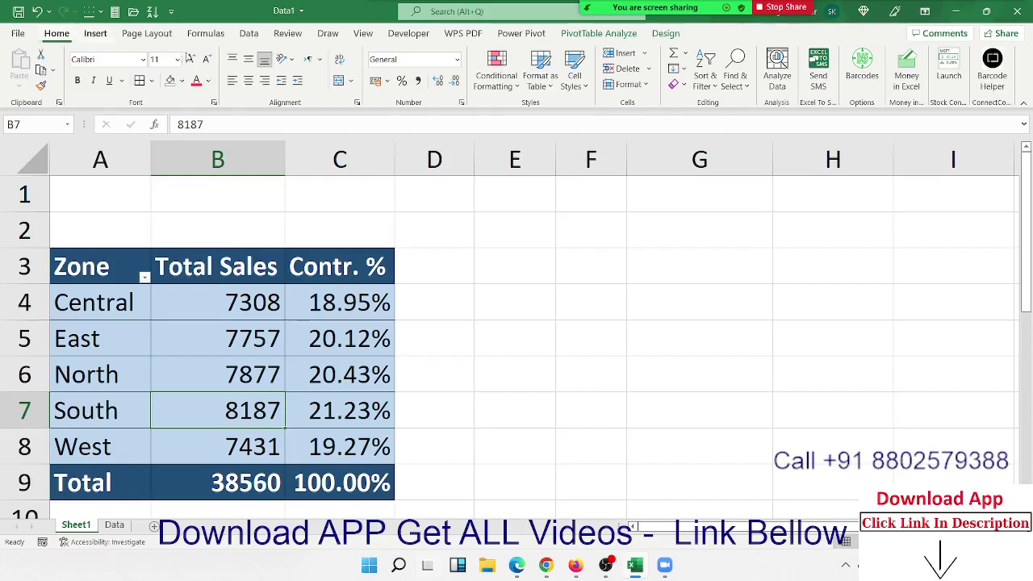
click(95, 33)
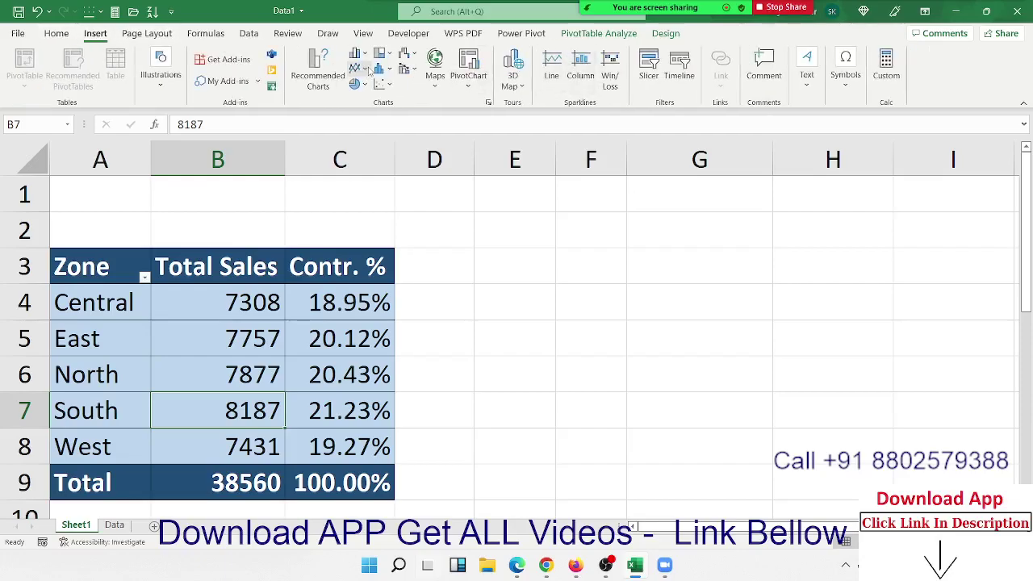
click(599, 33)
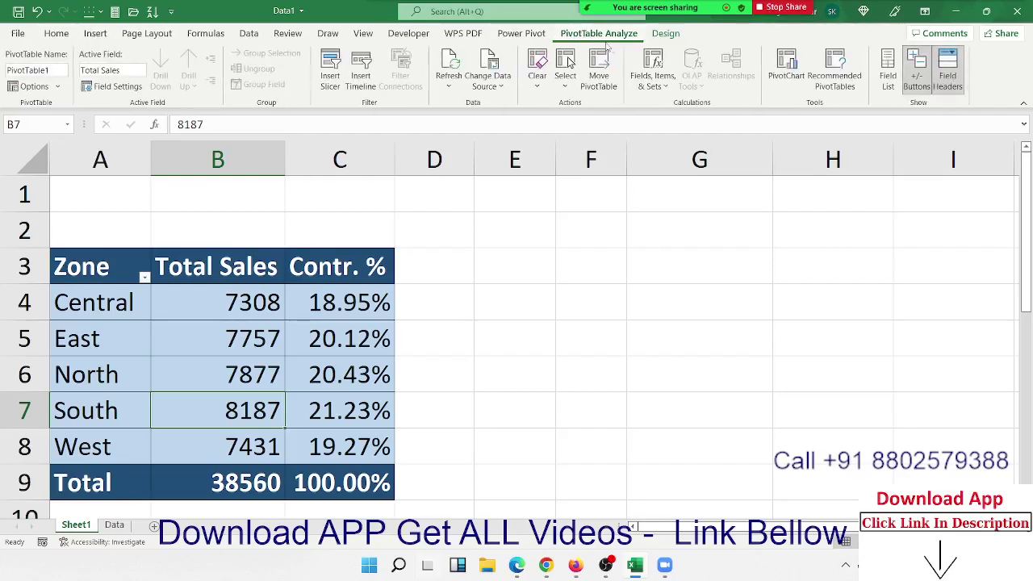
Insert a clustered column PivotChart of the zones' Total Sales.
click(786, 68)
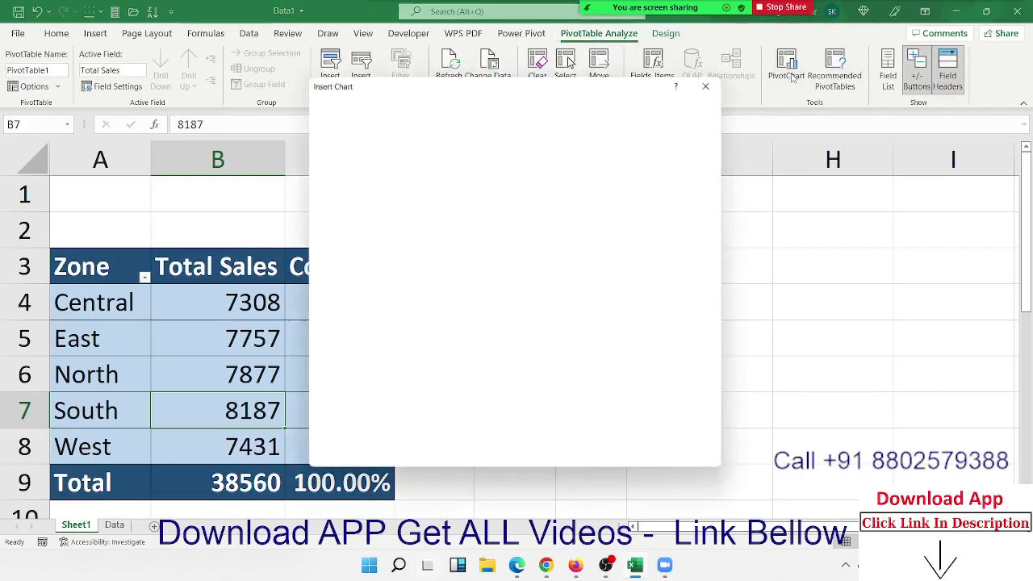
mouse_move(399, 221)
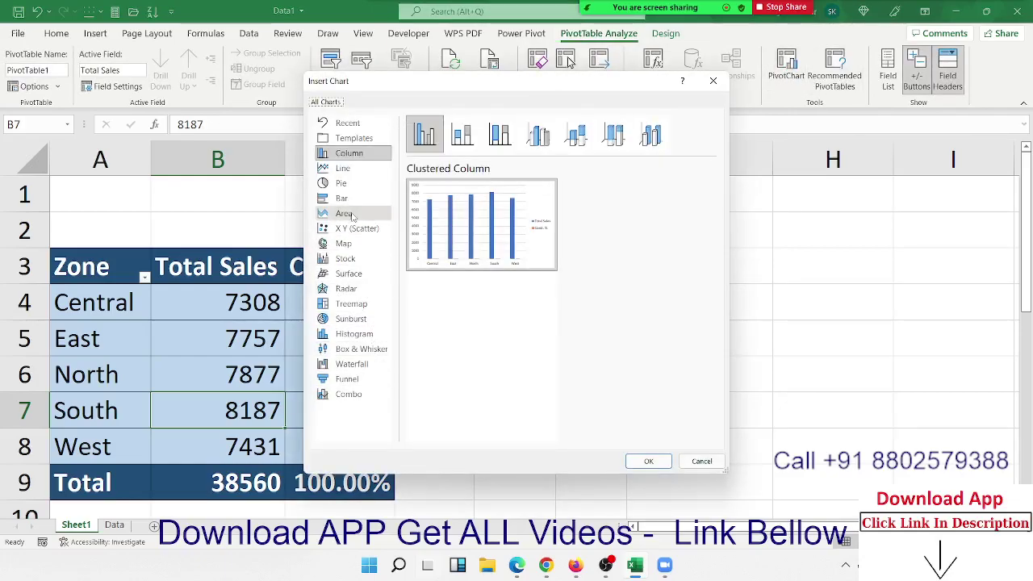
click(342, 184)
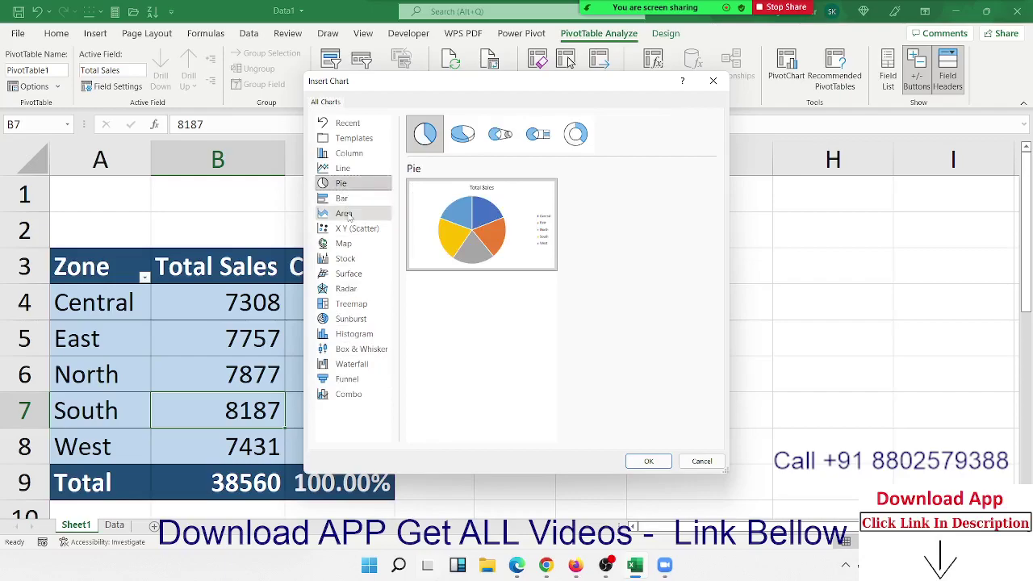
click(350, 198)
click(342, 168)
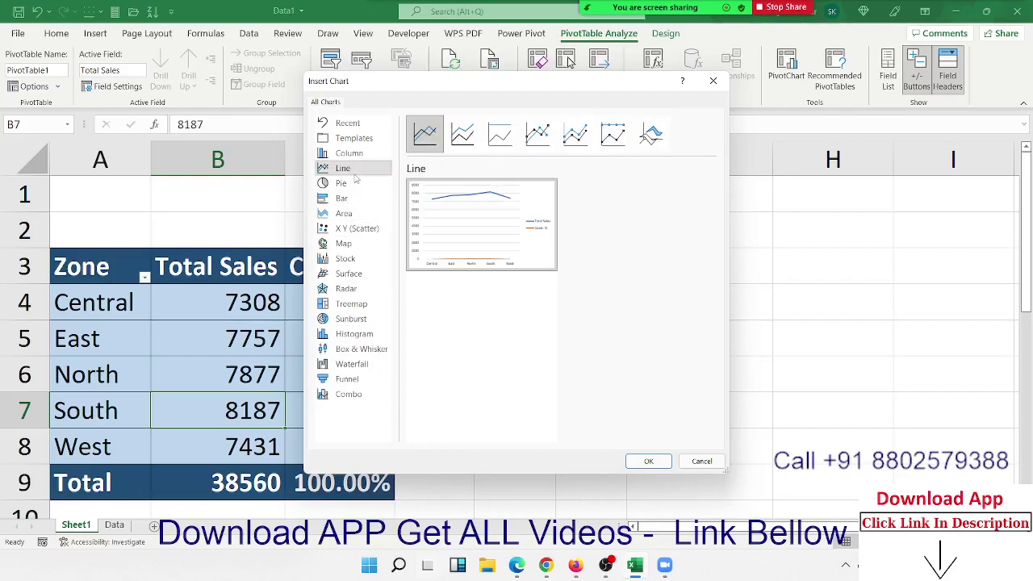
click(355, 154)
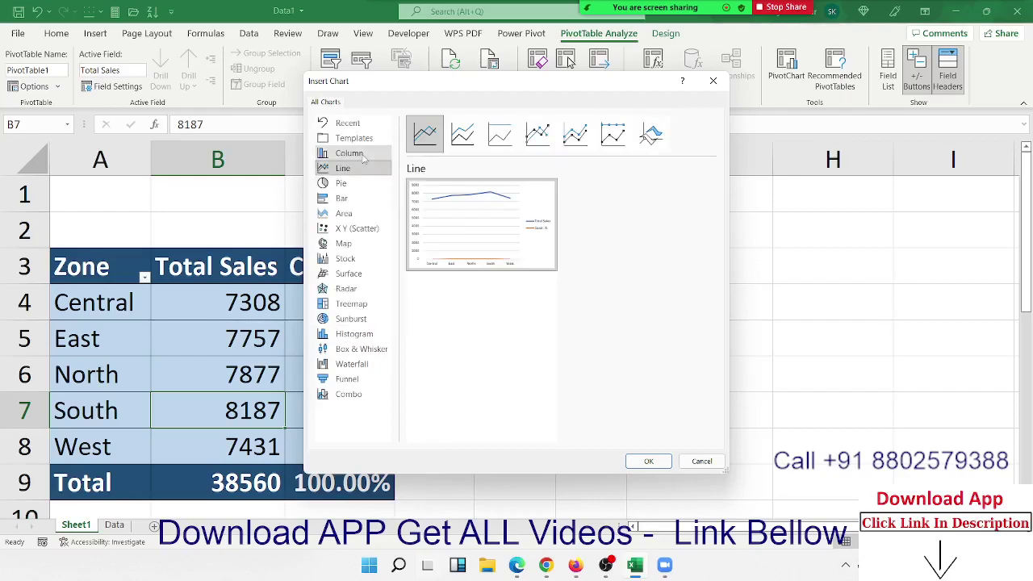
mouse_move(470, 234)
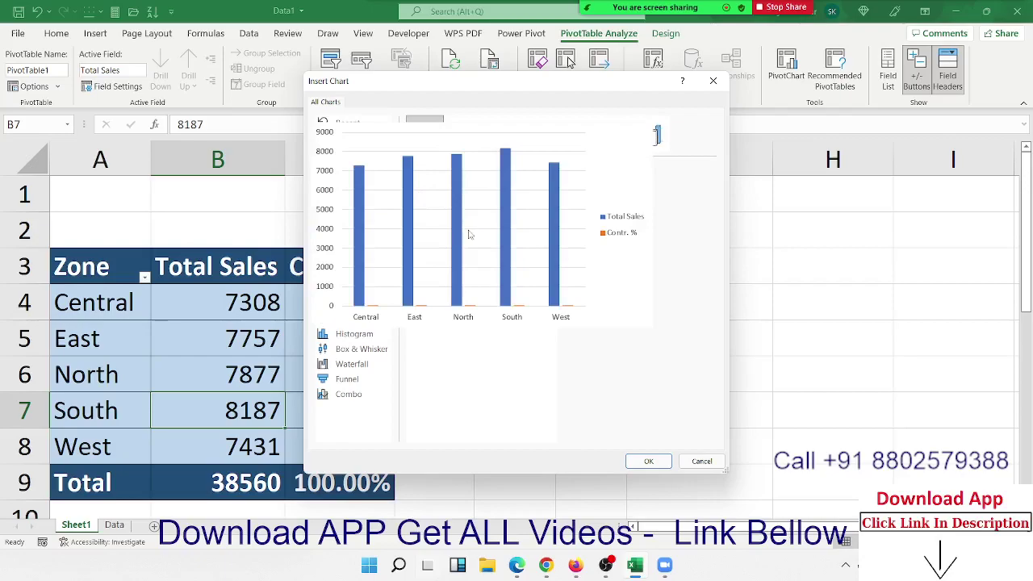
click(648, 461)
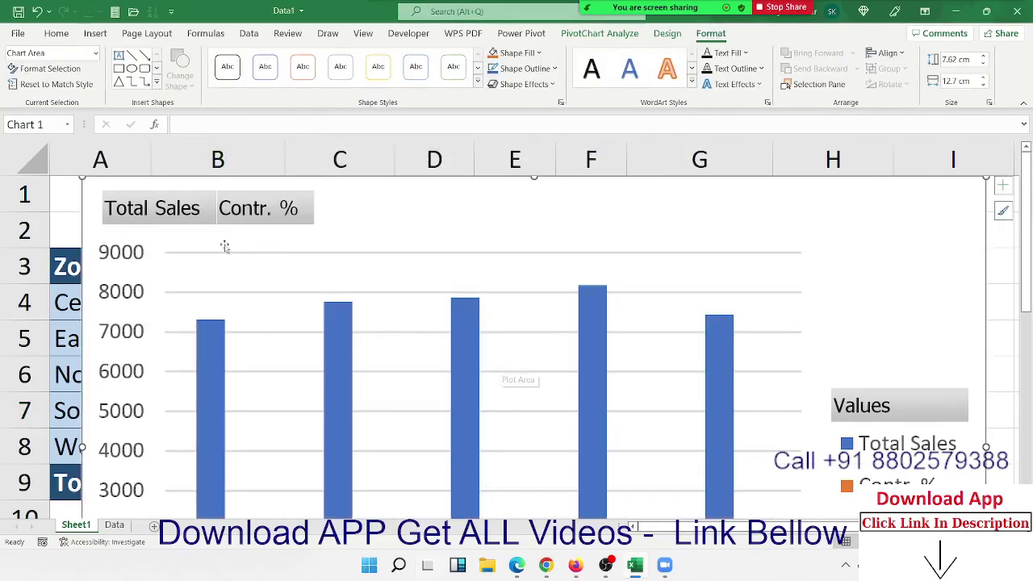
Shrink the chart so it sits beside the Zone sales table.
mouse_move(84, 179)
mouse_down()
mouse_move(537, 302)
mouse_move(463, 254)
mouse_up()
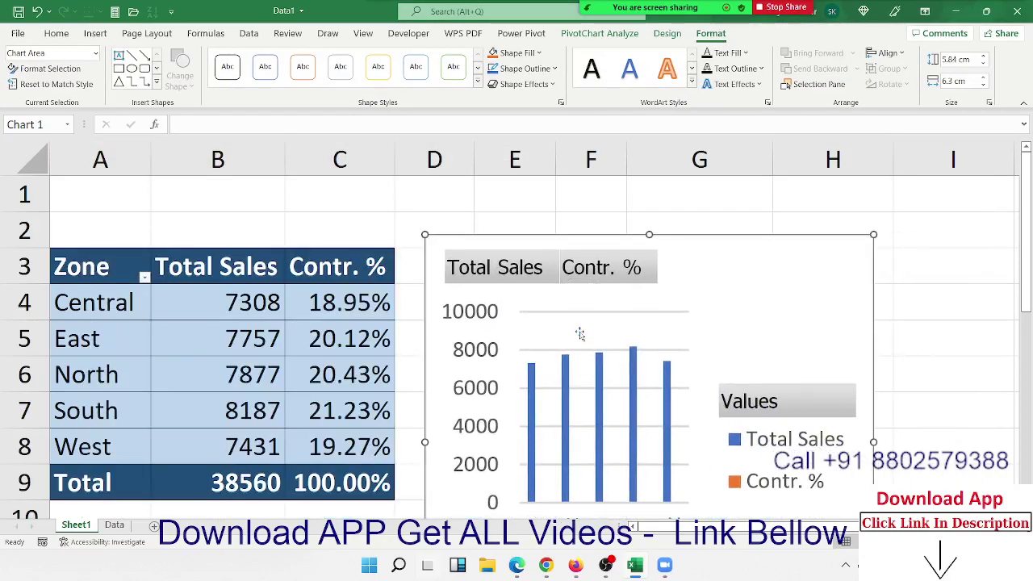
scroll(577, 332, down, 1)
scroll(601, 334, down, 2)
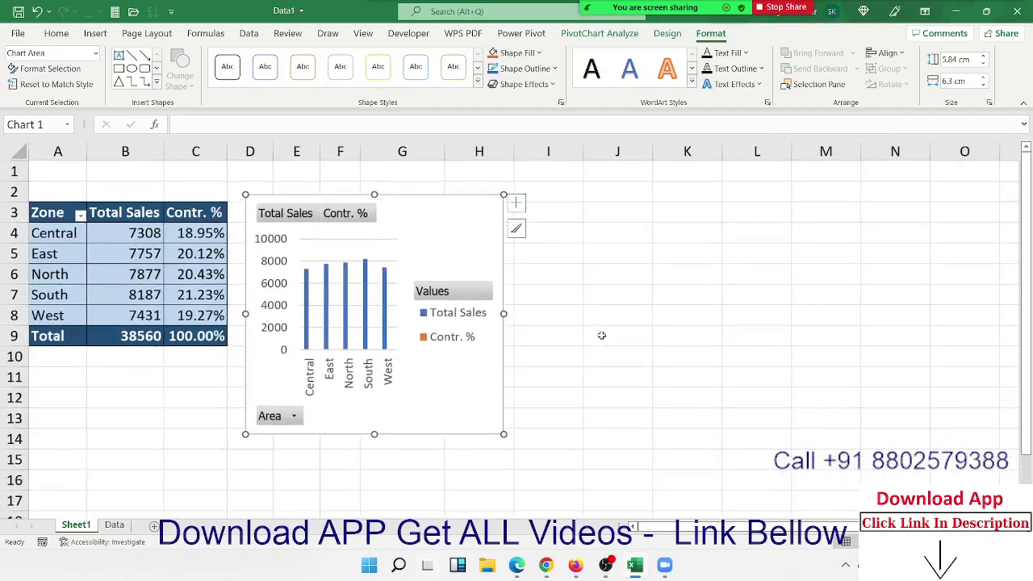
Widen and heighten the PivotChart, and hide all its field buttons.
scroll(601, 334, down, 1)
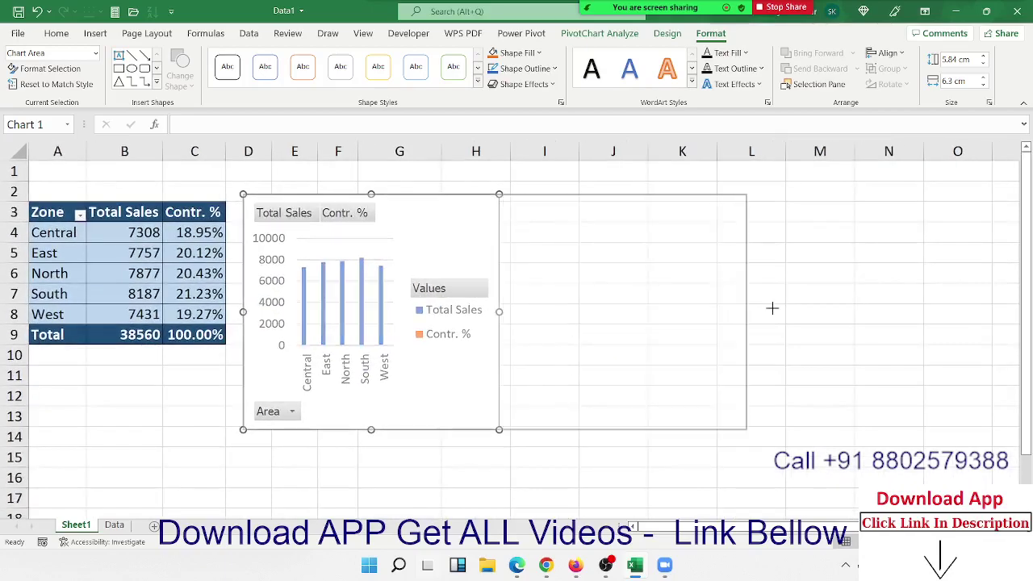
drag(499, 311, 798, 312)
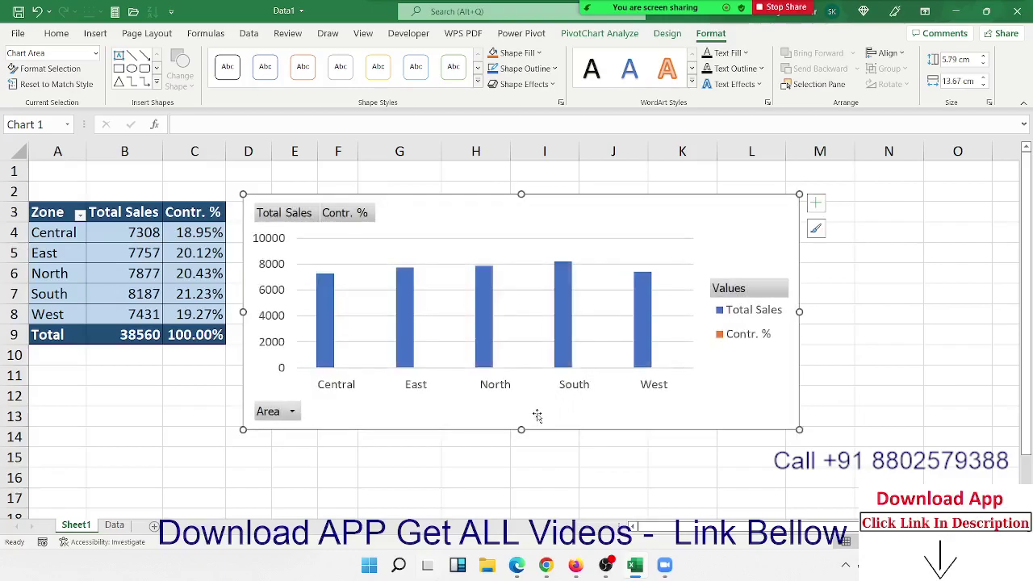
drag(521, 429, 520, 472)
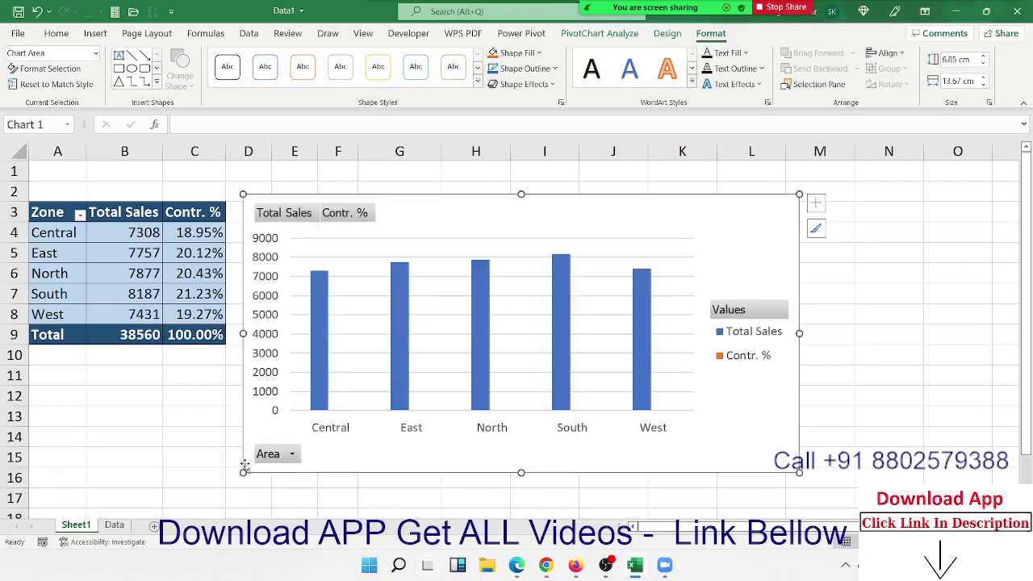
right_click(267, 458)
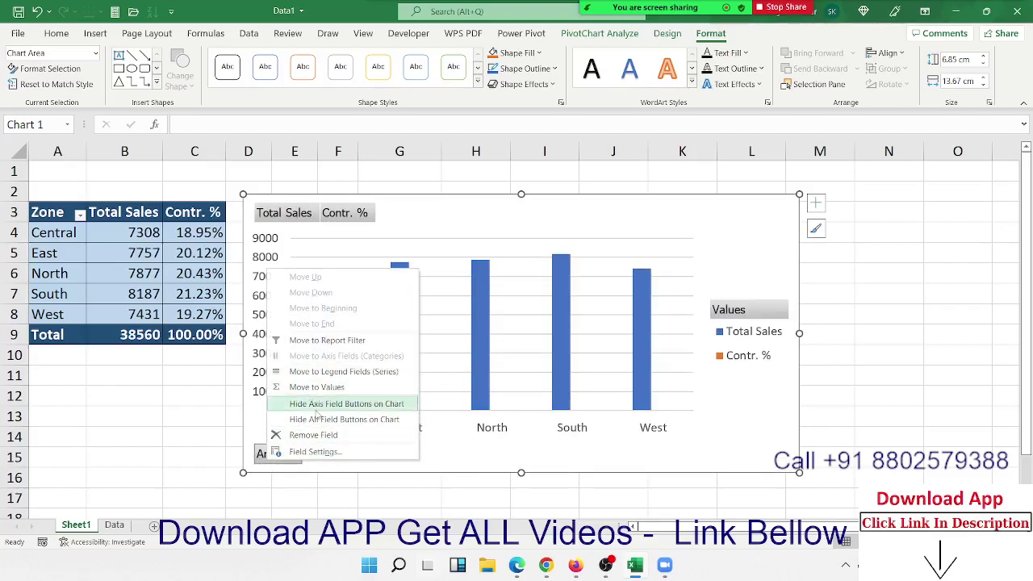
click(320, 419)
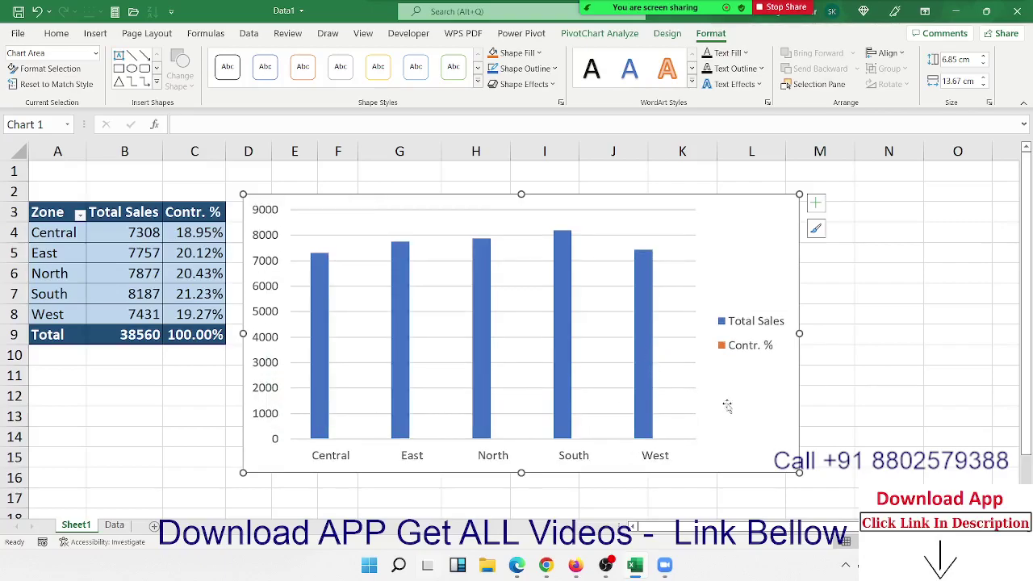
Plot Contr. % as a stacked line with markers on a secondary axis over the sales columns.
right_click(636, 343)
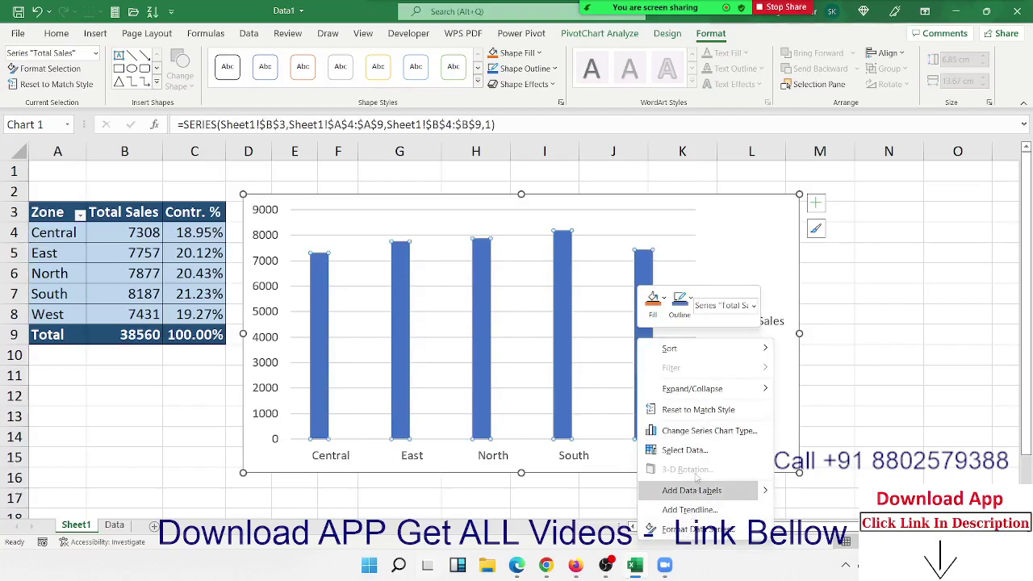
click(704, 433)
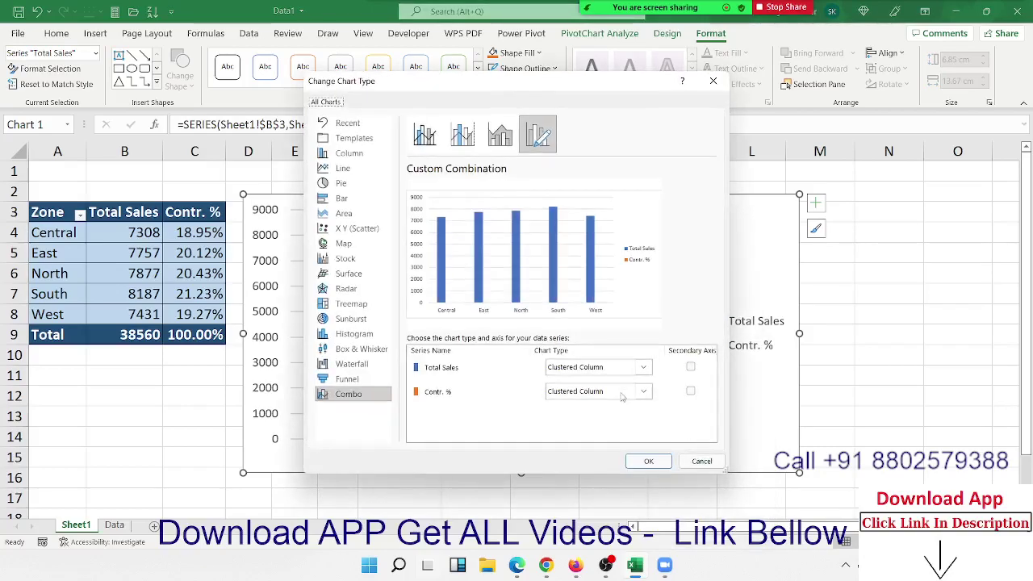
click(567, 391)
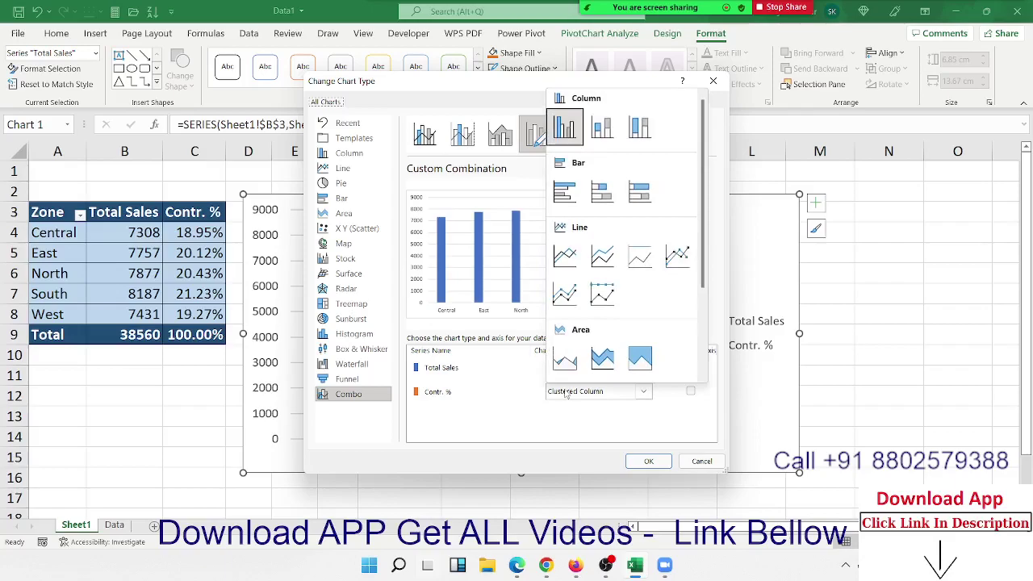
click(674, 394)
click(691, 393)
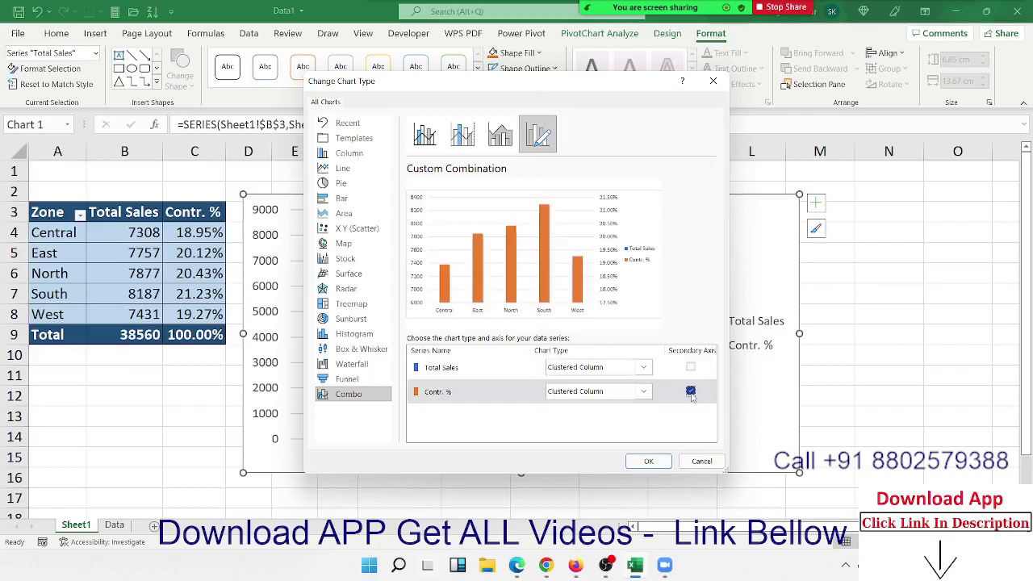
click(643, 392)
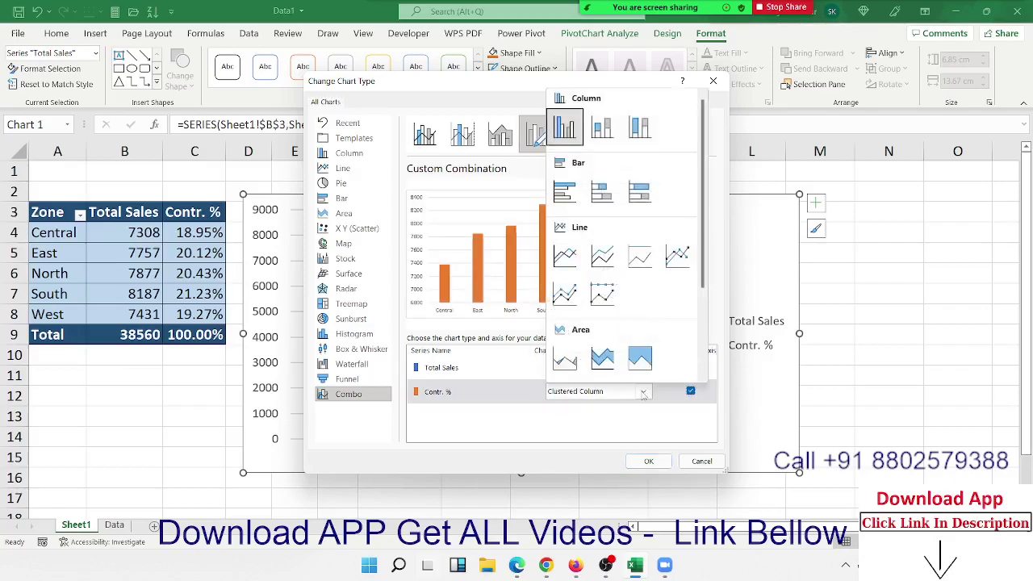
click(564, 293)
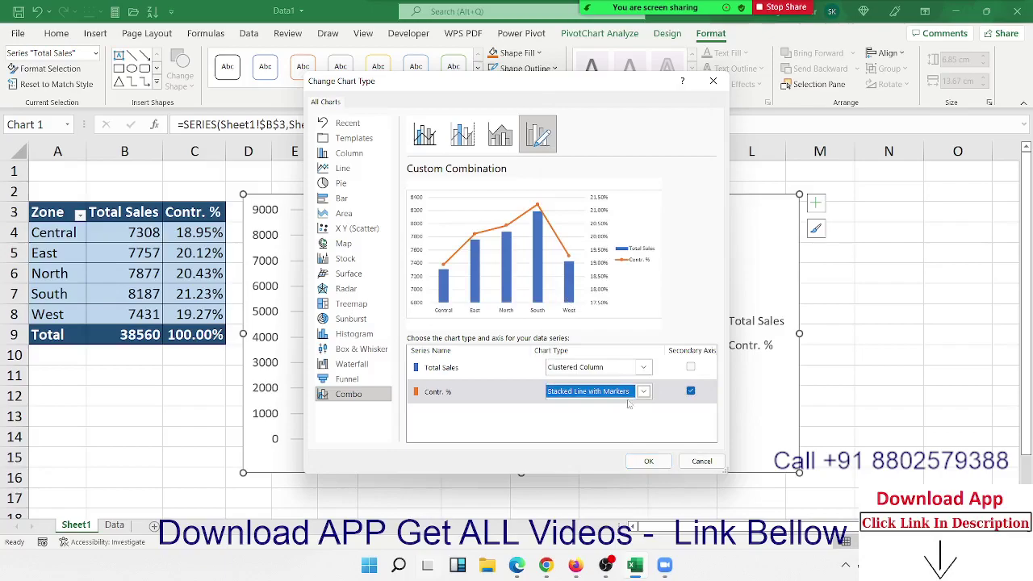
click(648, 461)
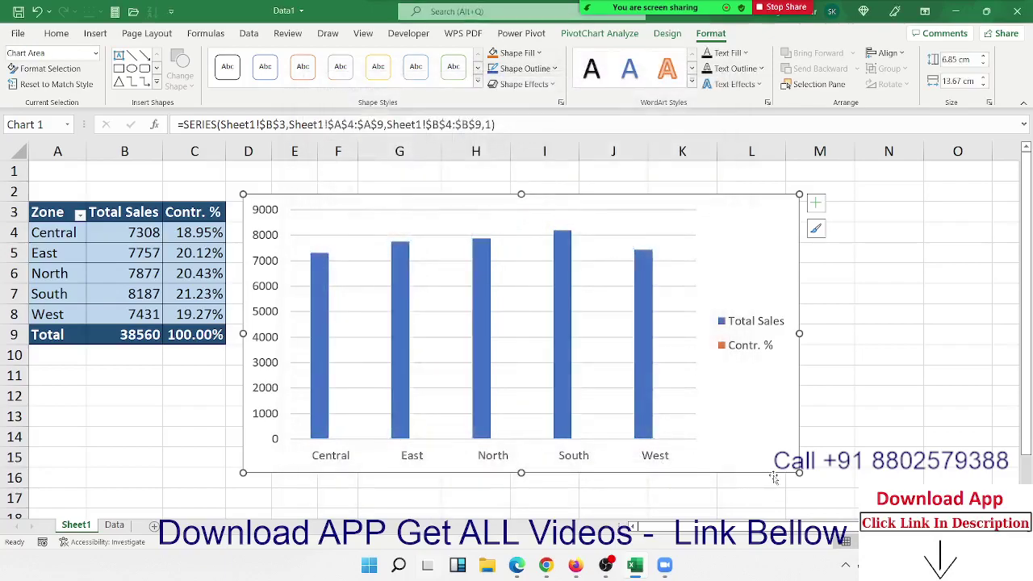
Remove the chart legend while keeping the secondary 17.50%–21.50% percentage axis.
click(872, 413)
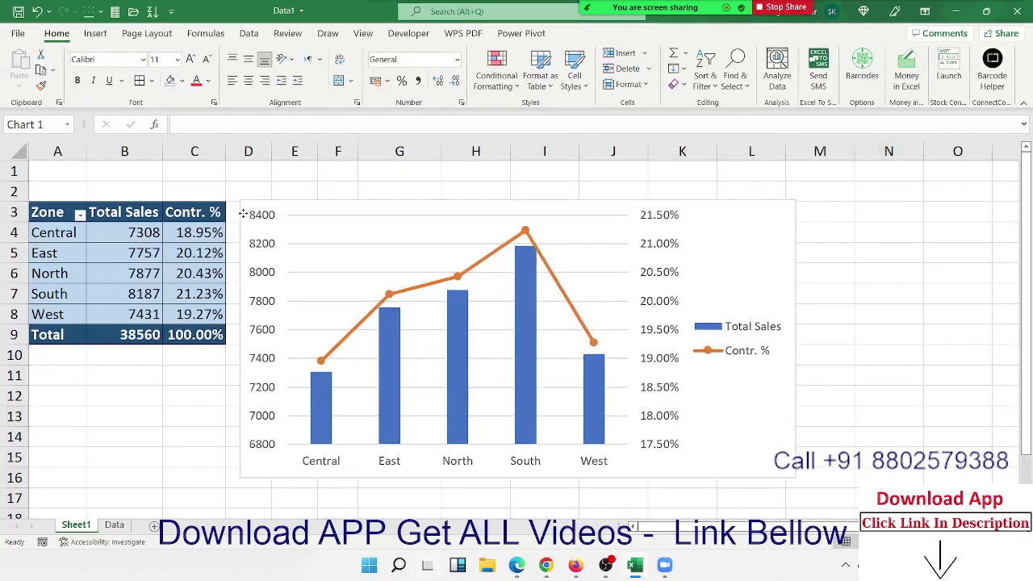
drag(246, 208, 238, 214)
click(635, 285)
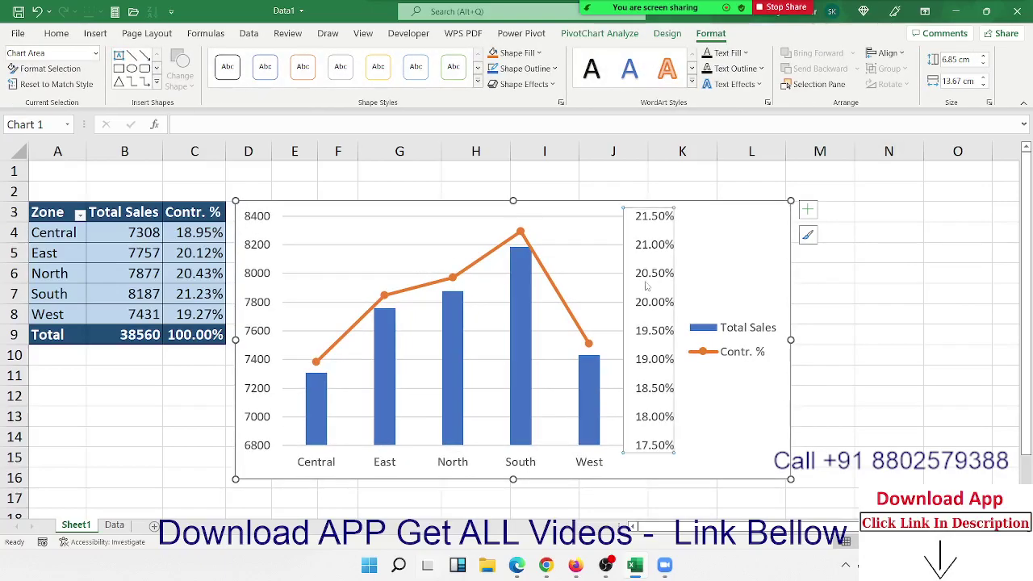
key(Delete)
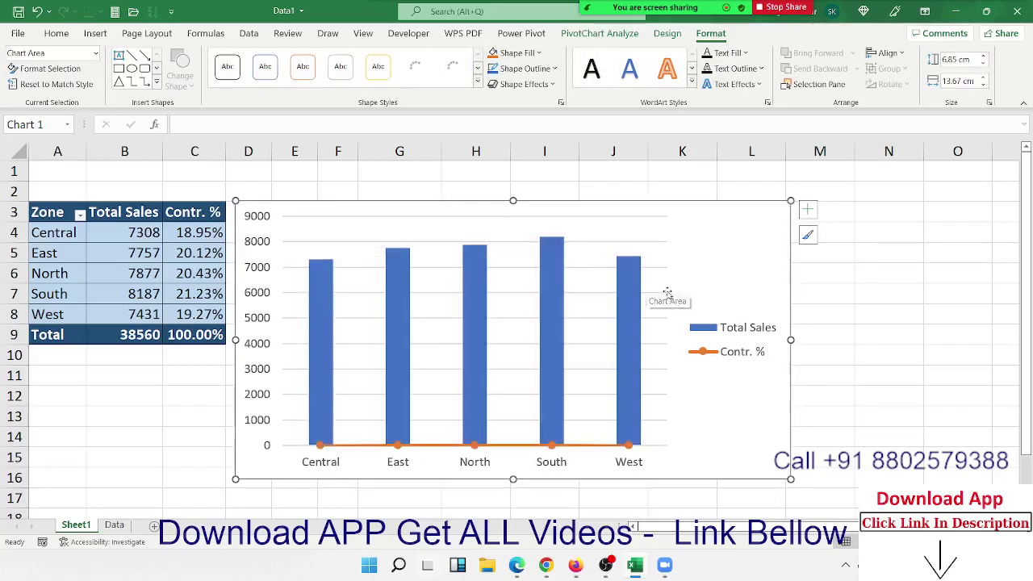
click(724, 329)
key(Delete)
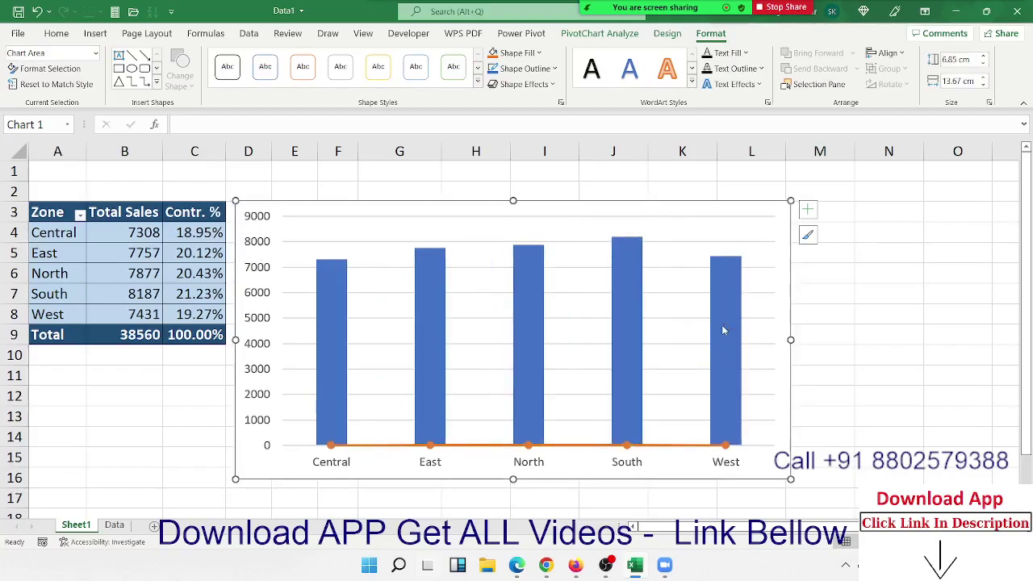
key(ctrl+z)
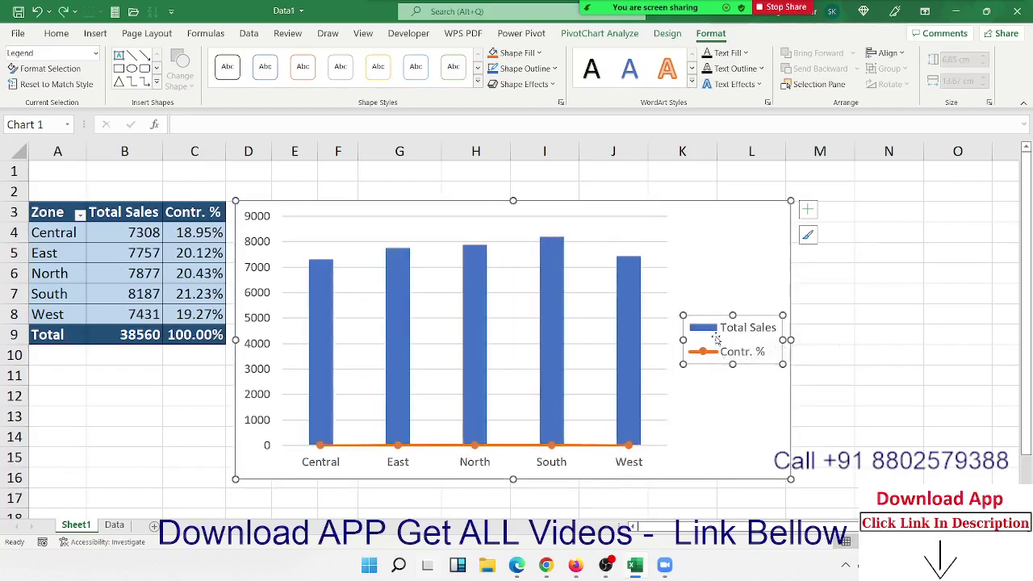
key(ctrl+z)
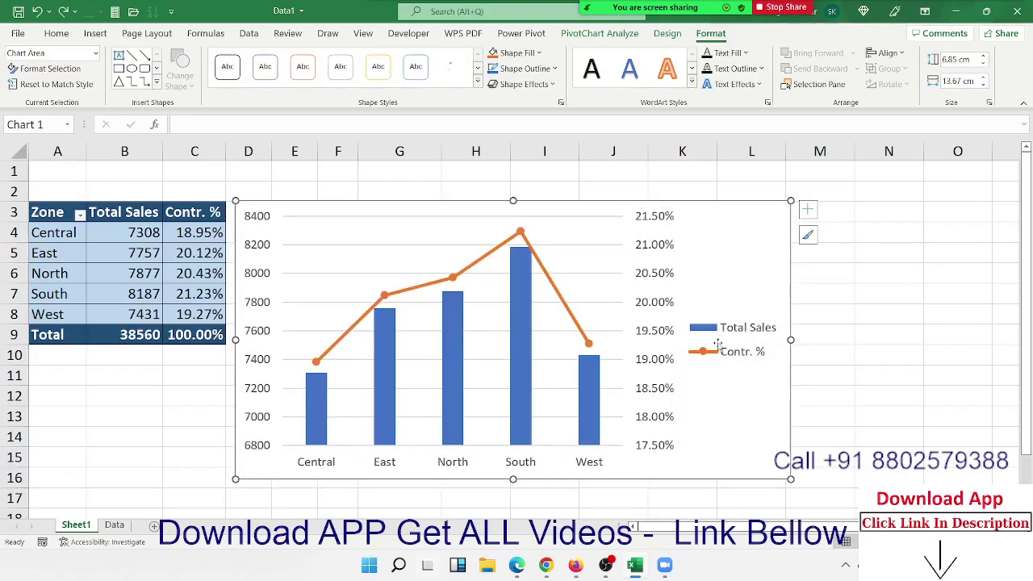
key(Delete)
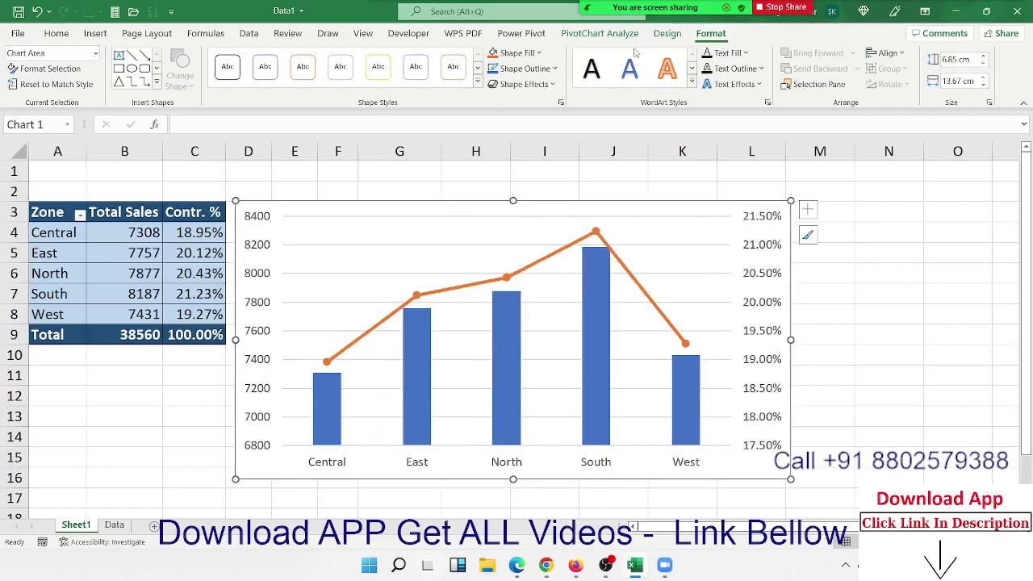
Apply the dark grey gradient style from the Chart Styles gallery to the combo PivotChart.
click(666, 35)
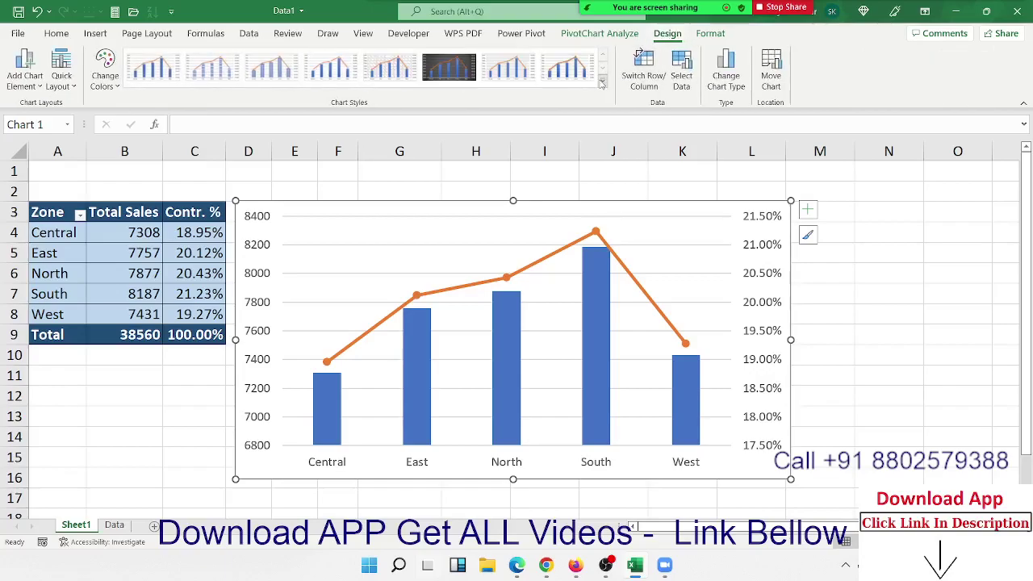
click(449, 69)
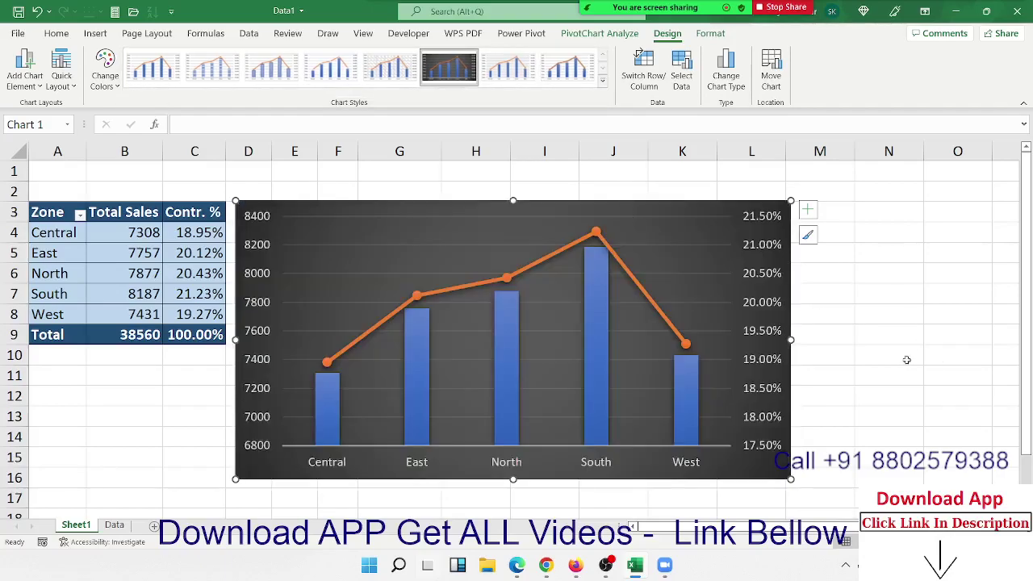
click(134, 419)
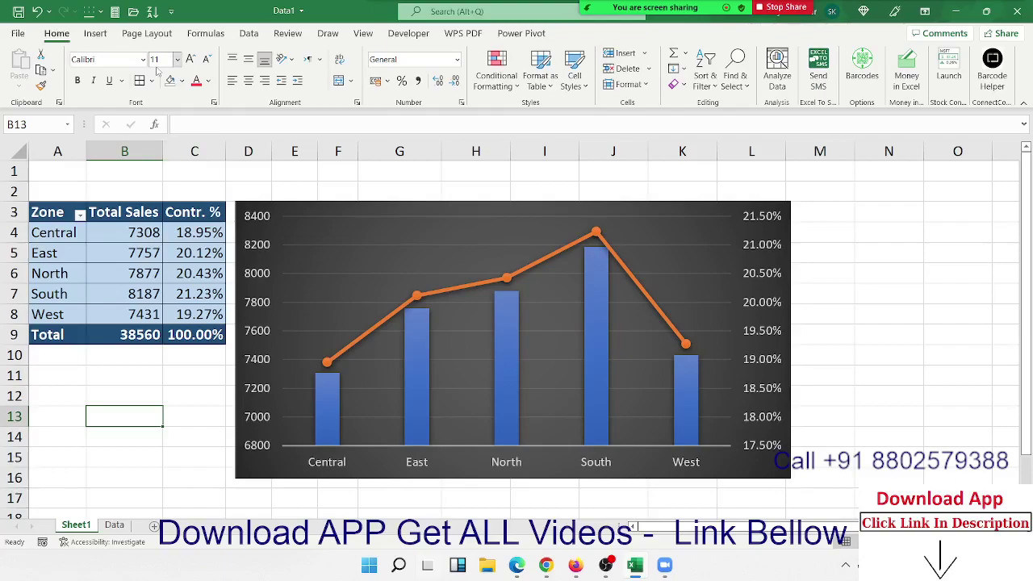
click(117, 525)
click(191, 331)
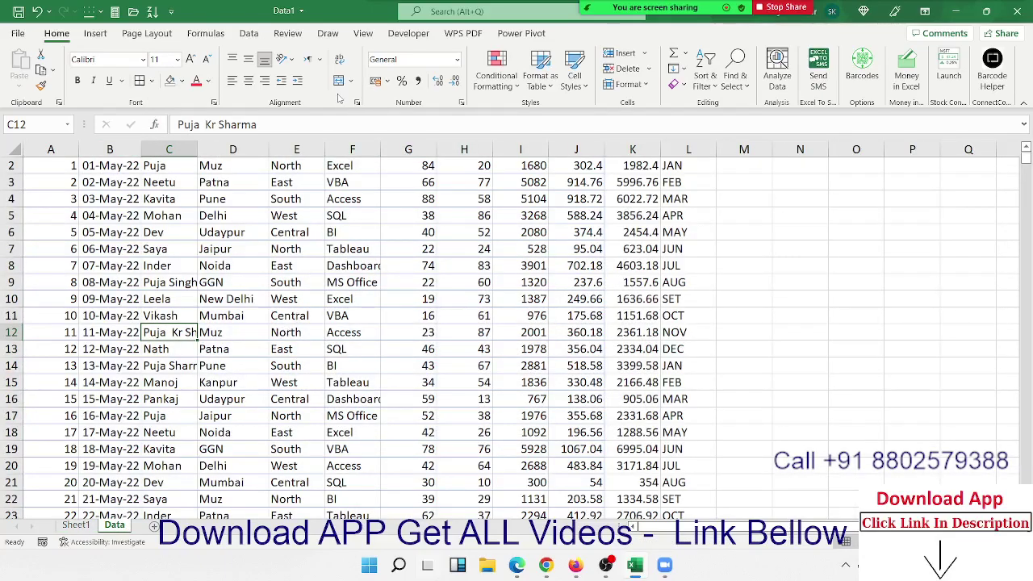
drag(64, 182, 680, 415)
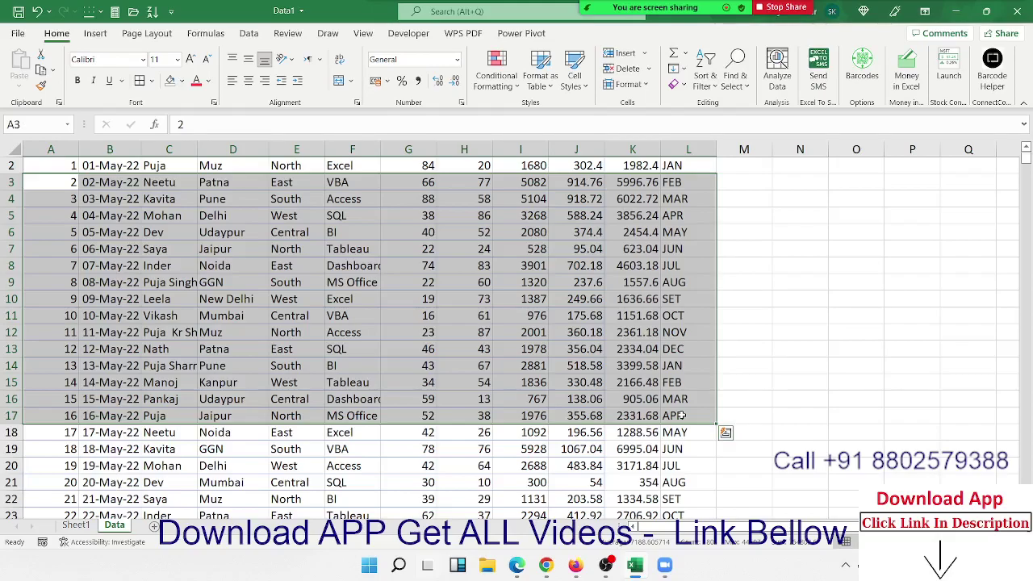
click(75, 525)
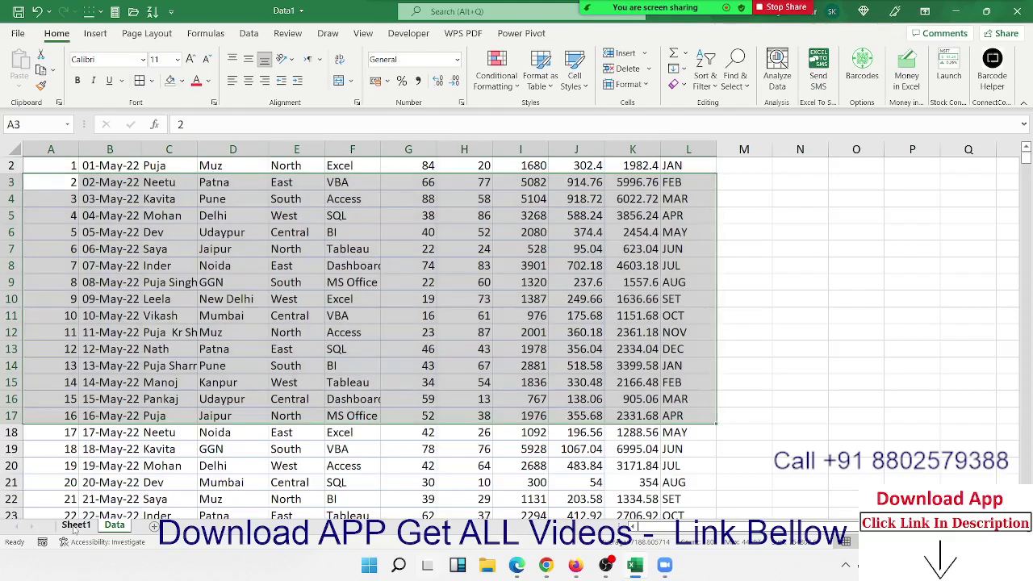
Move Sheet1 out of Data1 into a (new book) with Move or Copy.
right_click(74, 526)
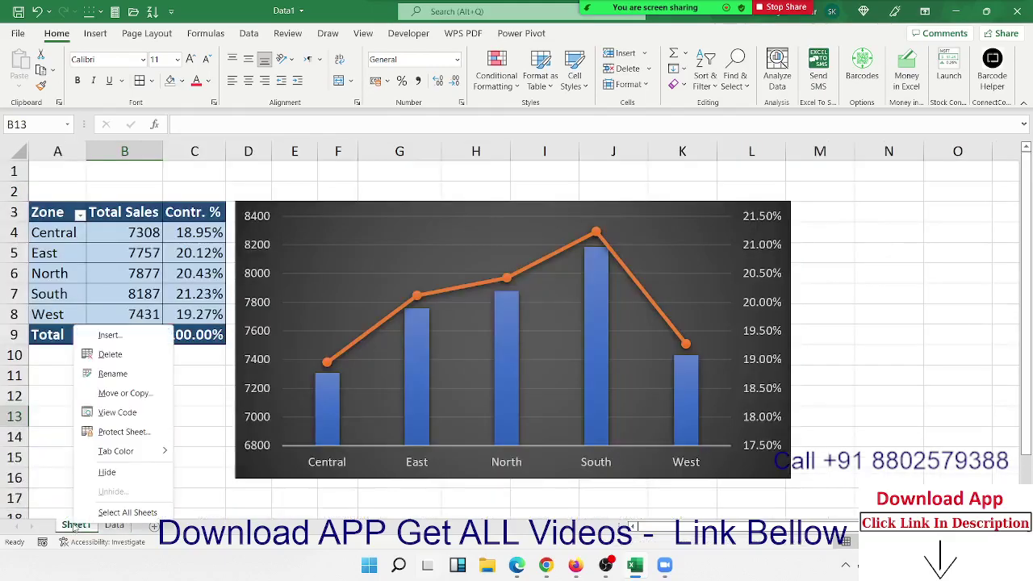
click(156, 399)
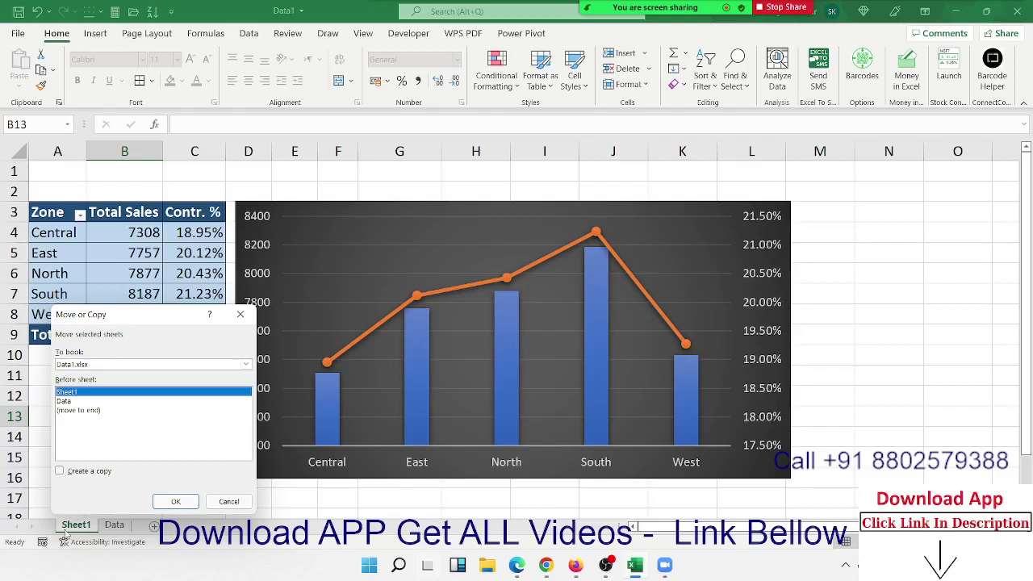
click(111, 364)
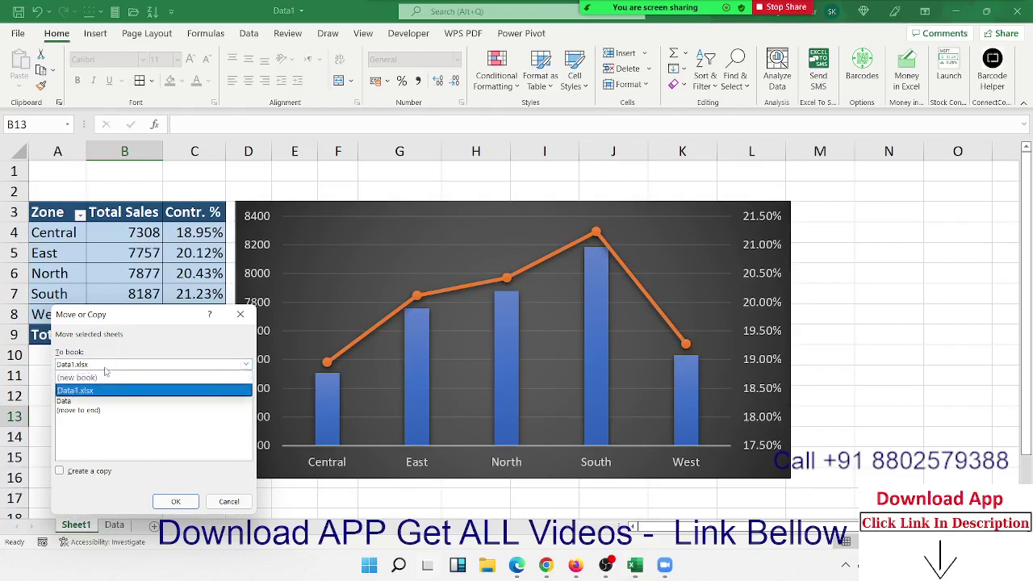
click(96, 379)
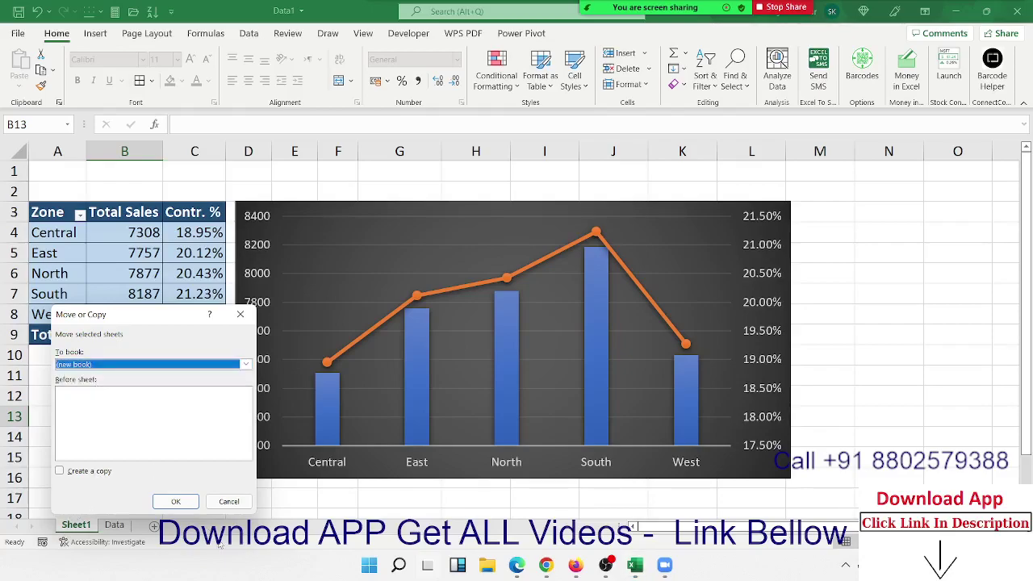
click(192, 505)
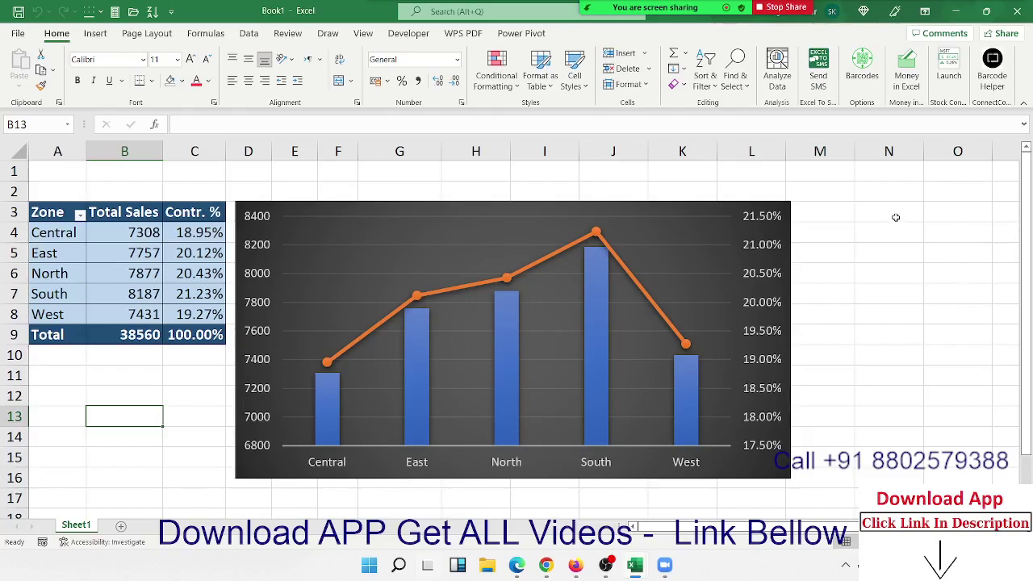
Save the Data1 workbook despite its links to the unsaved workbook, then close it.
click(895, 214)
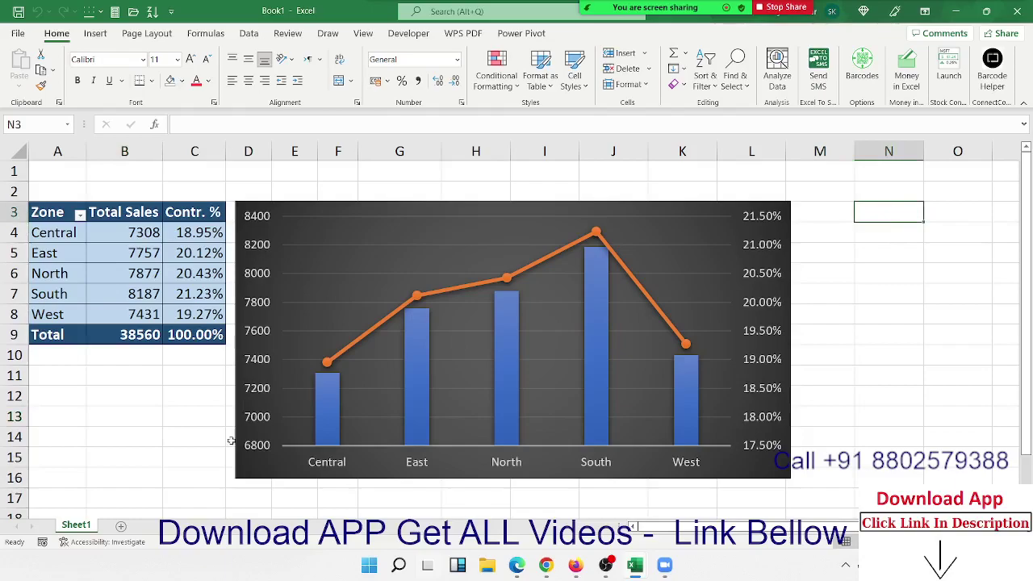
mouse_move(634, 571)
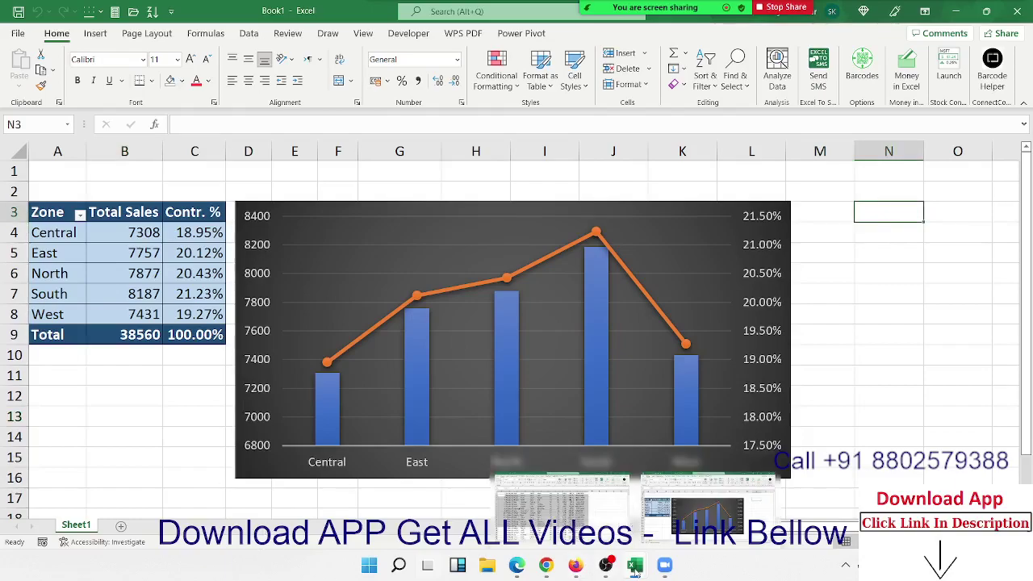
click(561, 492)
click(232, 349)
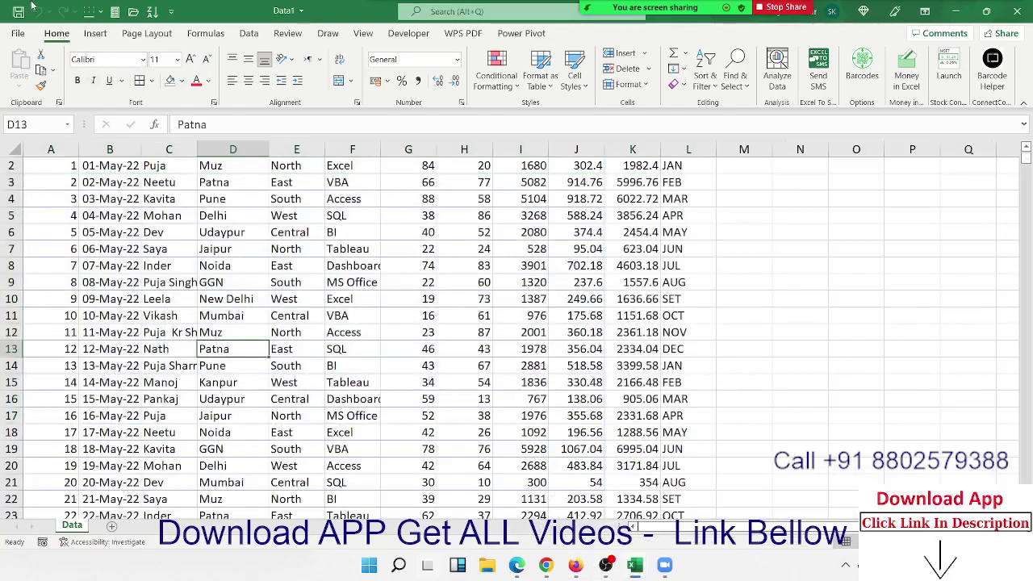
click(19, 11)
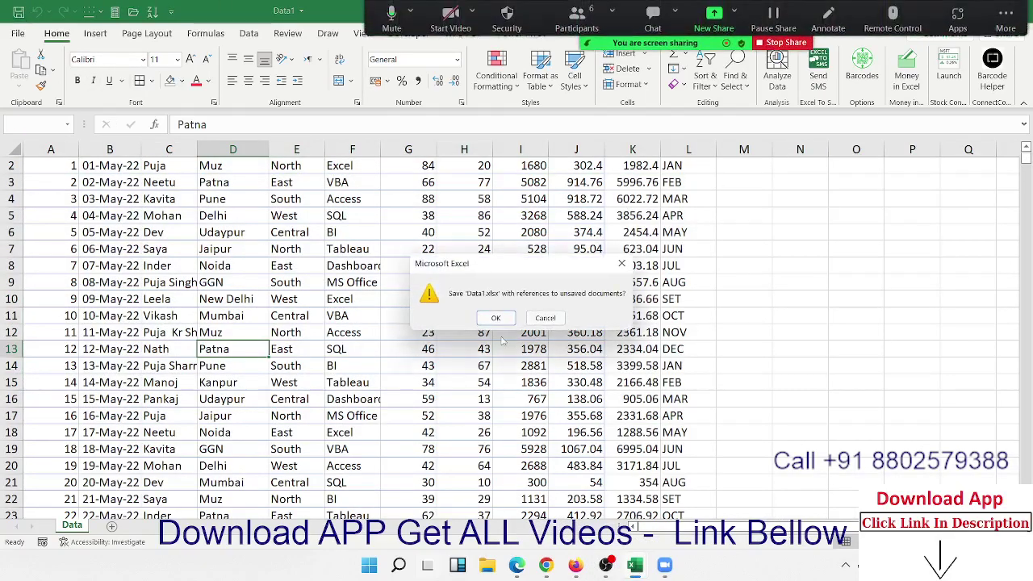
click(496, 323)
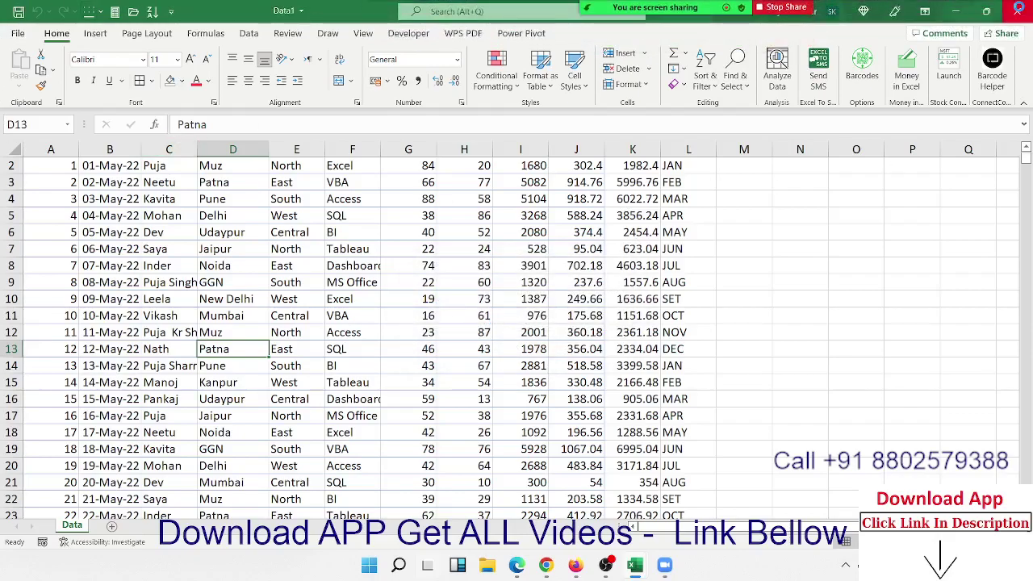
click(1018, 10)
click(134, 337)
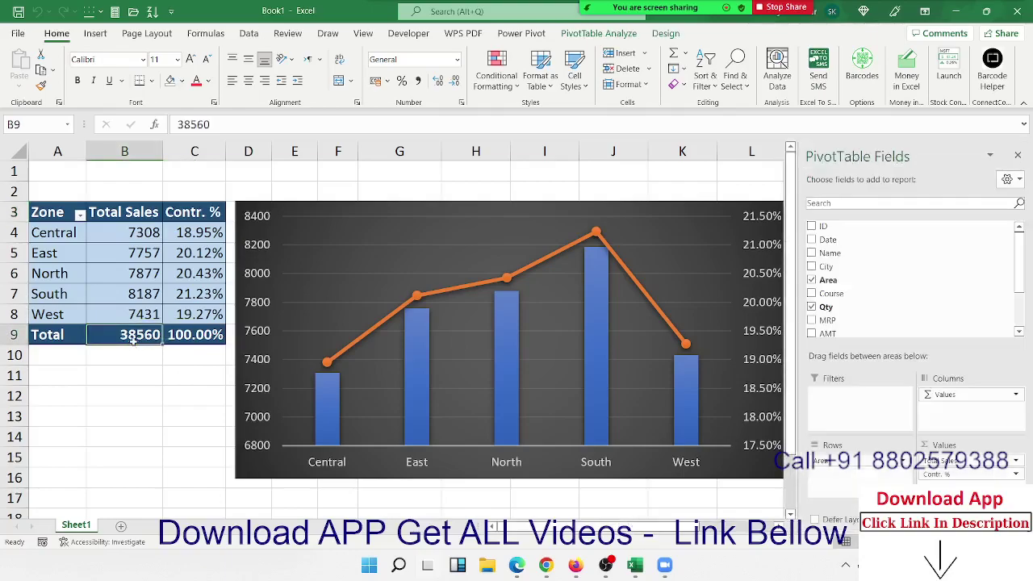
Drill into North's 7877 Total Sales to list its underlying records.
click(56, 276)
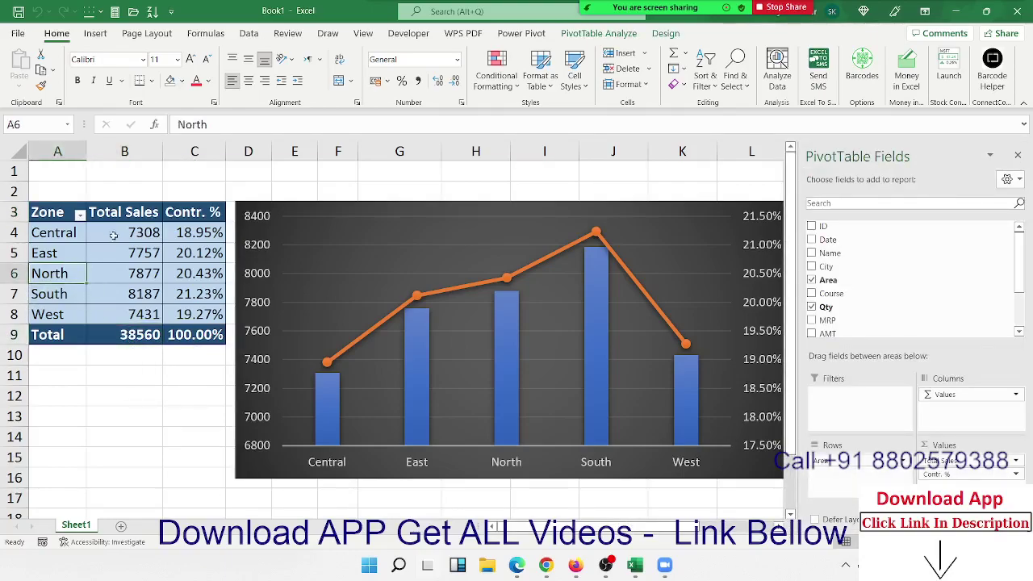
click(130, 273)
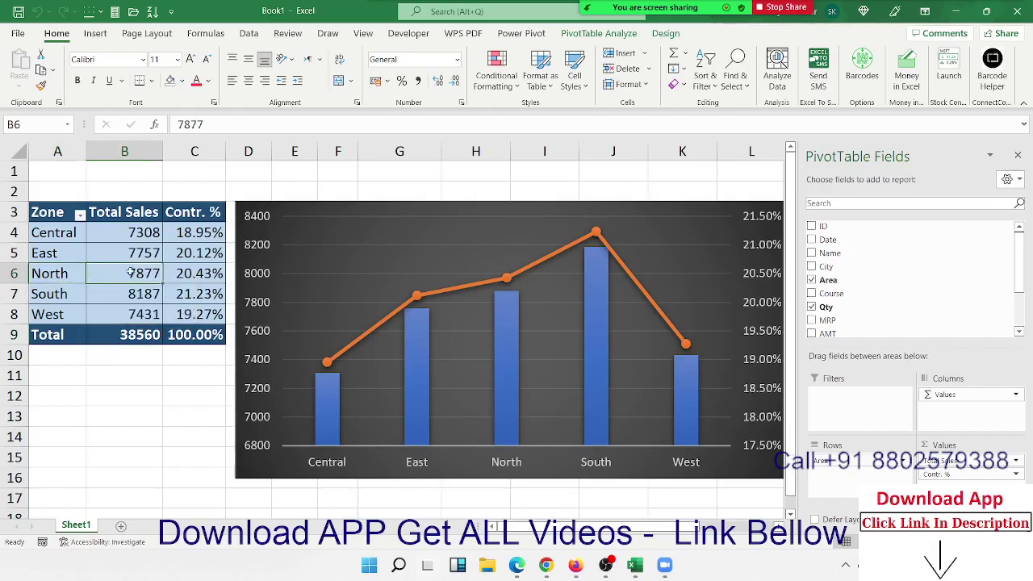
key(ctrl+Page_Up)
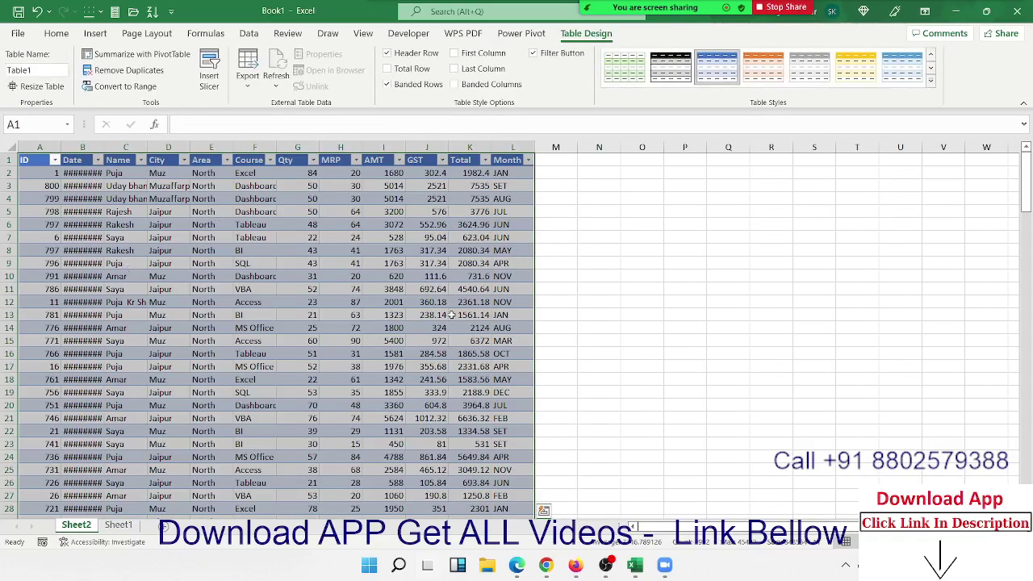
Delete the North drill-down Sheet2 and refresh the Zone PivotTable.
scroll(153, 498, down, 16)
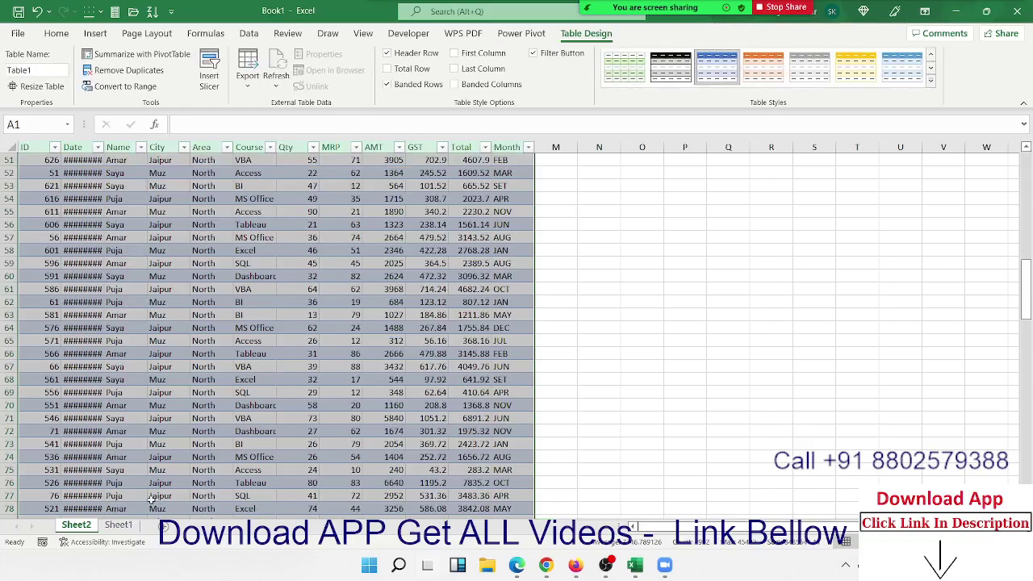
right_click(81, 525)
click(117, 353)
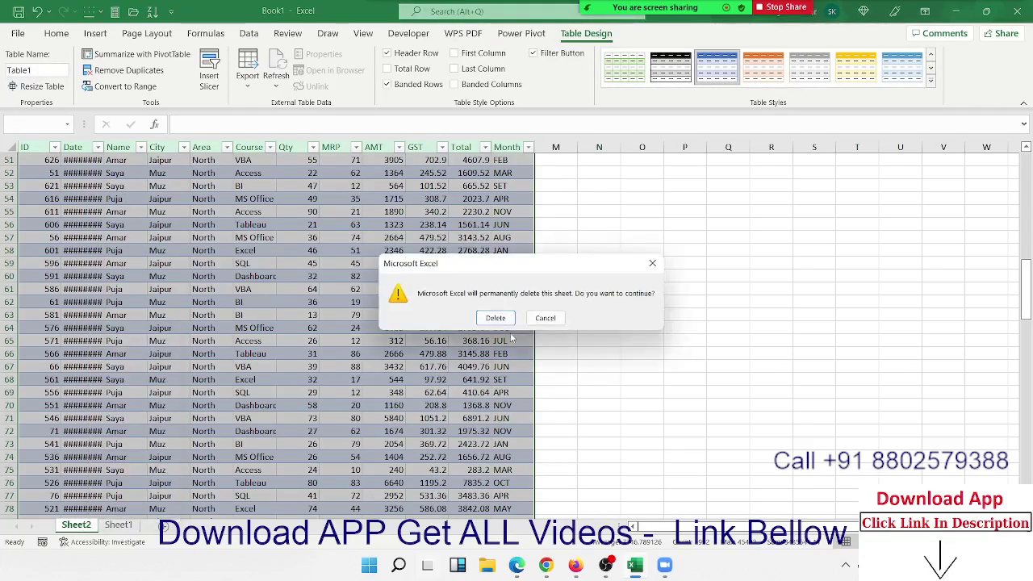
click(502, 316)
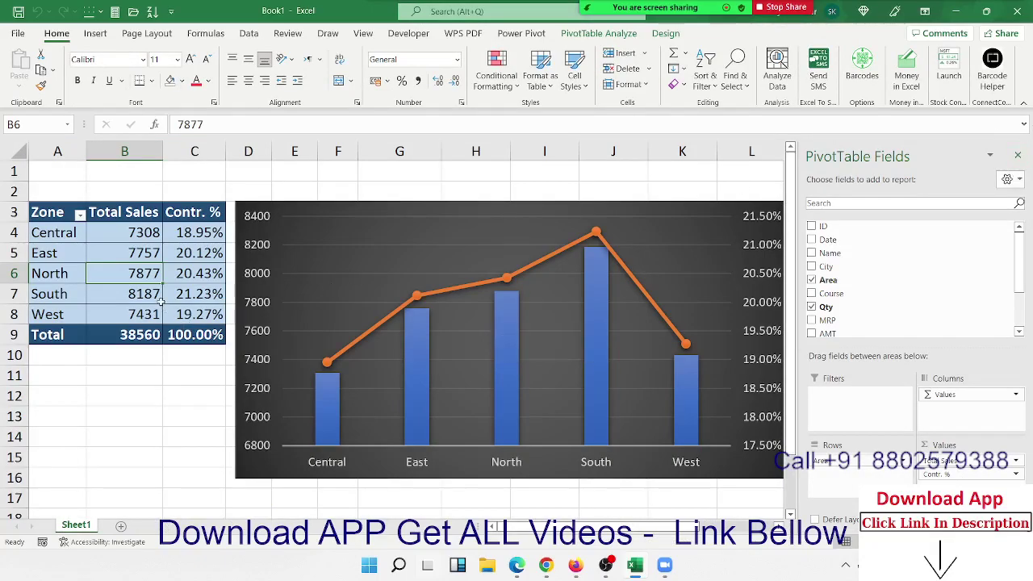
right_click(160, 301)
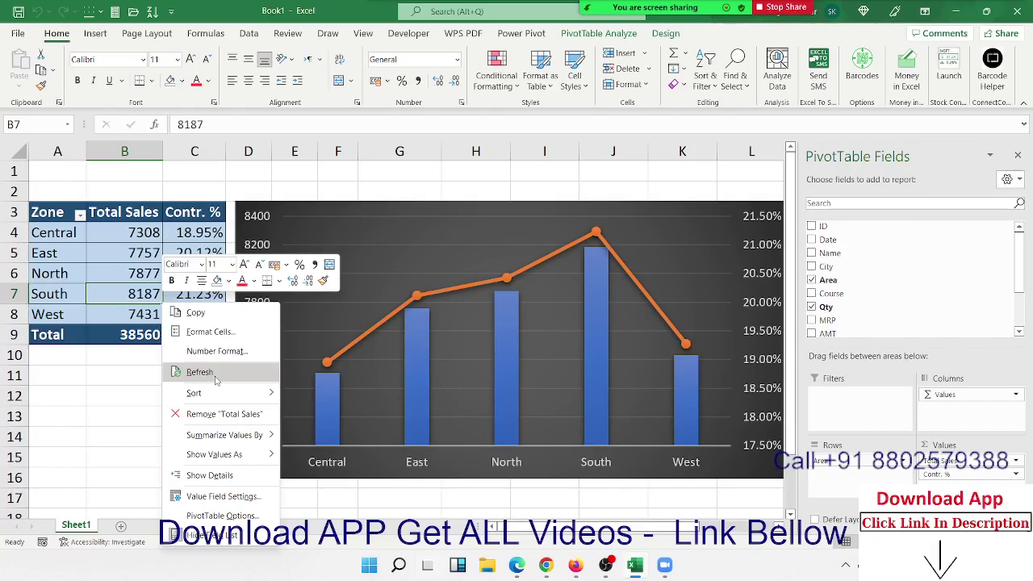
click(215, 376)
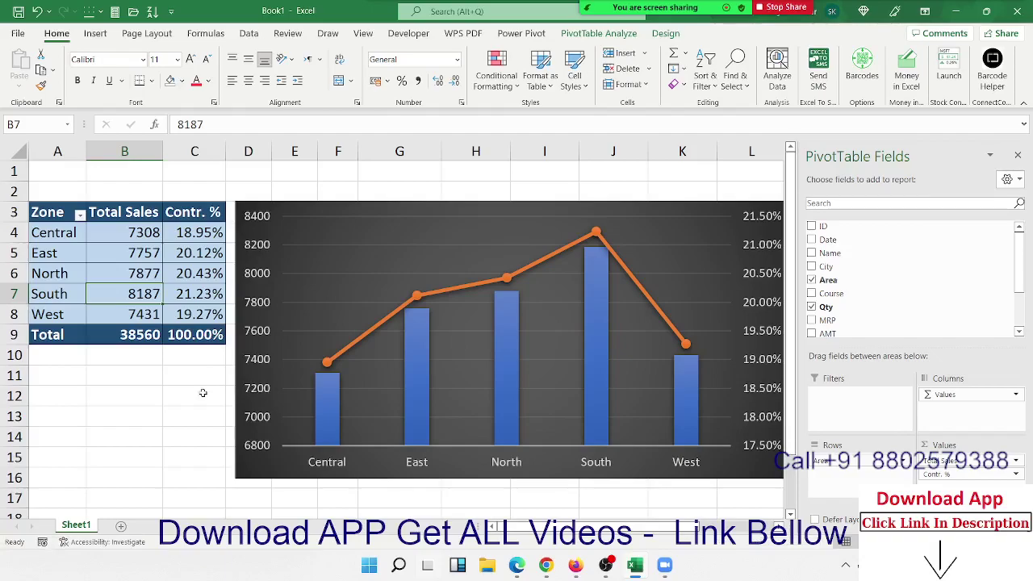
Exit Excel, discarding Book1 with Don't Save.
click(1016, 11)
click(563, 359)
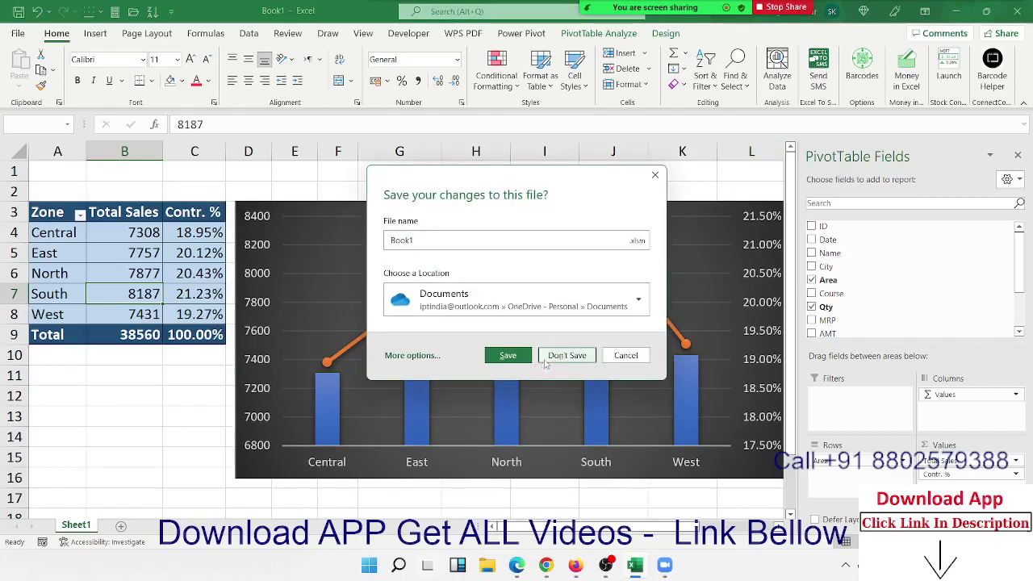
click(564, 355)
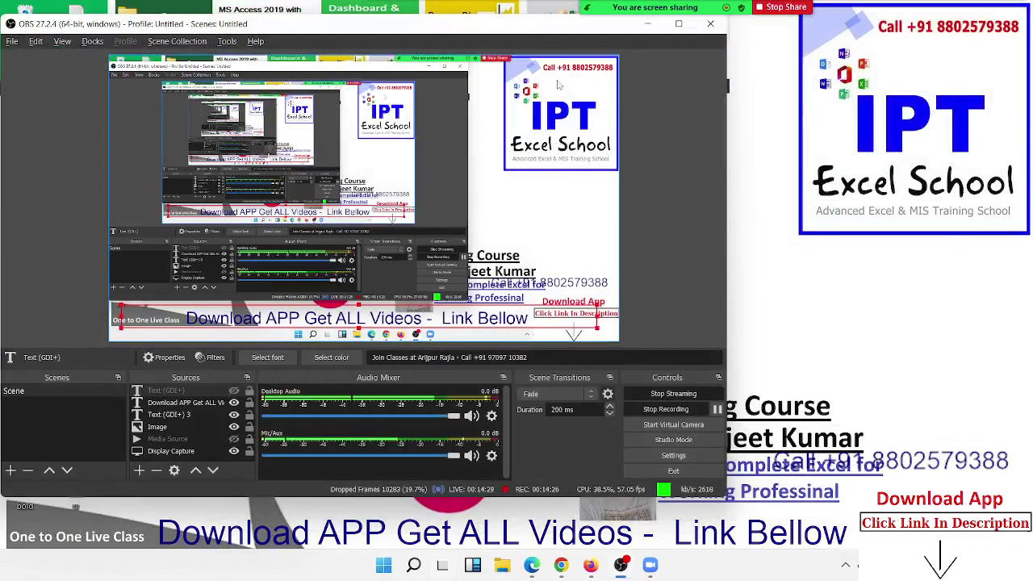
Minimize OBS and relaunch Excel by searching 'ex' in the Start menu.
click(647, 27)
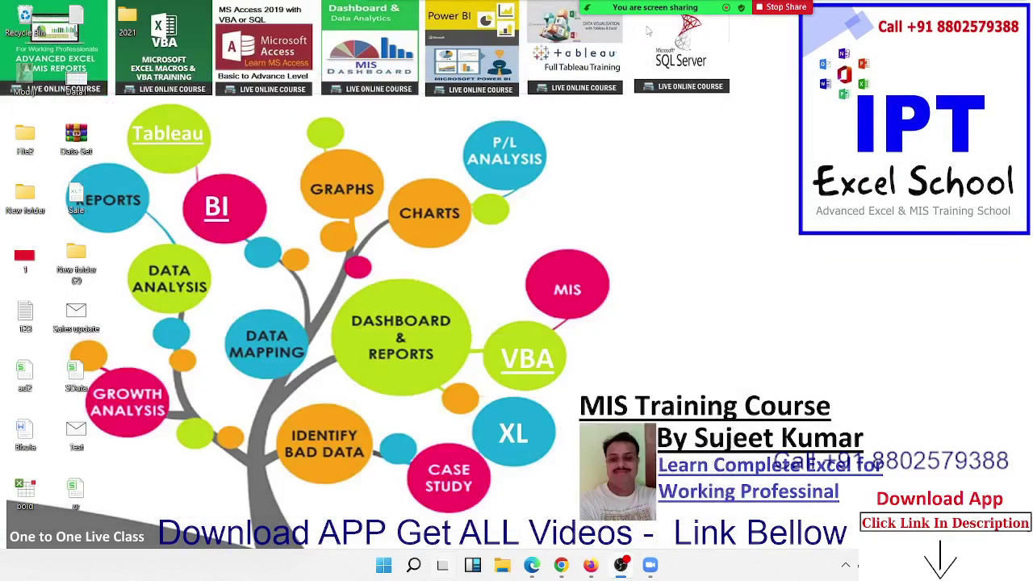
key(super)
text(ex)
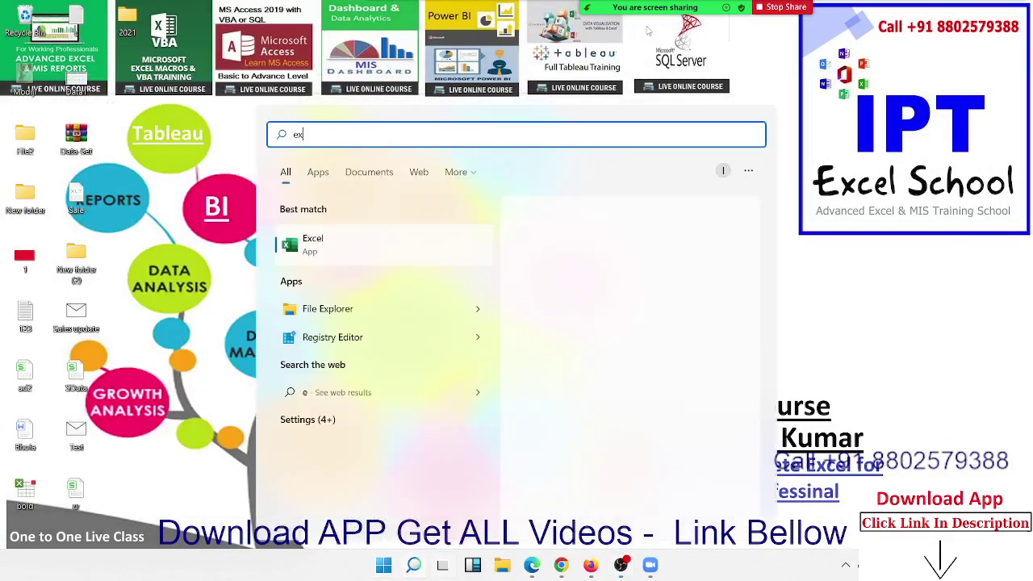
click(631, 256)
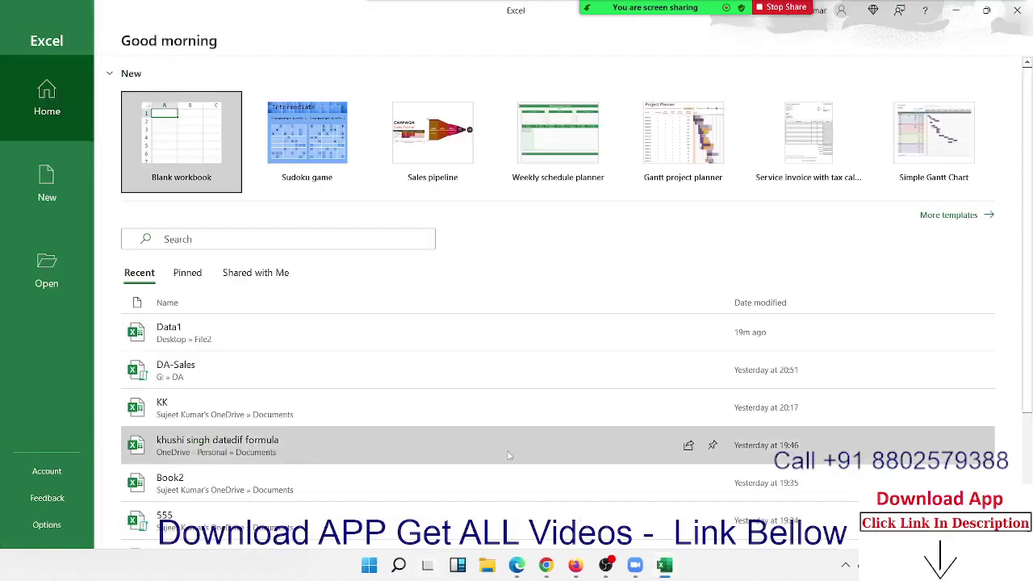
Reopen the Data1 workbook from the recent files list.
click(205, 120)
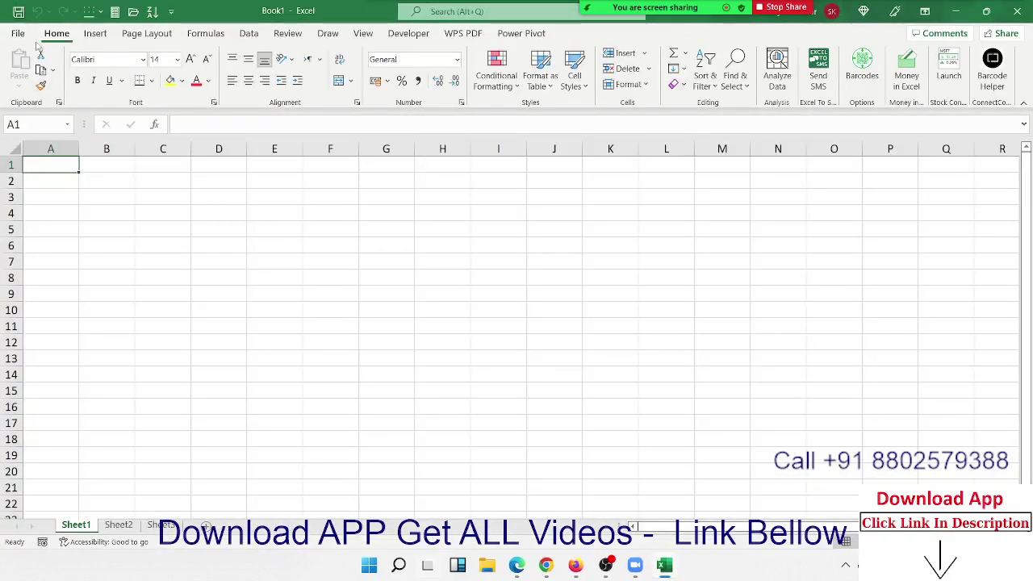
click(19, 33)
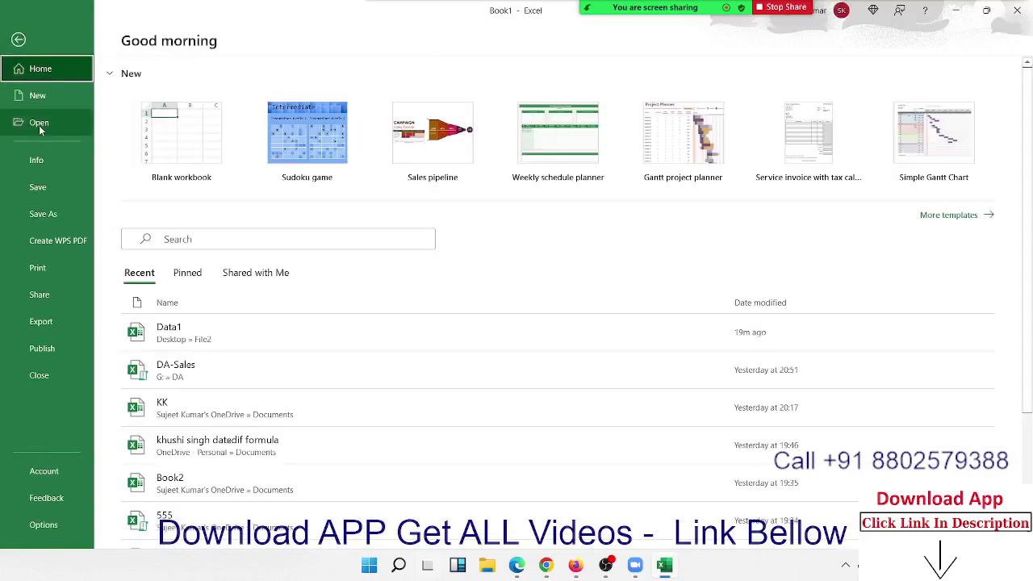
click(228, 337)
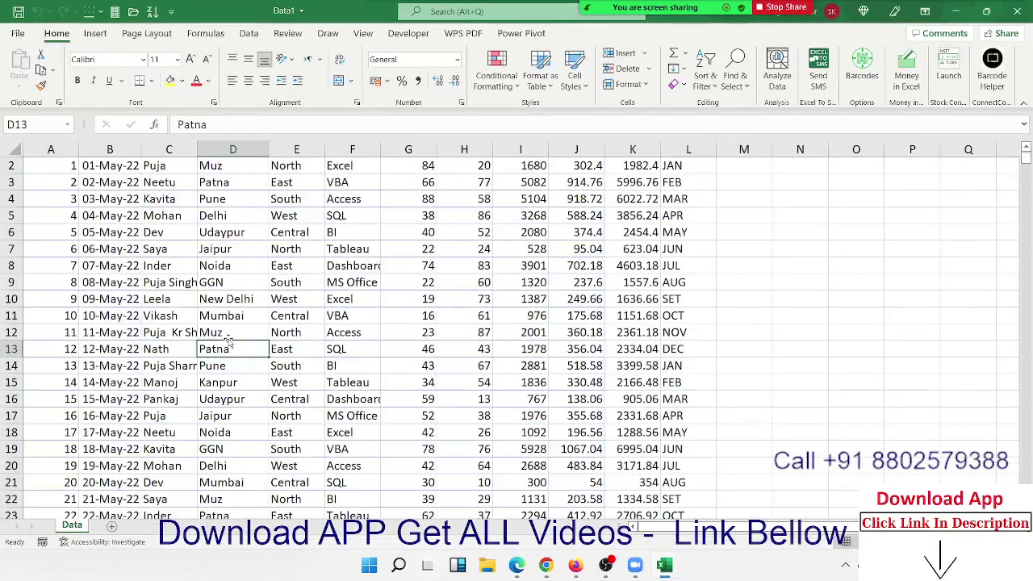
scroll(119, 204, up, 1)
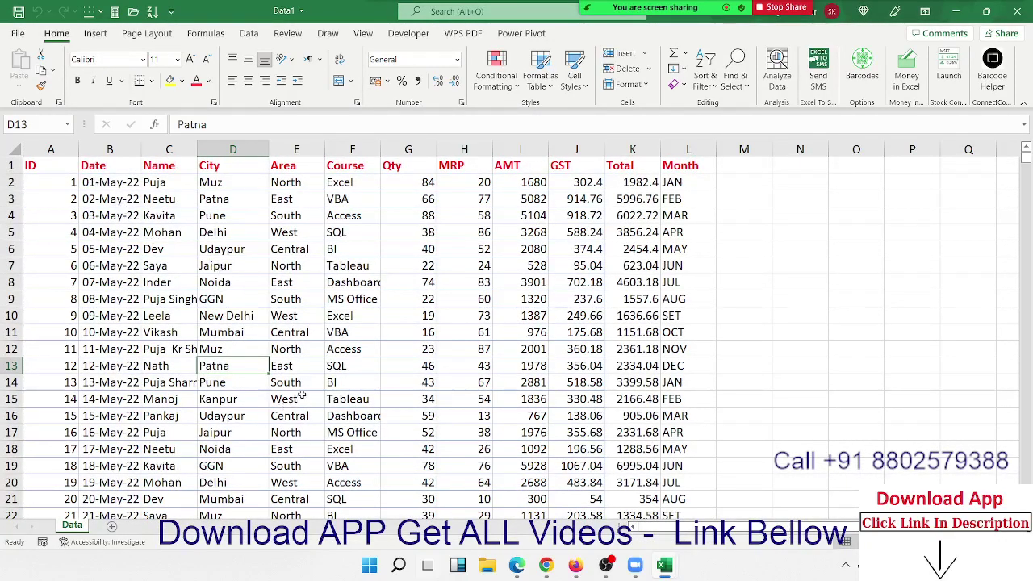
Look over the City, Area and Qty values, then select a cell inside the sales records.
drag(252, 190, 234, 382)
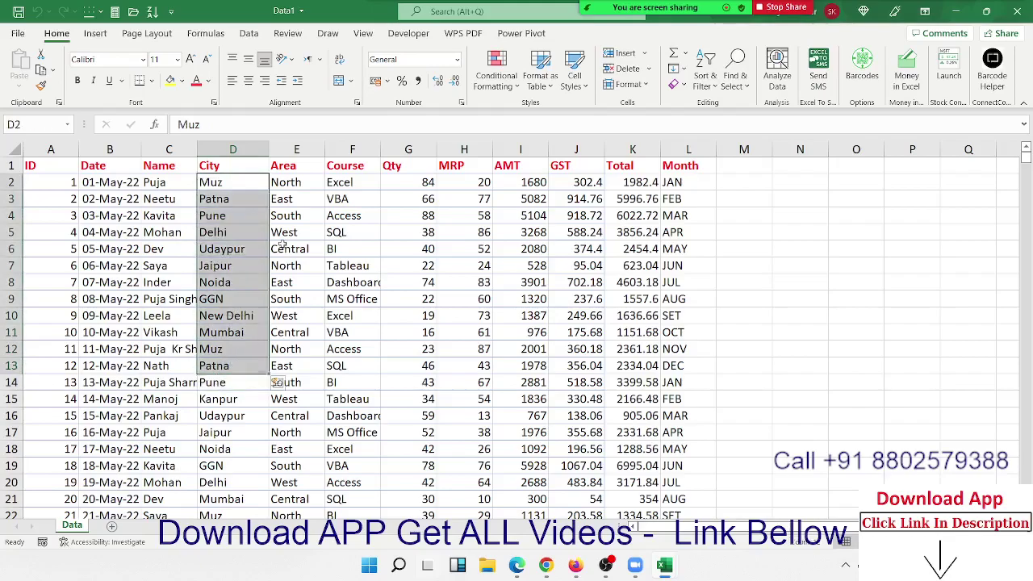
click(297, 196)
drag(286, 216, 288, 367)
drag(411, 185, 400, 265)
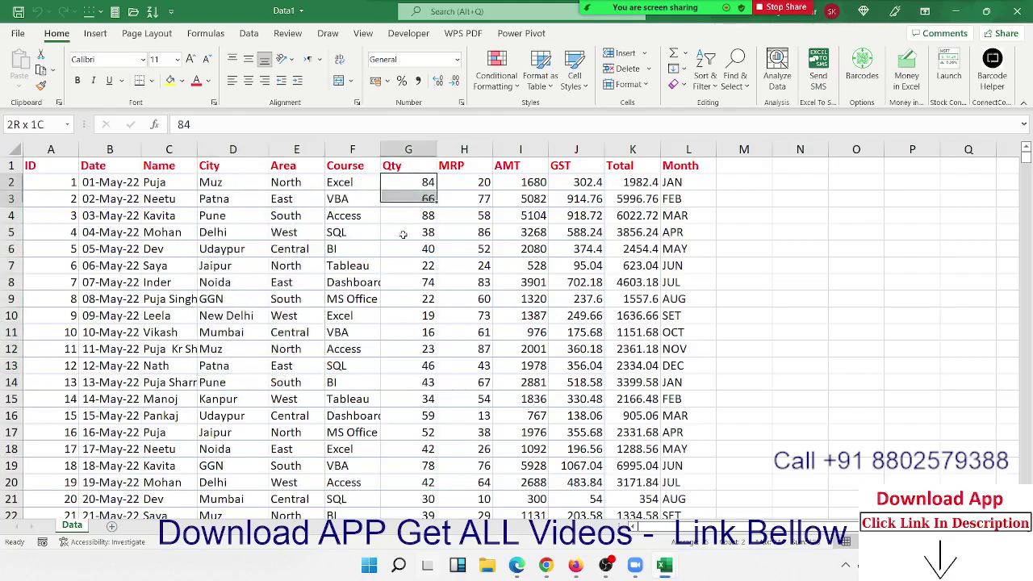
click(191, 182)
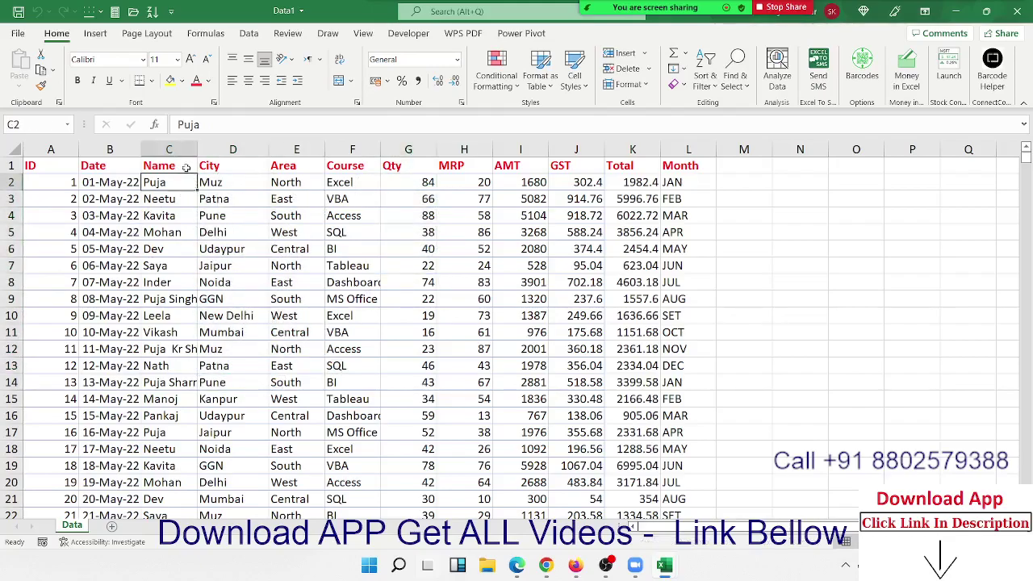
click(95, 33)
Create an empty PivotTable from the Data records on a new worksheet.
click(24, 66)
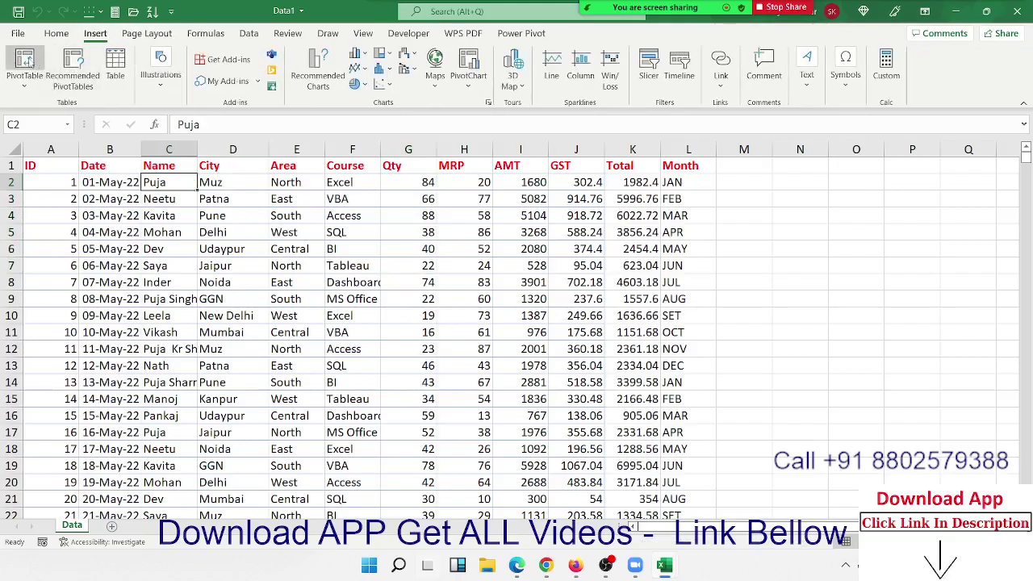
click(612, 345)
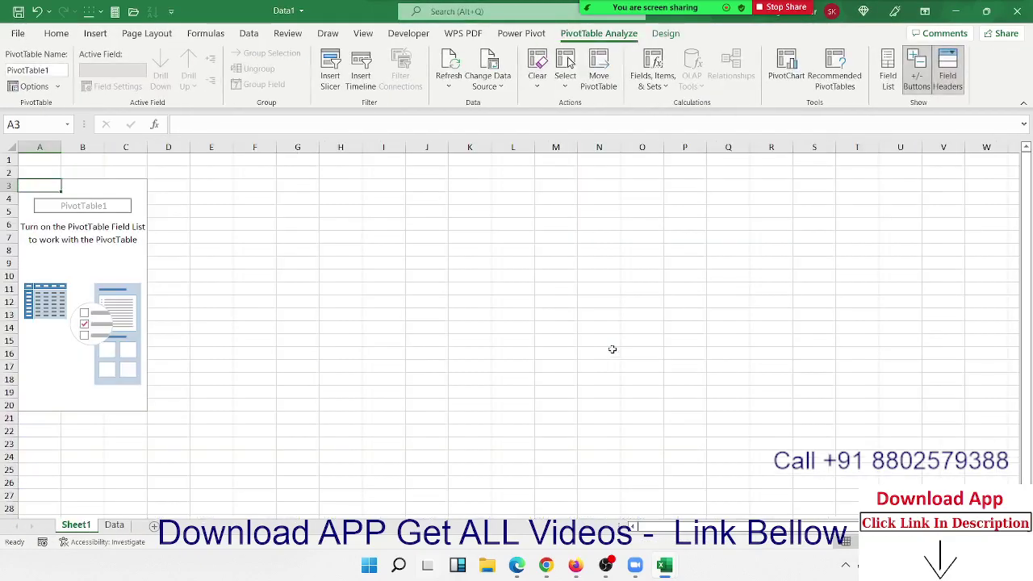
click(81, 263)
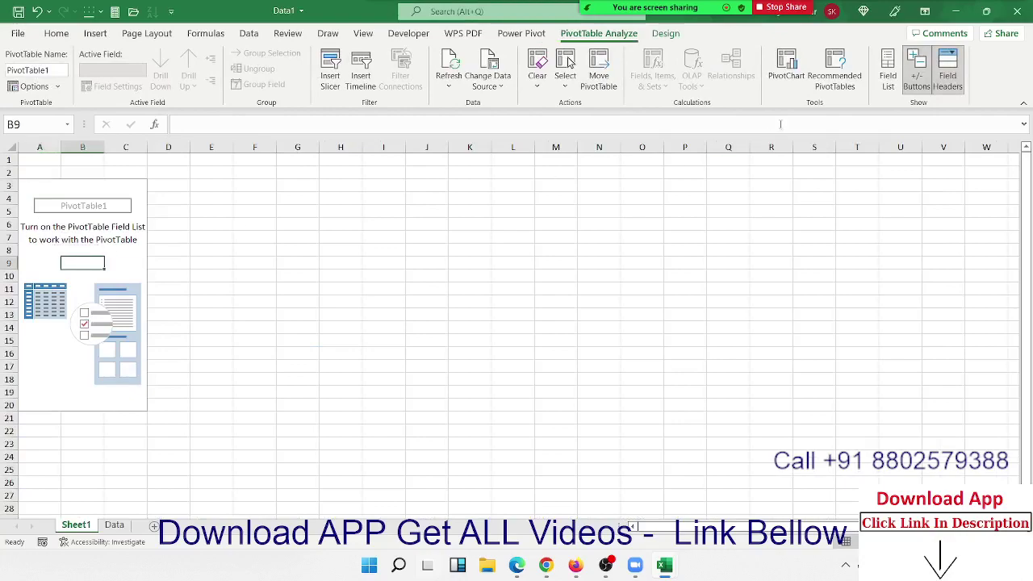
Show the PivotTable Fields list beside the empty PivotTable1.
click(885, 81)
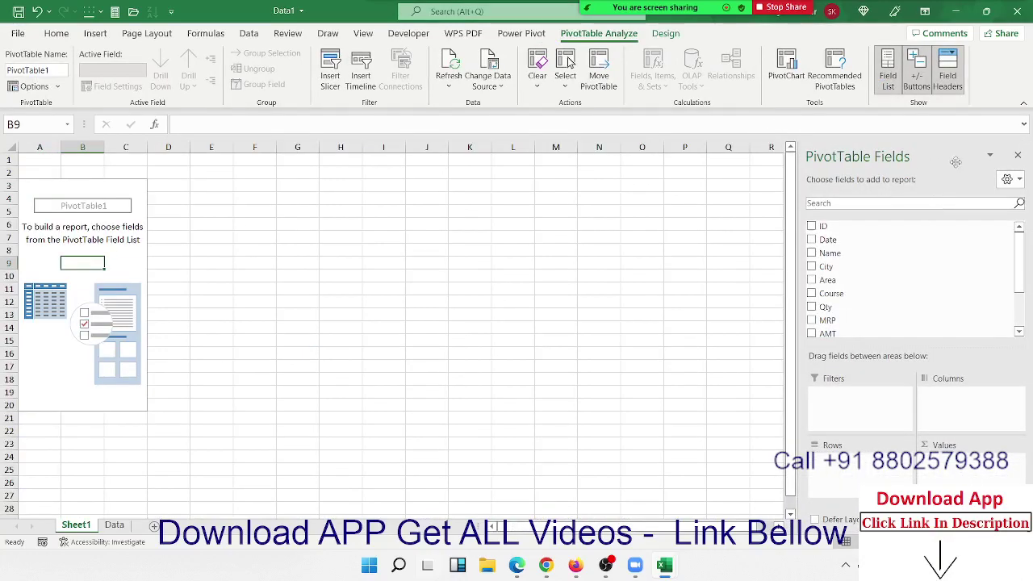
right_click(131, 262)
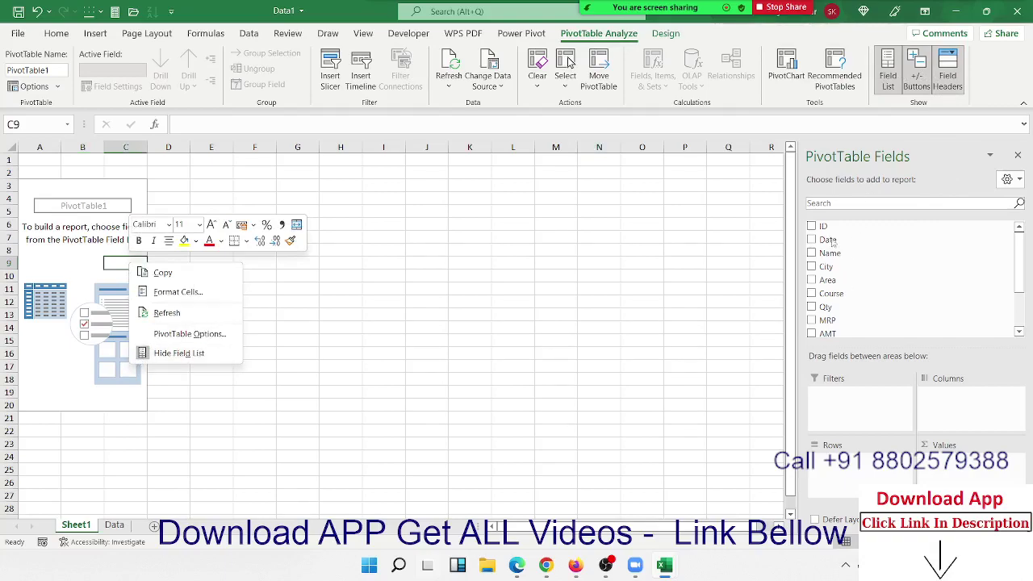
click(885, 81)
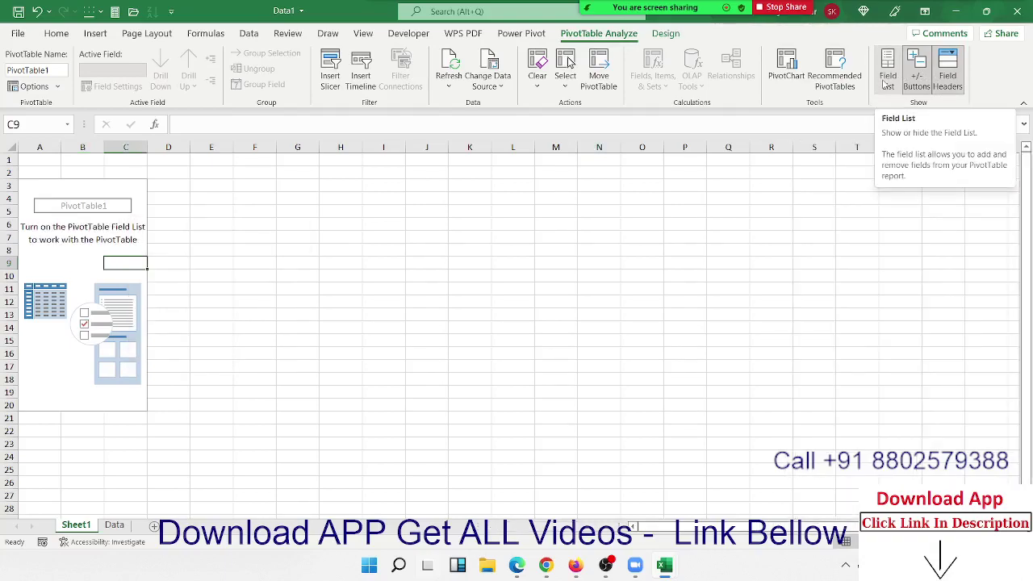
click(885, 80)
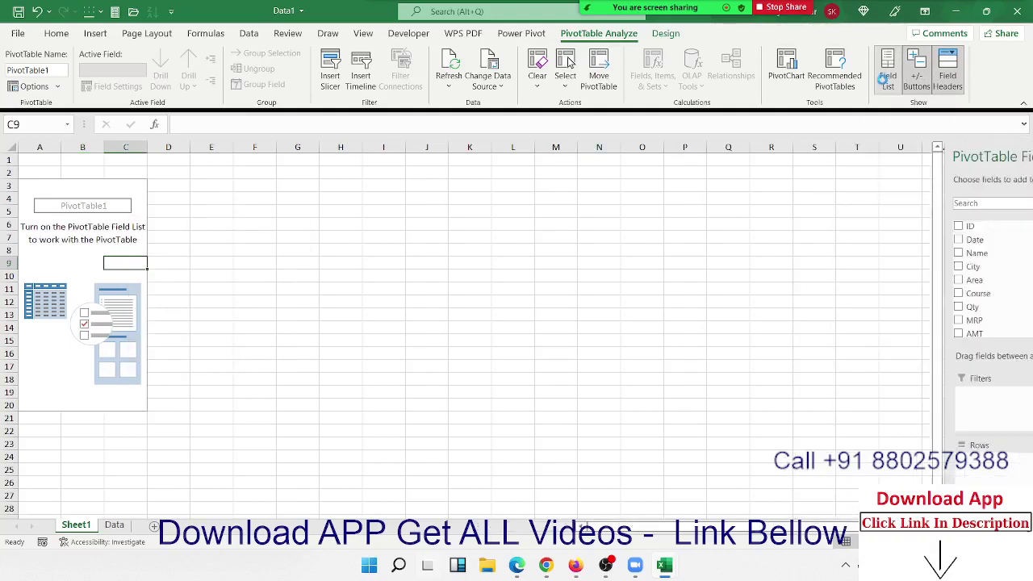
right_click(136, 239)
click(171, 331)
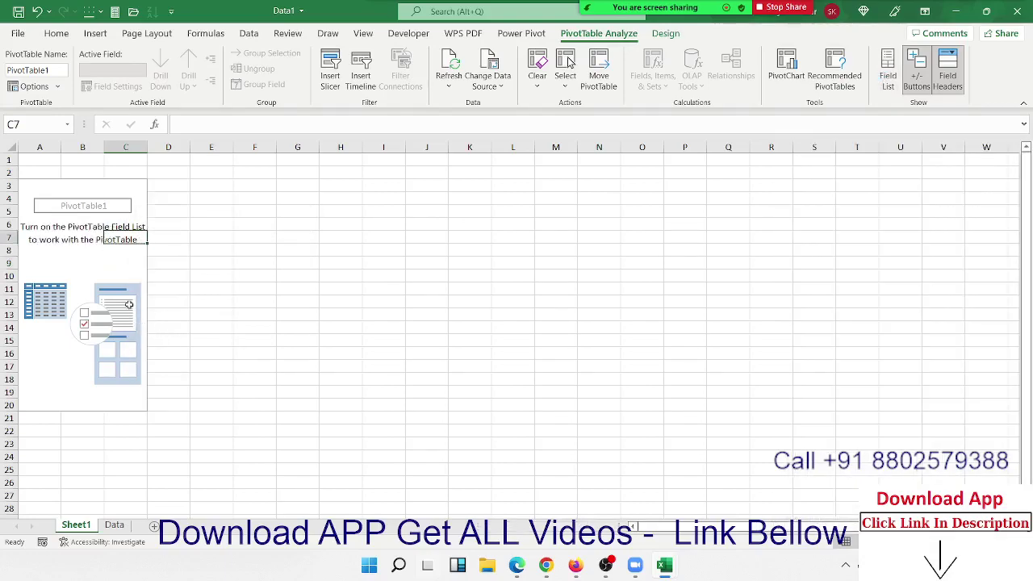
right_click(129, 301)
click(156, 392)
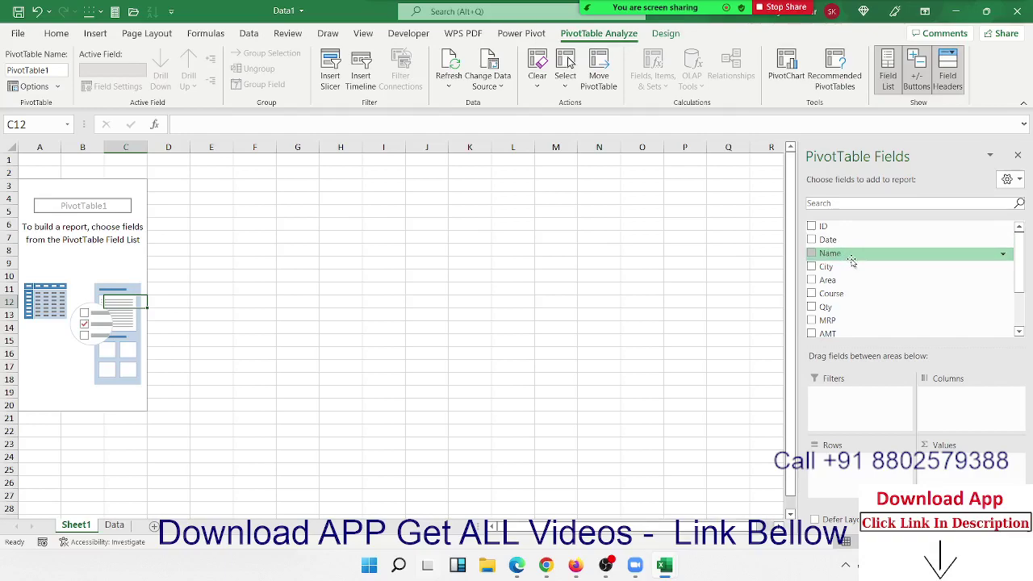
Put City in Rows, Area in Columns and Qty in Values, giving a 38560 grand total.
drag(839, 266, 847, 458)
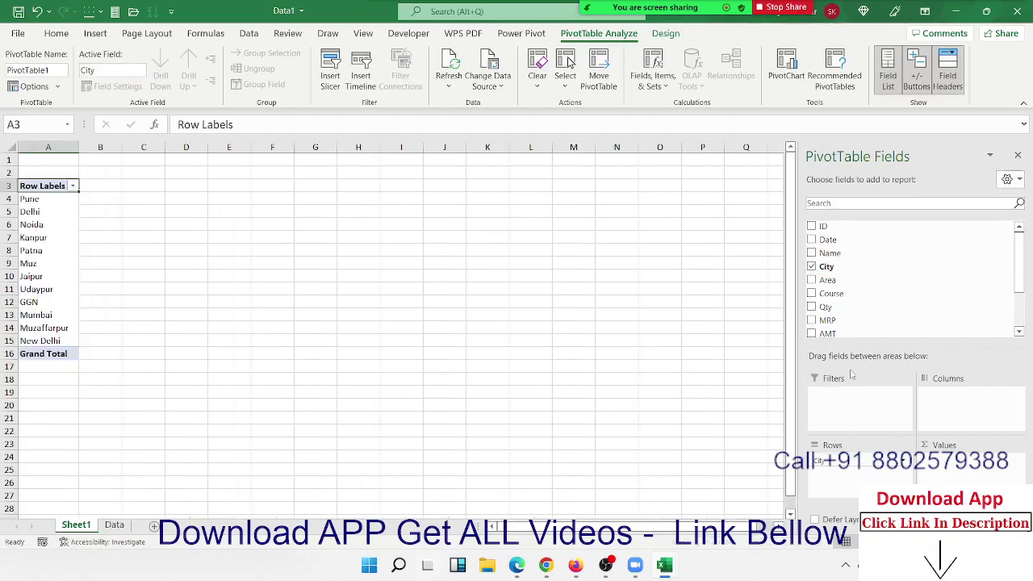
drag(843, 281, 942, 394)
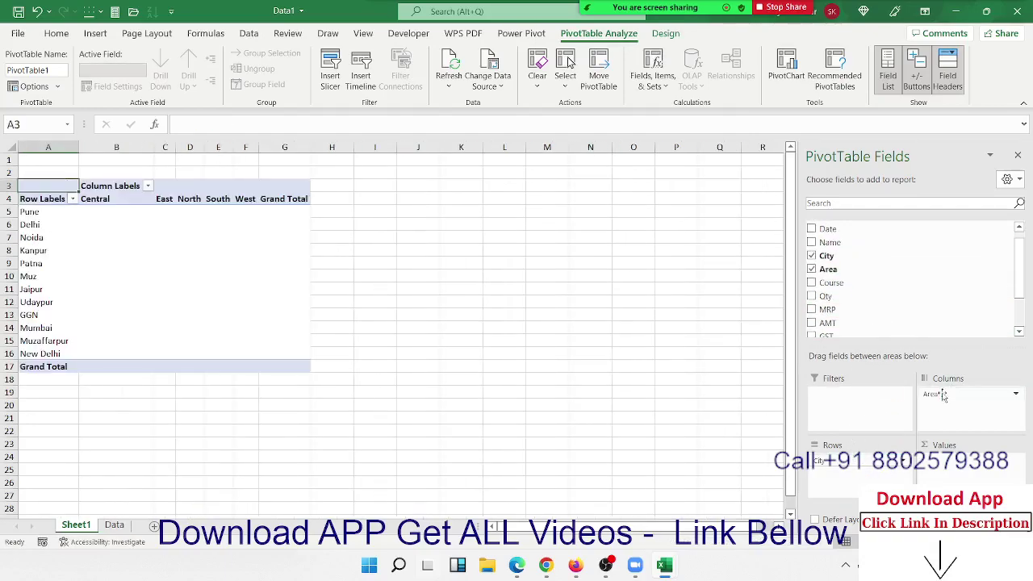
mouse_move(826, 296)
mouse_down()
mouse_move(990, 480)
mouse_move(973, 472)
mouse_up()
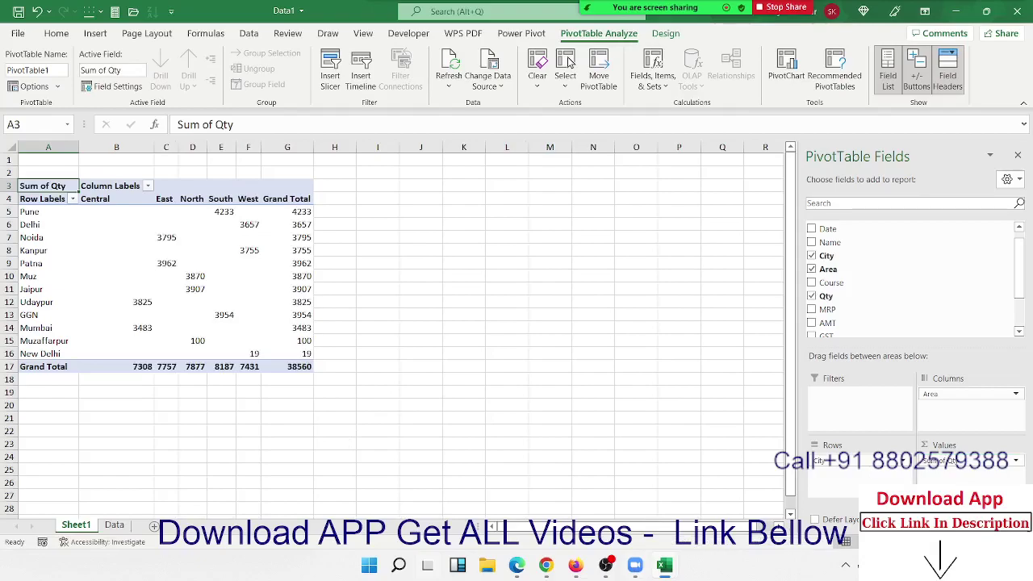
scroll(569, 62, up, 5)
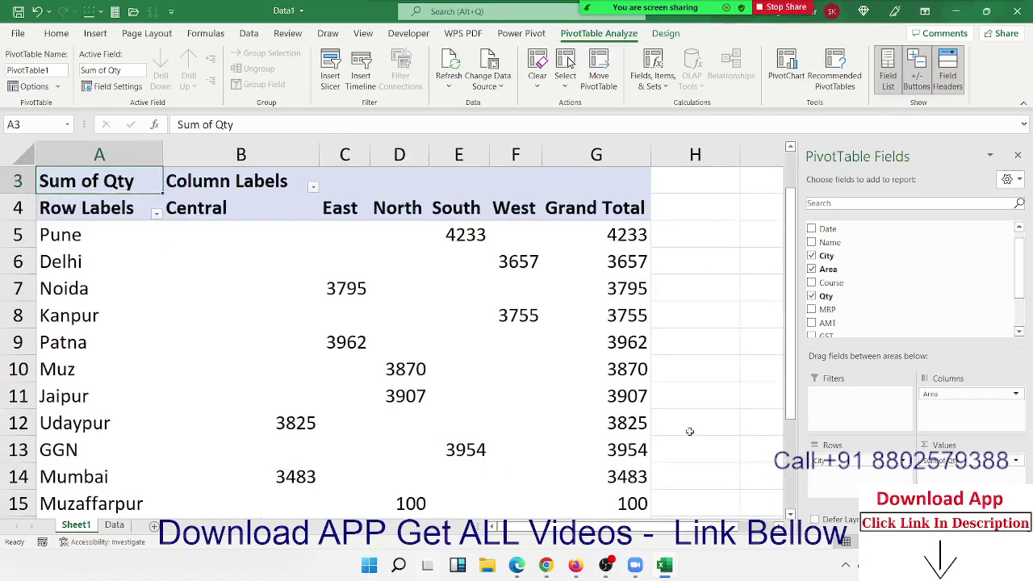
scroll(686, 429, down, 2)
scroll(681, 427, down, 5)
scroll(680, 427, up, 7)
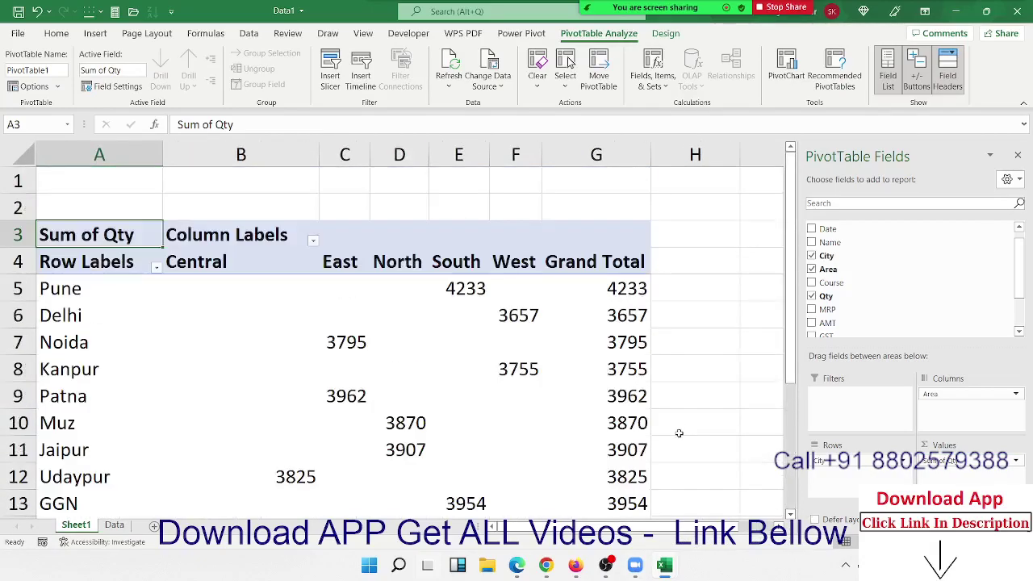
scroll(705, 460, down, 1)
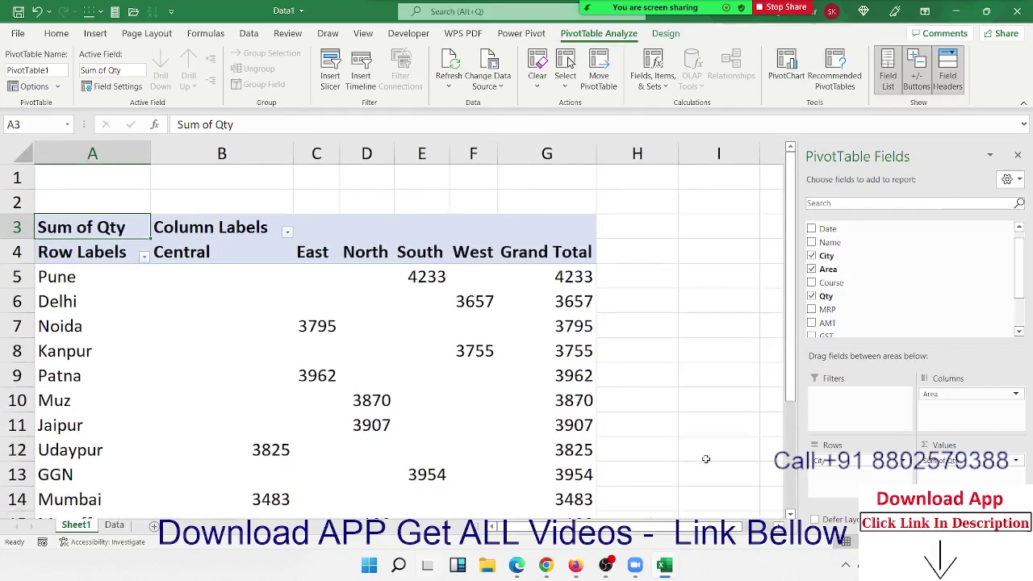
scroll(705, 456, down, 2)
scroll(705, 454, down, 1)
scroll(706, 454, up, 3)
scroll(613, 375, down, 3)
click(218, 289)
Inspect the pivot's blank cells in the Pune and Delhi rows, e.g. Pune's Central, East, North and West.
scroll(214, 280, up, 3)
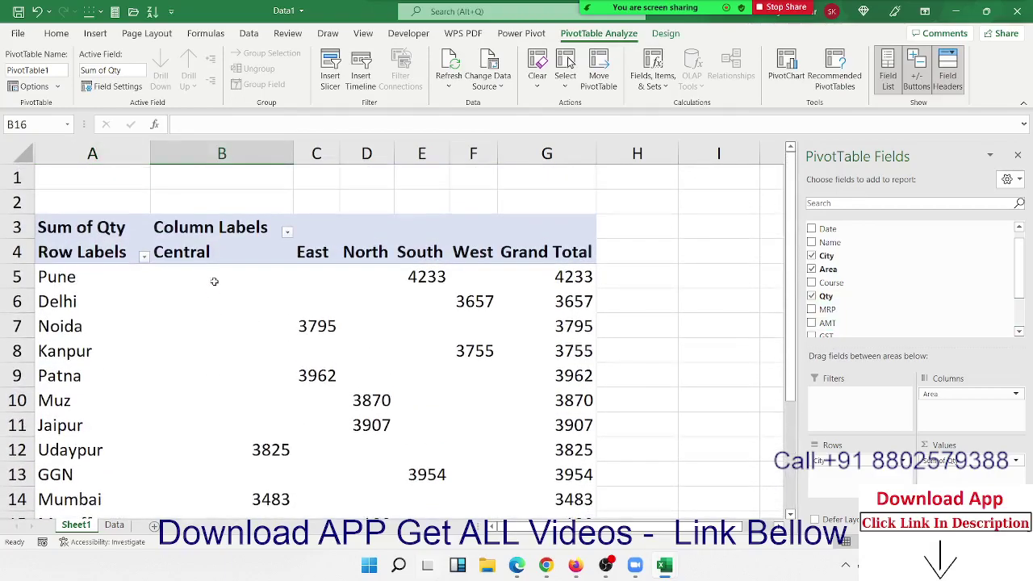
click(89, 280)
click(197, 277)
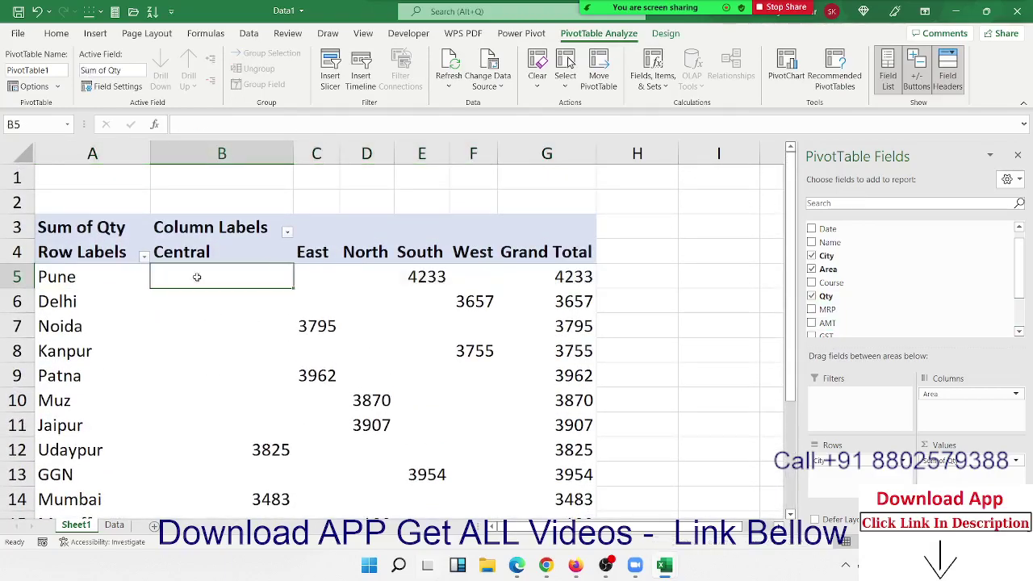
click(331, 277)
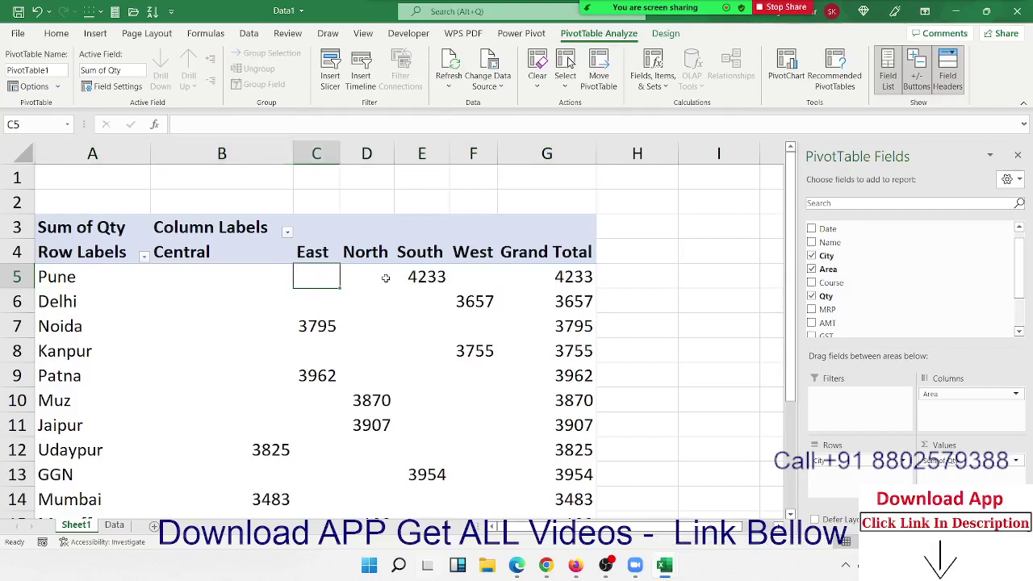
click(386, 277)
click(494, 276)
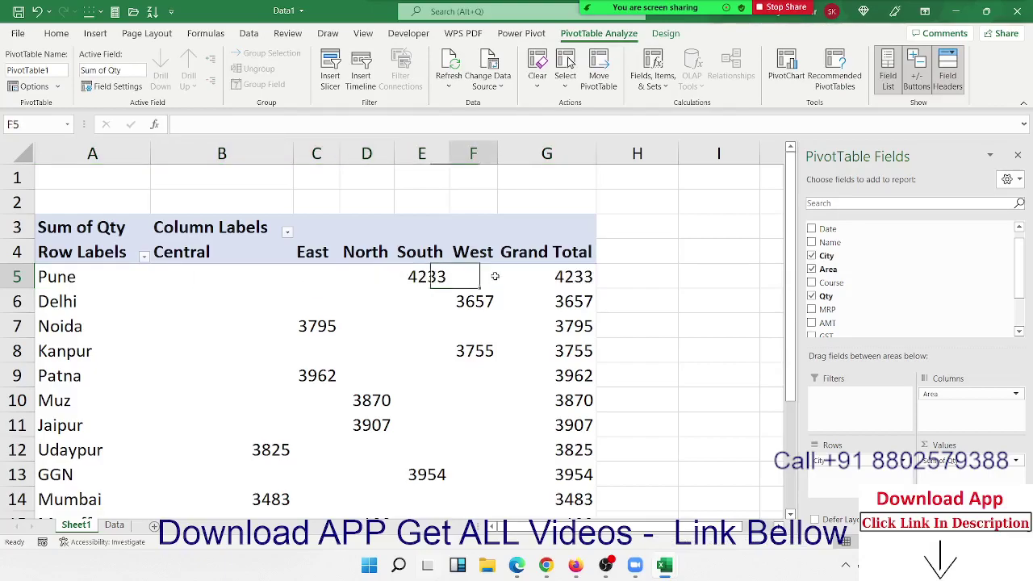
click(439, 279)
click(177, 278)
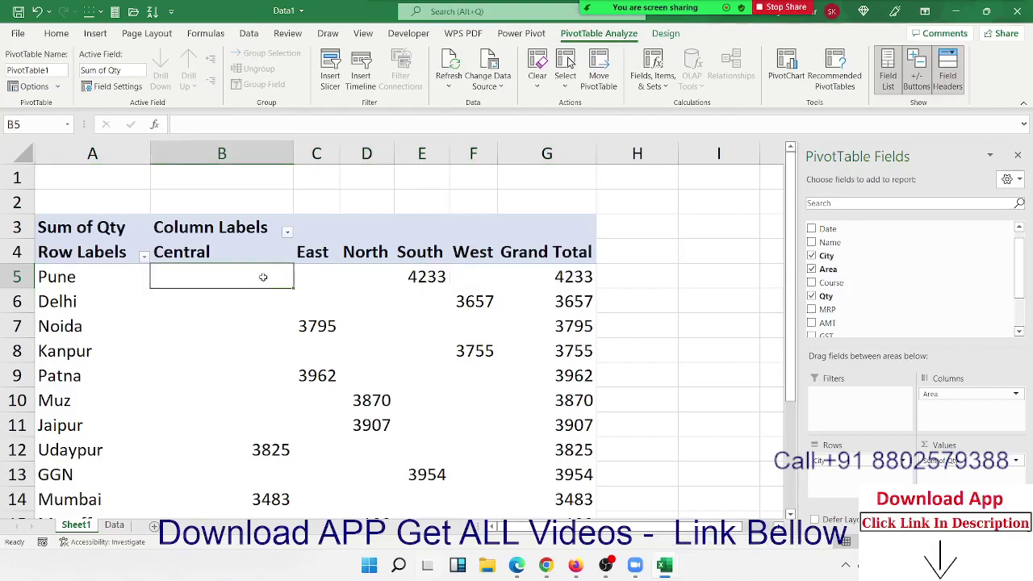
drag(263, 277, 362, 277)
click(371, 305)
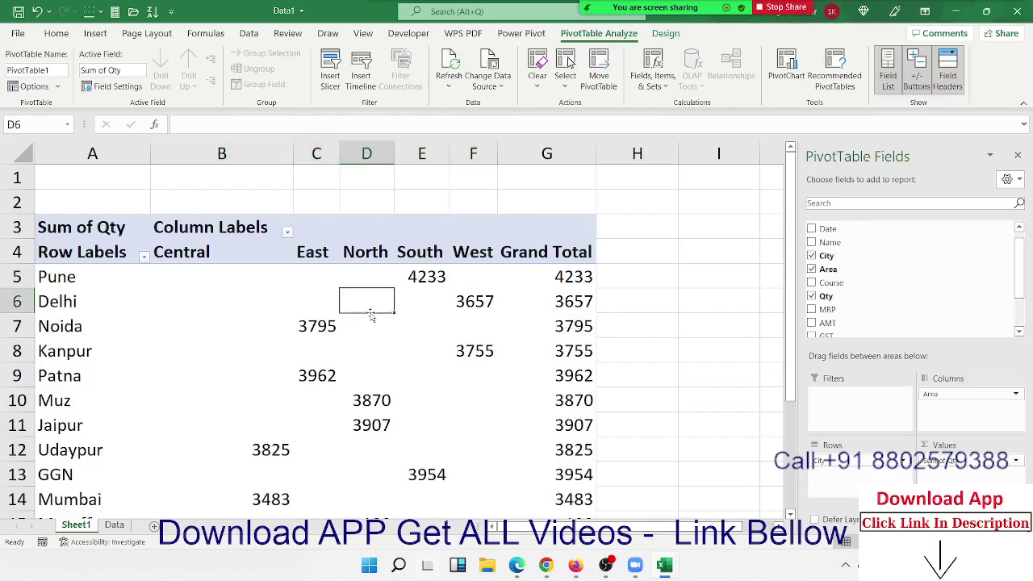
Set PivotTable Options 'For empty cells show' to 0 and apply it.
right_click(255, 311)
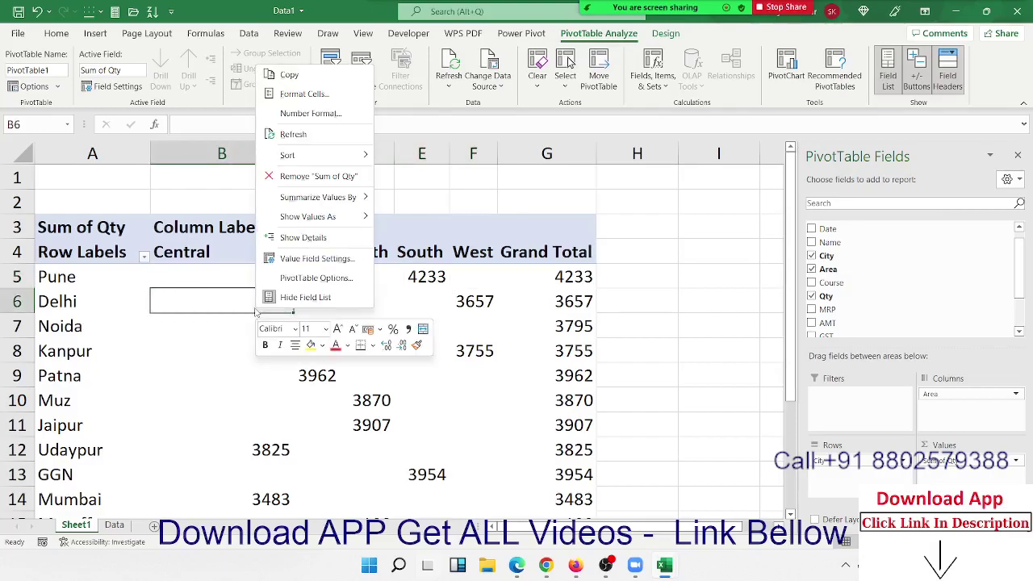
click(309, 278)
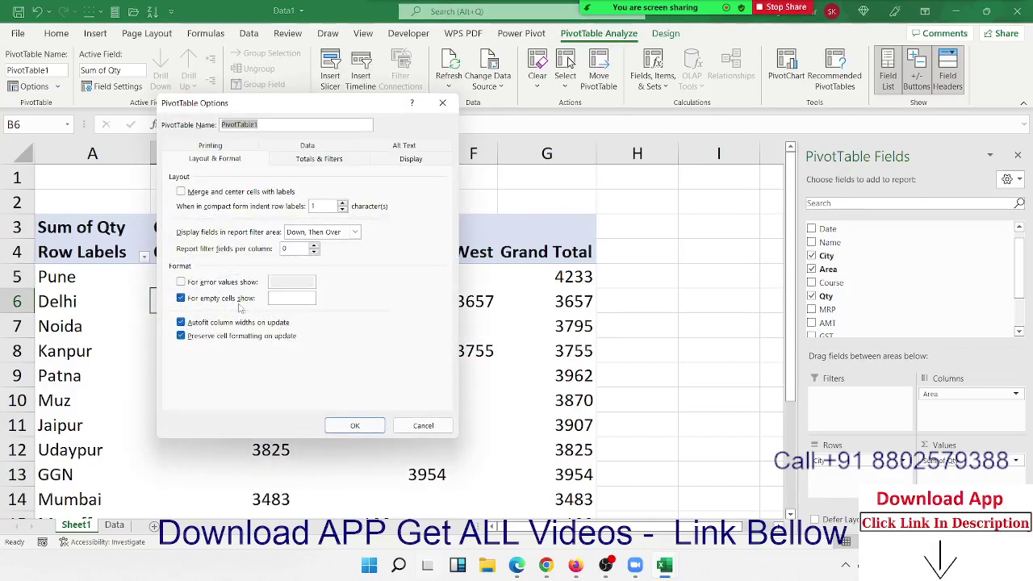
click(282, 300)
text(0)
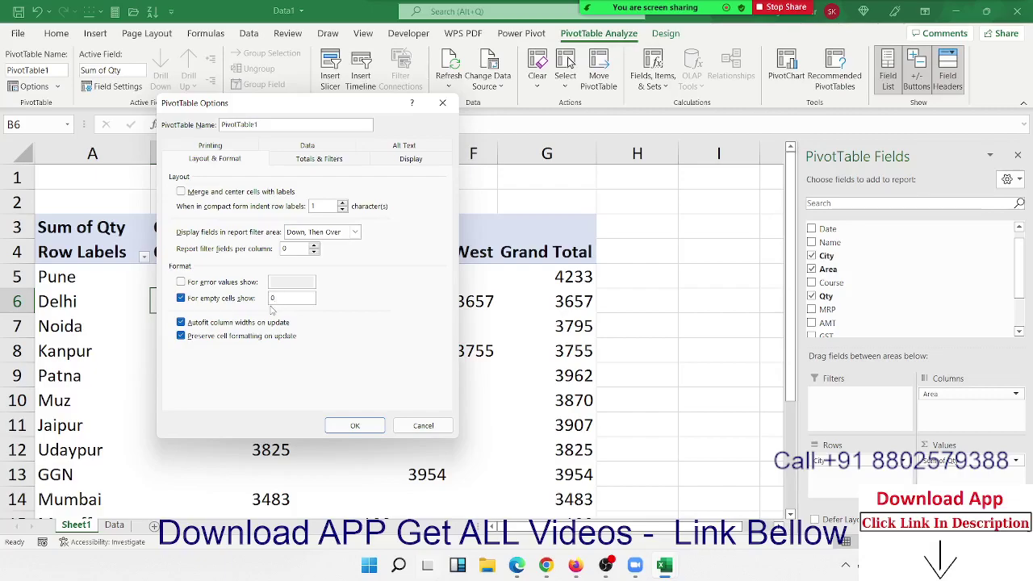
click(345, 425)
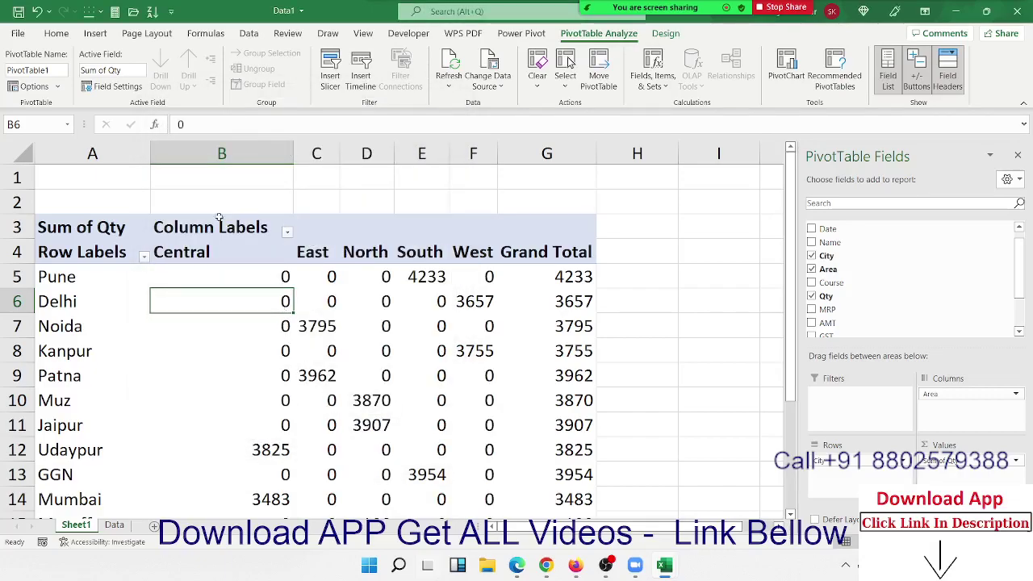
scroll(307, 345, down, 3)
scroll(306, 347, down, 3)
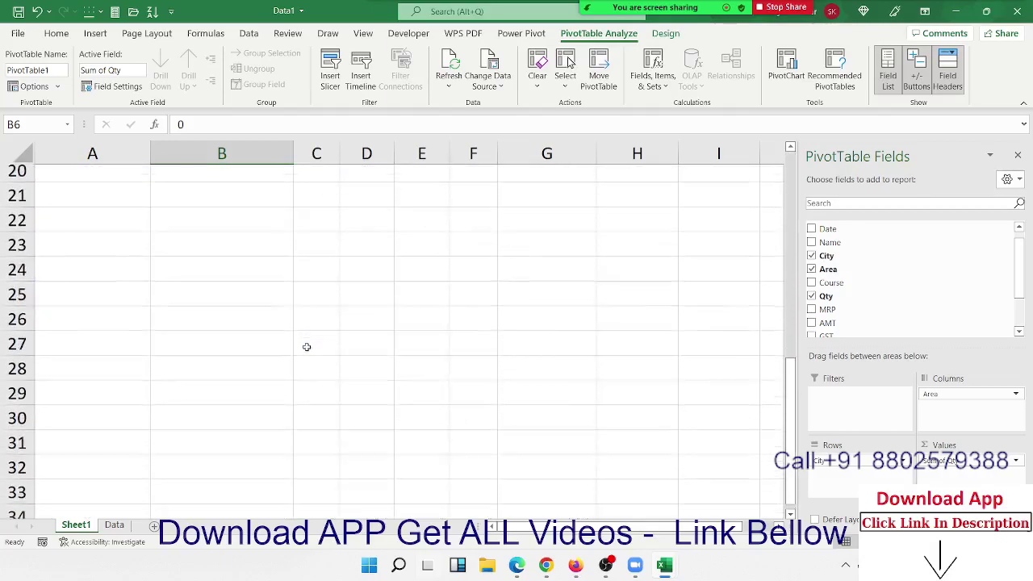
scroll(306, 347, up, 7)
click(524, 355)
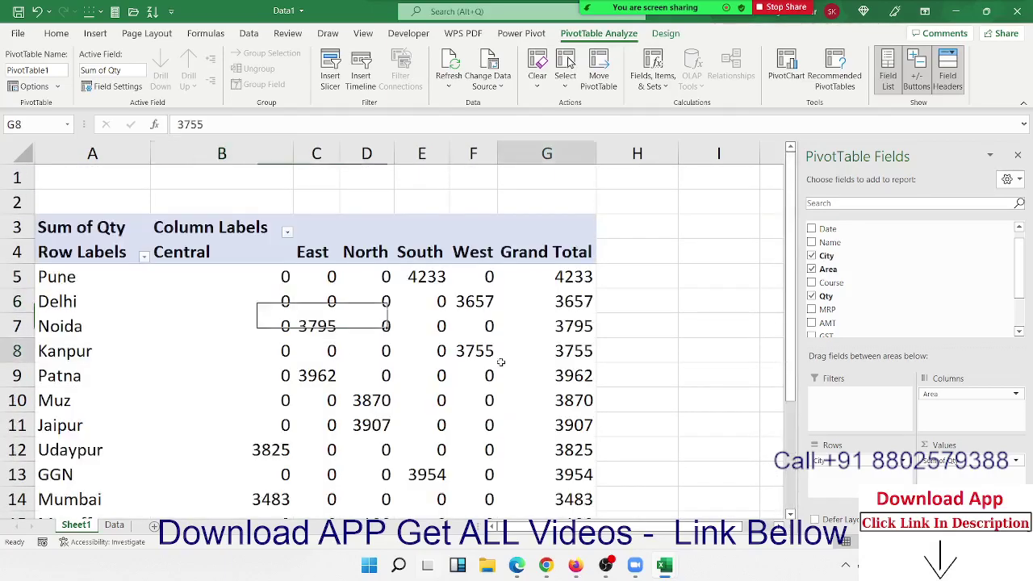
mouse_move(795, 271)
mouse_down()
mouse_move(784, 371)
mouse_move(781, 321)
mouse_up()
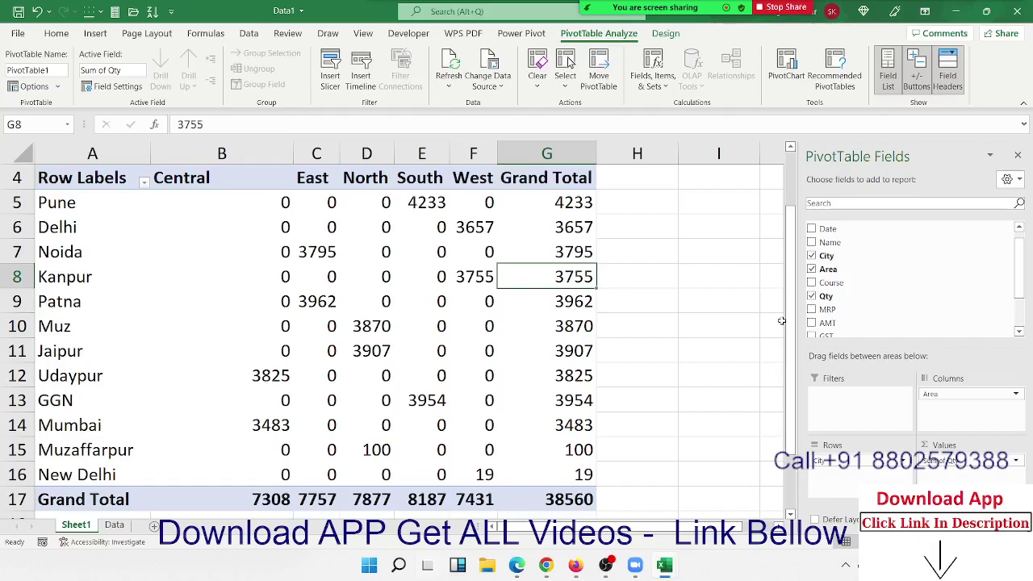
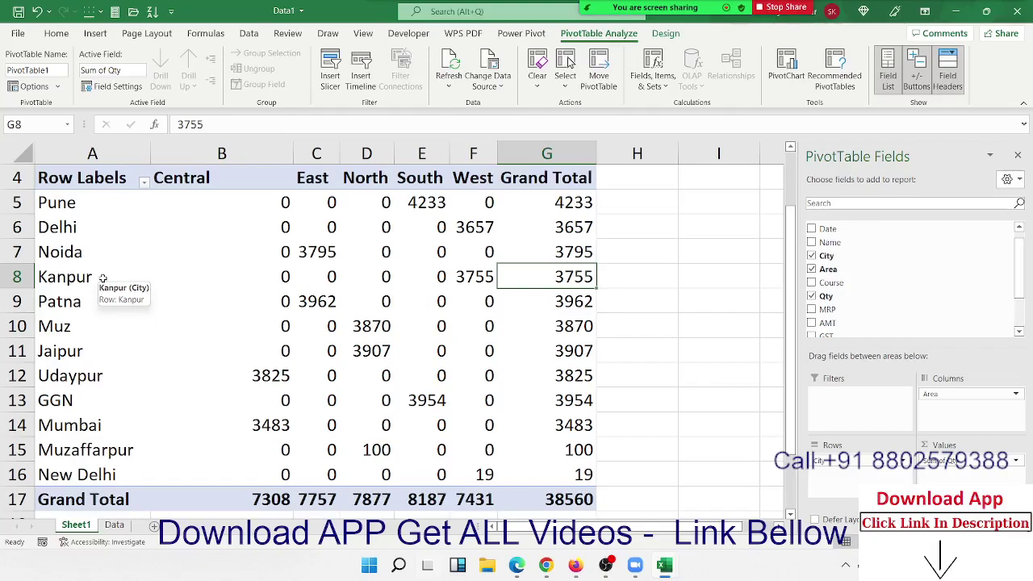
Point out the city labels, Noida's Central quantity and the Central-to-West Area headings.
drag(102, 277, 72, 351)
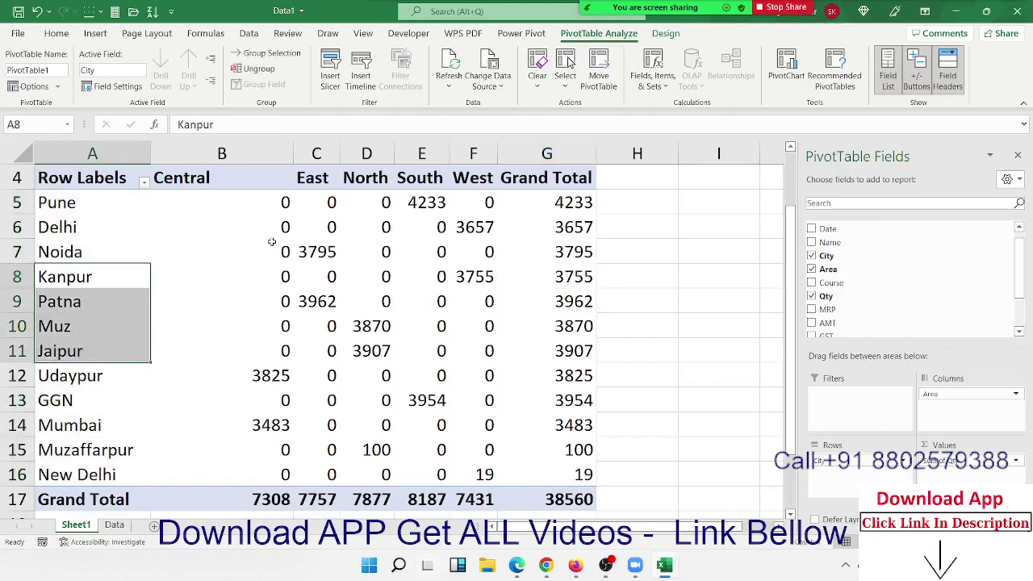
click(272, 242)
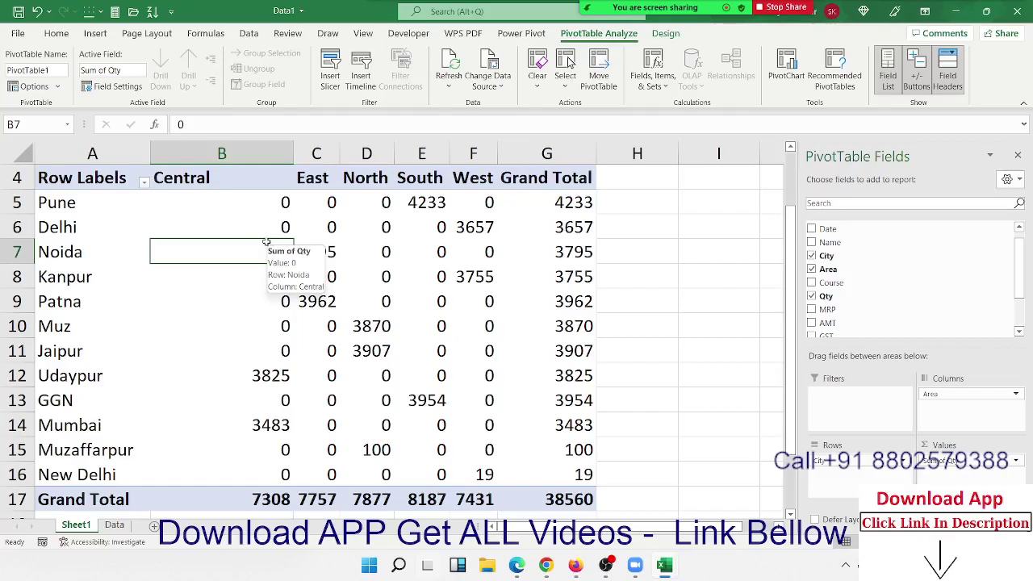
drag(198, 179, 473, 178)
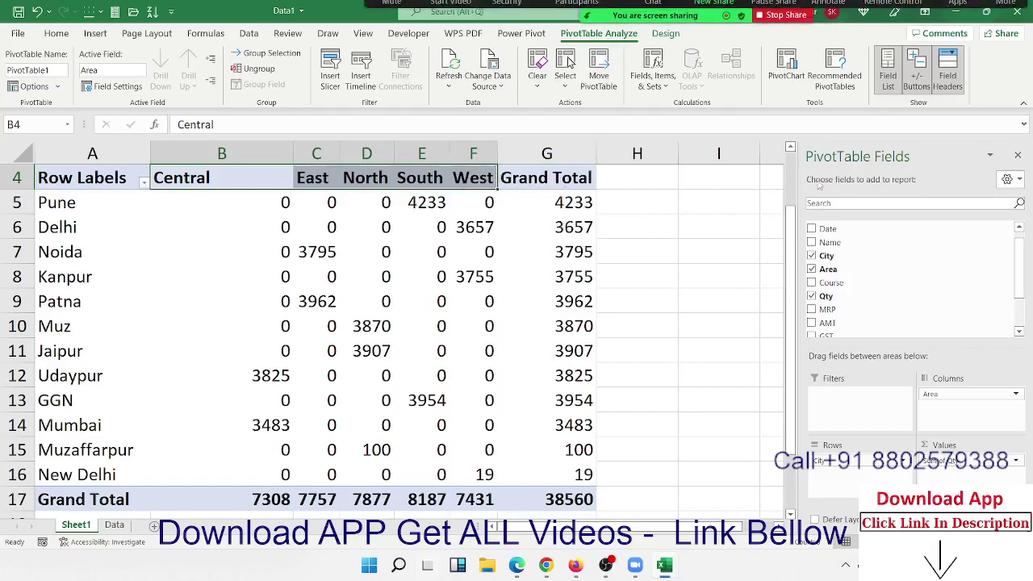
Mute all Zoom participants, then close the participants list and the pivot field list.
click(576, 17)
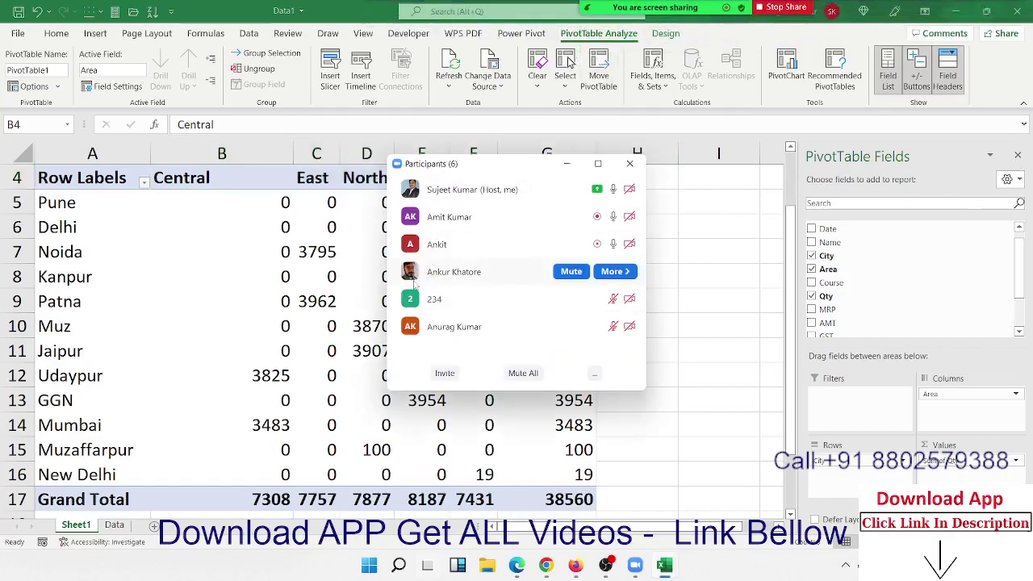
click(520, 378)
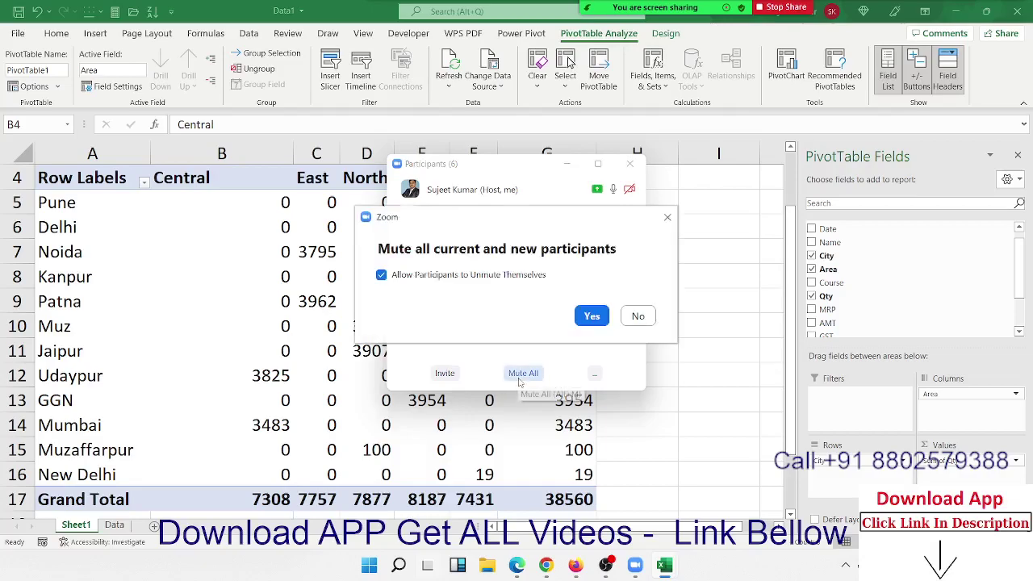
click(591, 316)
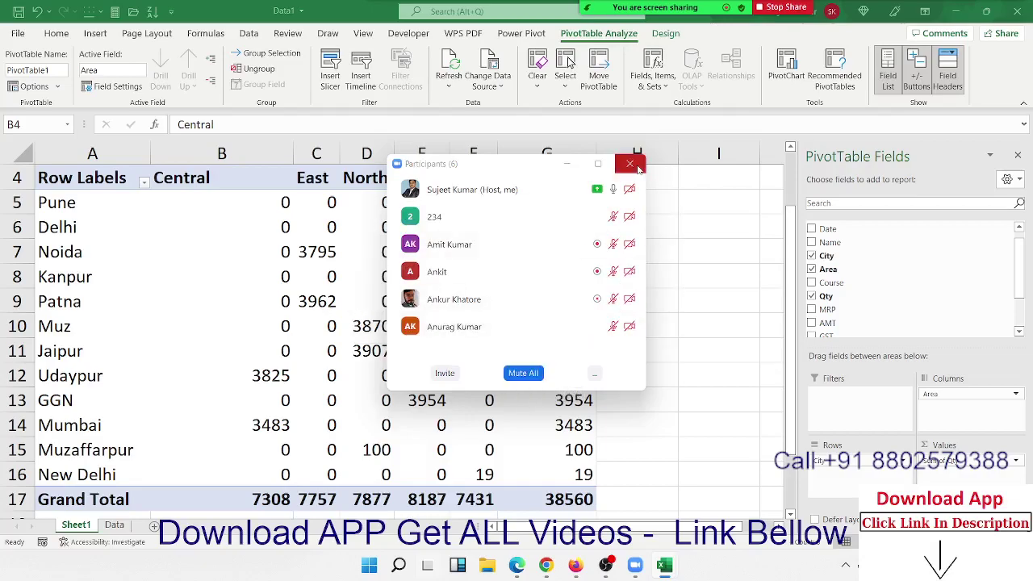
click(630, 164)
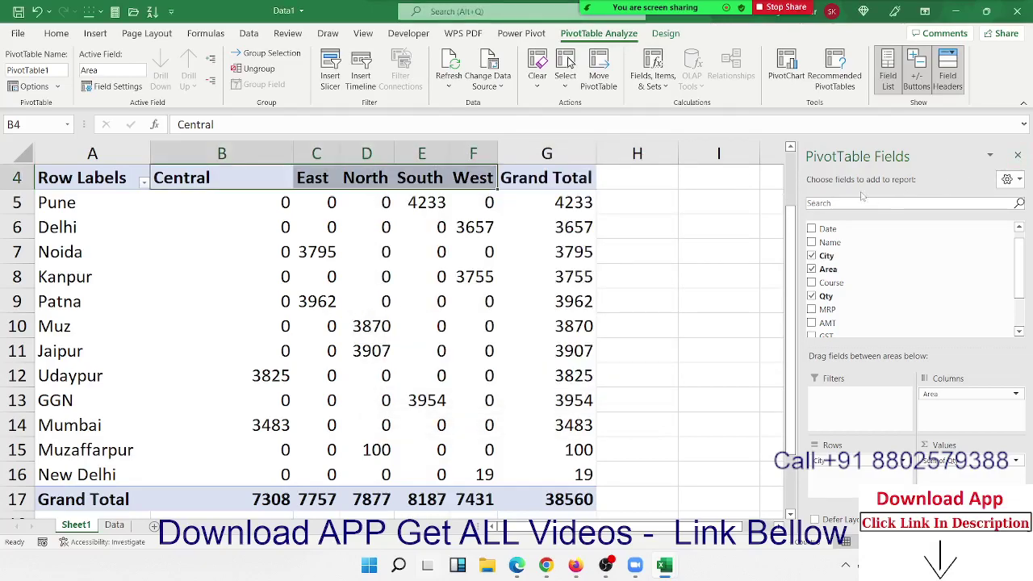
click(1017, 155)
Scroll back to the Sum of Qty pivot table and show its PivotTable Fields list.
drag(625, 187, 569, 62)
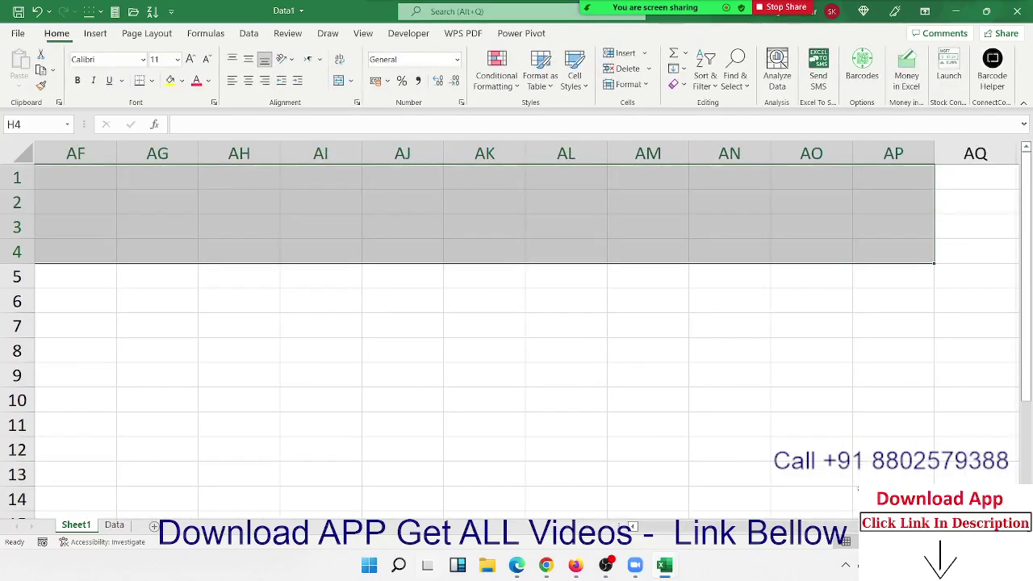
scroll(524, 339, left, 2)
scroll(524, 338, left, 2)
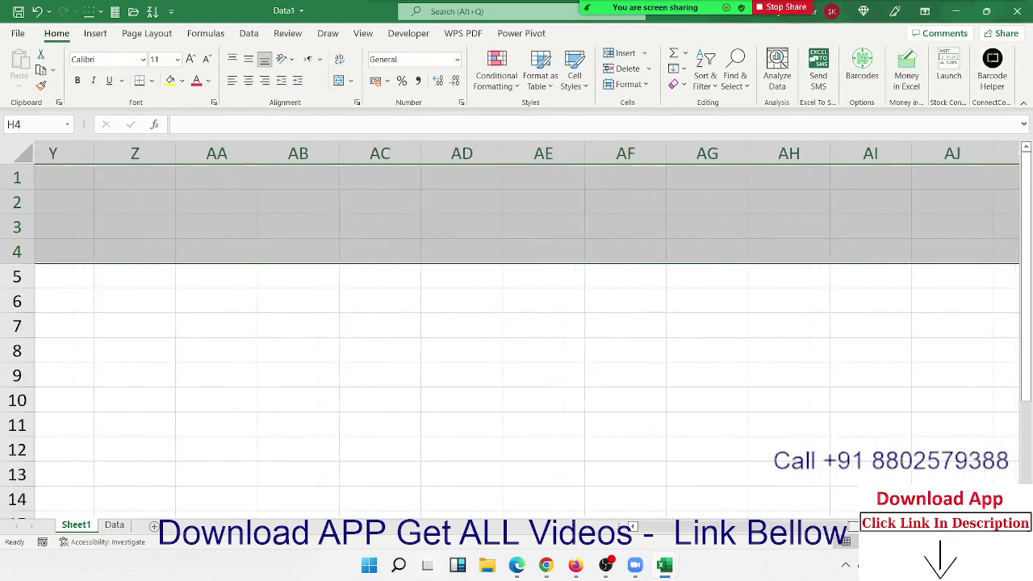
scroll(524, 339, left, 2)
scroll(525, 339, left, 2)
scroll(524, 339, left, 3)
scroll(525, 338, left, 2)
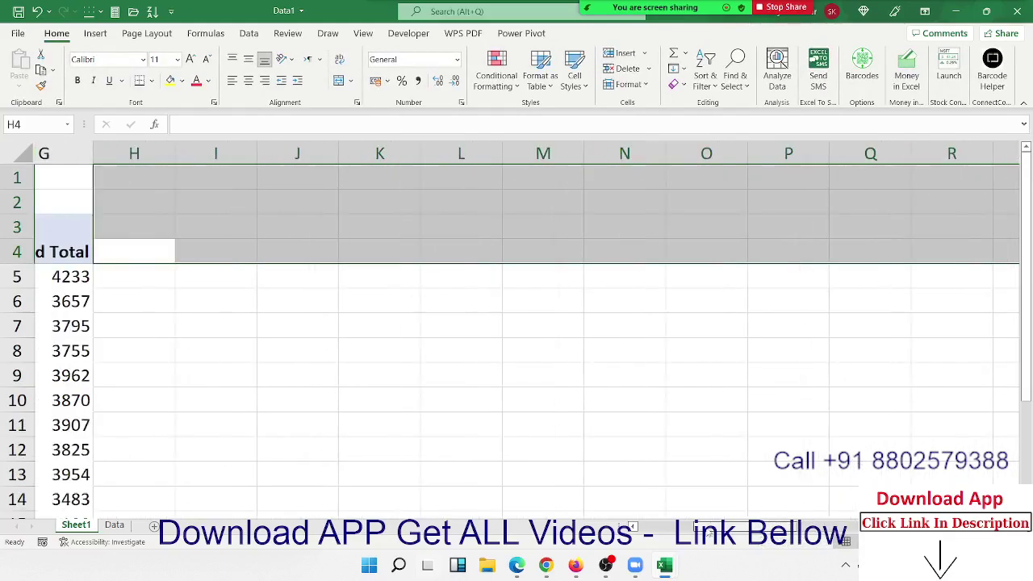
scroll(524, 339, left, 1)
scroll(562, 501, left, 2)
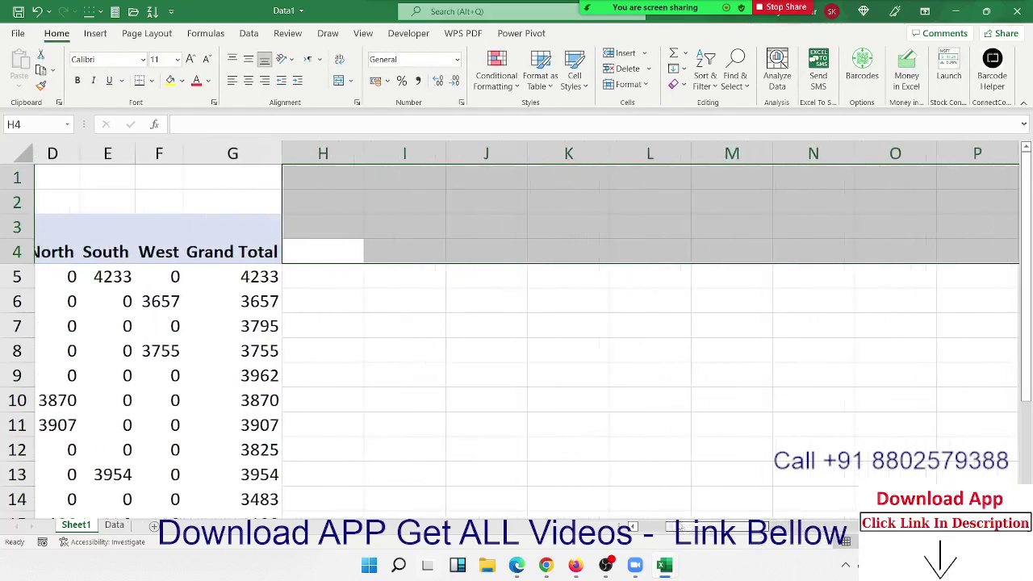
scroll(562, 502, left, 2)
scroll(563, 502, left, 2)
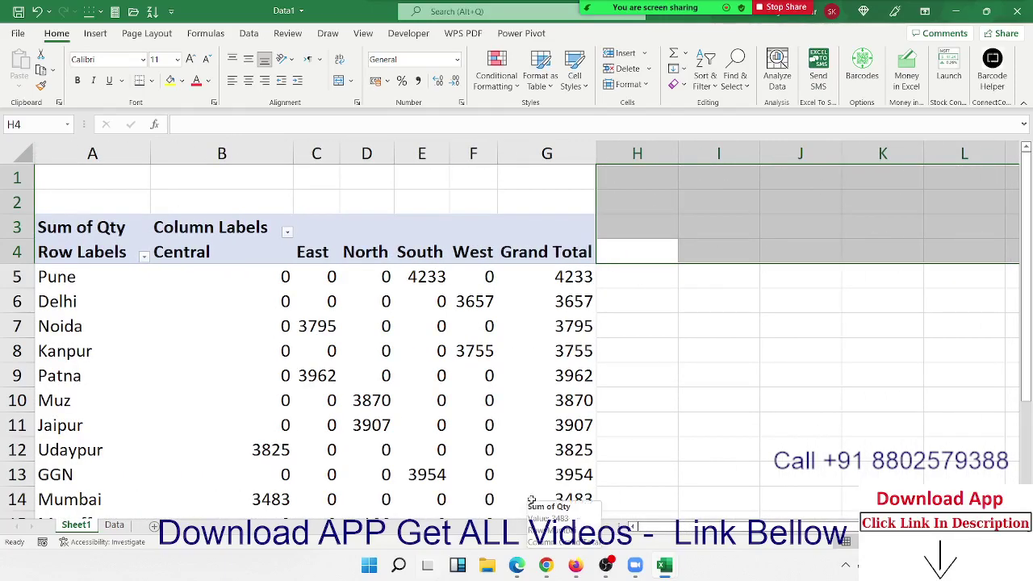
click(473, 384)
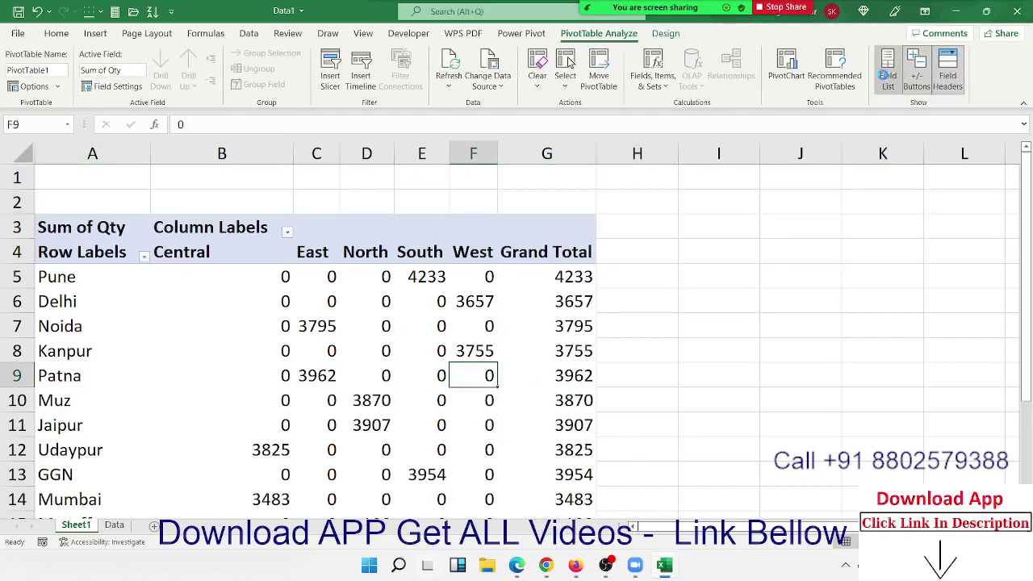
click(887, 69)
drag(974, 406, 837, 484)
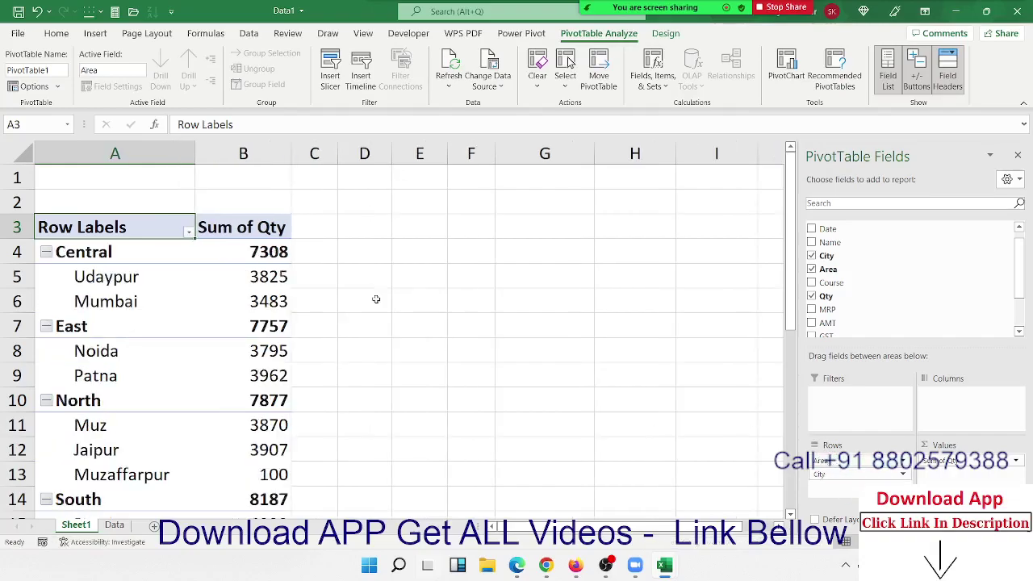
scroll(122, 334, down, 7)
scroll(141, 321, up, 7)
mouse_move(831, 461)
mouse_down()
mouse_move(991, 434)
mouse_move(978, 423)
mouse_up()
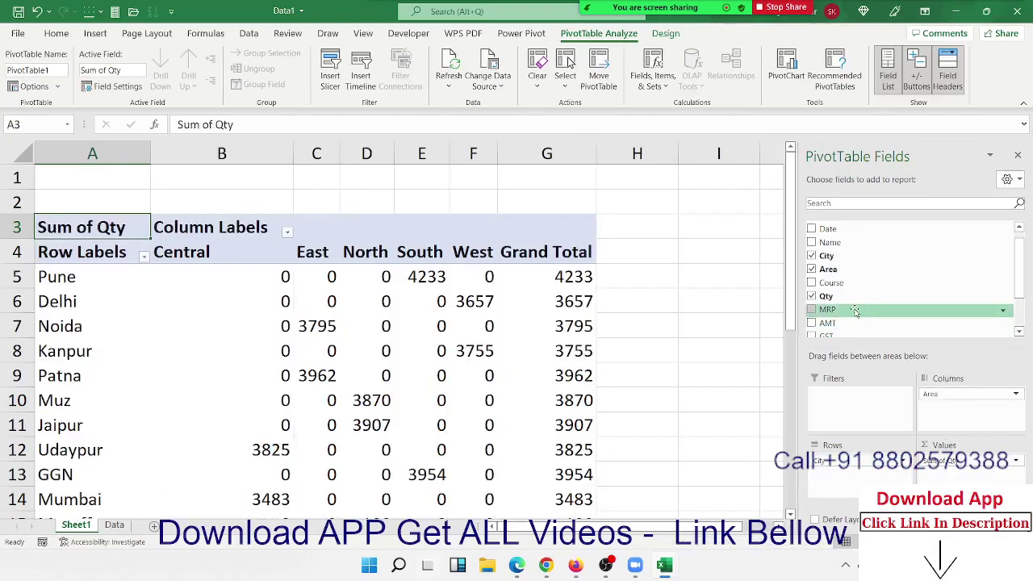
drag(831, 310, 956, 480)
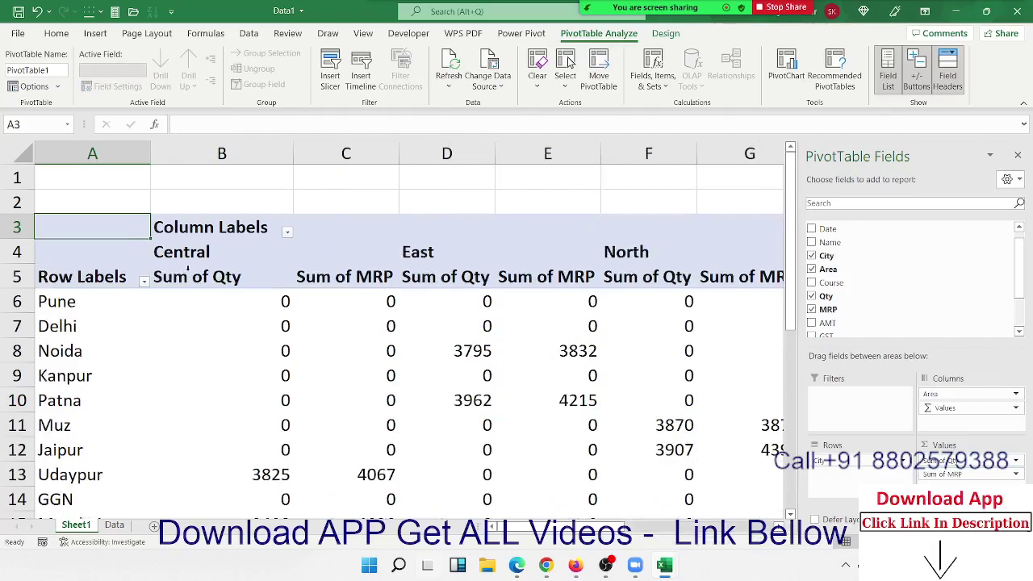
Change the MRP value field from Sum to Average, giving Average of MRP beside Sum of Qty.
click(187, 278)
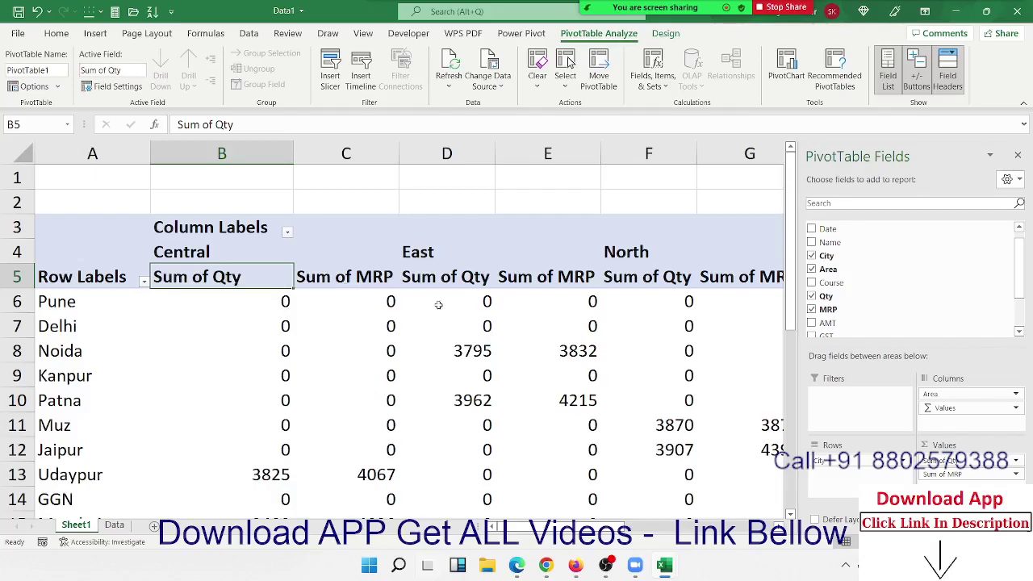
click(379, 285)
click(962, 473)
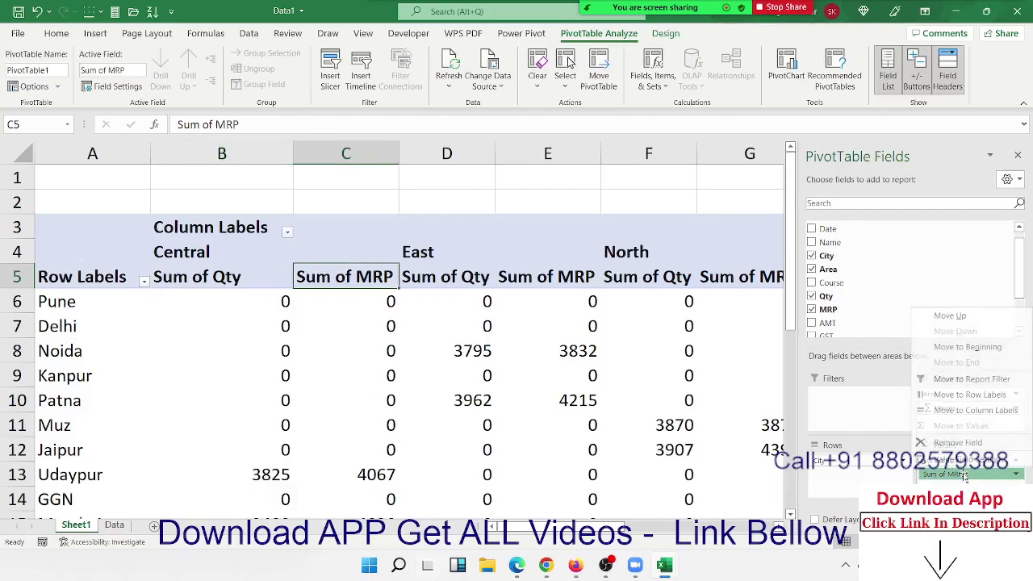
click(960, 464)
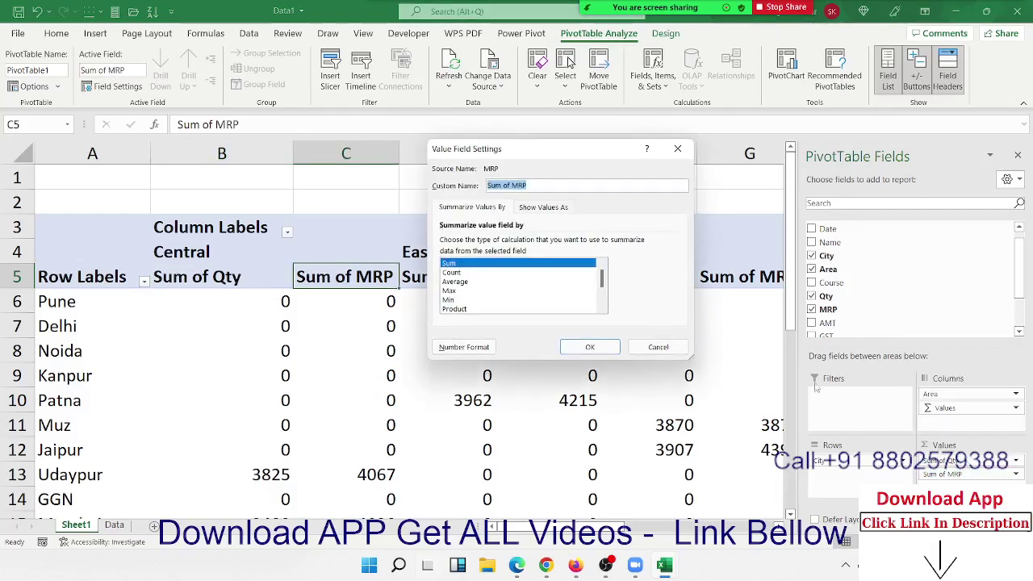
click(467, 282)
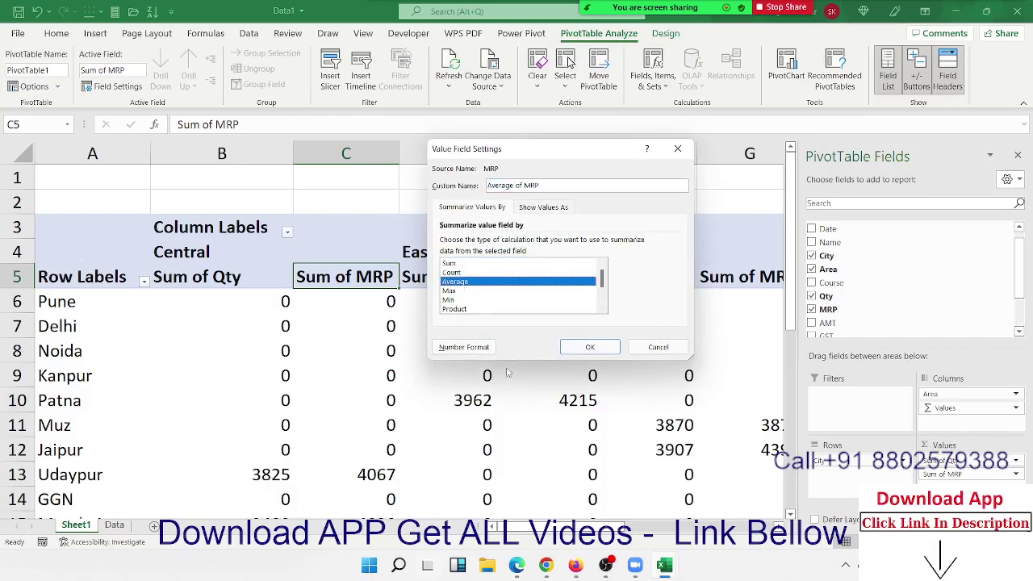
click(579, 348)
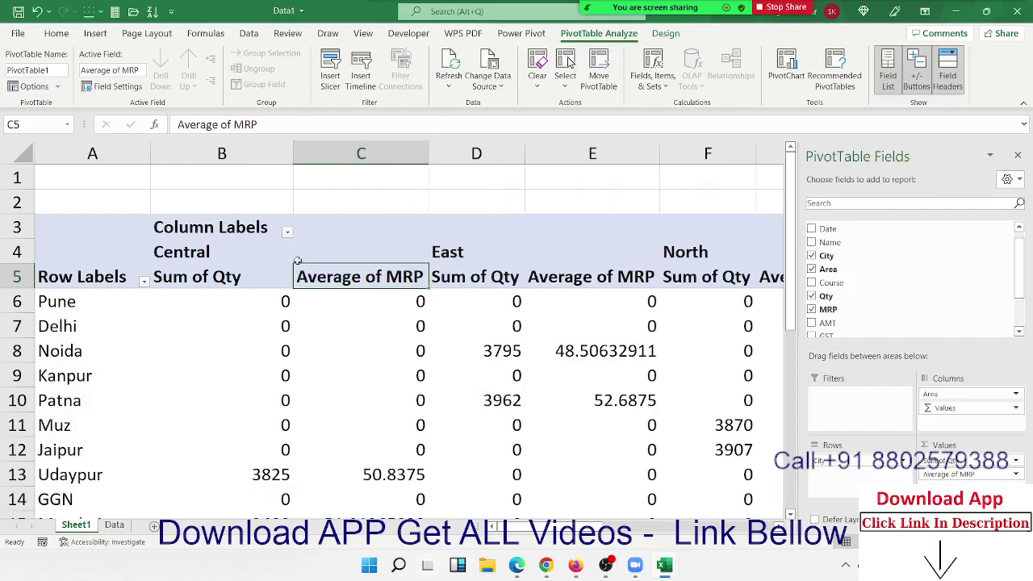
drag(238, 278, 334, 278)
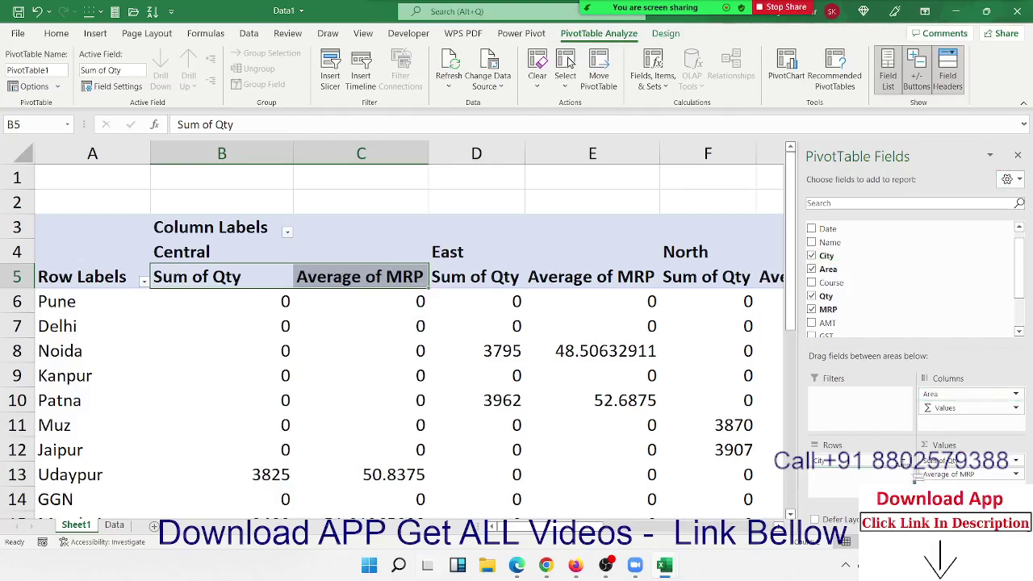
Move Area into Rows above City and drag Average of MRP out of Values.
drag(903, 462, 856, 461)
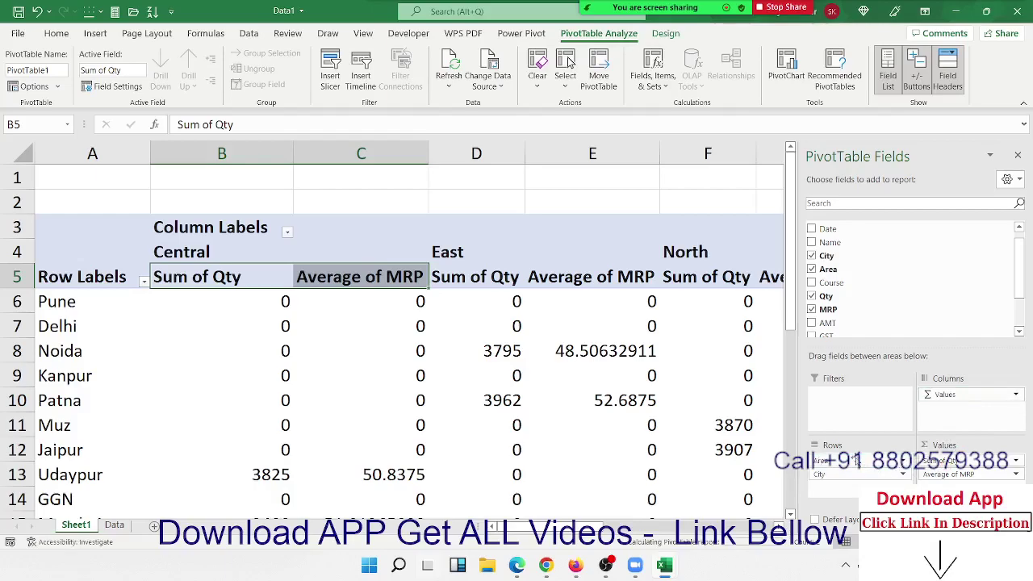
click(150, 251)
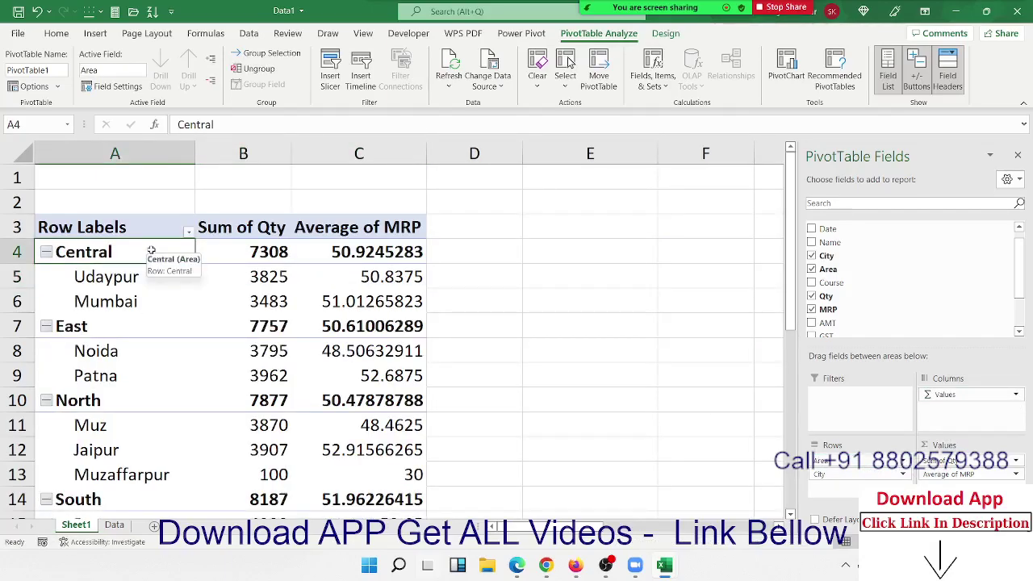
click(269, 228)
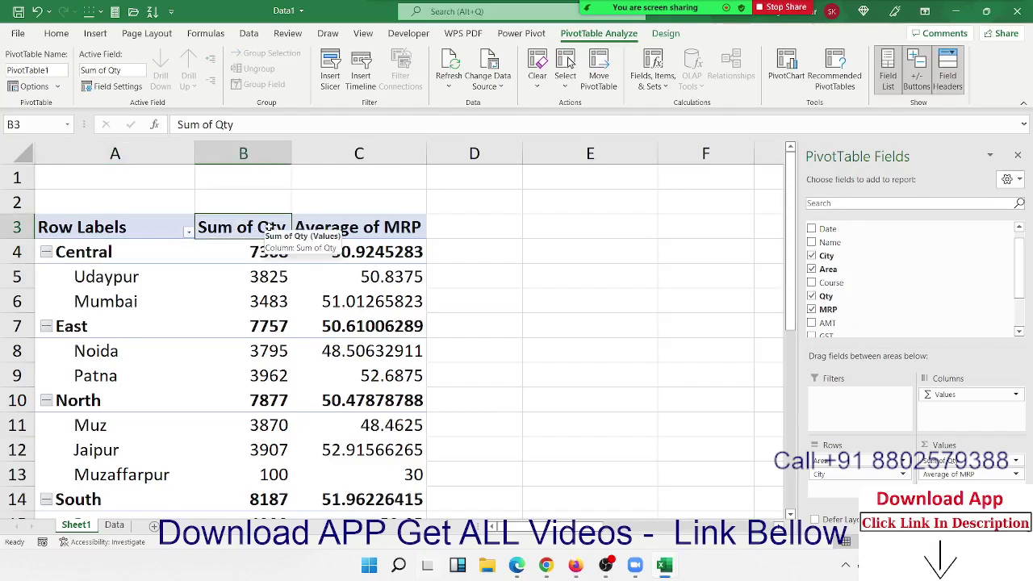
drag(475, 226, 629, 217)
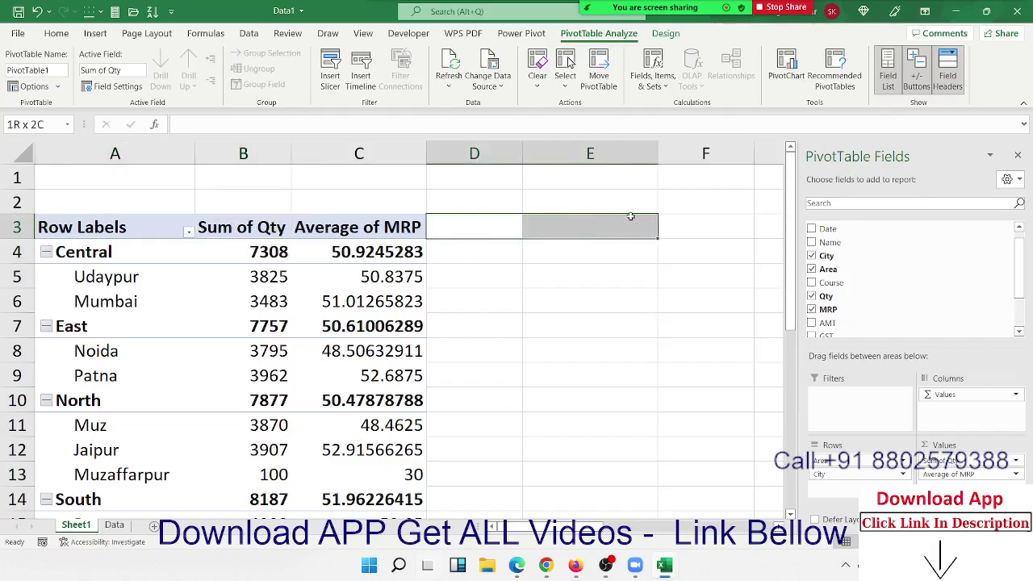
click(315, 267)
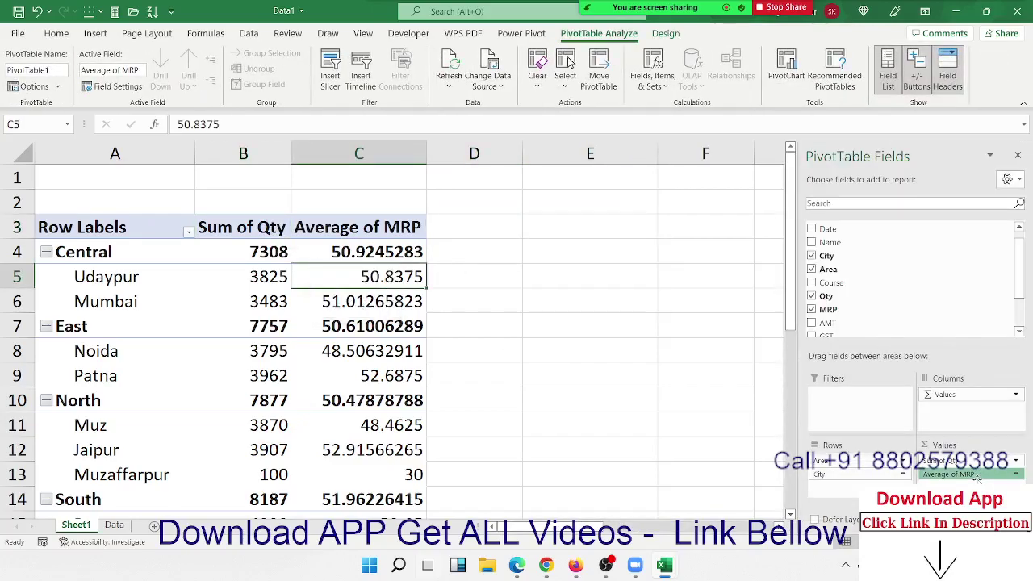
drag(976, 474, 911, 310)
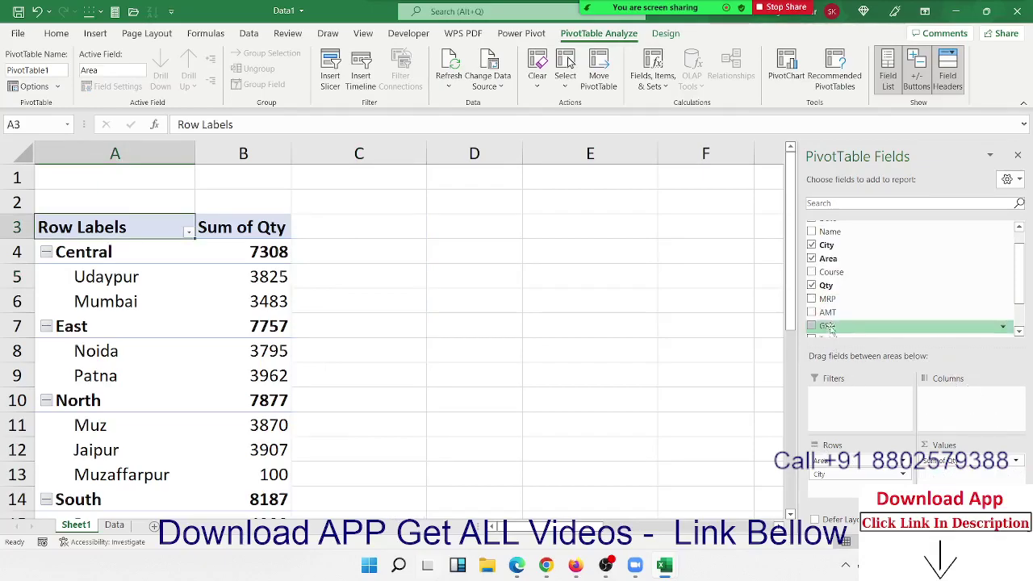
Add MRP back as Sum of MRP and move Σ Values to Rows under each city.
mouse_move(831, 299)
mouse_down()
mouse_move(957, 407)
mouse_move(968, 476)
mouse_up()
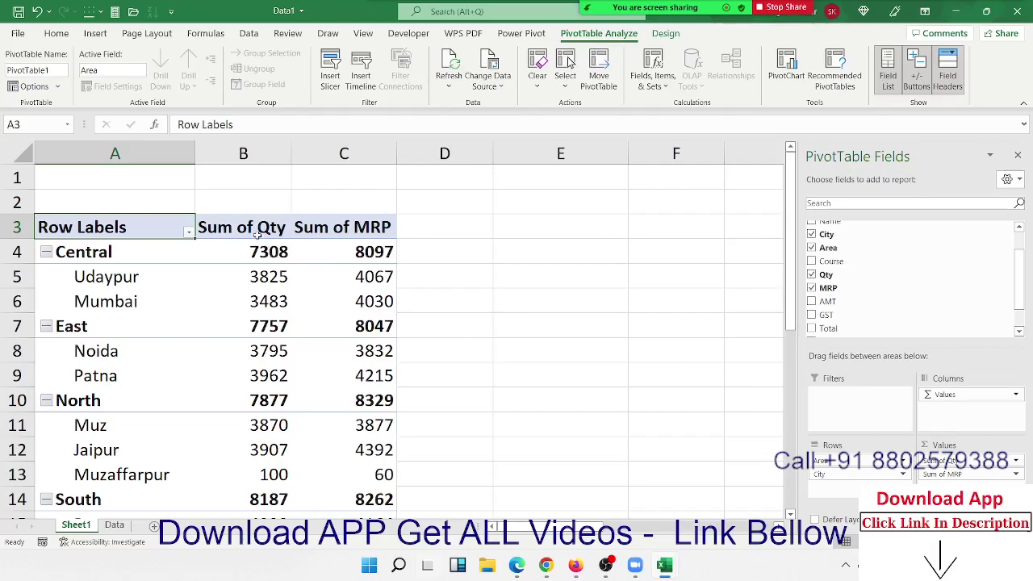
drag(257, 232, 565, 232)
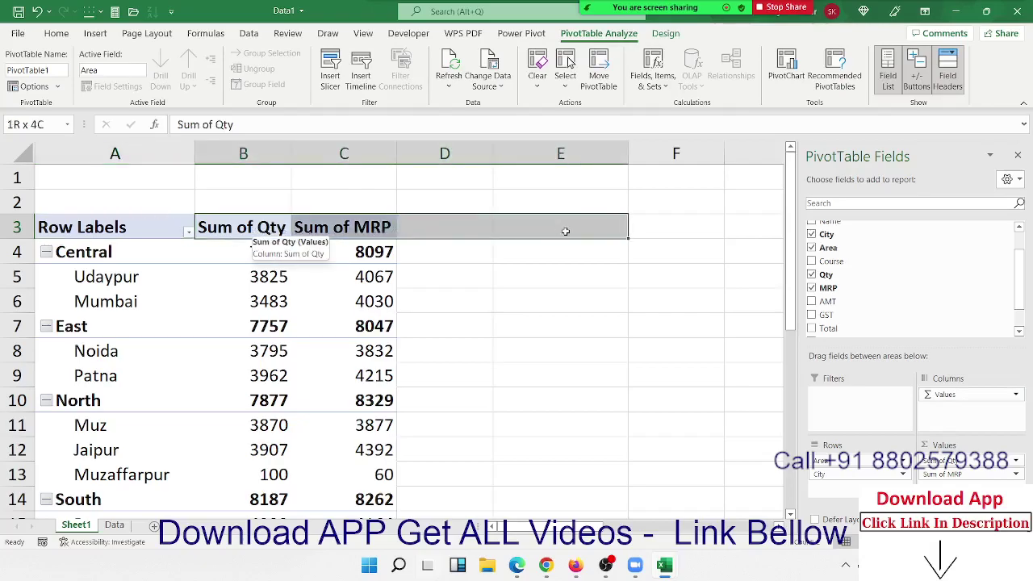
click(251, 317)
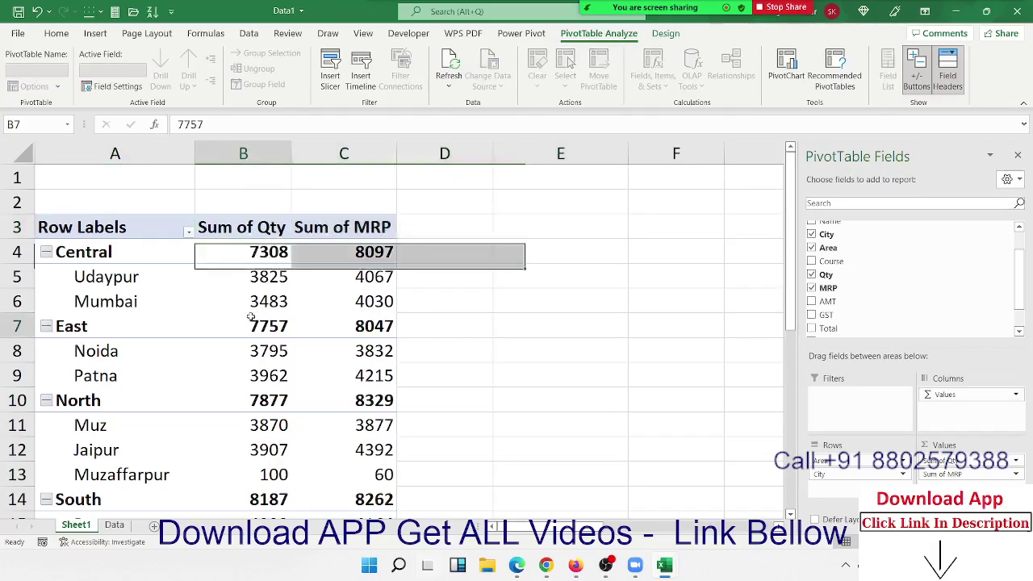
drag(975, 394, 839, 484)
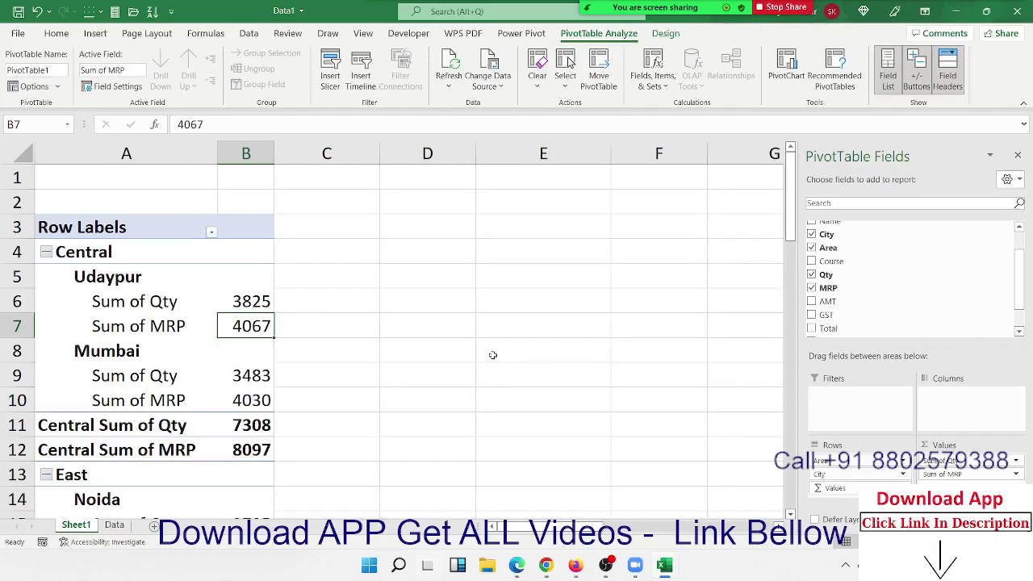
Move Σ Values back to Columns so Sum of Qty and Sum of MRP sit side by side.
scroll(250, 379, down, 3)
scroll(242, 379, down, 1)
scroll(226, 367, up, 4)
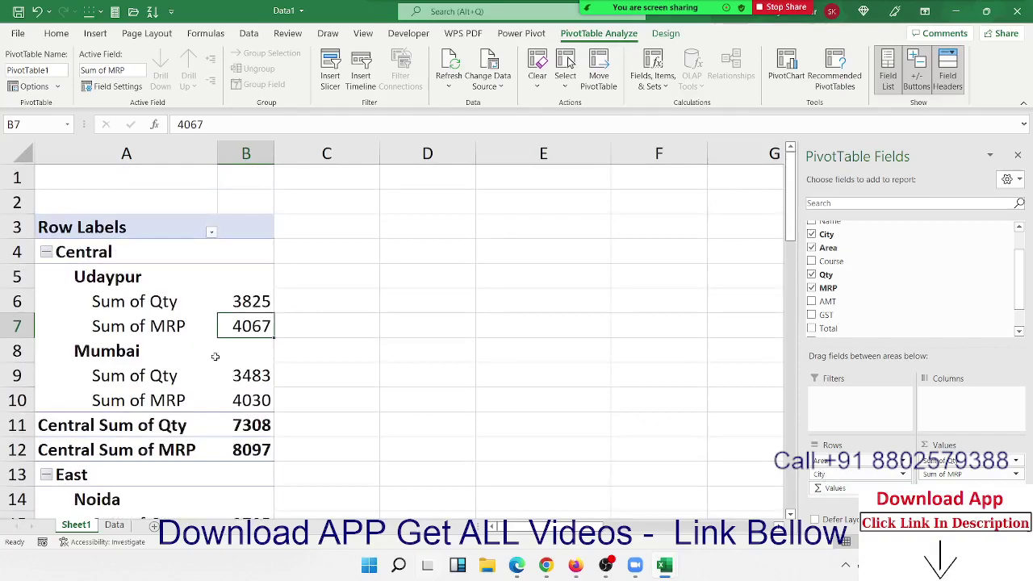
click(109, 254)
click(105, 282)
drag(183, 291, 257, 302)
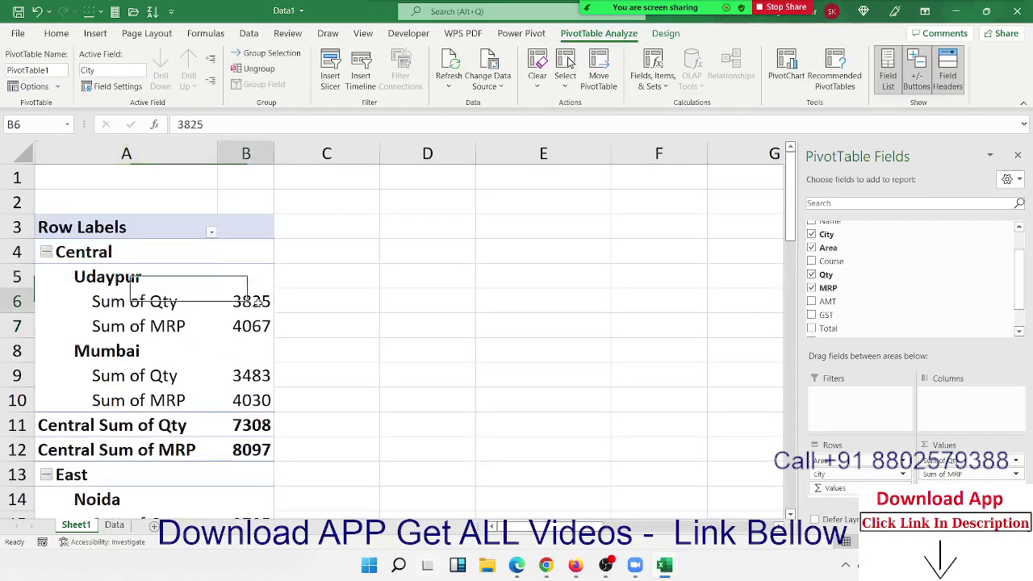
click(121, 350)
click(235, 375)
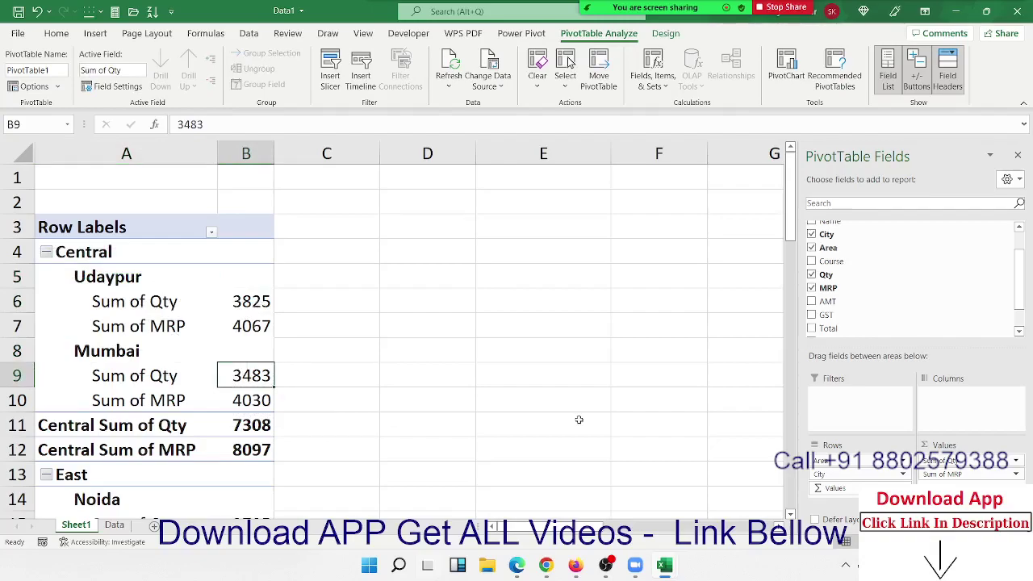
drag(835, 488, 944, 395)
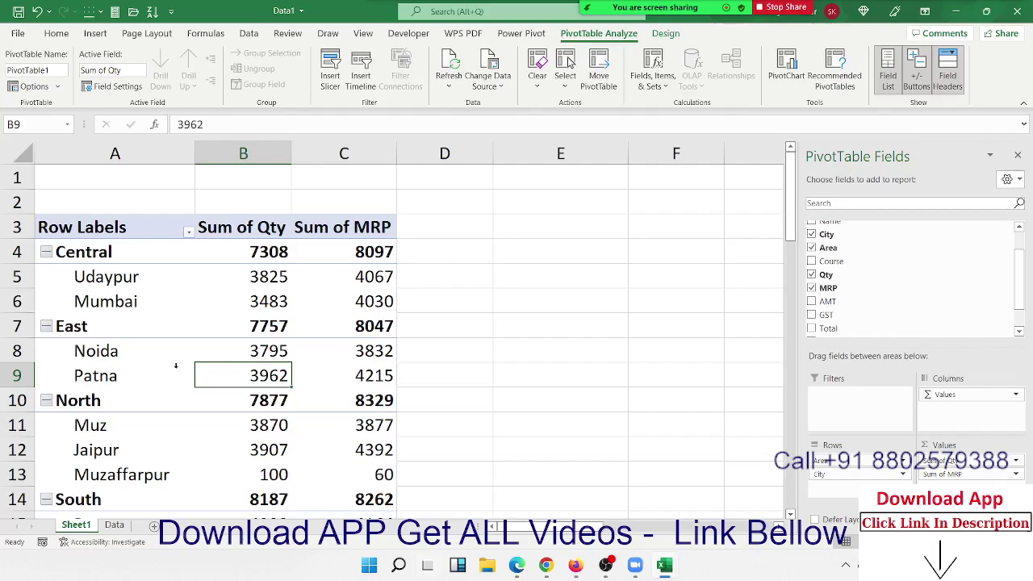
click(47, 253)
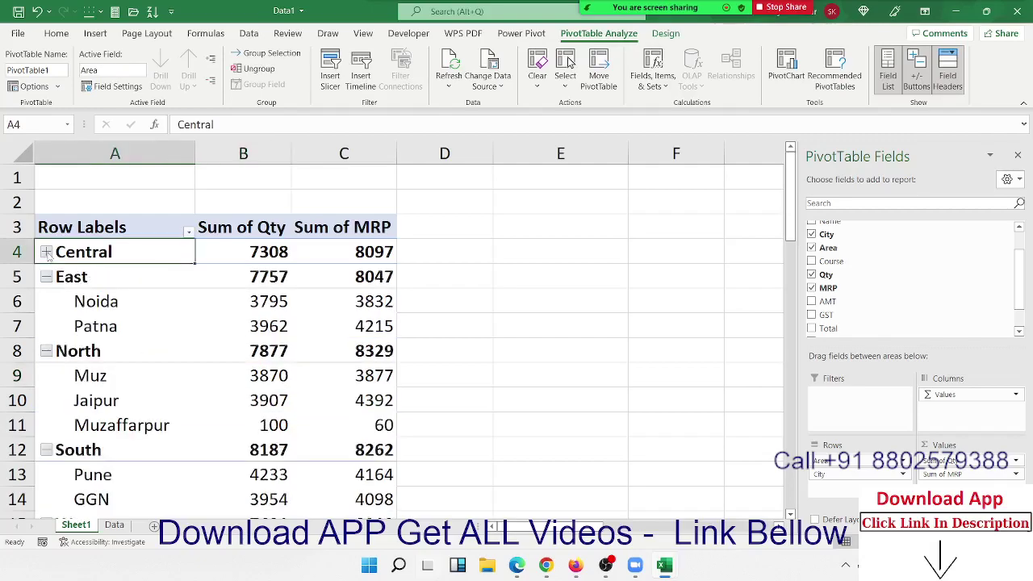
click(46, 252)
click(47, 252)
click(46, 278)
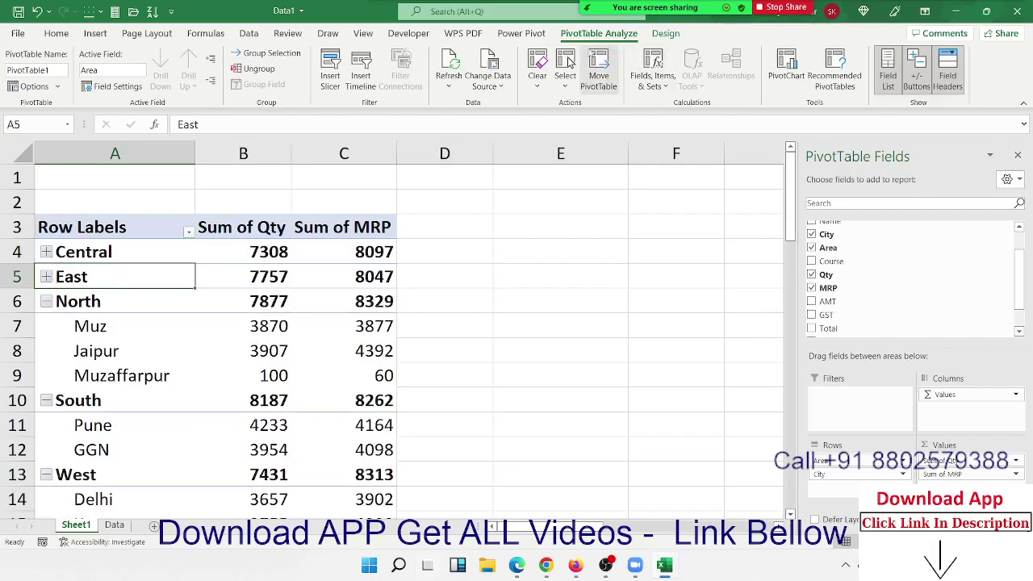
click(210, 81)
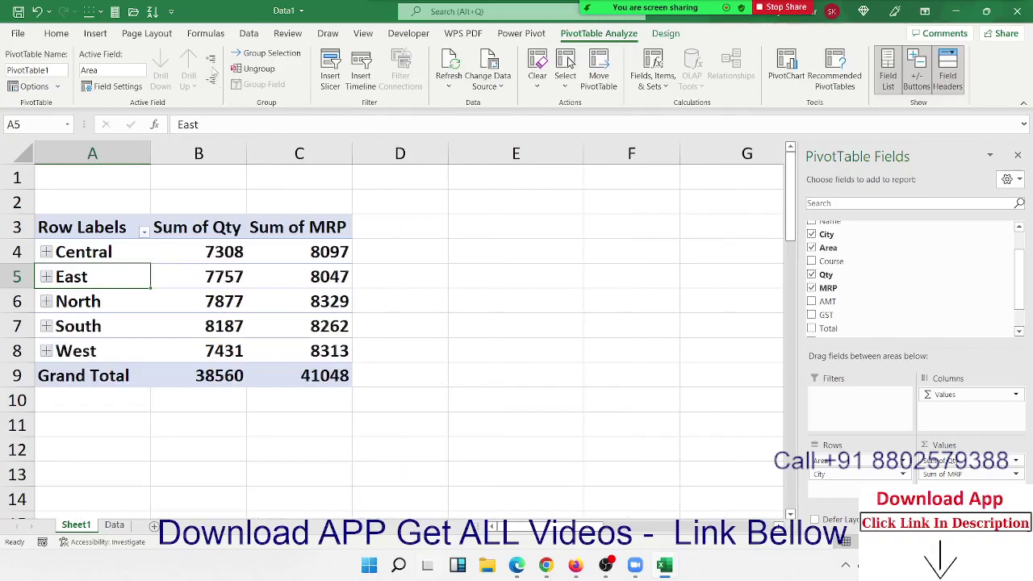
click(210, 59)
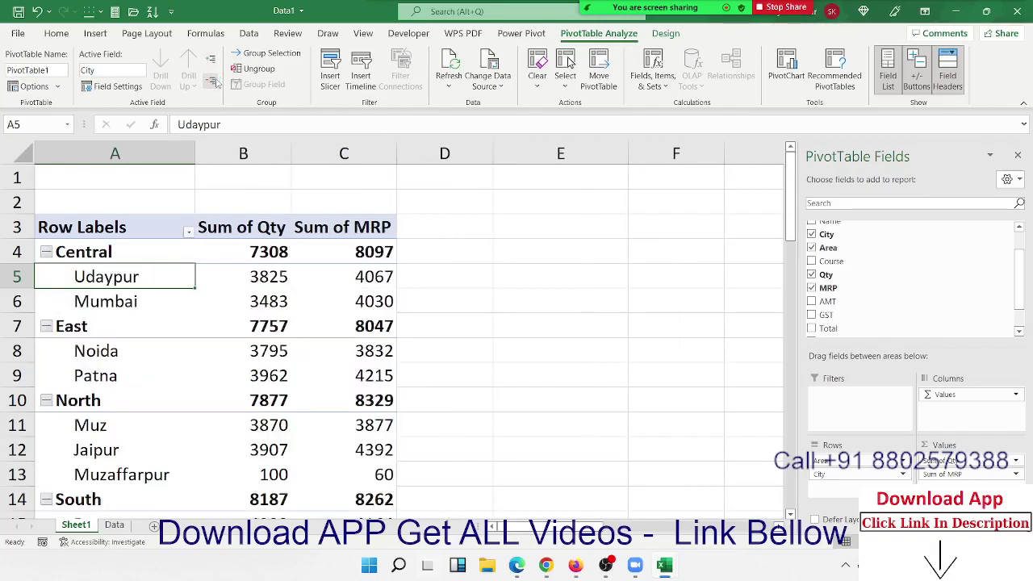
click(215, 81)
click(277, 309)
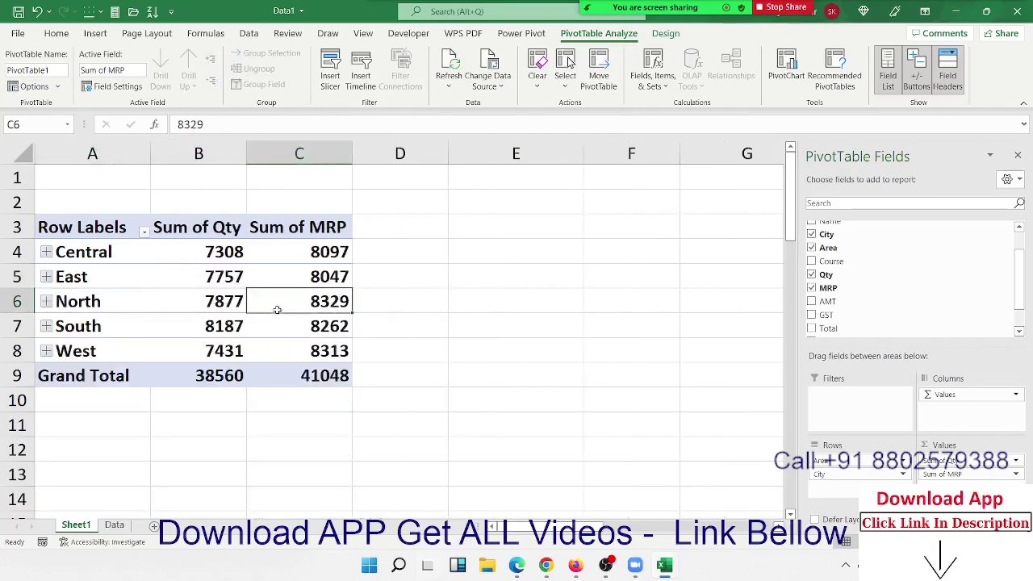
mouse_move(276, 310)
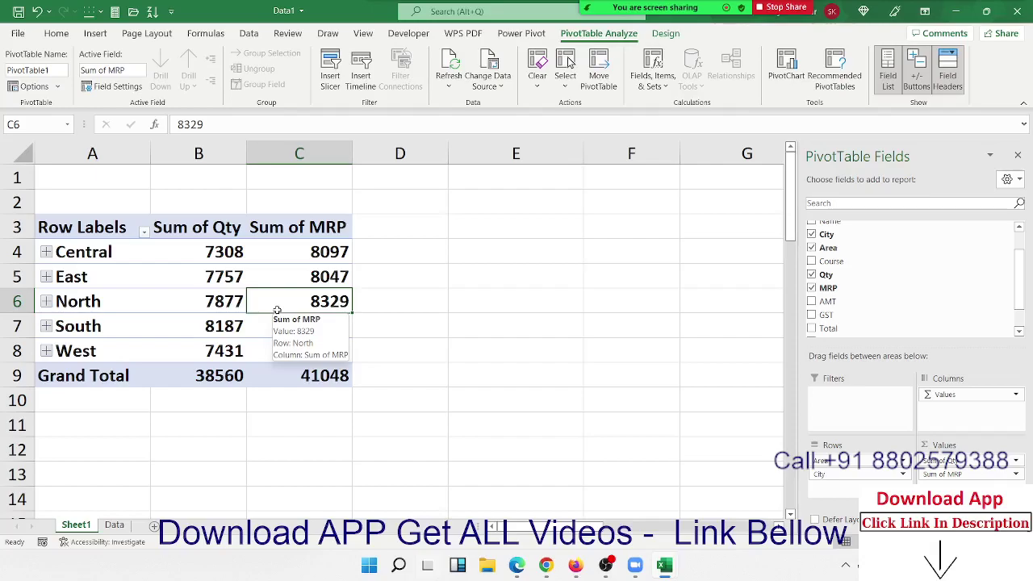
click(46, 276)
mouse_move(76, 301)
mouse_down()
mouse_move(283, 348)
mouse_move(329, 327)
mouse_up()
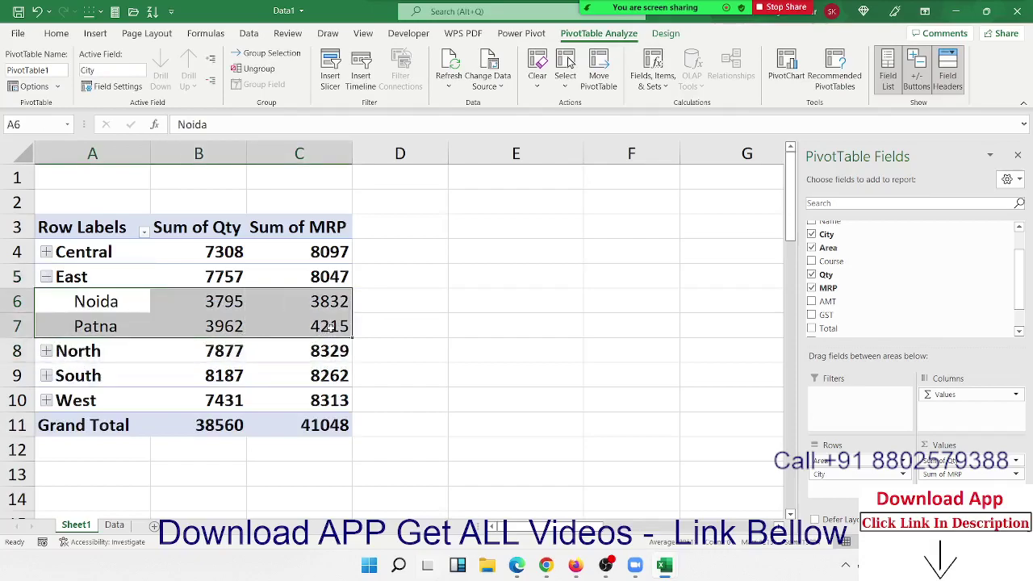
click(46, 276)
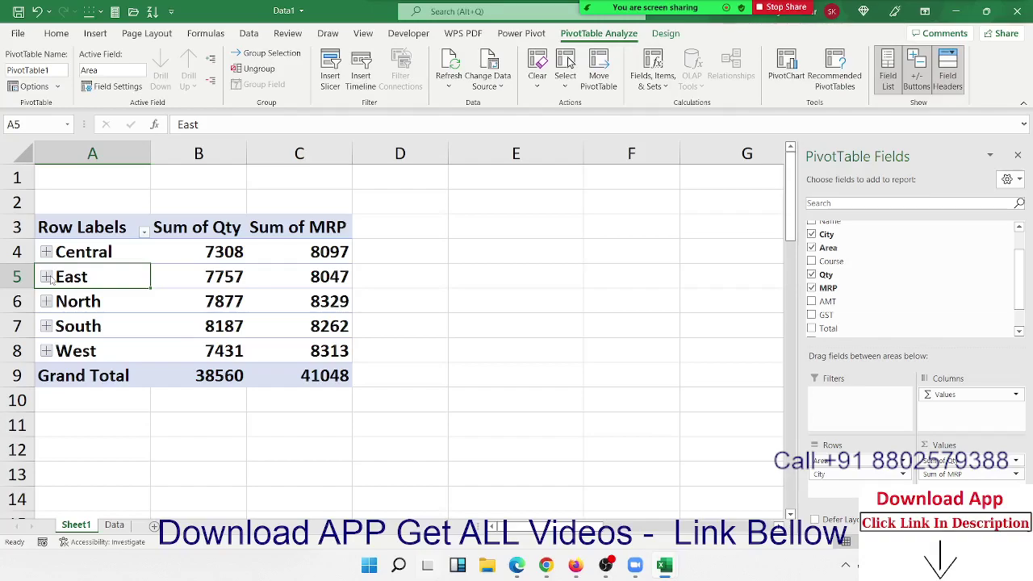
click(211, 59)
click(143, 409)
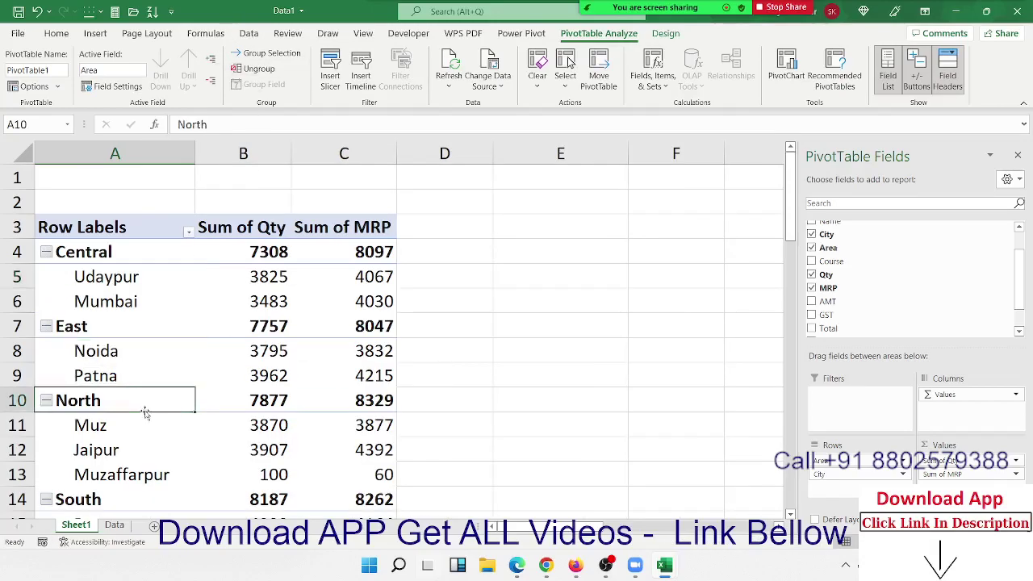
click(115, 153)
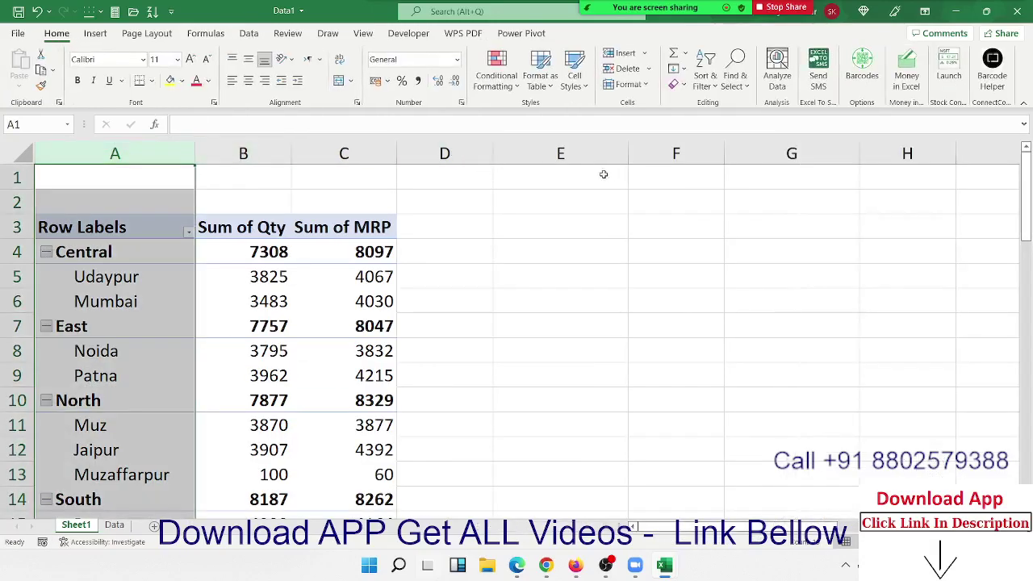
key(ctrl+c)
click(656, 179)
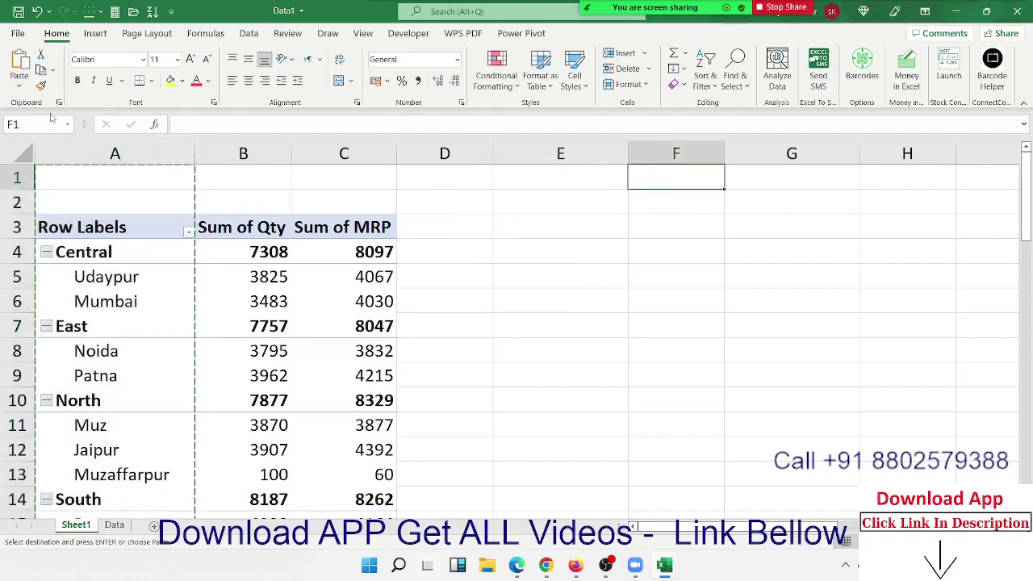
click(19, 81)
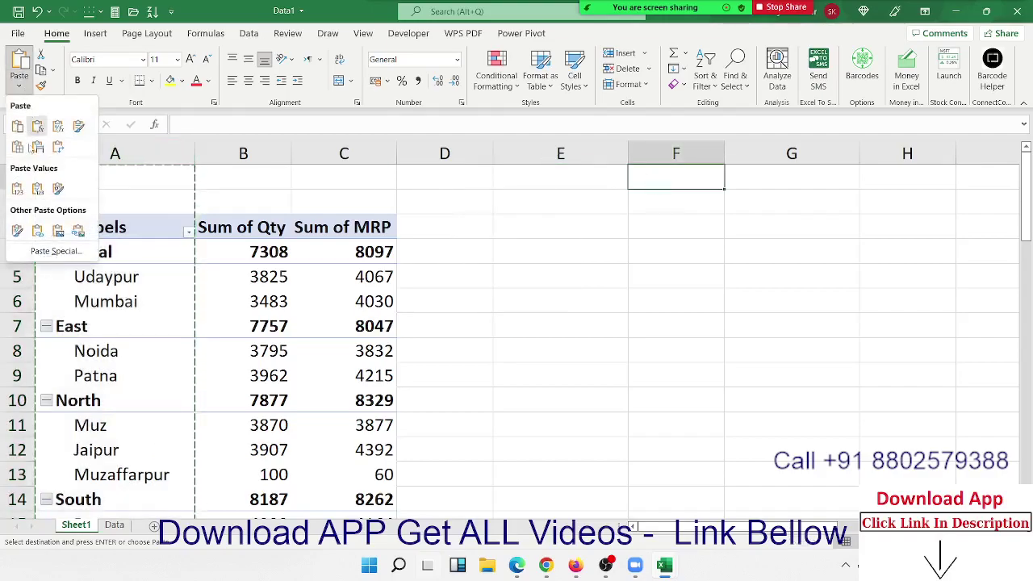
click(18, 190)
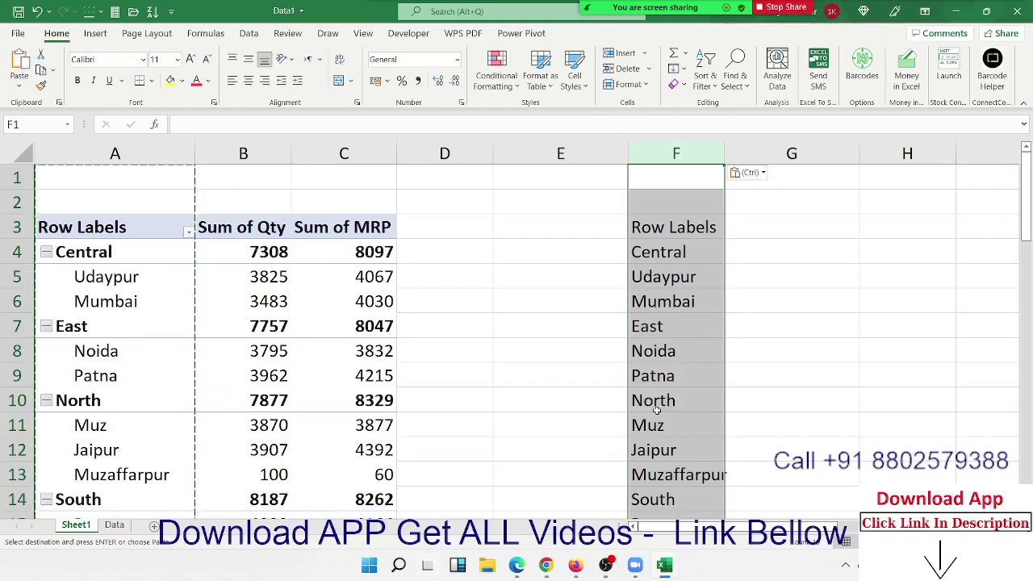
key(ctrl+z)
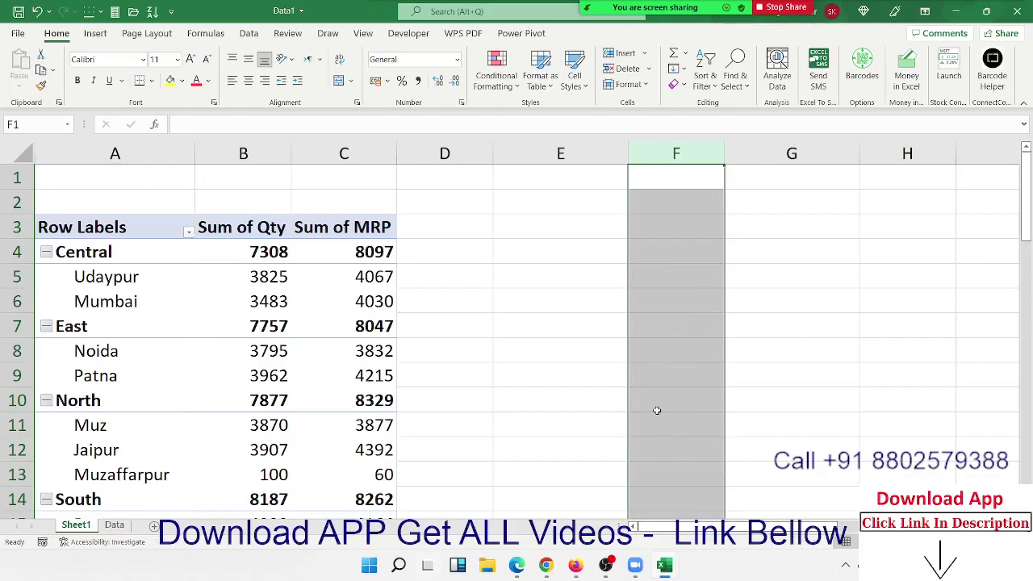
click(569, 228)
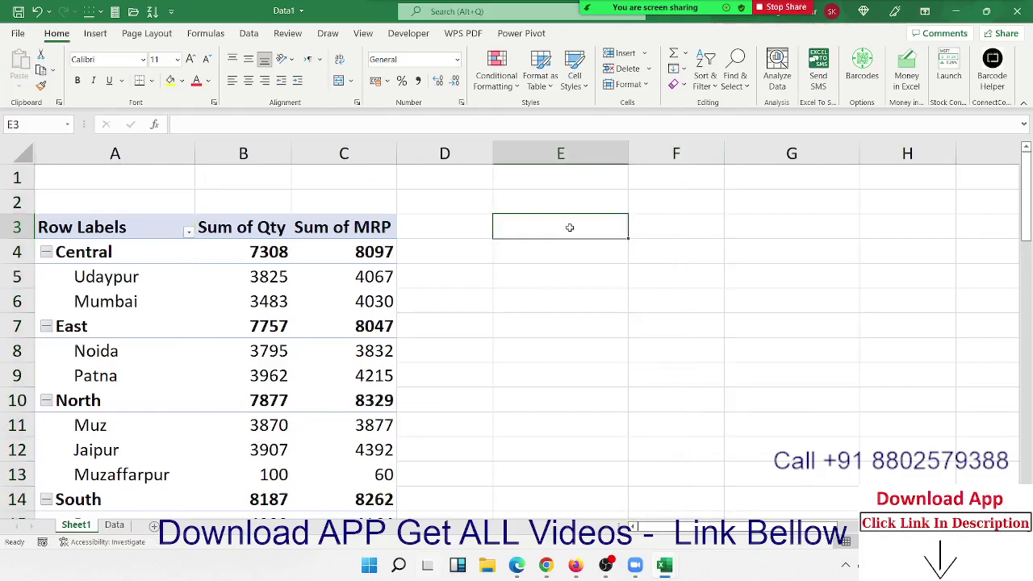
click(679, 226)
click(786, 232)
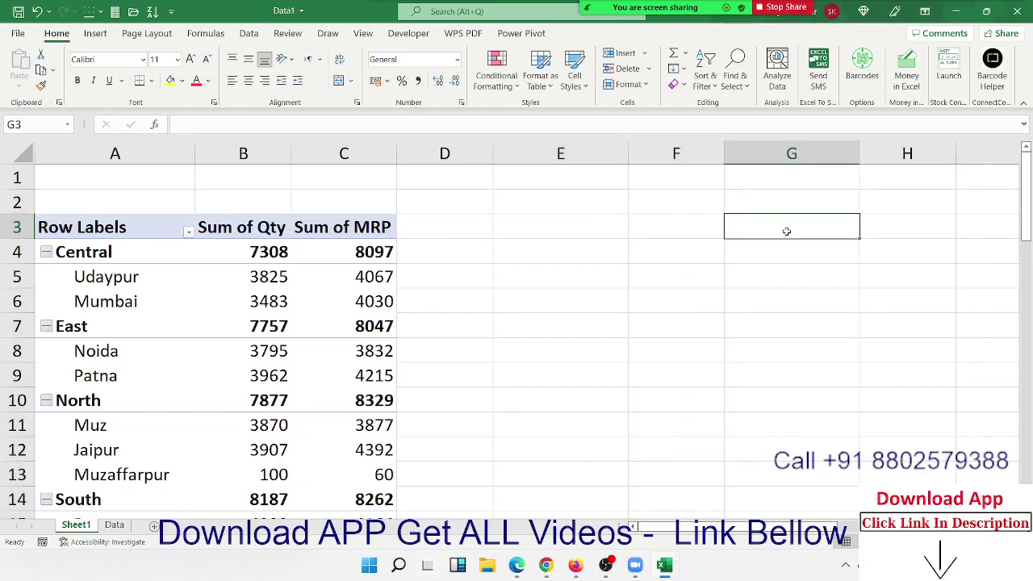
click(121, 155)
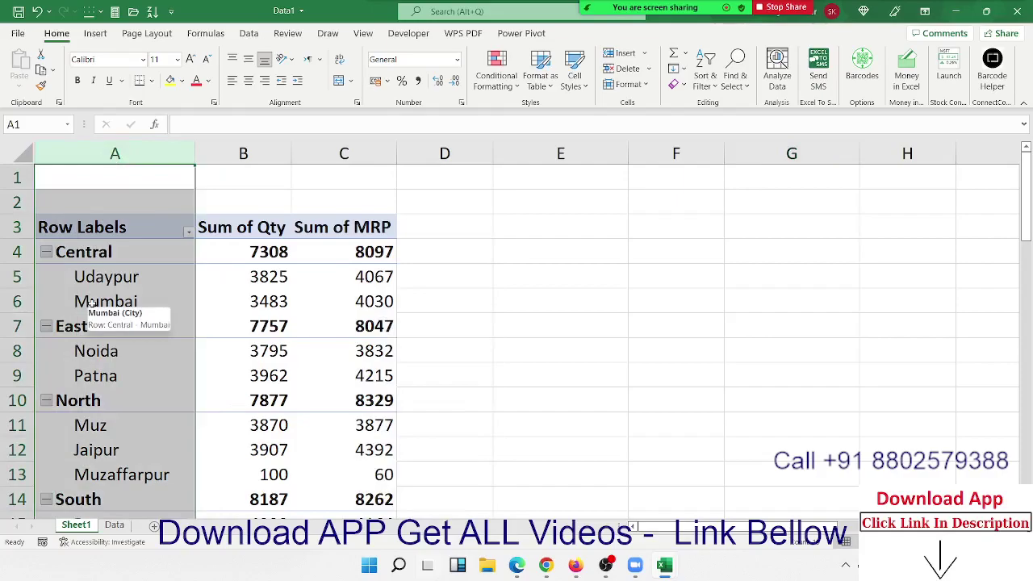
click(110, 274)
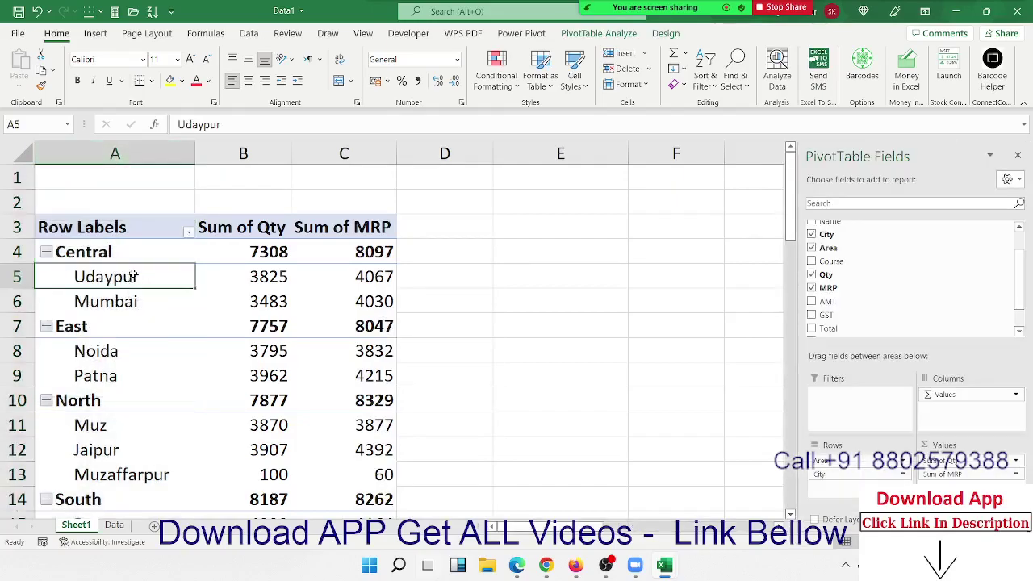
right_click(133, 275)
click(224, 526)
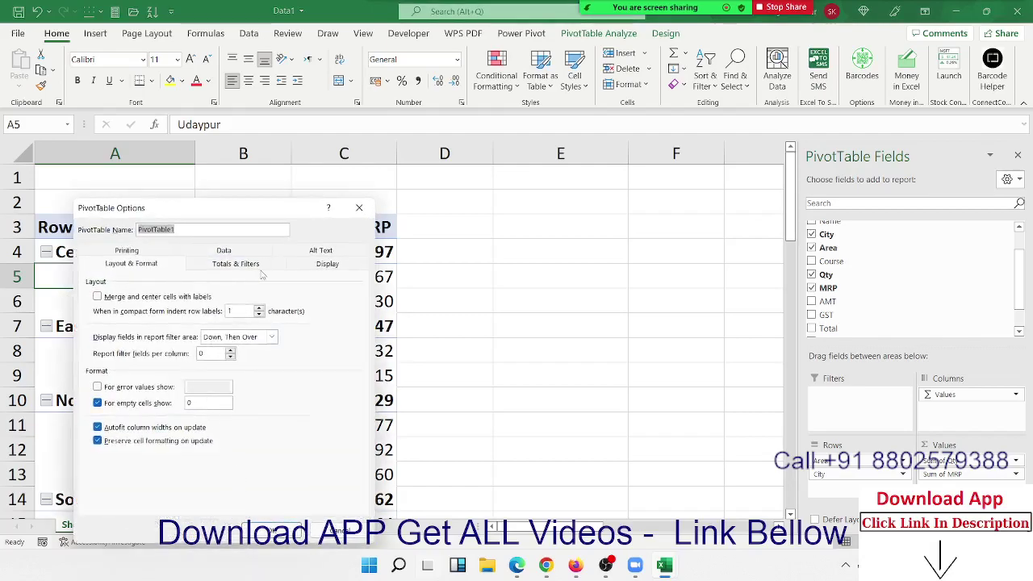
click(313, 267)
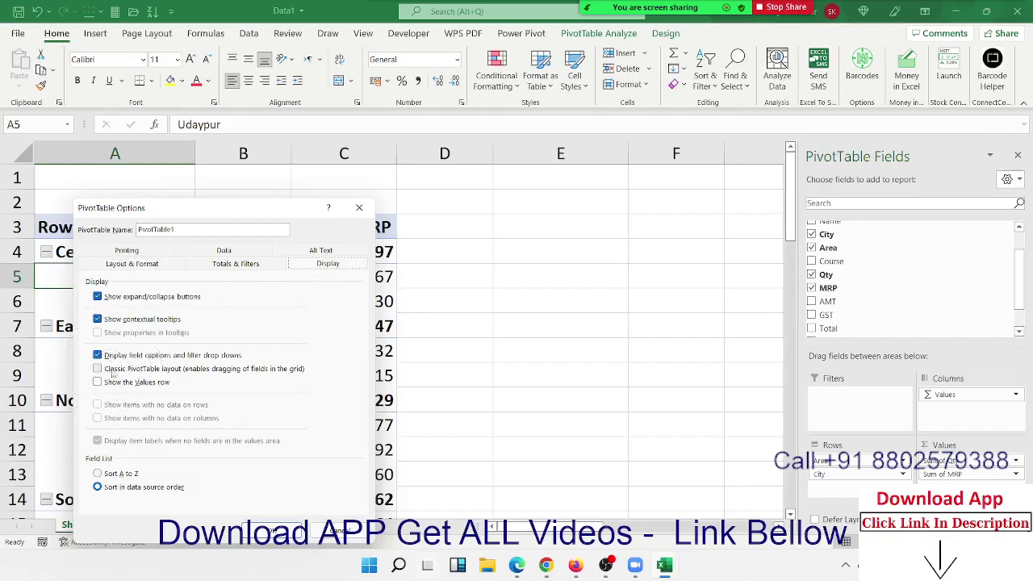
click(343, 530)
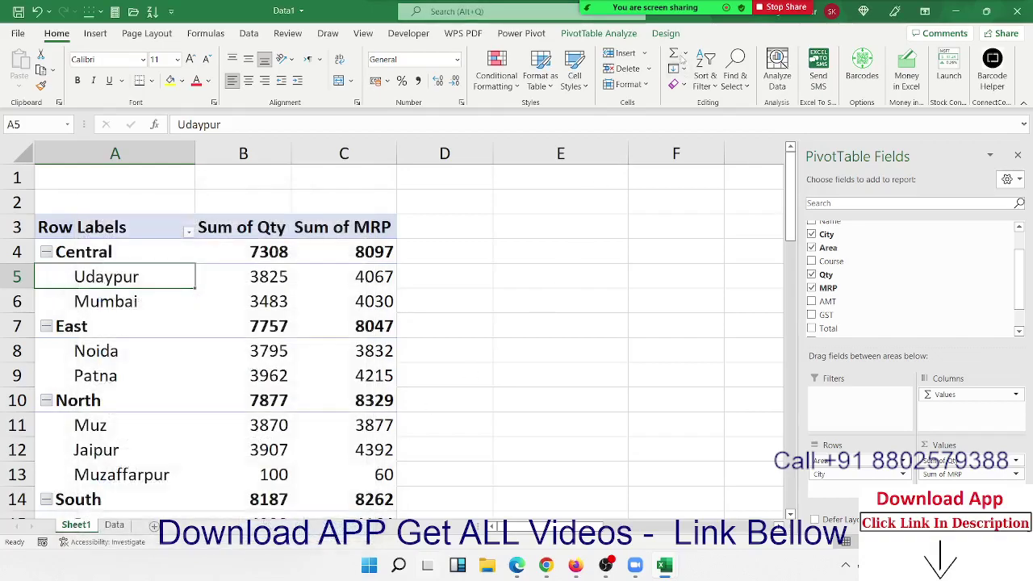
click(666, 33)
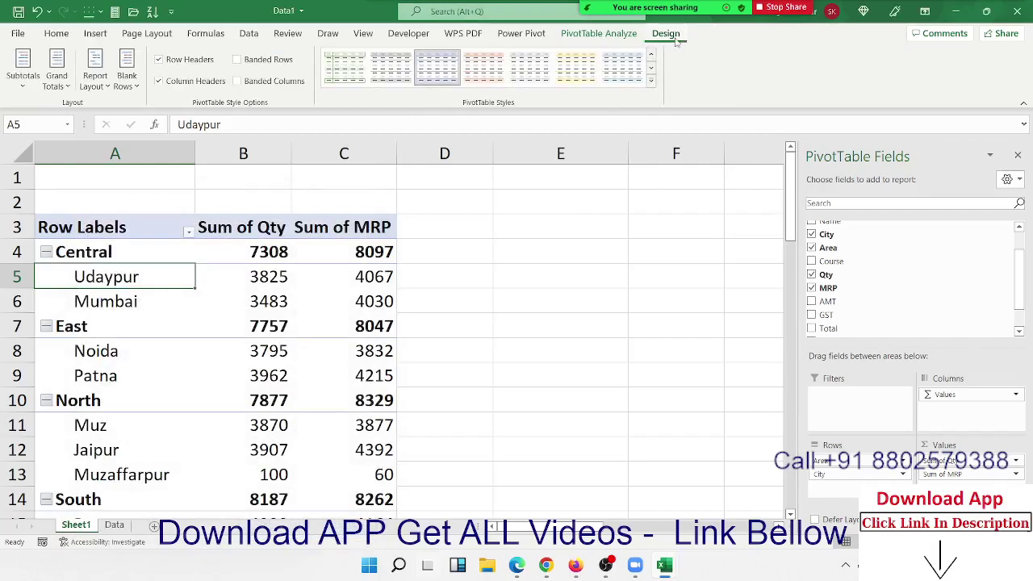
Switch the pivot table's report layout to Tabular Form.
click(95, 77)
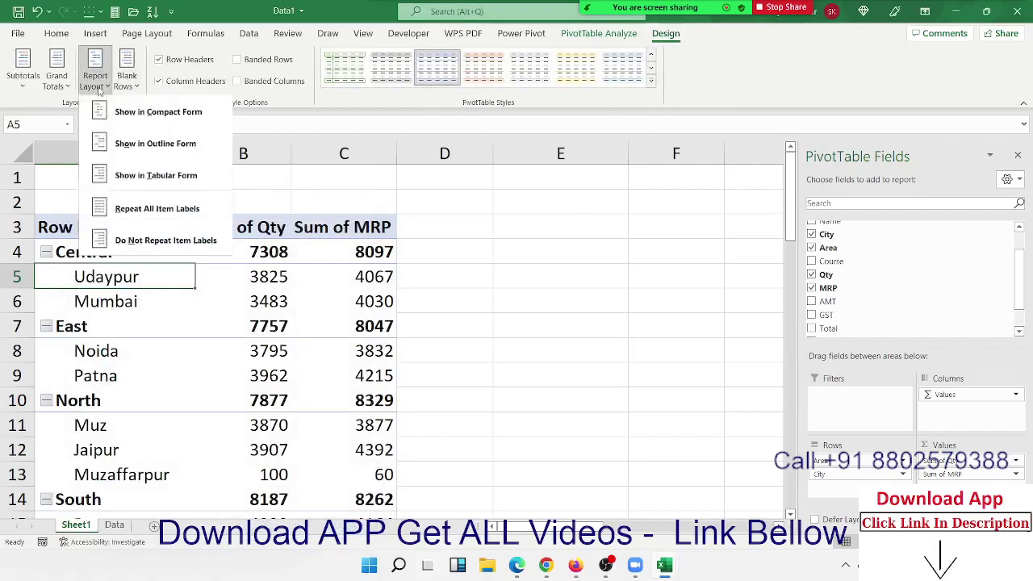
click(131, 175)
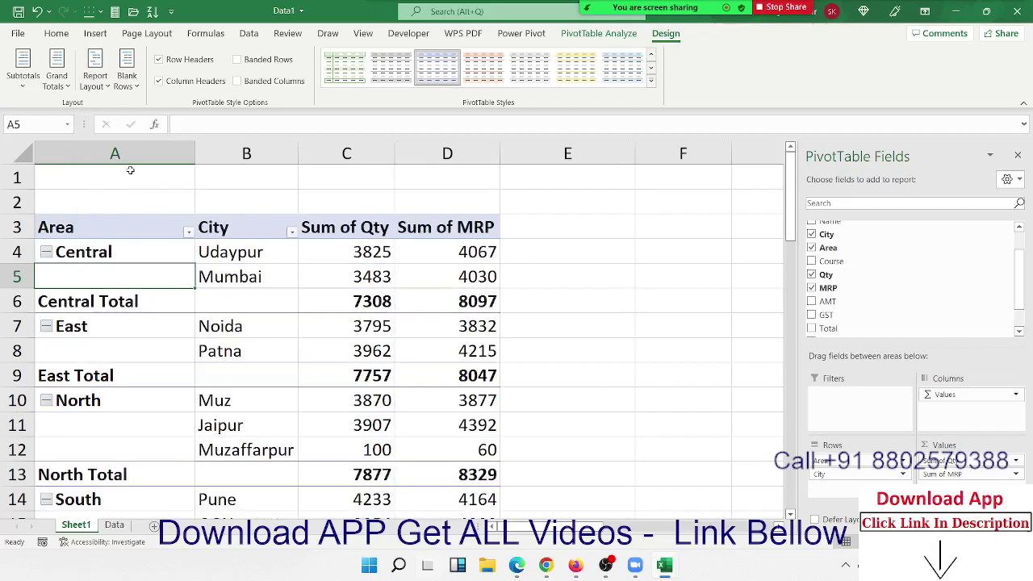
click(357, 395)
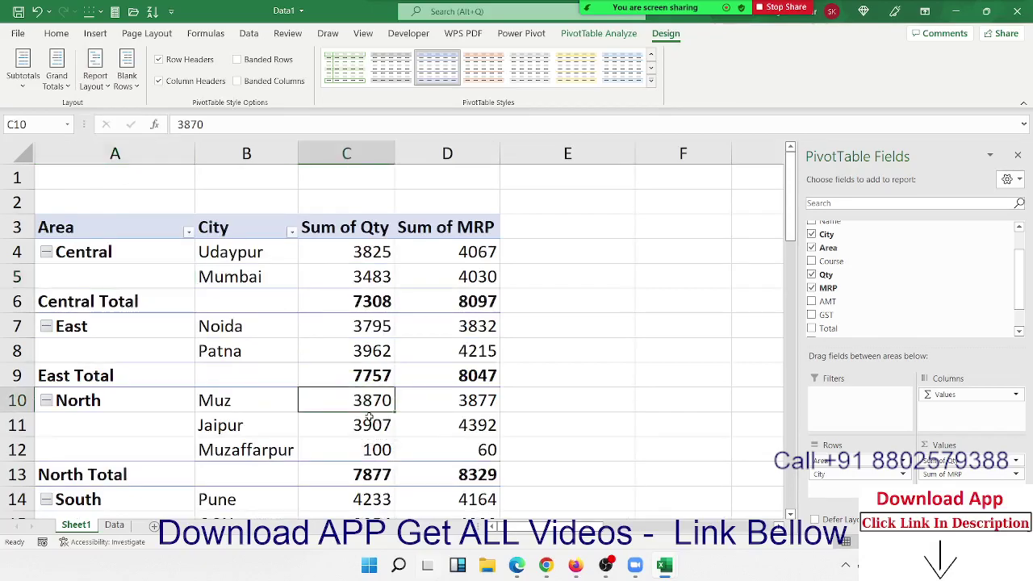
scroll(333, 414, down, 8)
scroll(334, 414, down, 2)
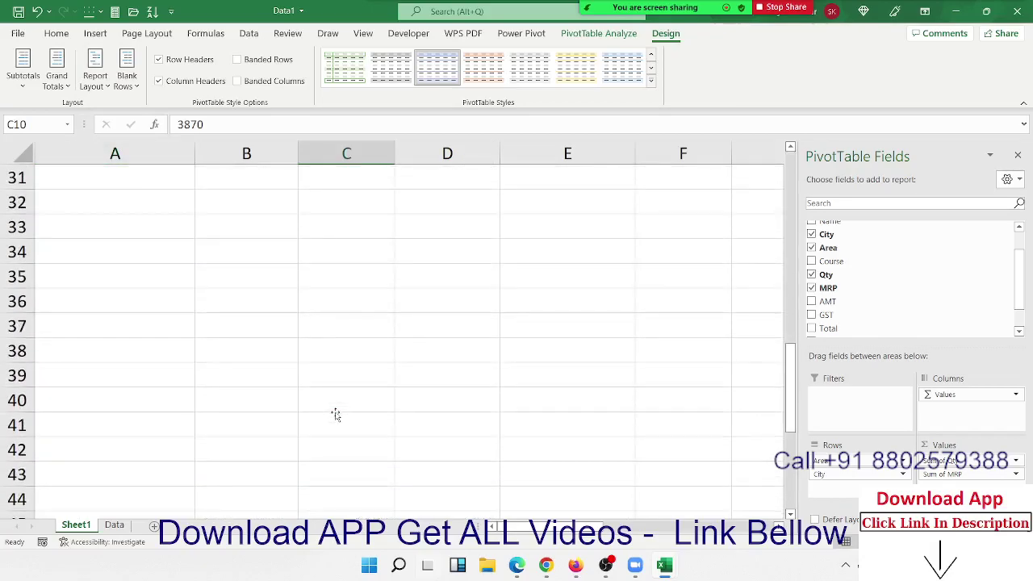
scroll(271, 380, up, 10)
Select the Central Total and East Total rows to review the area subtotals.
click(153, 251)
click(156, 302)
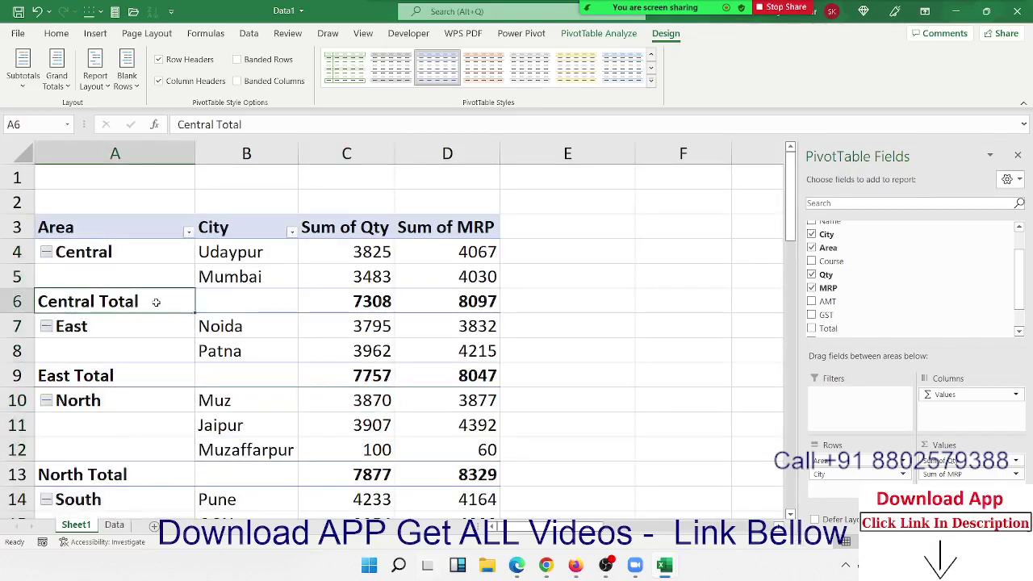
drag(158, 304, 438, 305)
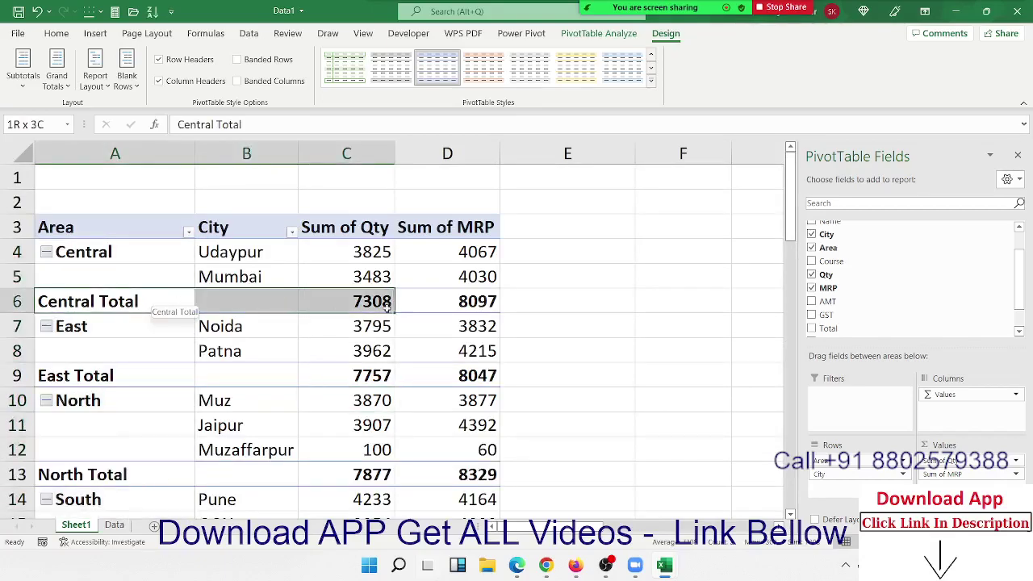
click(188, 378)
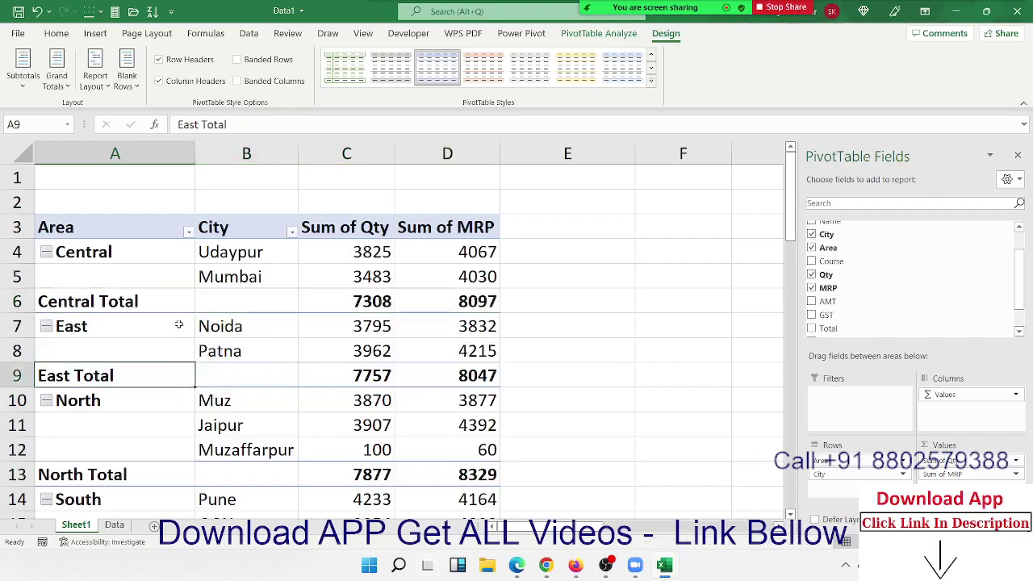
click(161, 305)
Turn off the Area subtotals from the Central Total row's context menu.
right_click(165, 307)
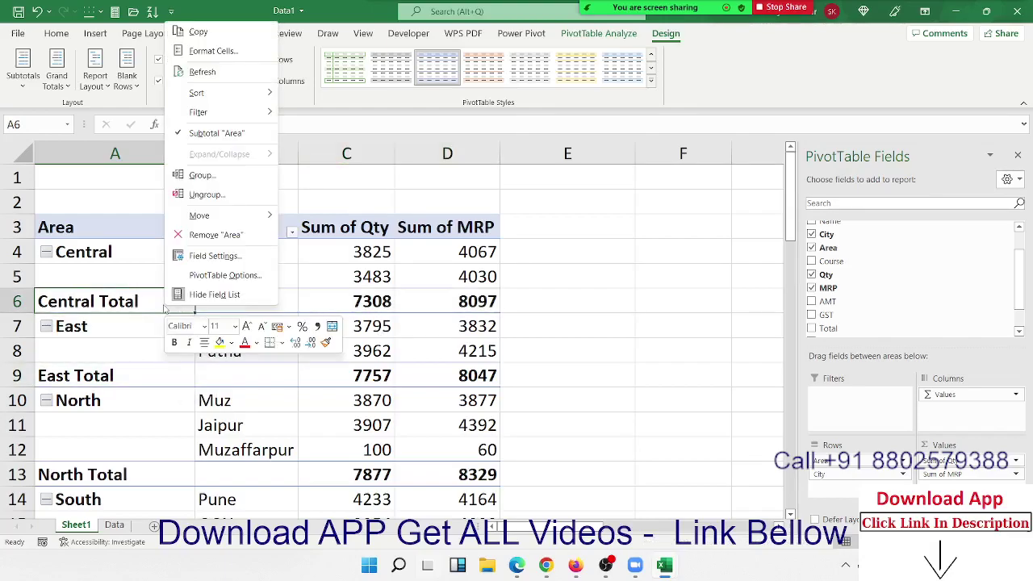
click(183, 133)
click(279, 301)
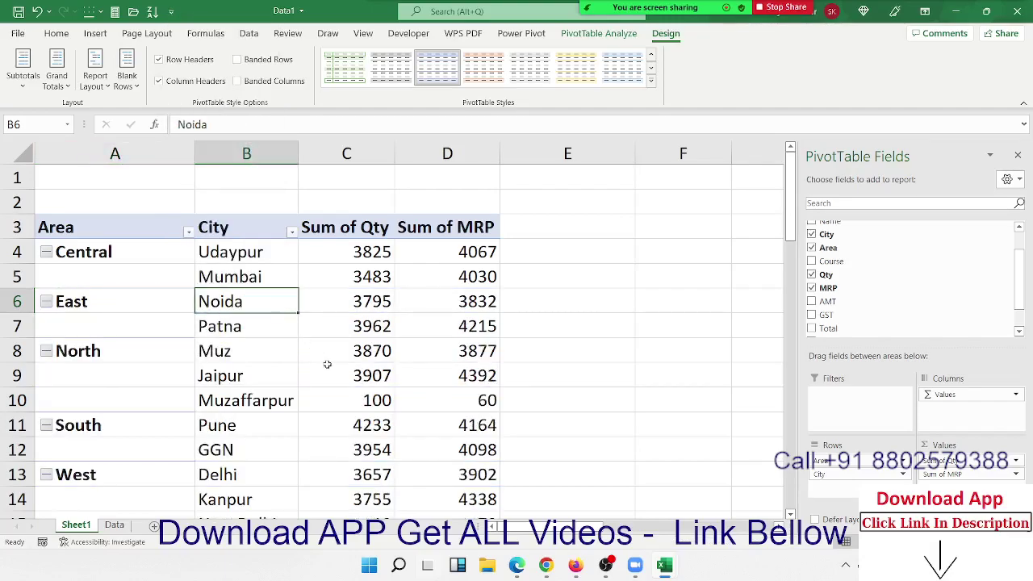
scroll(327, 365, down, 3)
scroll(327, 364, down, 3)
scroll(328, 366, up, 7)
Select cells down the City column, from Noida to GGN and Muzaffarpur's Qty 100.
click(108, 283)
click(214, 294)
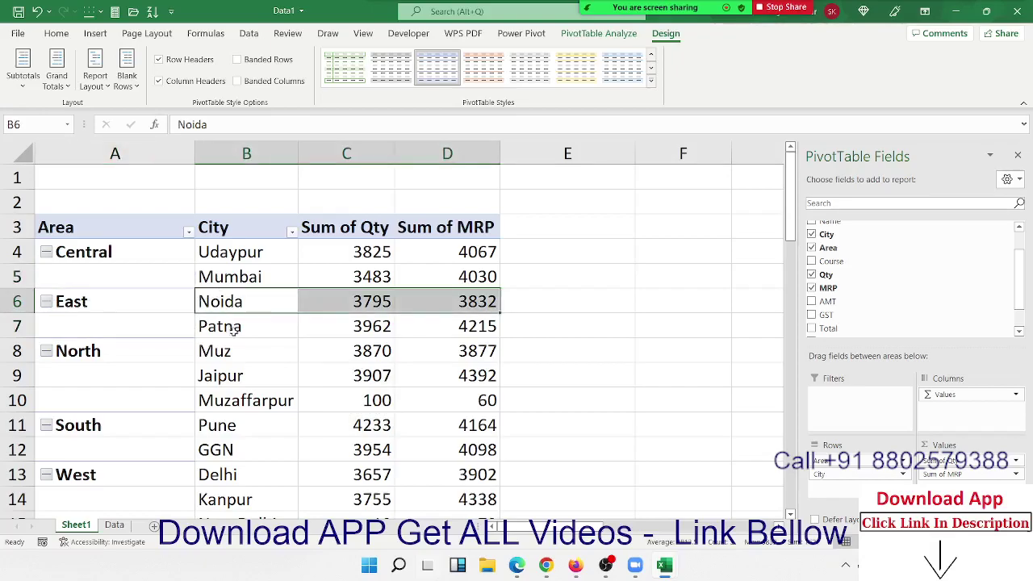
click(260, 367)
click(294, 443)
scroll(299, 444, down, 6)
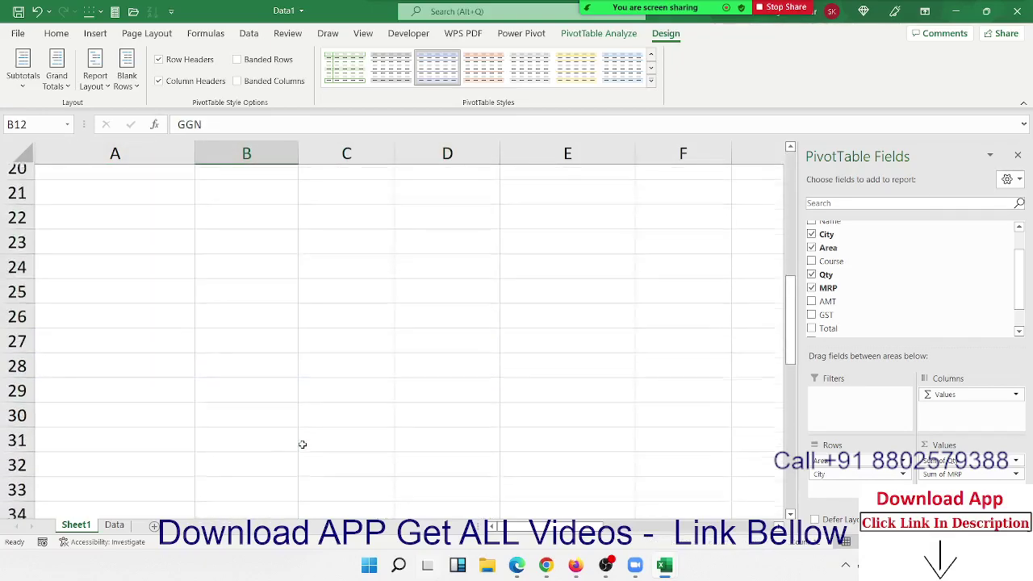
scroll(300, 445, up, 6)
click(363, 397)
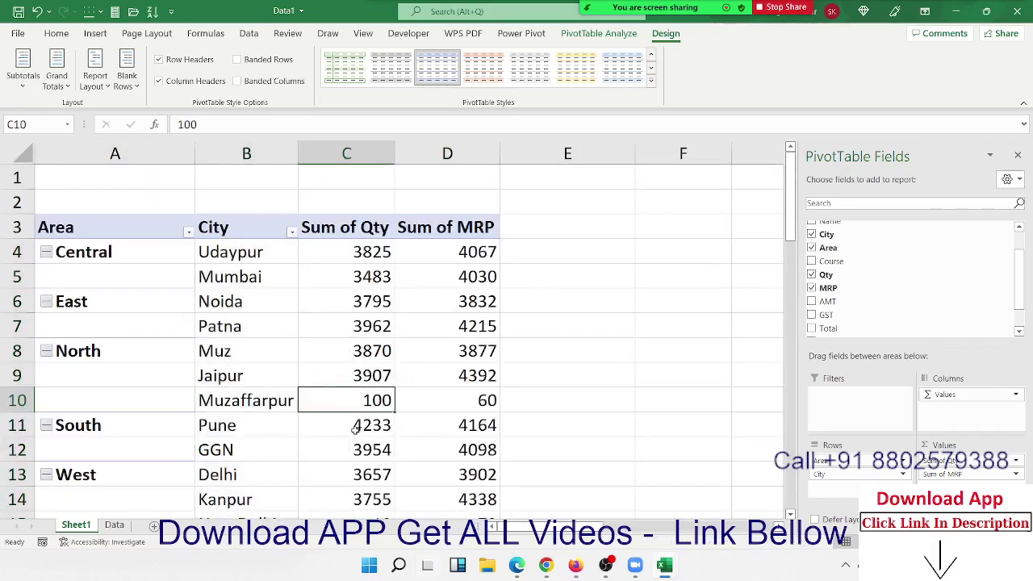
mouse_move(355, 430)
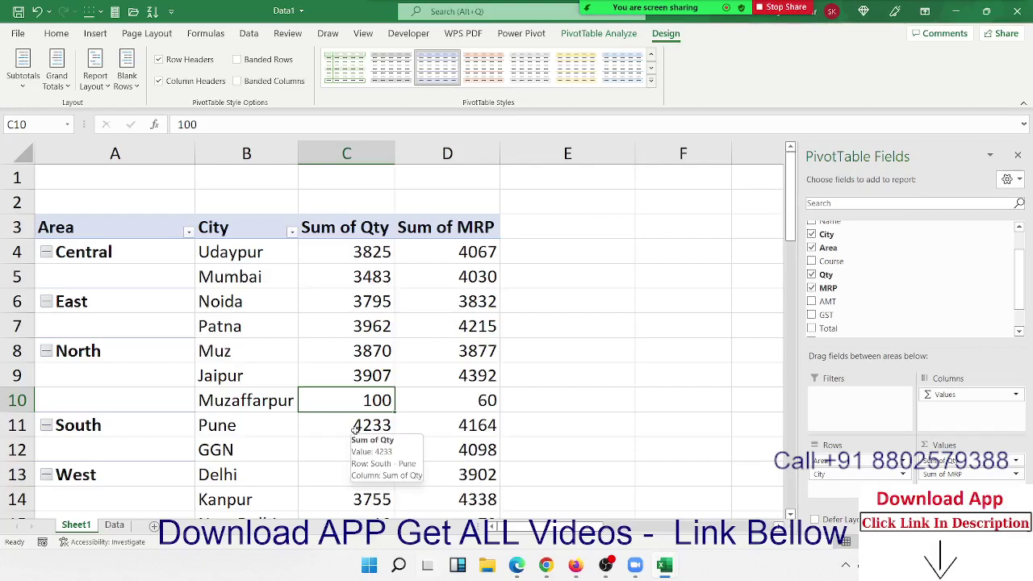
Select the Central group's rows and Mumbai's area and city cells.
click(116, 252)
drag(119, 255, 120, 270)
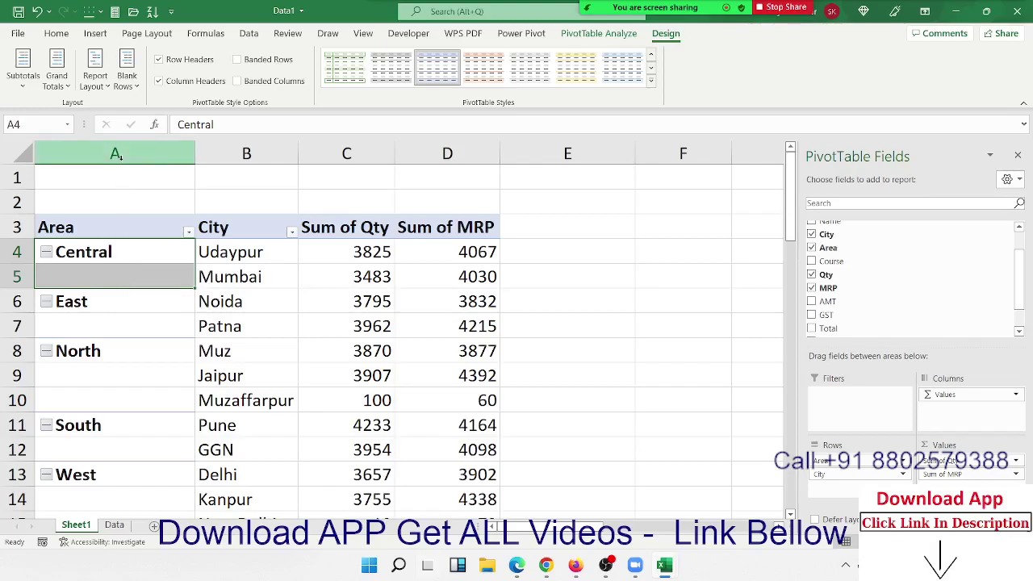
mouse_move(334, 371)
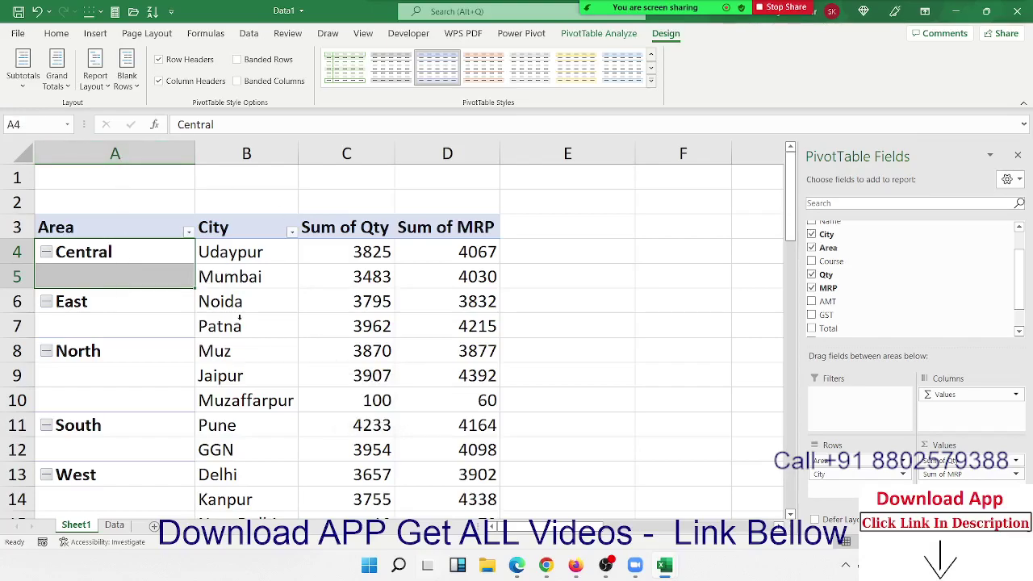
mouse_move(172, 256)
mouse_down()
mouse_move(351, 257)
mouse_move(355, 277)
mouse_up()
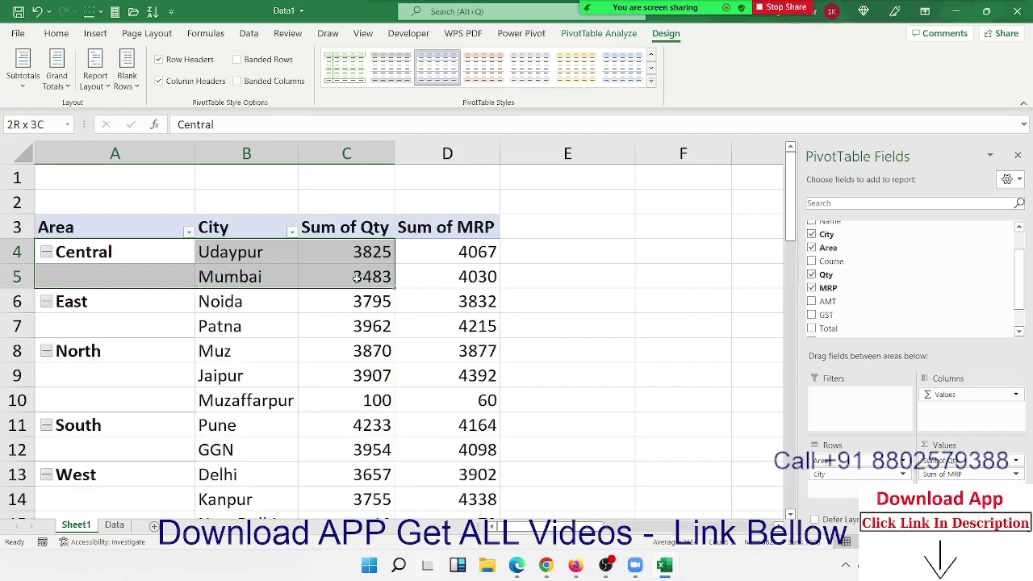
drag(355, 277, 356, 277)
mouse_move(246, 278)
mouse_down()
mouse_move(87, 274)
mouse_move(71, 401)
mouse_up()
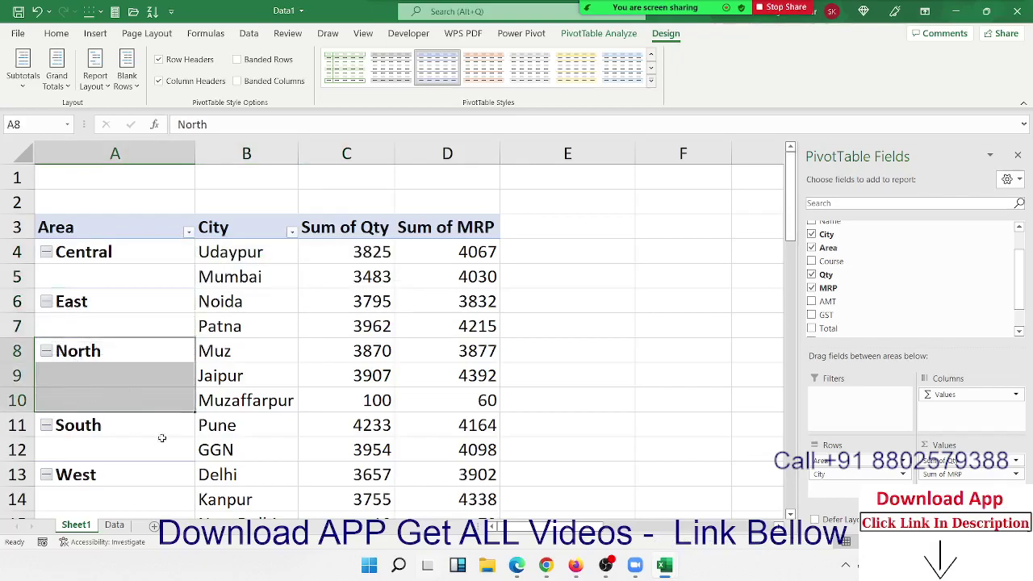
click(291, 355)
click(104, 91)
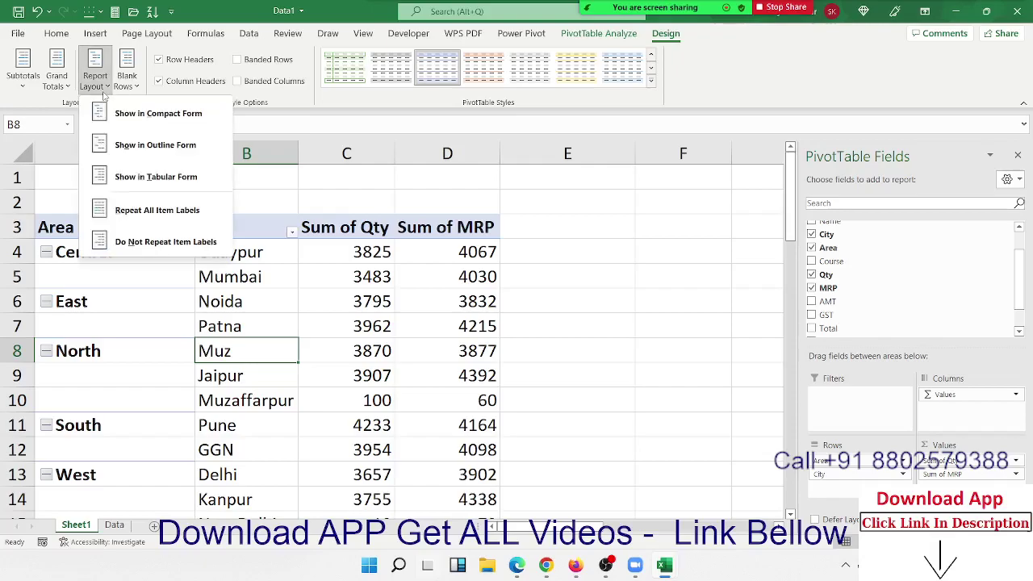
Repeat all item labels so every city row shows its Area name.
click(140, 212)
click(159, 299)
scroll(158, 298, down, 6)
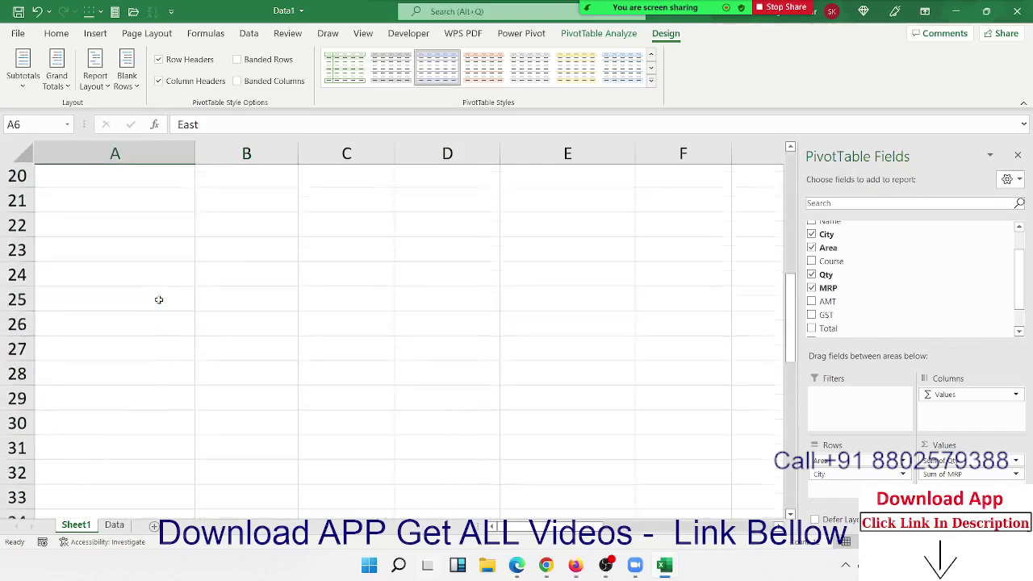
scroll(159, 298, up, 3)
scroll(288, 250, up, 3)
click(308, 301)
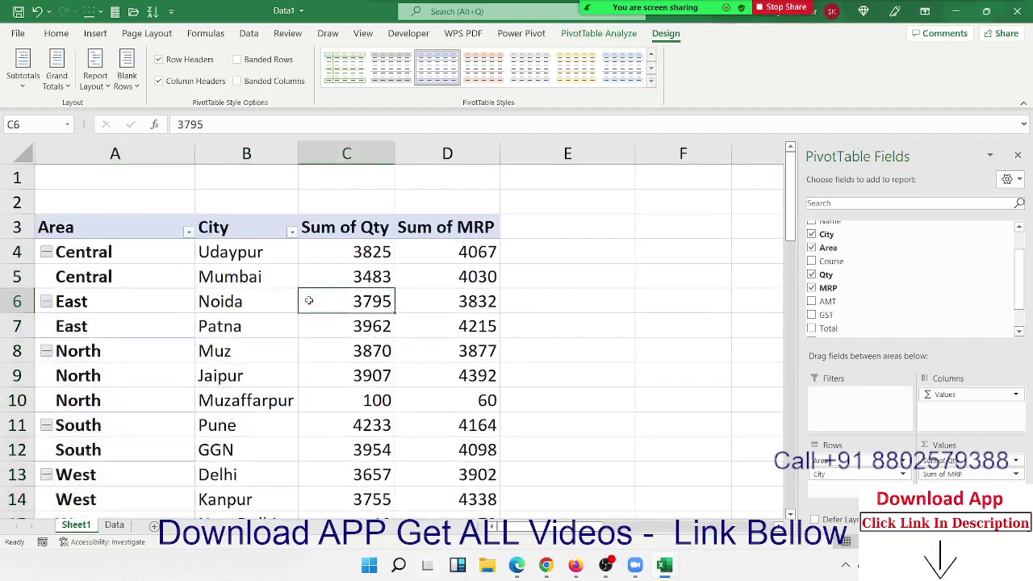
Insert a blank line after each area group and check the Central, East and North groups.
click(139, 77)
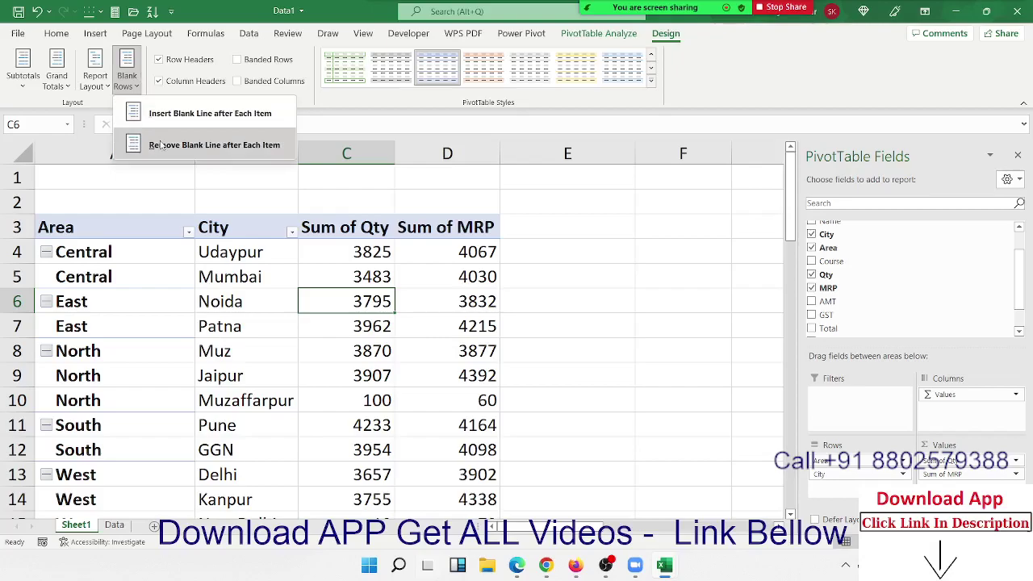
click(175, 114)
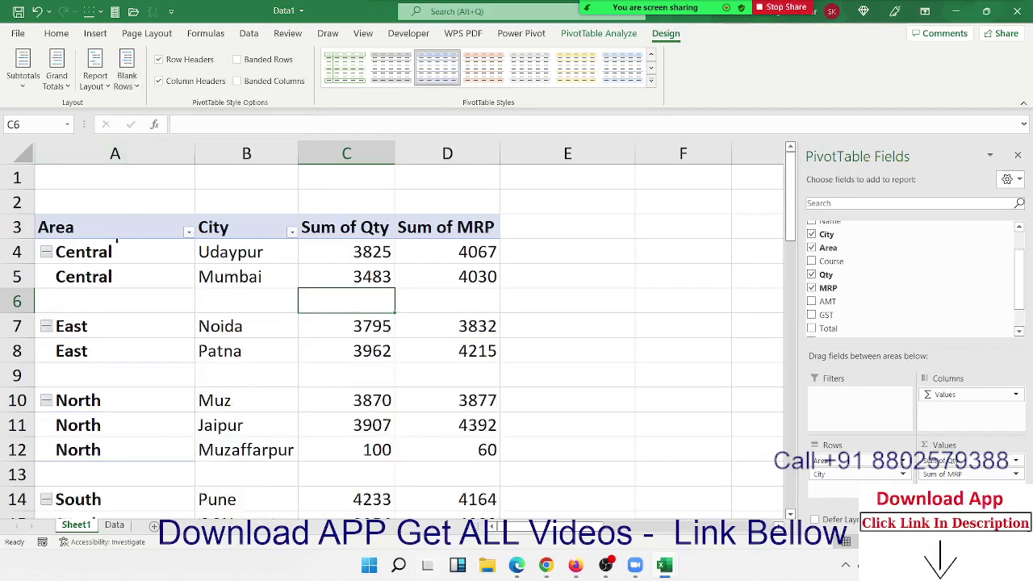
drag(85, 254, 85, 277)
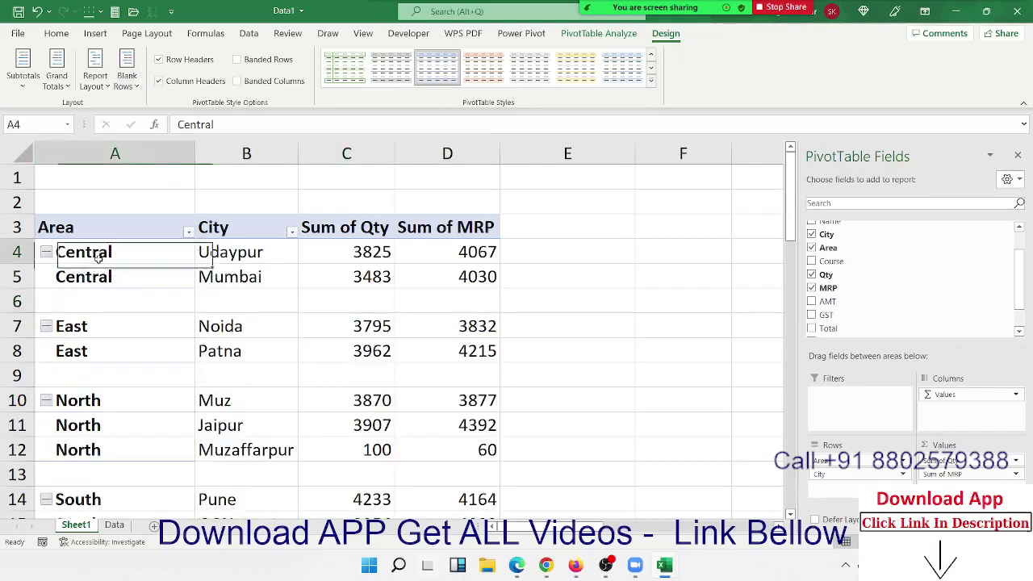
click(81, 301)
drag(81, 324, 77, 353)
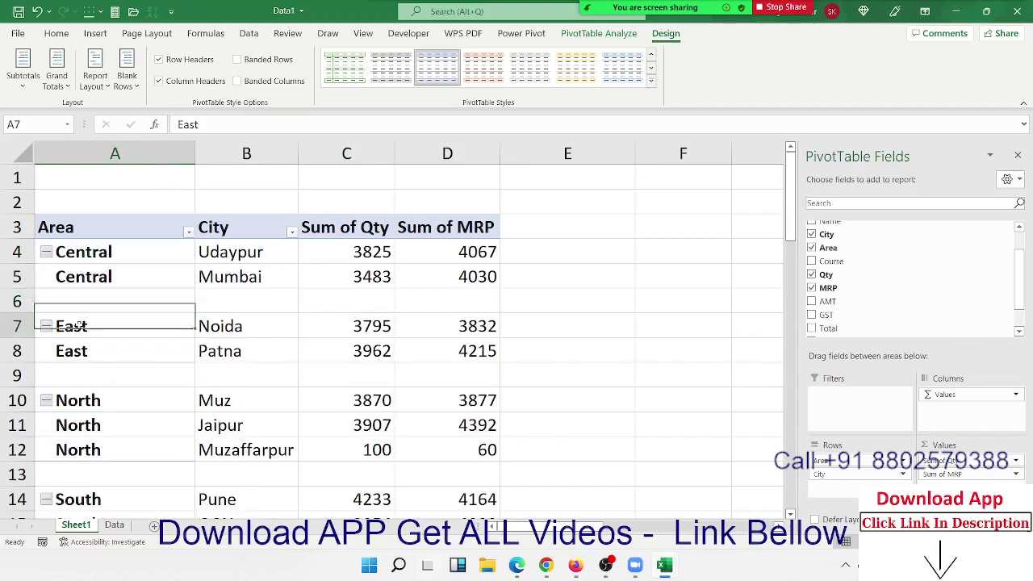
click(74, 379)
drag(77, 400, 77, 450)
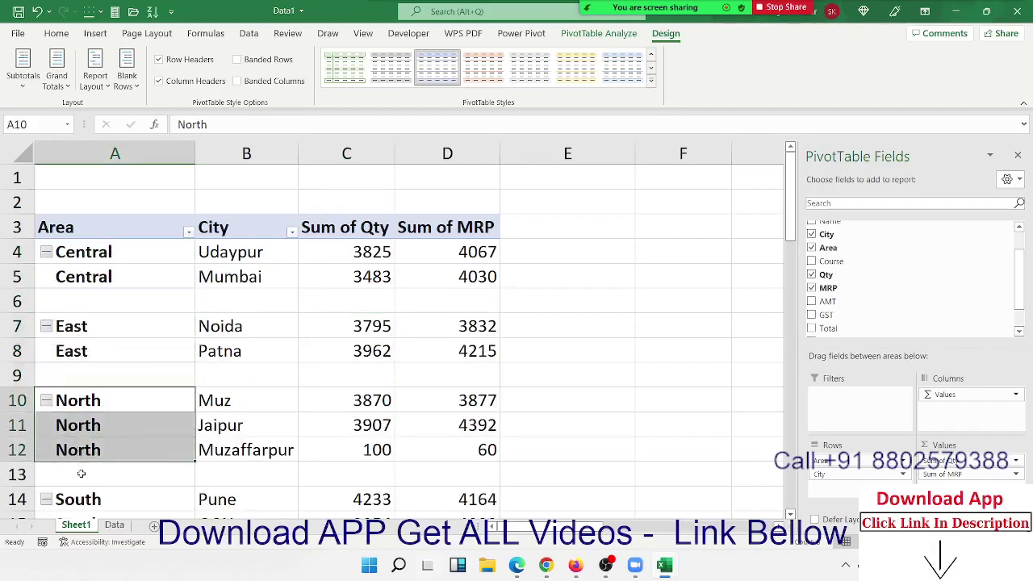
click(83, 474)
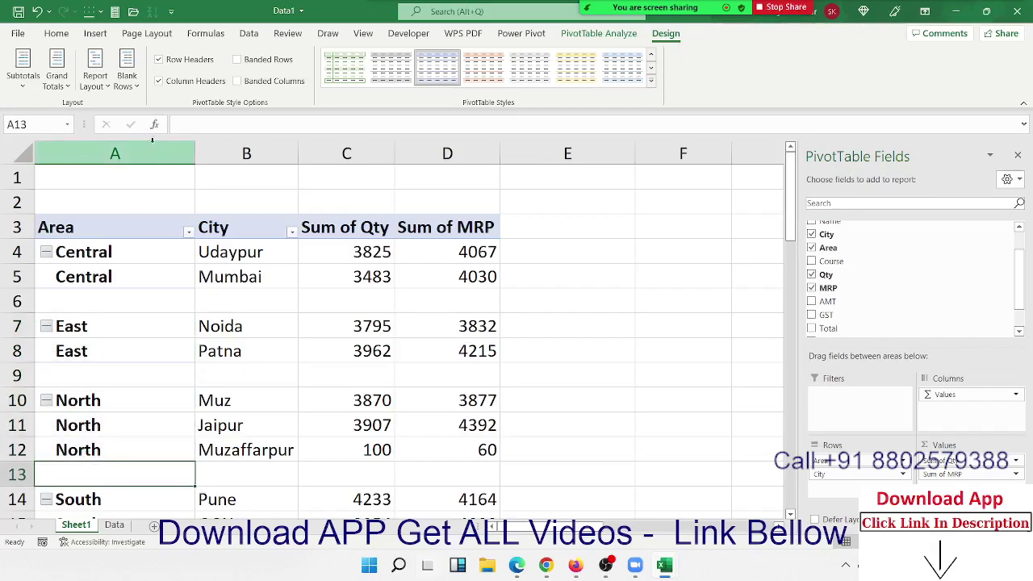
Remove the blank lines after each area group.
click(126, 73)
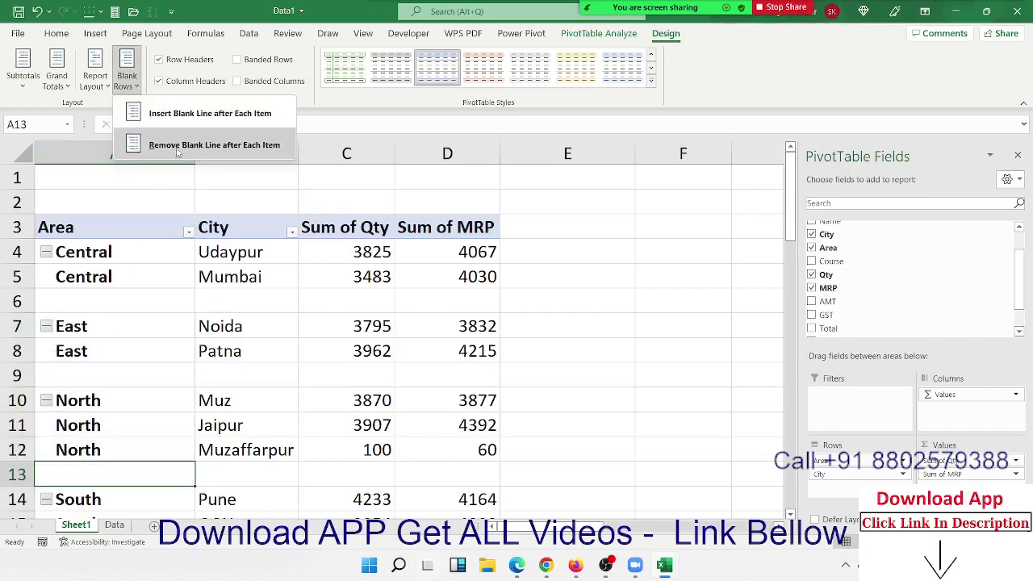
click(178, 146)
click(96, 72)
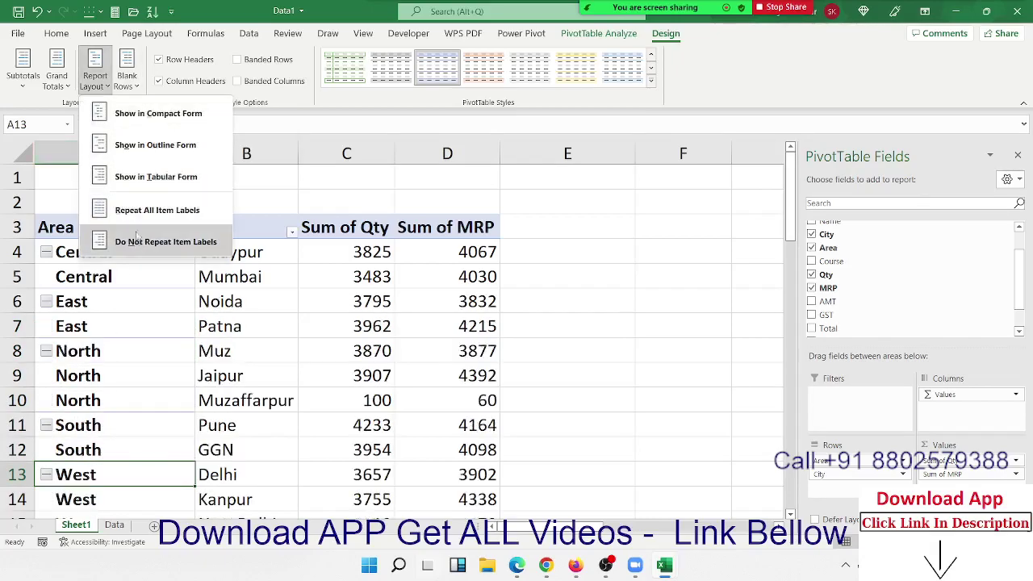
Stop repeating item labels and try merging the Central label, dismissing Excel's pivot warning.
click(138, 238)
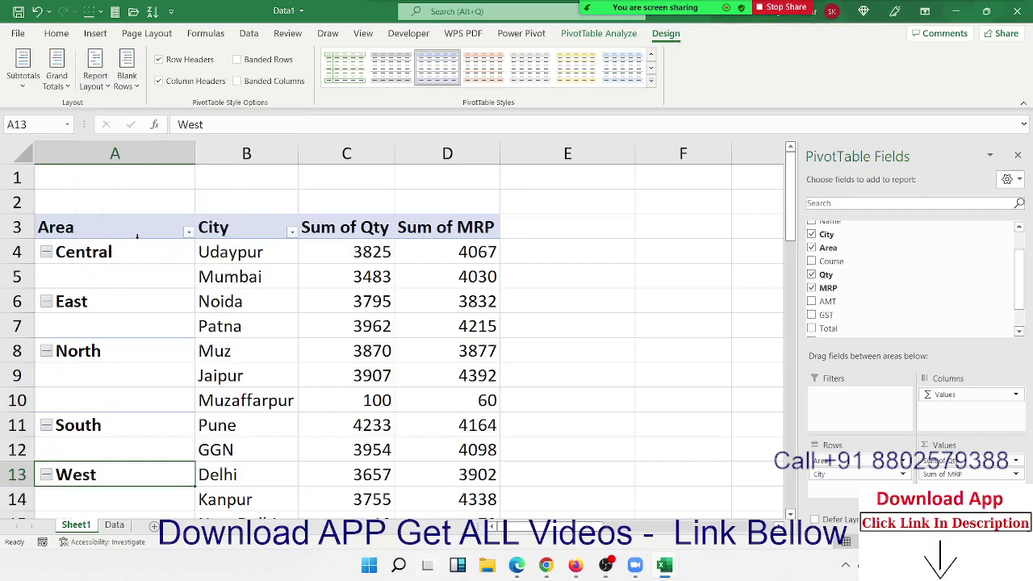
drag(124, 252, 123, 270)
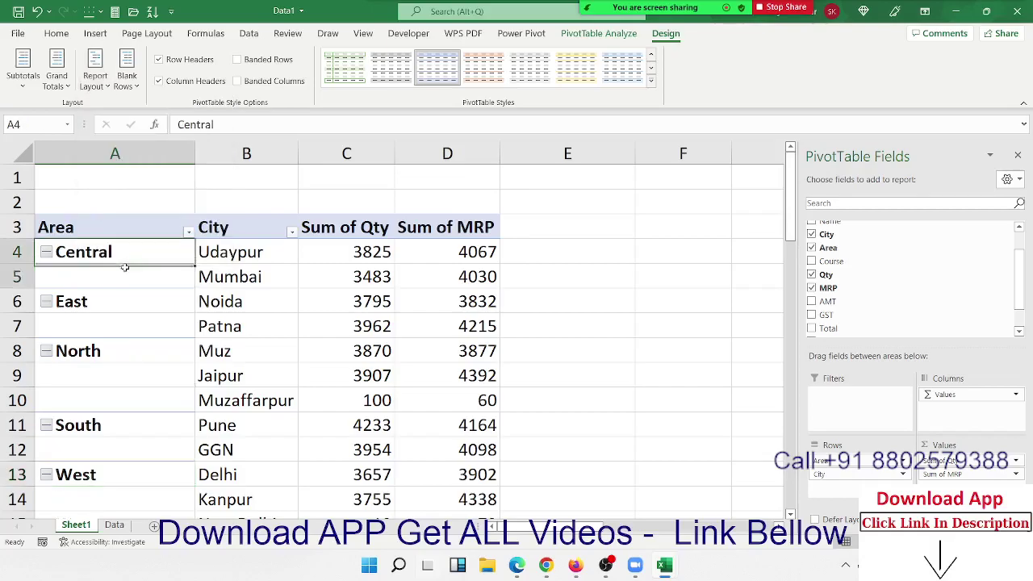
click(63, 33)
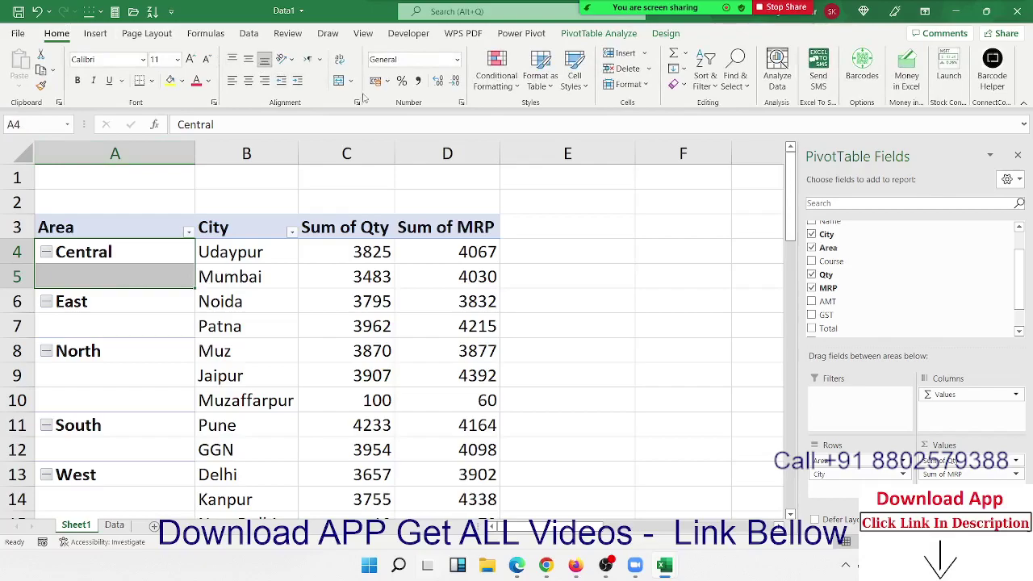
click(338, 80)
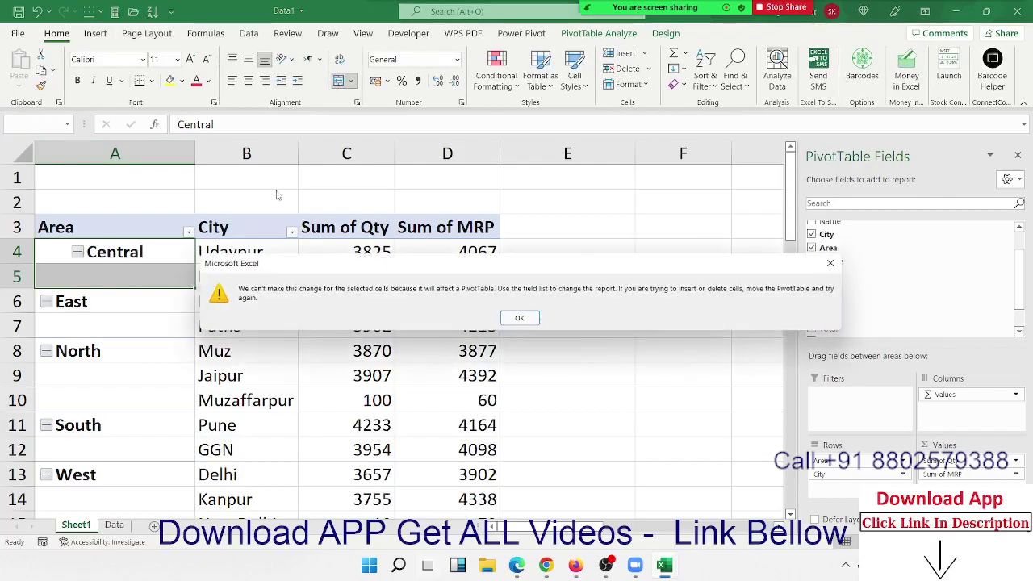
click(829, 263)
click(364, 302)
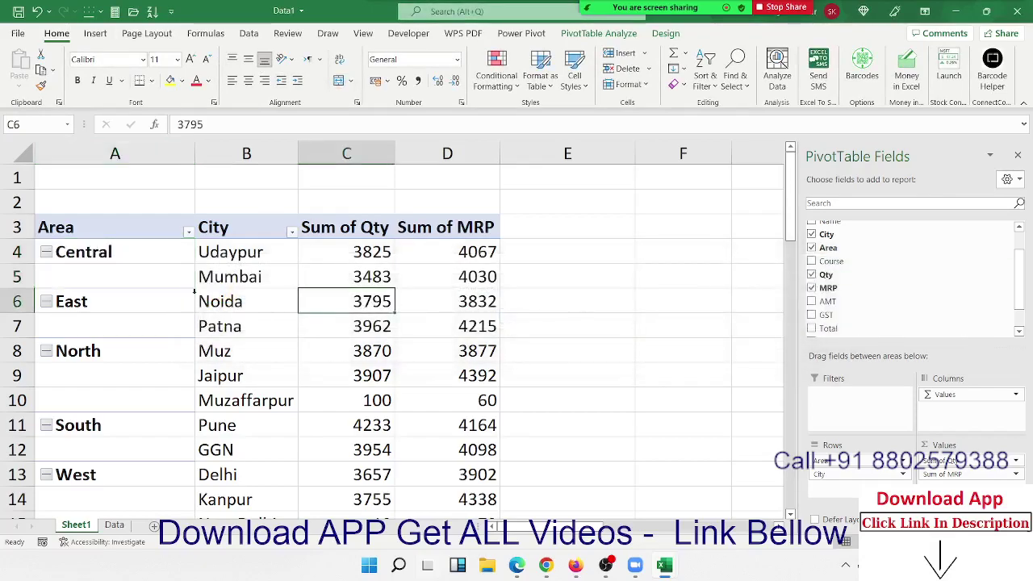
Enable 'Merge and center cells with labels' in PivotTable Options.
click(181, 276)
right_click(181, 276)
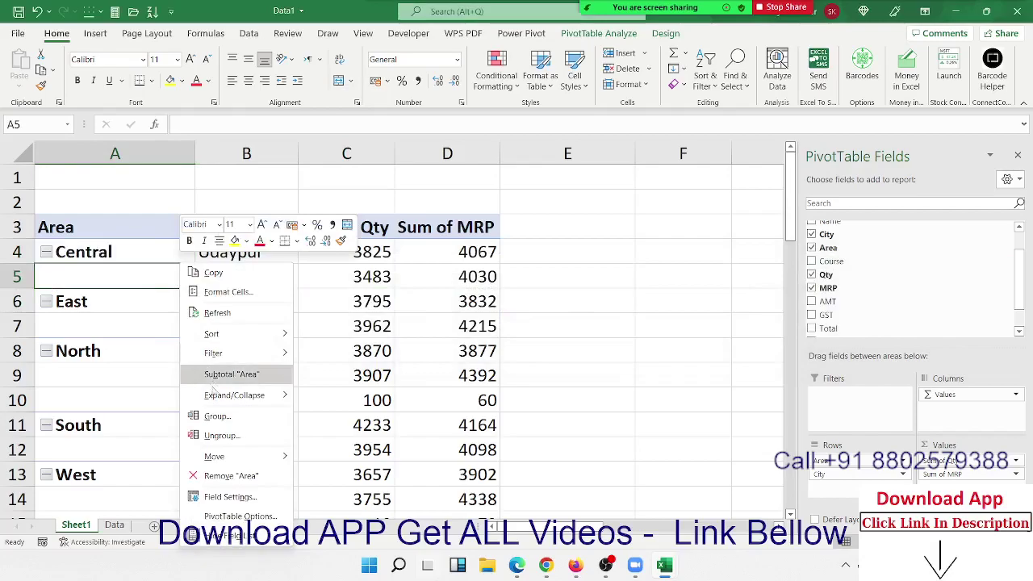
click(209, 516)
click(111, 298)
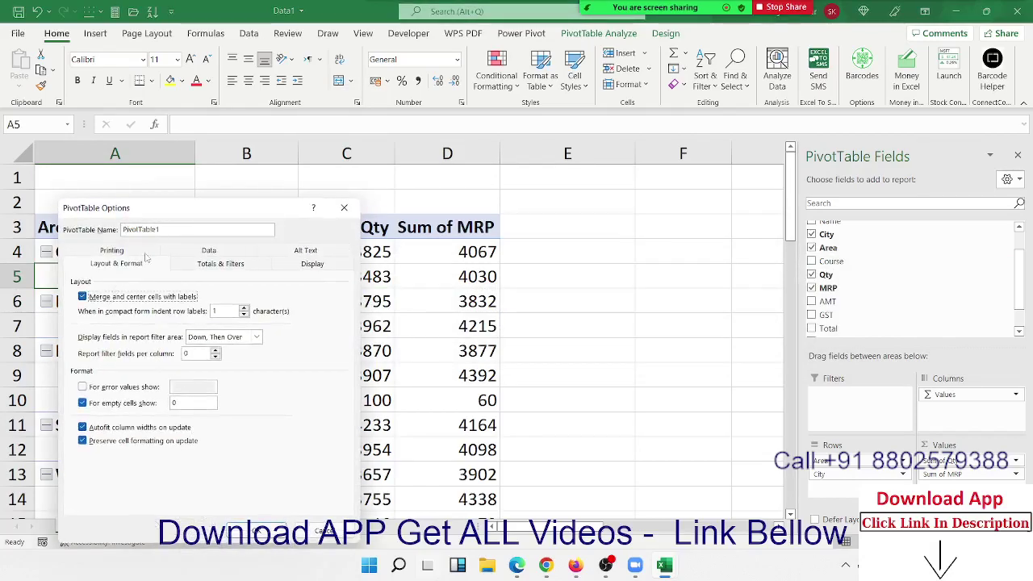
drag(250, 207, 540, 146)
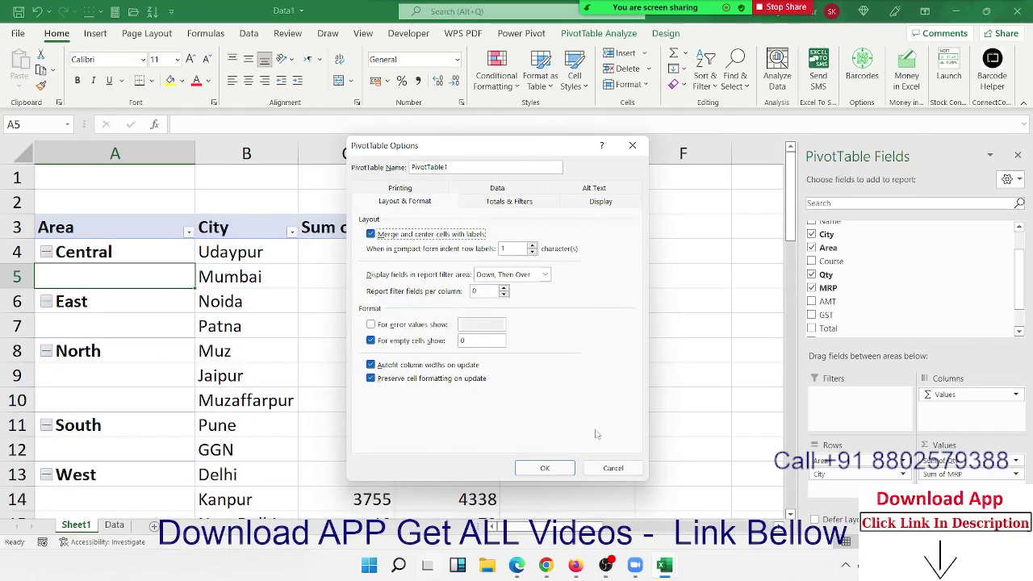
click(544, 468)
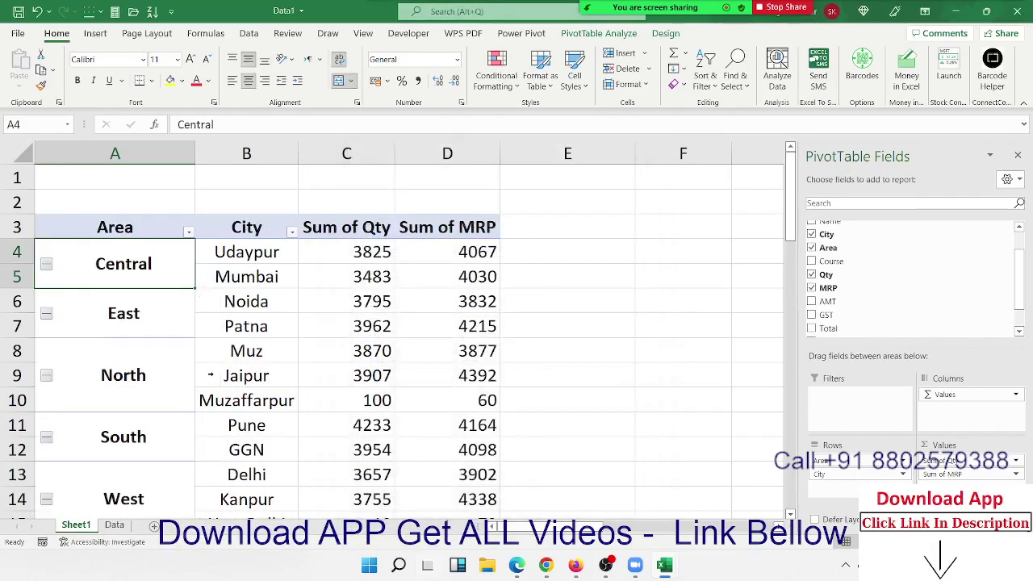
Check the merged East, North, South and West area labels in the pivot table.
click(136, 324)
click(133, 391)
click(124, 444)
click(127, 486)
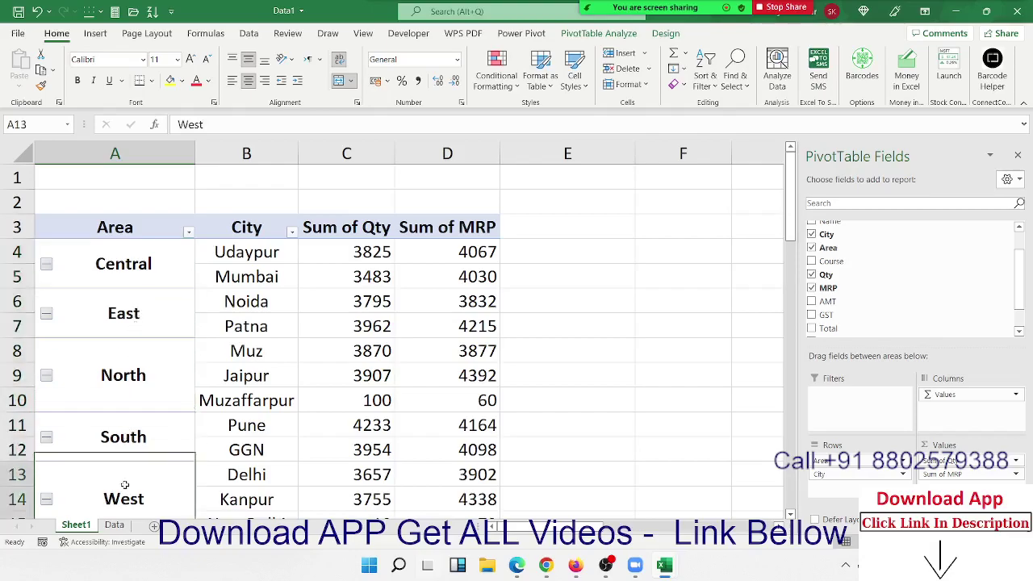
scroll(129, 466, down, 2)
scroll(150, 375, down, 5)
scroll(150, 375, up, 7)
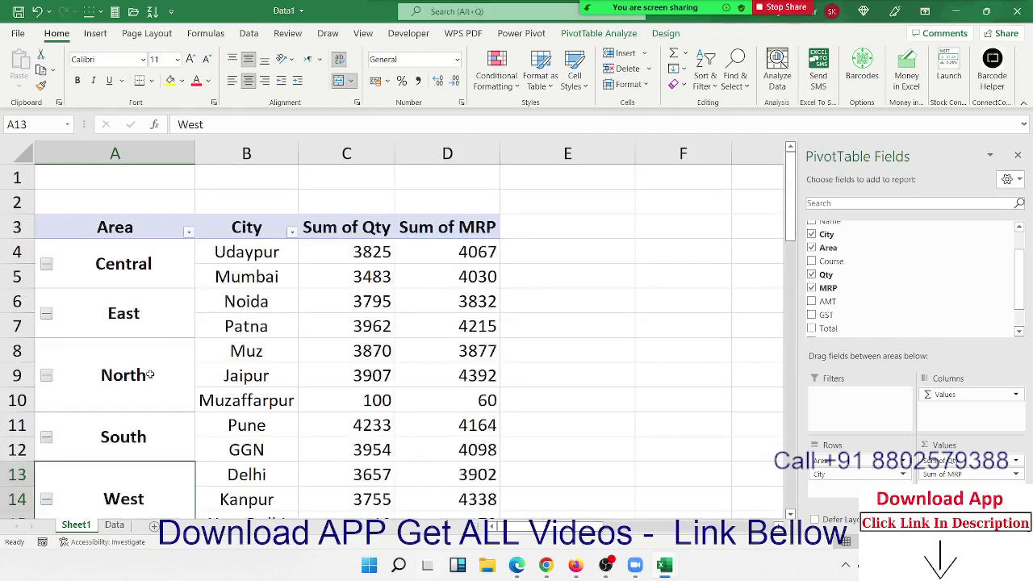
Select the whole pivot table down to Grand Total and open the Sum of MRP options.
click(122, 232)
drag(128, 229, 423, 466)
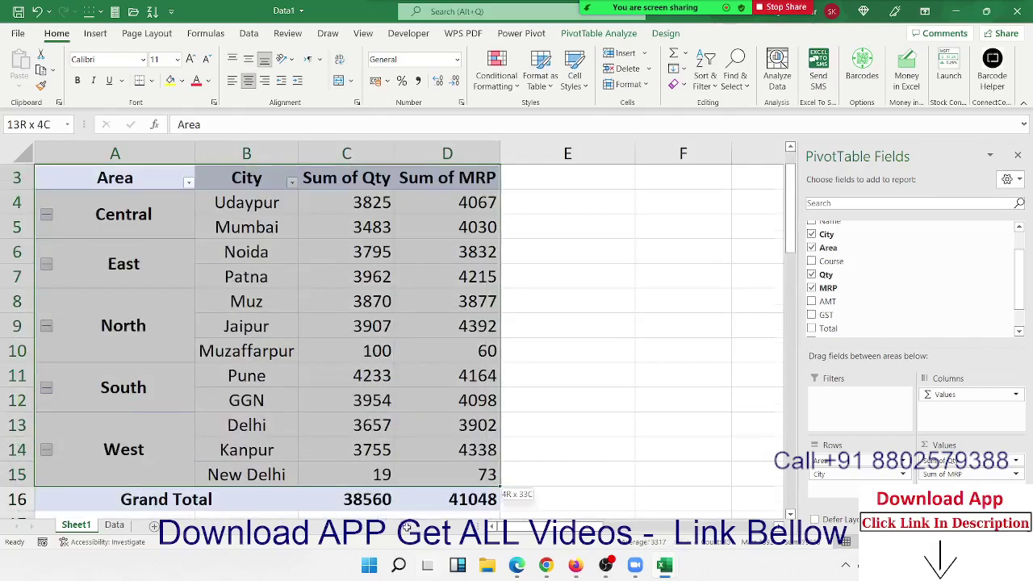
click(952, 468)
Change the MRP value field to summarize by Average instead of Sum.
click(960, 458)
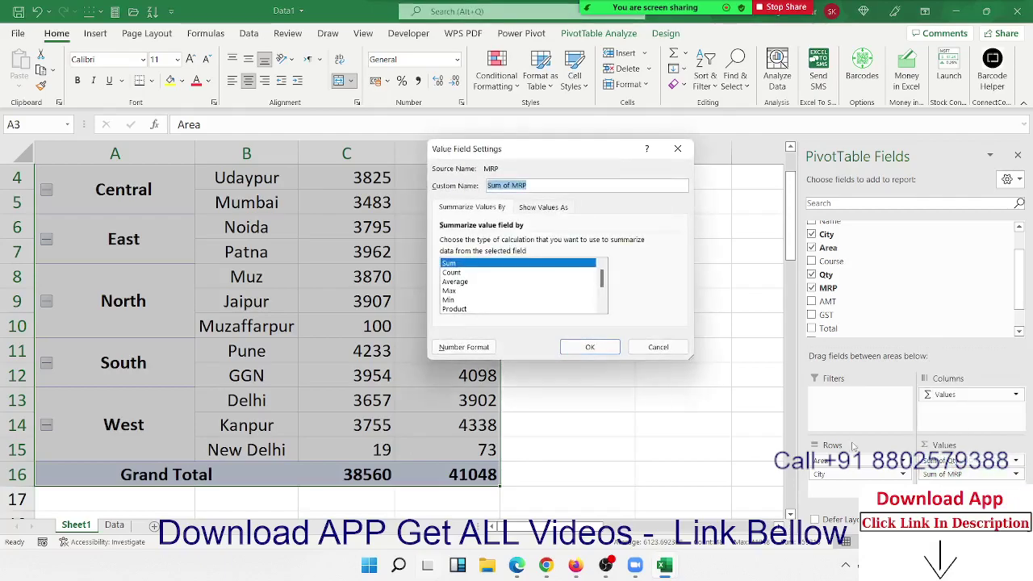
click(471, 282)
click(595, 350)
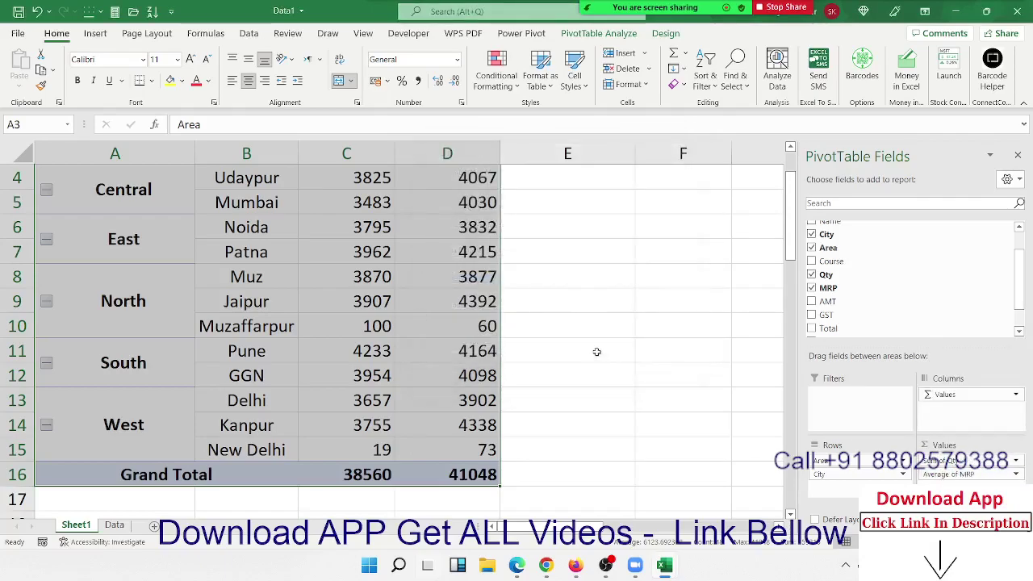
Review the K10 Total formula and the G2 Qty and H2 MRP values on Data, then return to Sheet1.
click(114, 525)
click(645, 315)
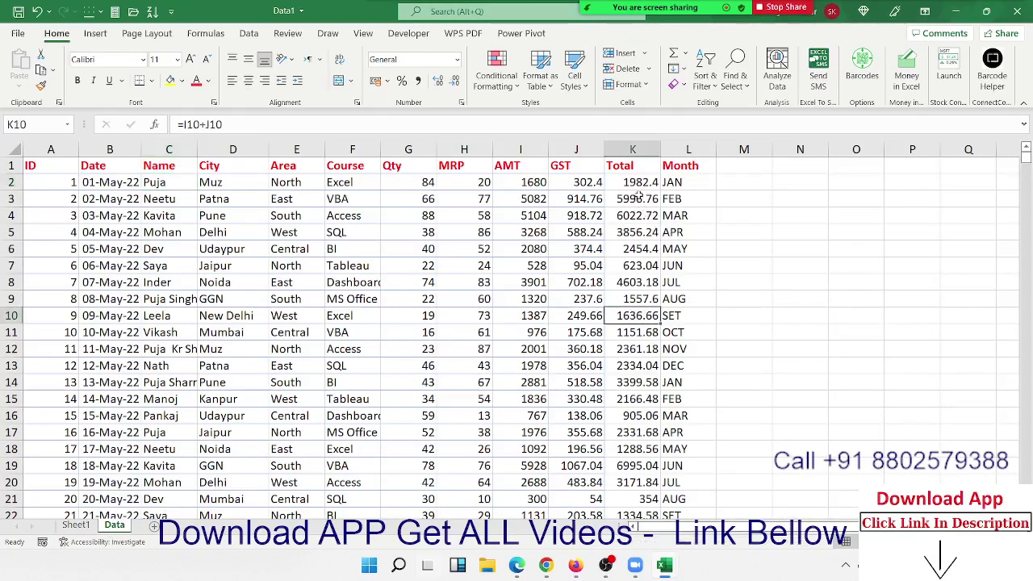
click(419, 186)
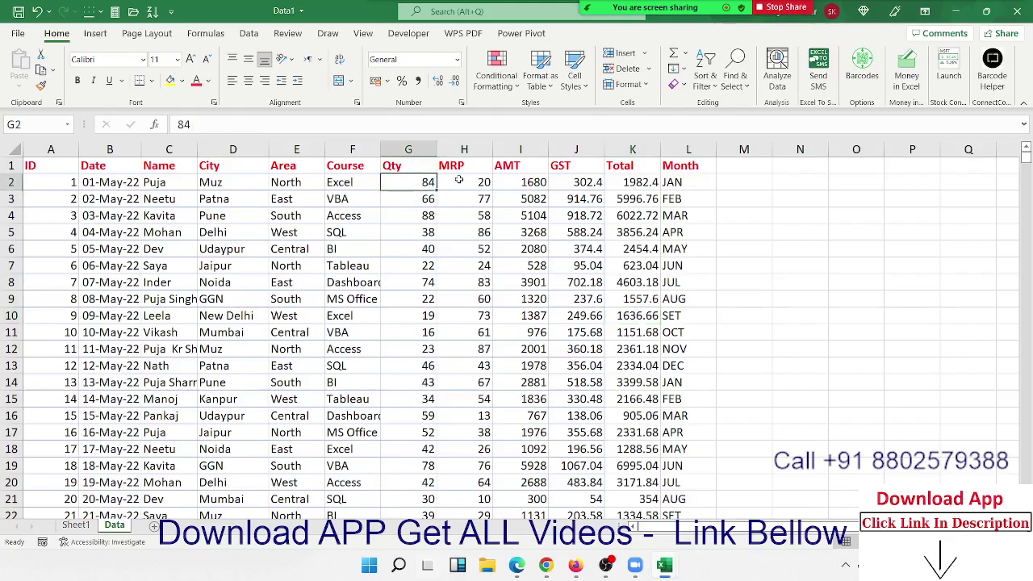
click(461, 180)
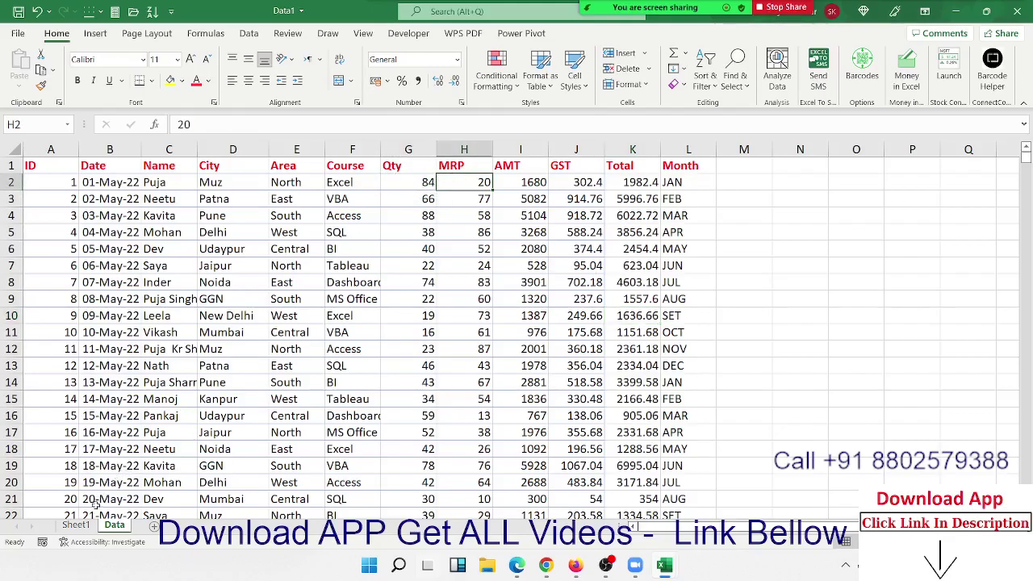
click(84, 525)
scroll(554, 306, up, 1)
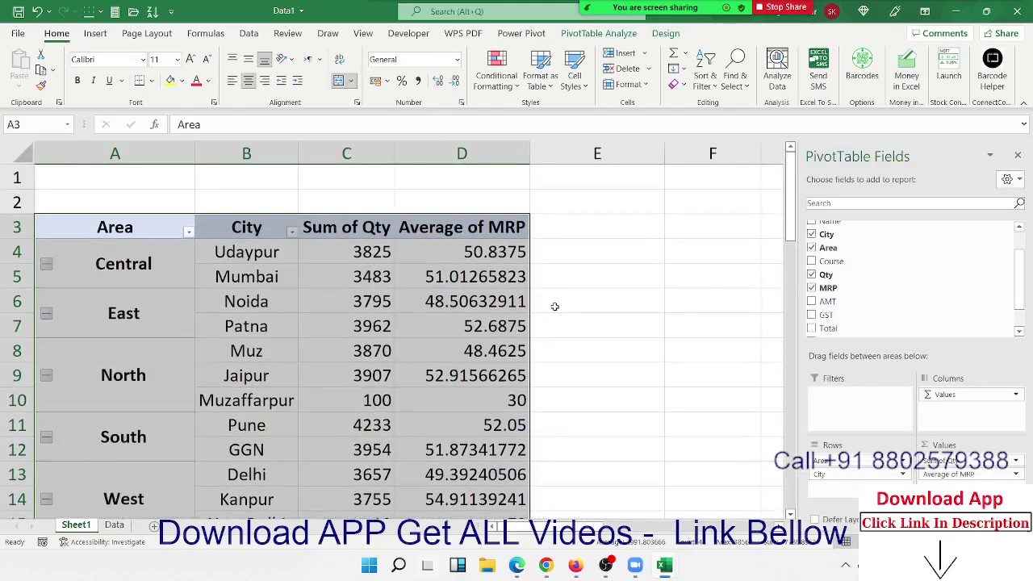
Open Value Field Settings for the Average of MRP field and dismiss the meeting notice.
click(982, 473)
click(968, 458)
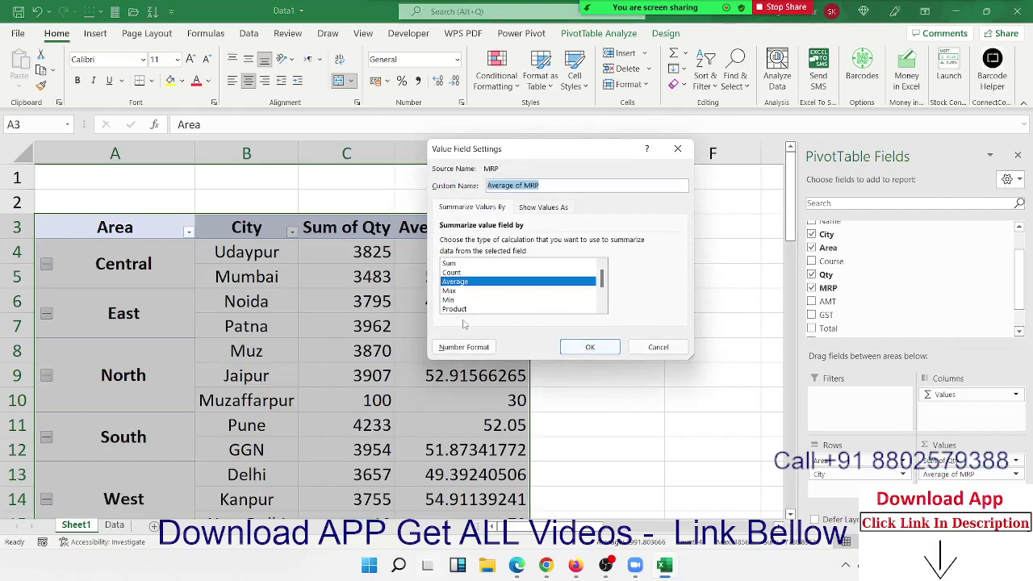
drag(523, 153, 637, 122)
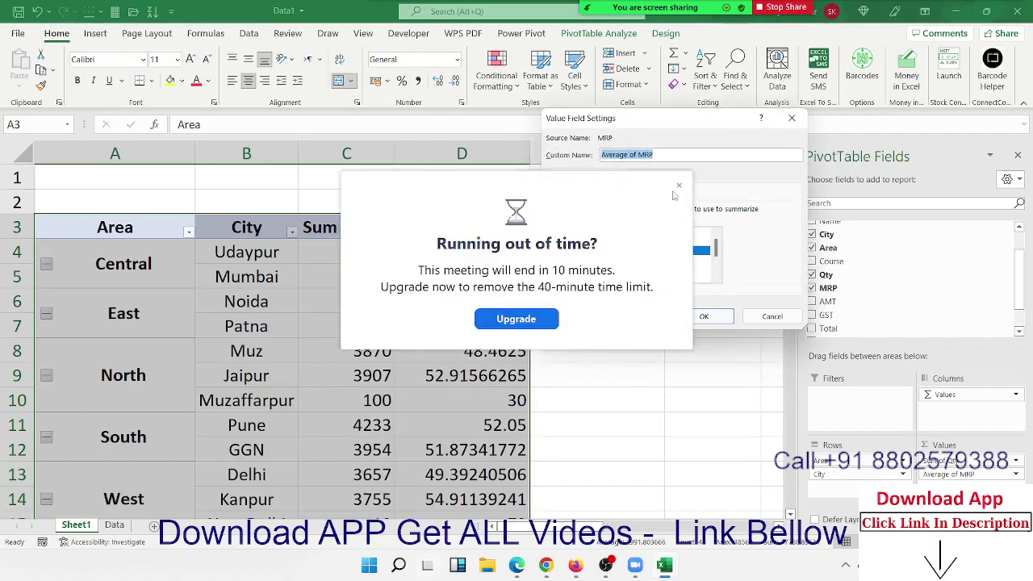
click(678, 186)
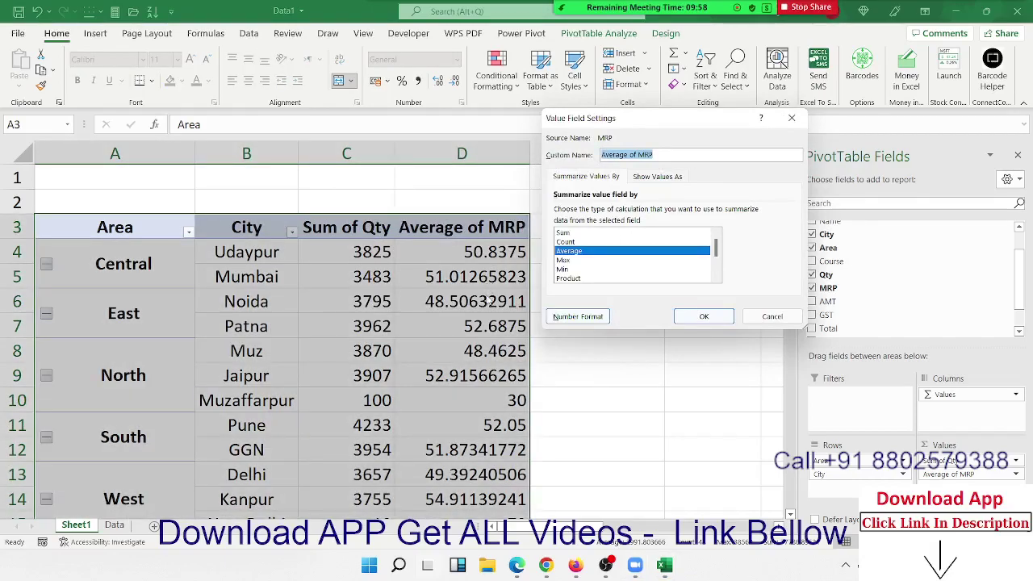
Apply the custom number format 00 "Per Pees" to the Average of MRP values.
click(573, 319)
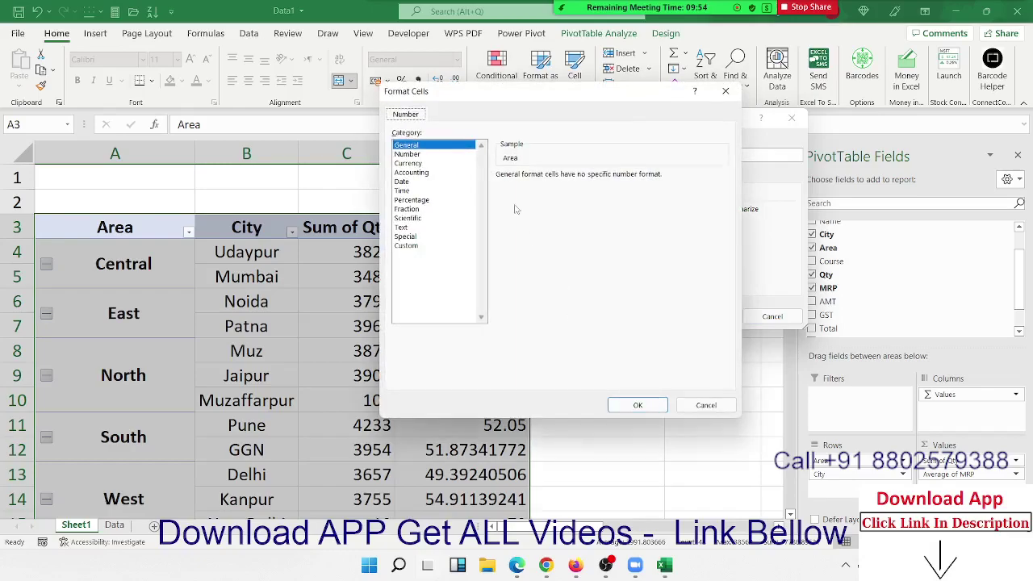
drag(475, 99, 711, 141)
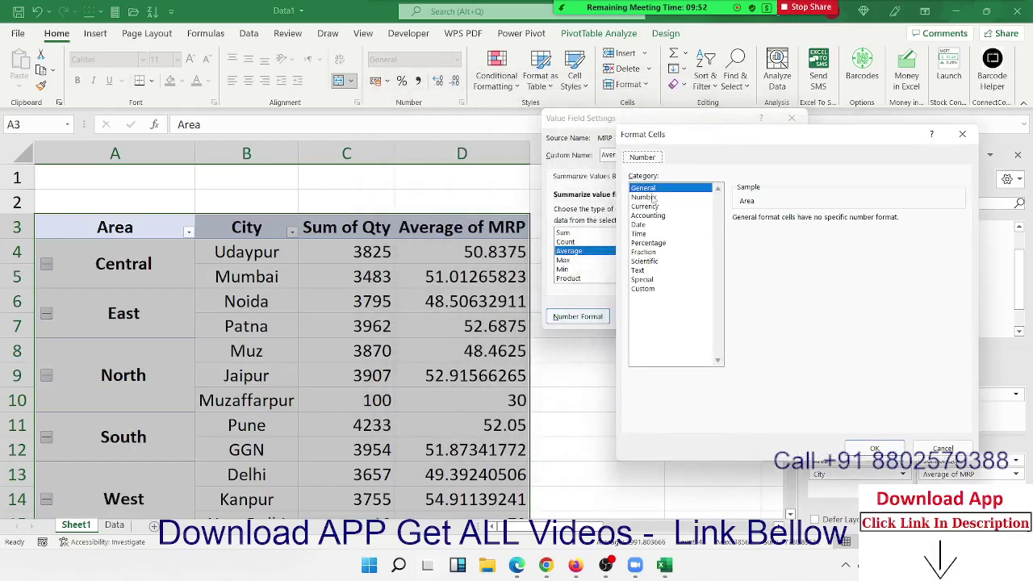
click(636, 291)
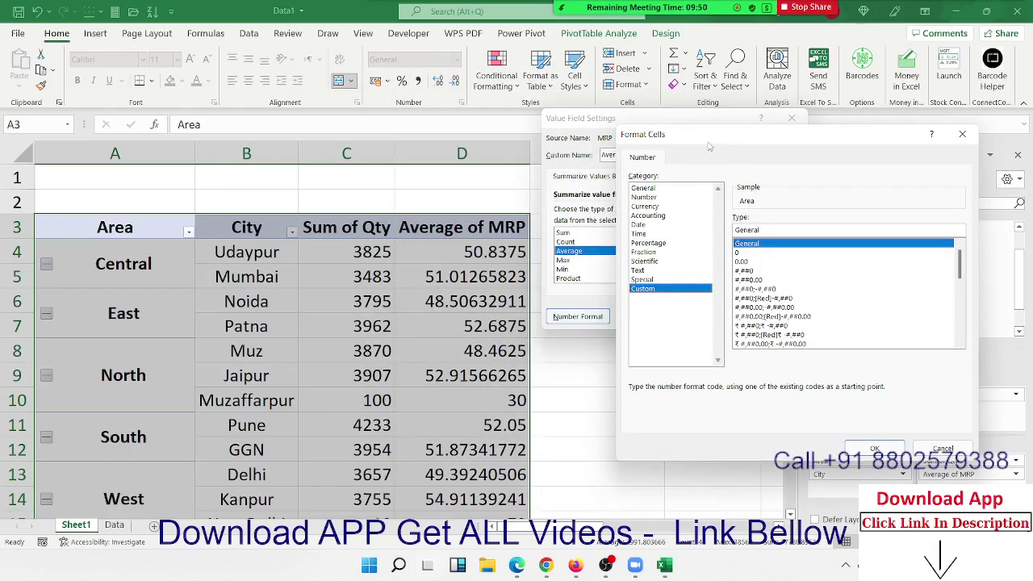
drag(709, 145, 145, 142)
double_click(209, 226)
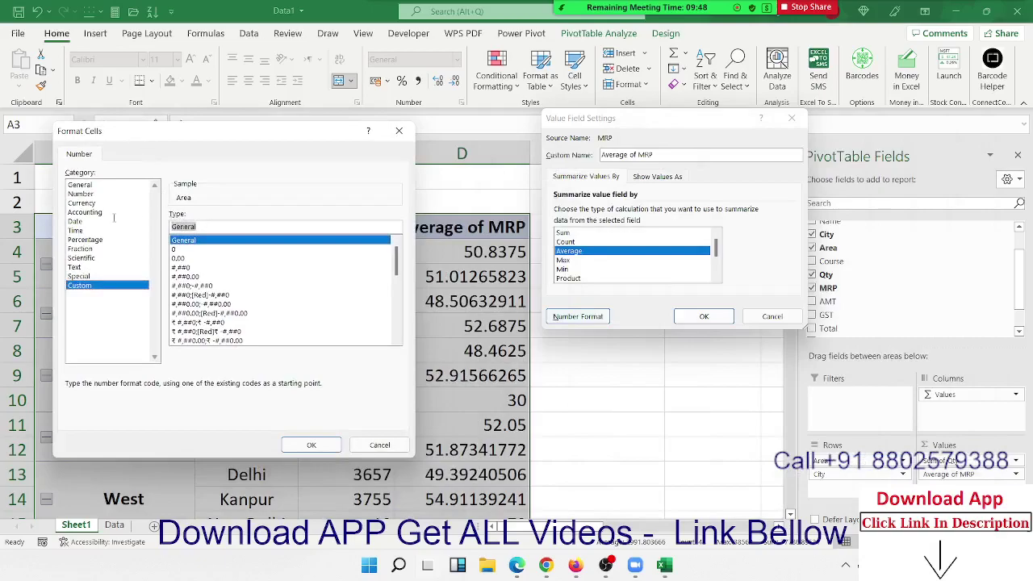
text(00 "Per Pee)
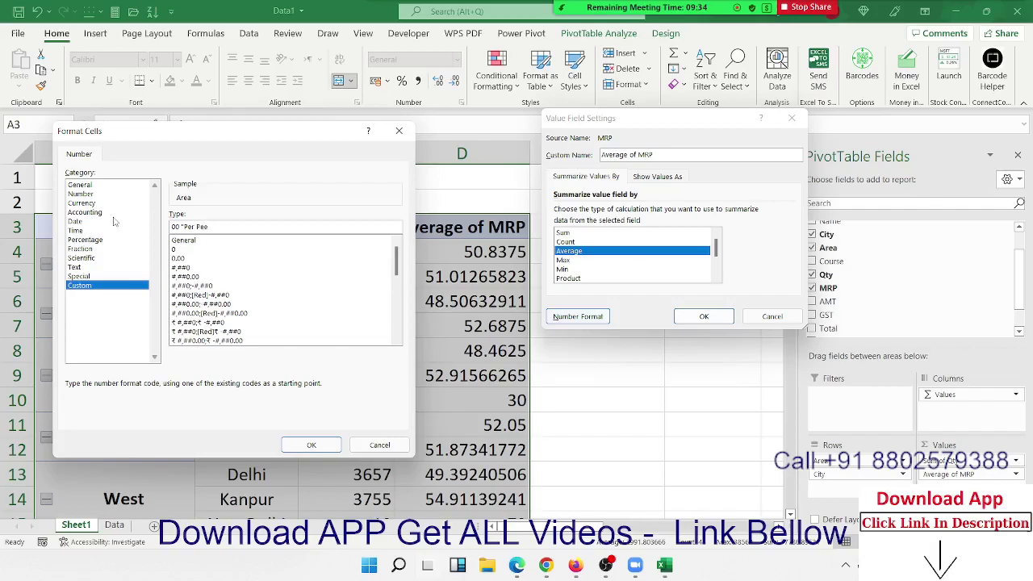
text(s)
click(301, 446)
click(704, 317)
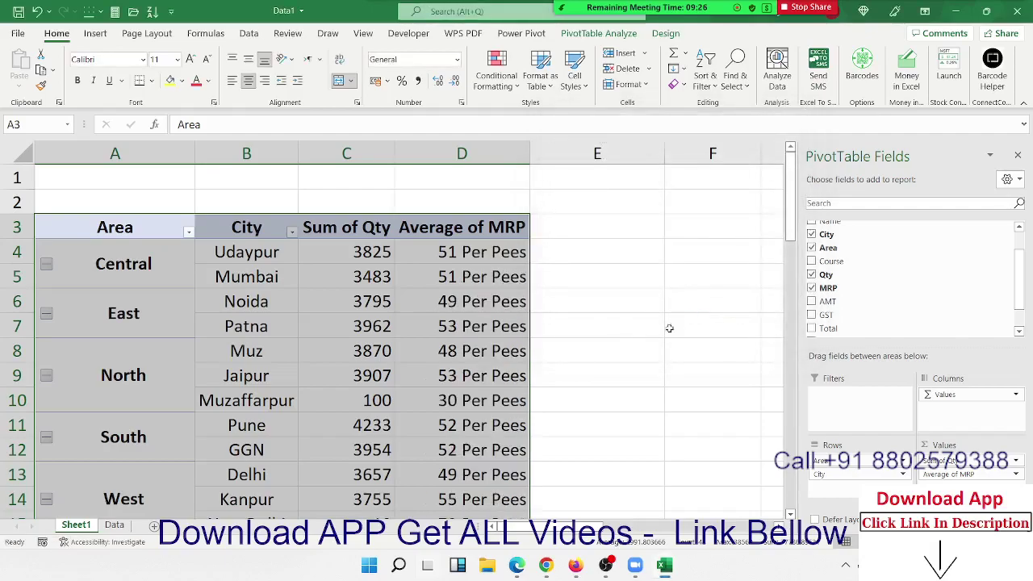
Inspect the number format of the Average of MRP value in D5 without changing it.
click(501, 277)
scroll(489, 339, down, 3)
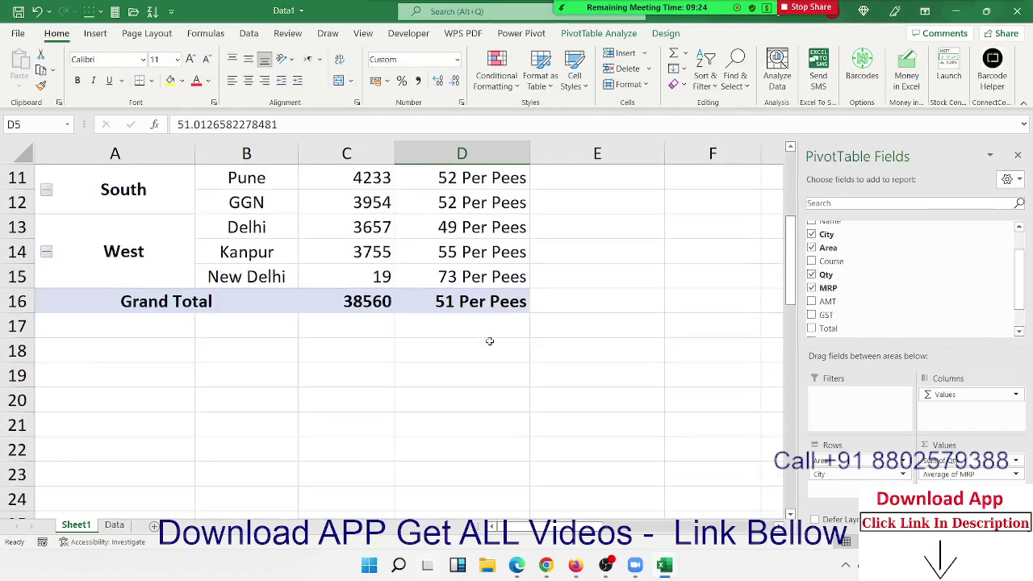
scroll(489, 342, up, 3)
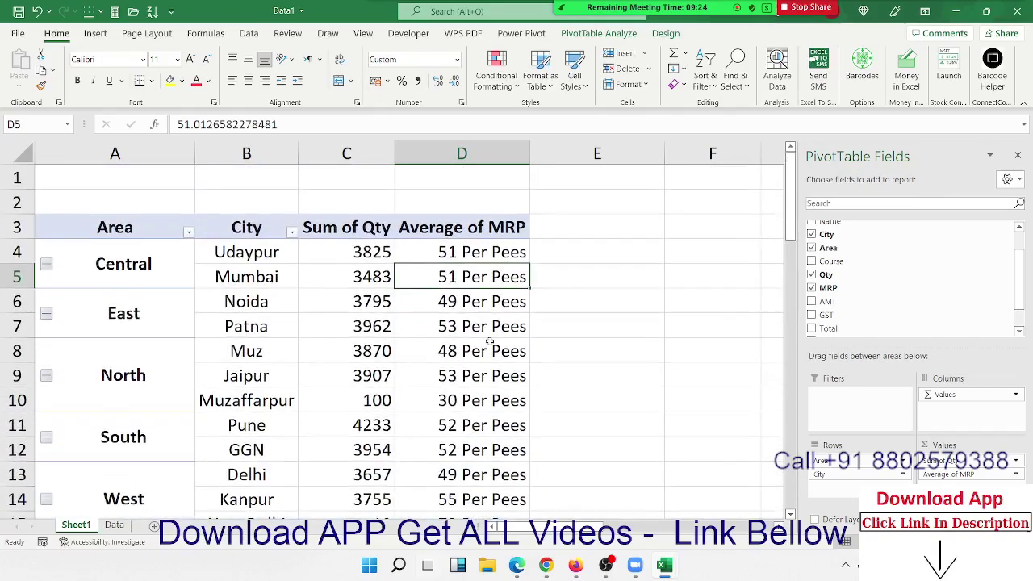
click(462, 102)
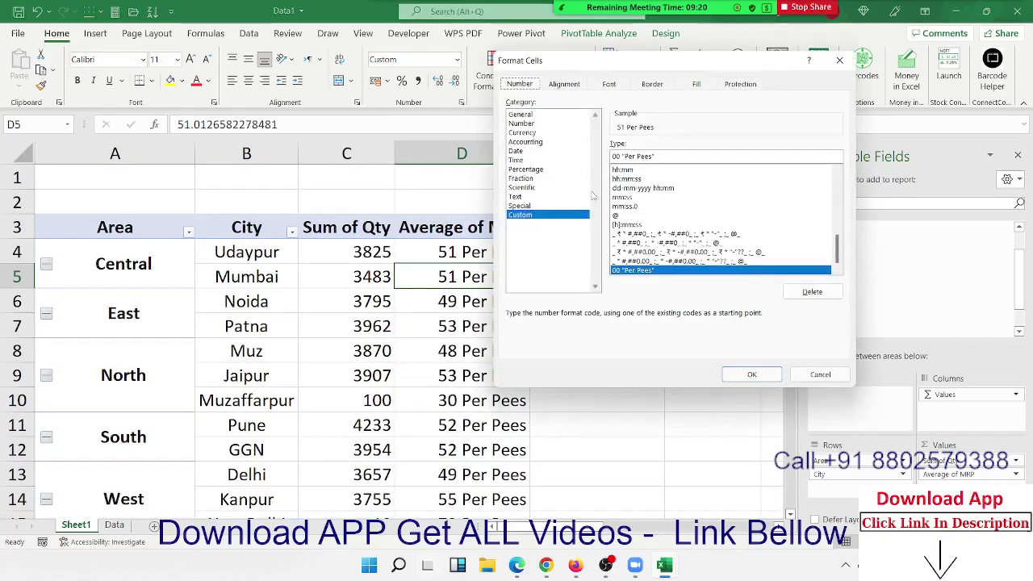
click(839, 60)
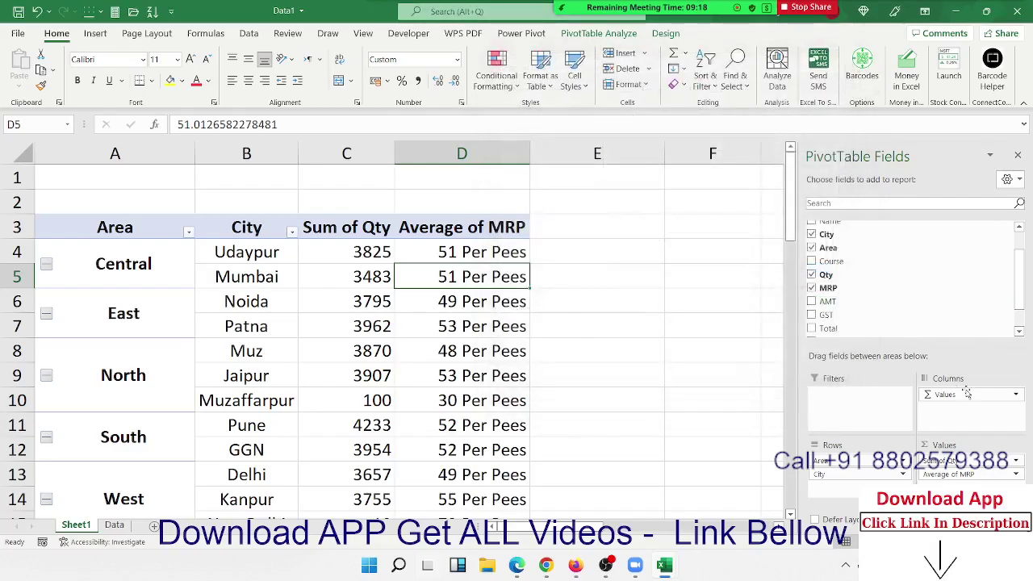
Recheck the average values in D8 and D5, then show the meeting's participants list.
click(472, 358)
scroll(473, 360, down, 3)
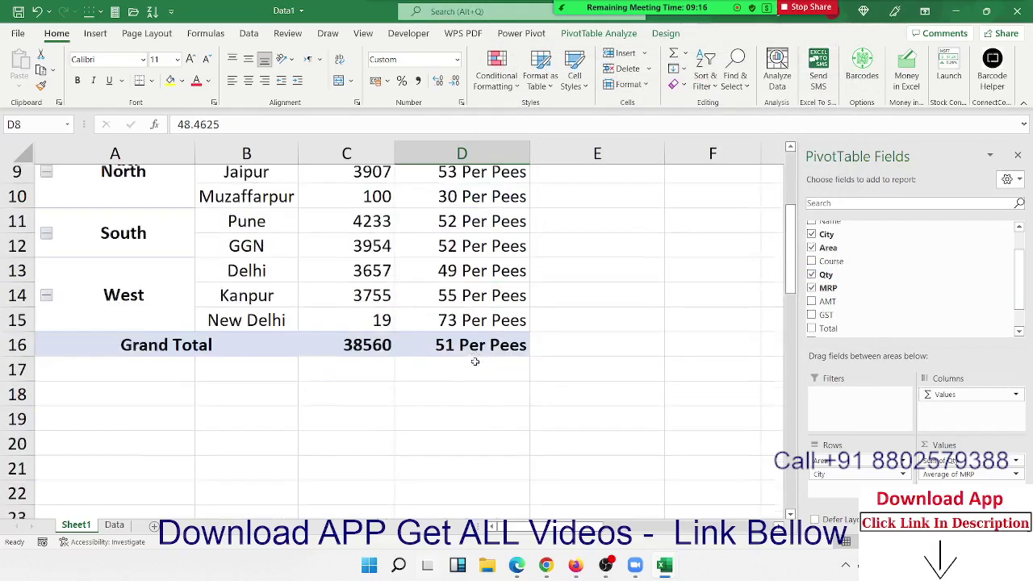
scroll(474, 361, down, 4)
scroll(475, 361, up, 4)
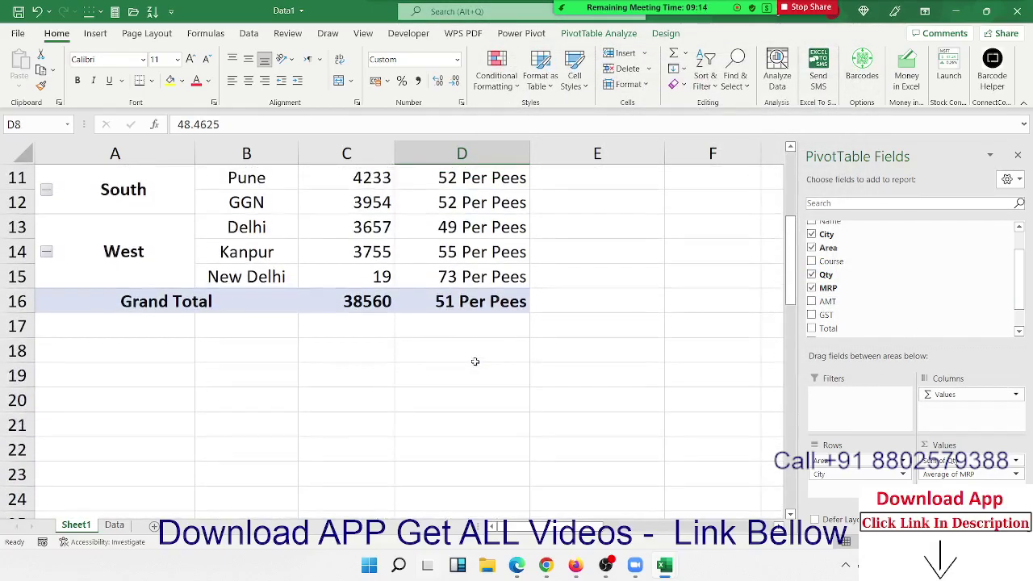
scroll(475, 361, up, 3)
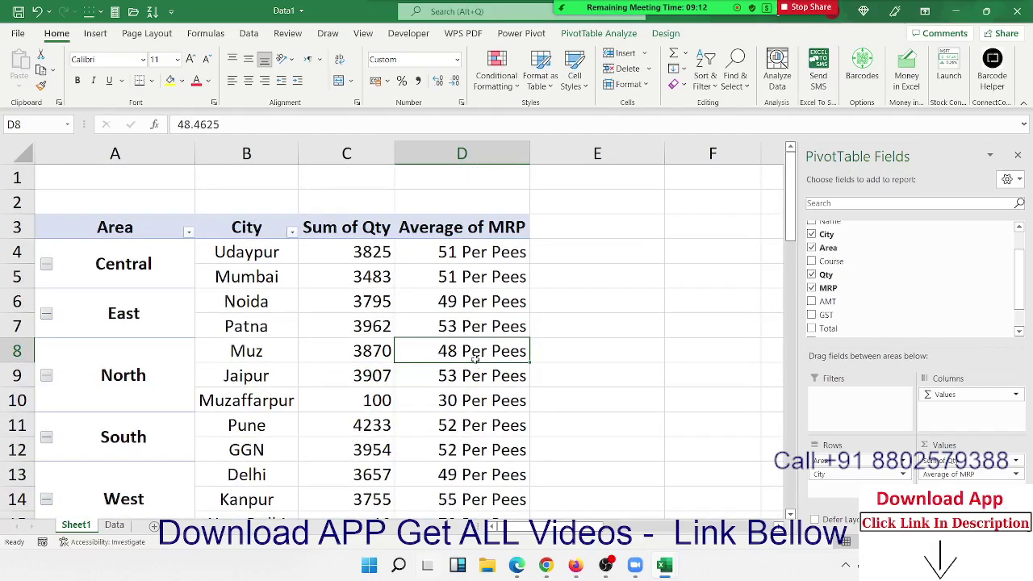
click(481, 282)
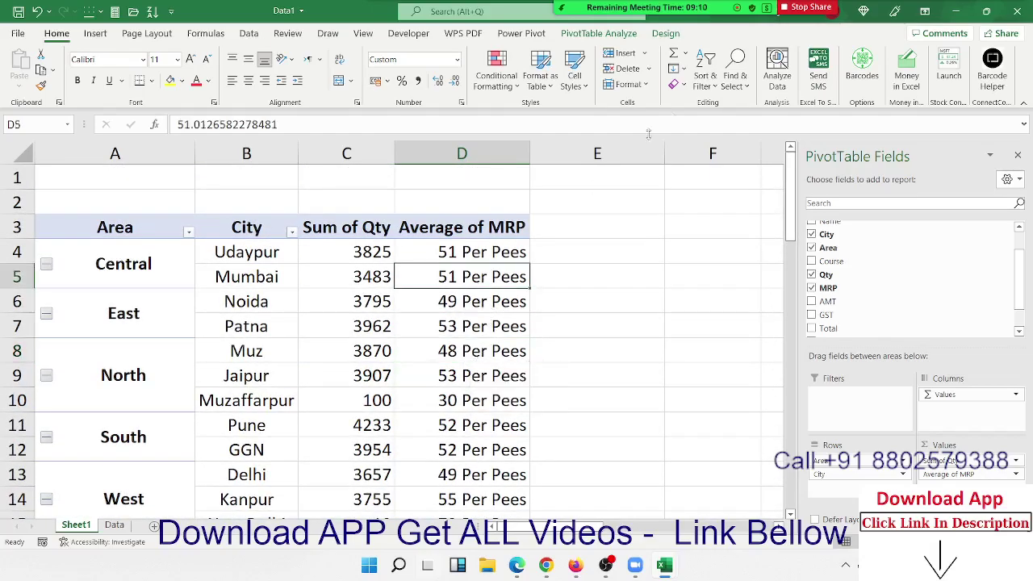
mouse_move(617, 14)
click(592, 24)
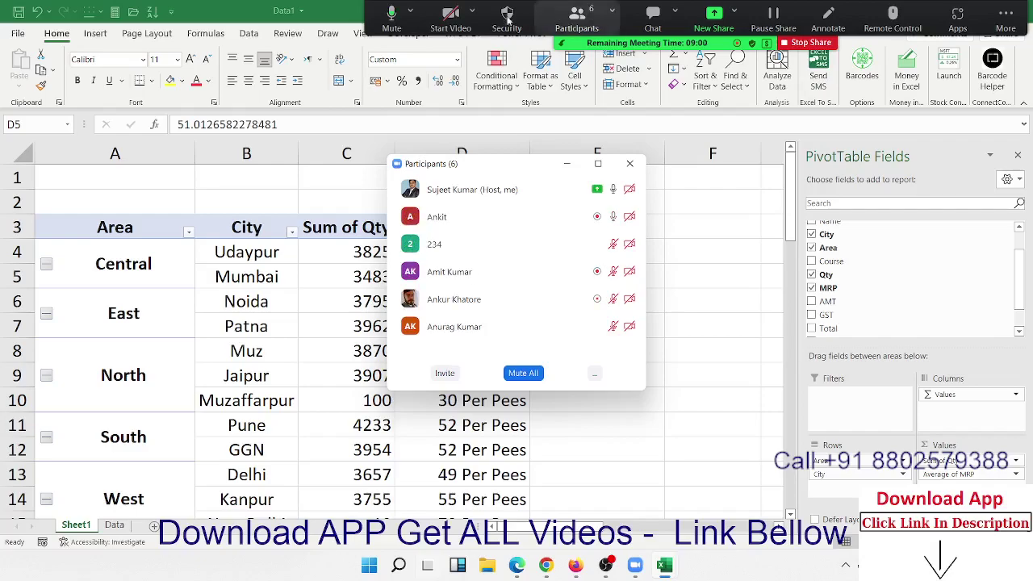
Save and close the Data1 workbook.
click(35, 34)
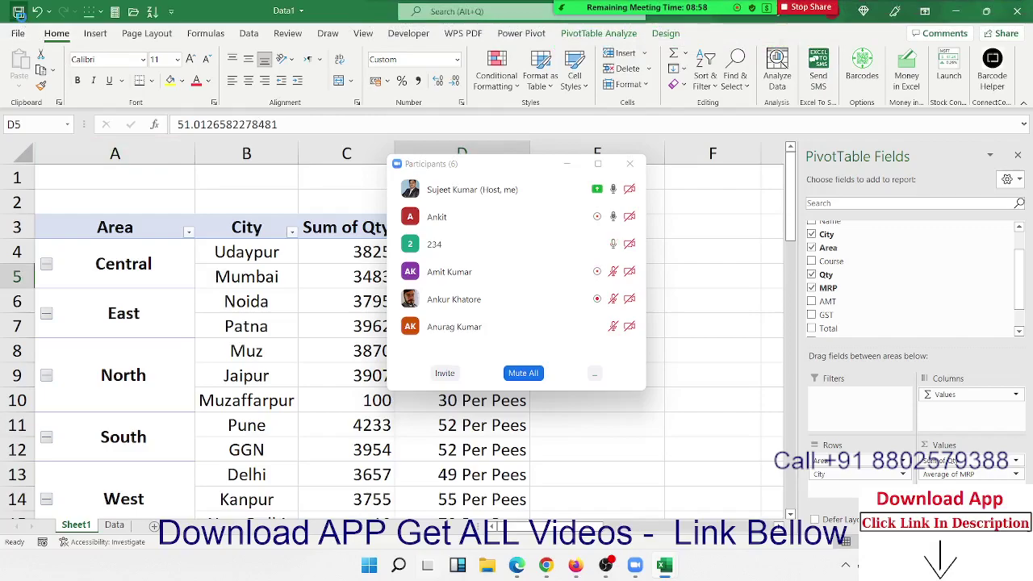
click(18, 12)
click(239, 348)
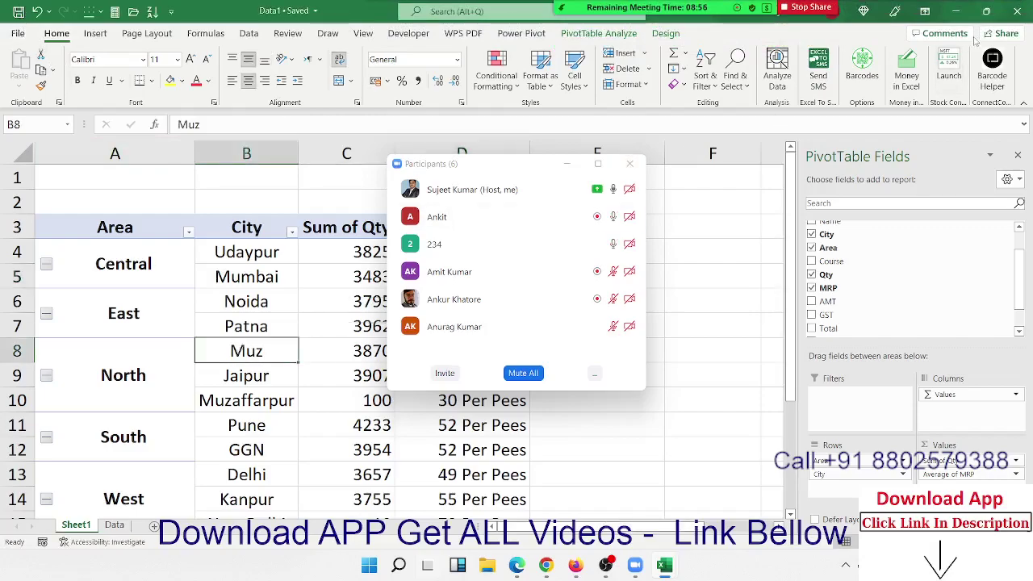
click(1019, 12)
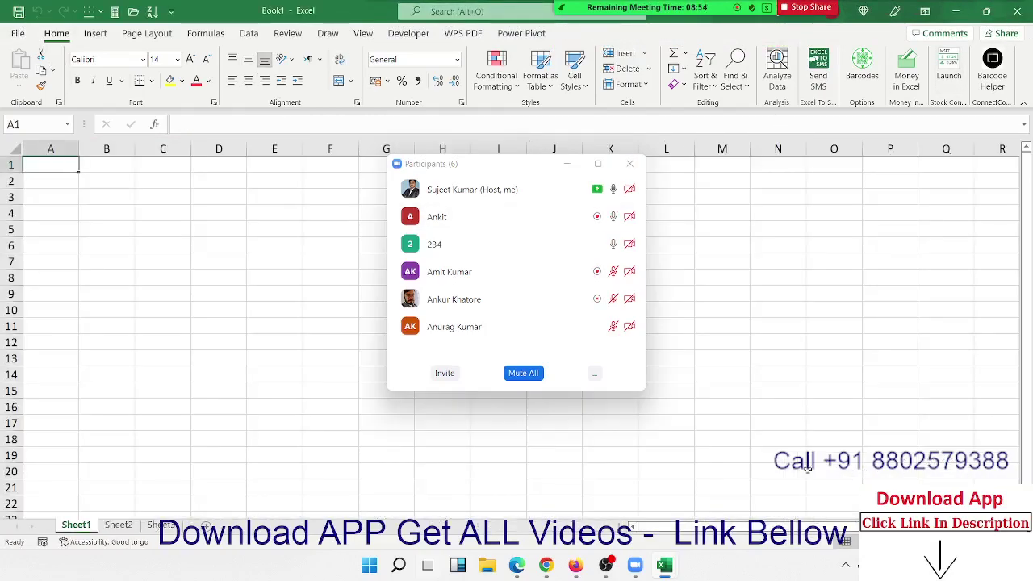
Copy the Data1 file's path from the recent files list.
click(19, 34)
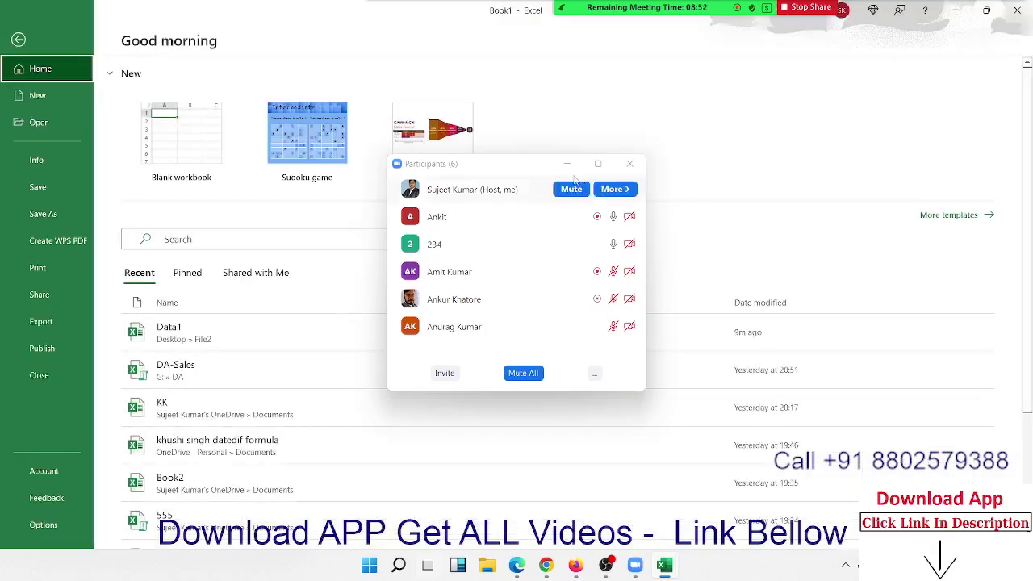
click(629, 164)
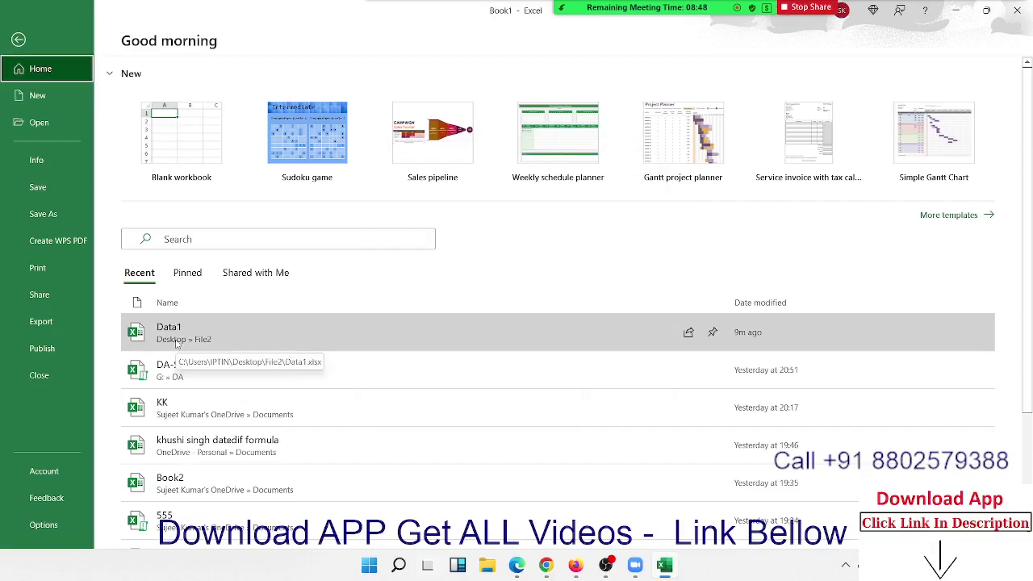
right_click(409, 331)
right_click(298, 338)
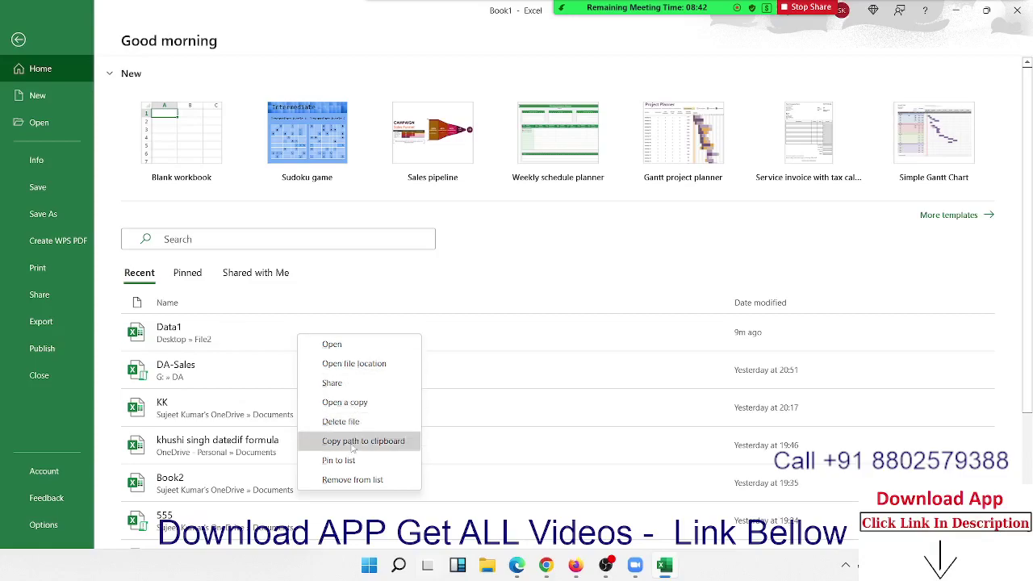
click(353, 447)
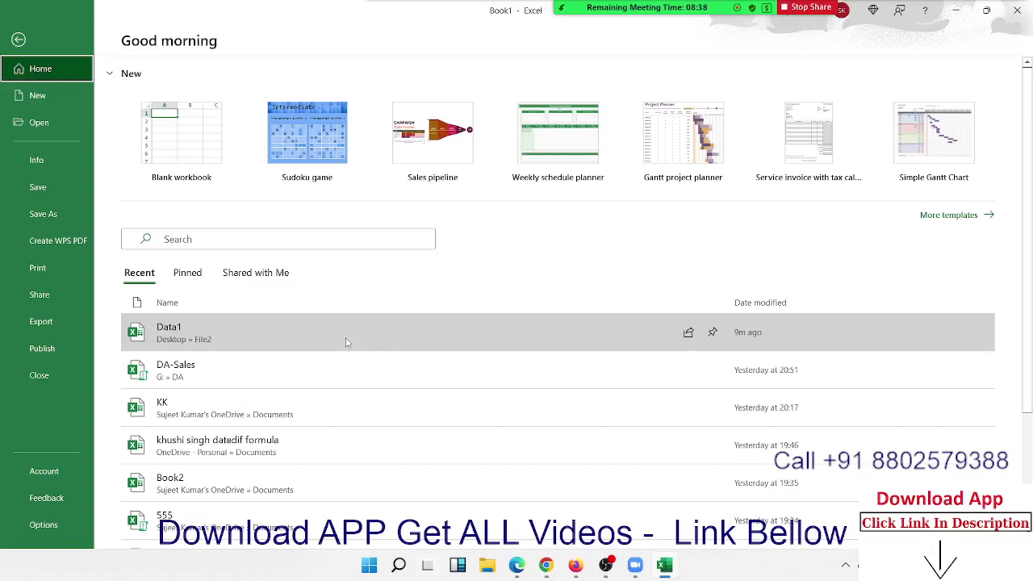
Return to the blank Book1 workbook and bring the browser to the front.
right_click(347, 342)
click(403, 449)
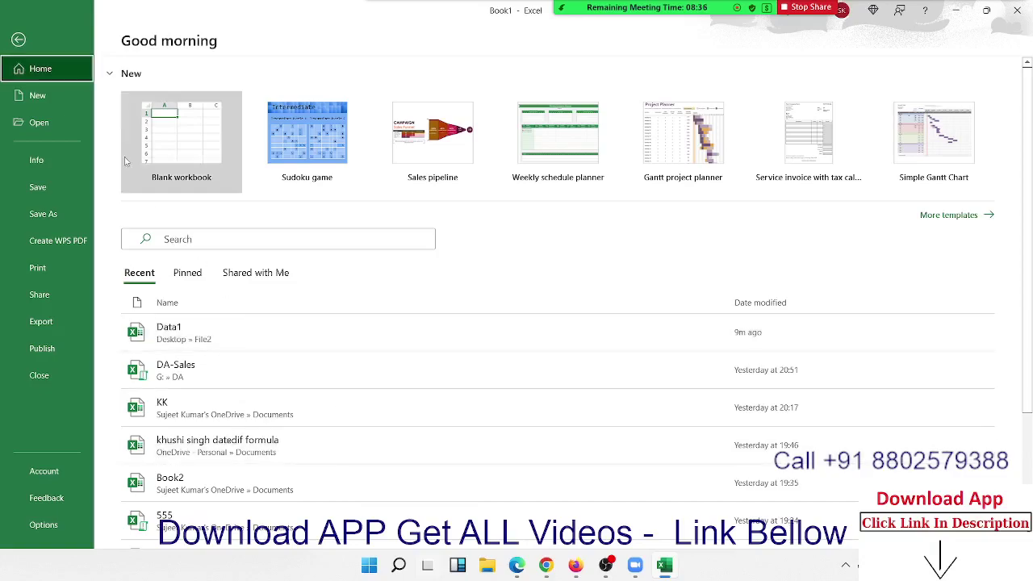
click(17, 37)
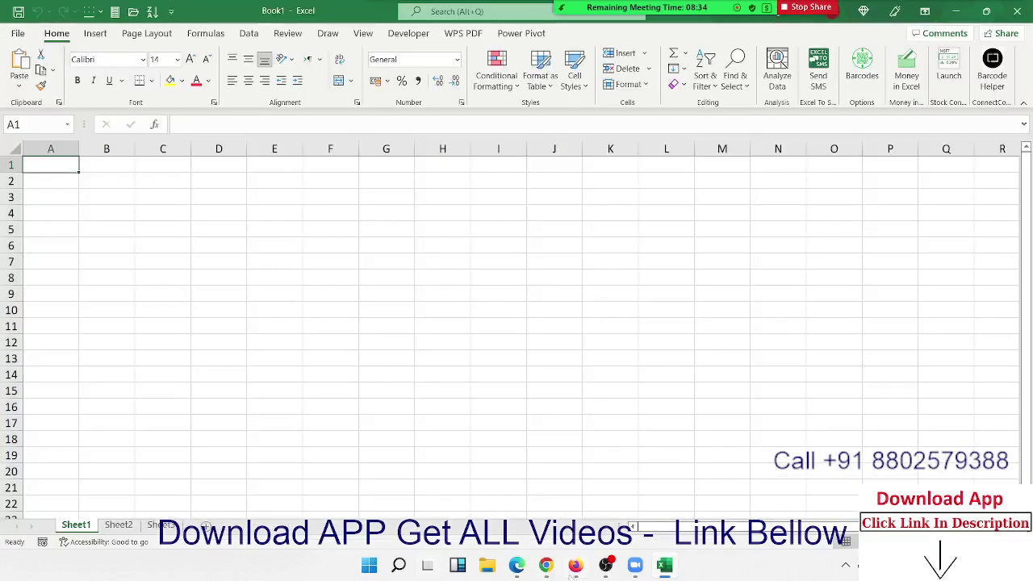
click(546, 565)
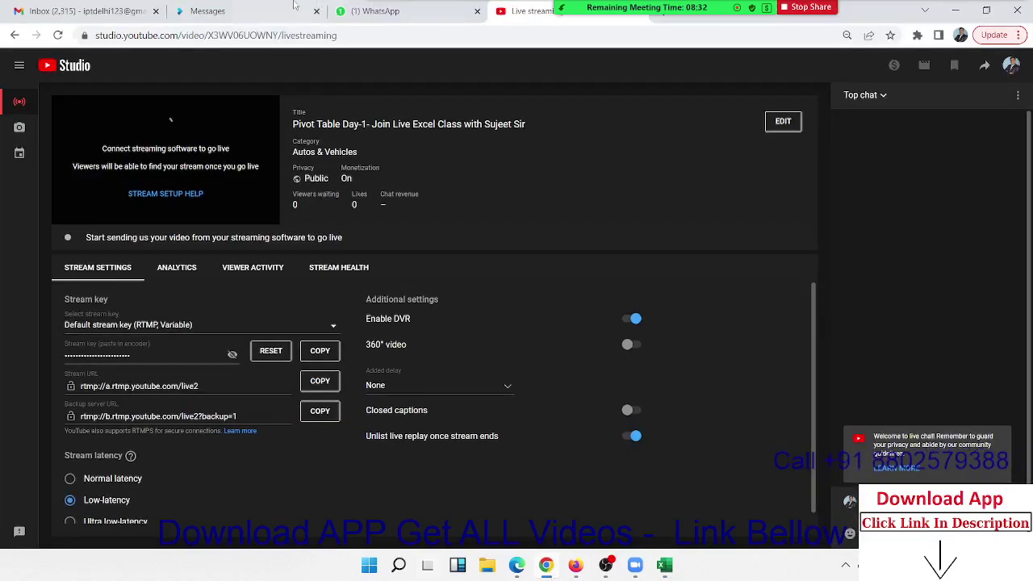
Start a new Gmail message and attach Data1.xlsx using the copied file path.
click(378, 12)
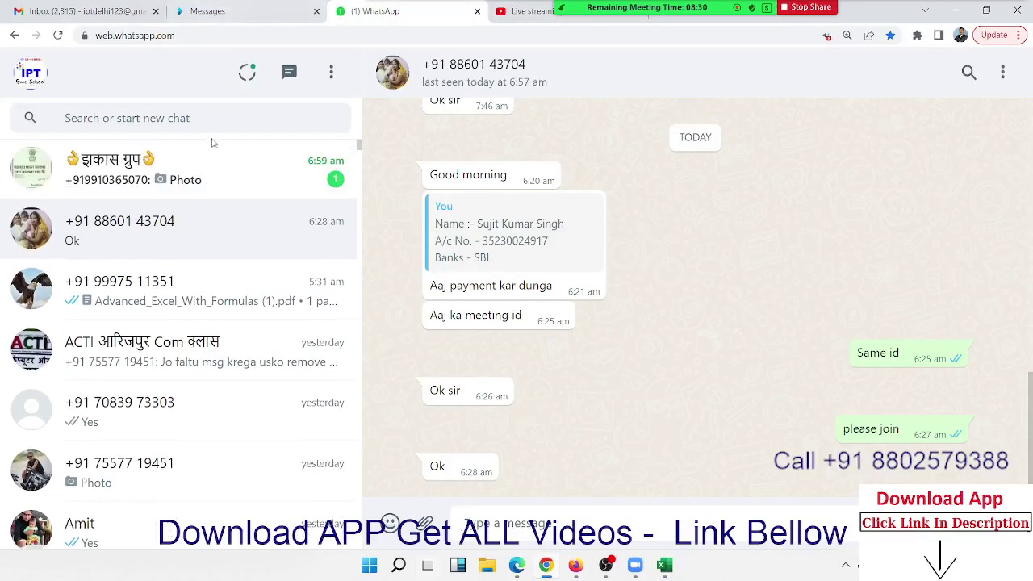
click(161, 167)
click(85, 11)
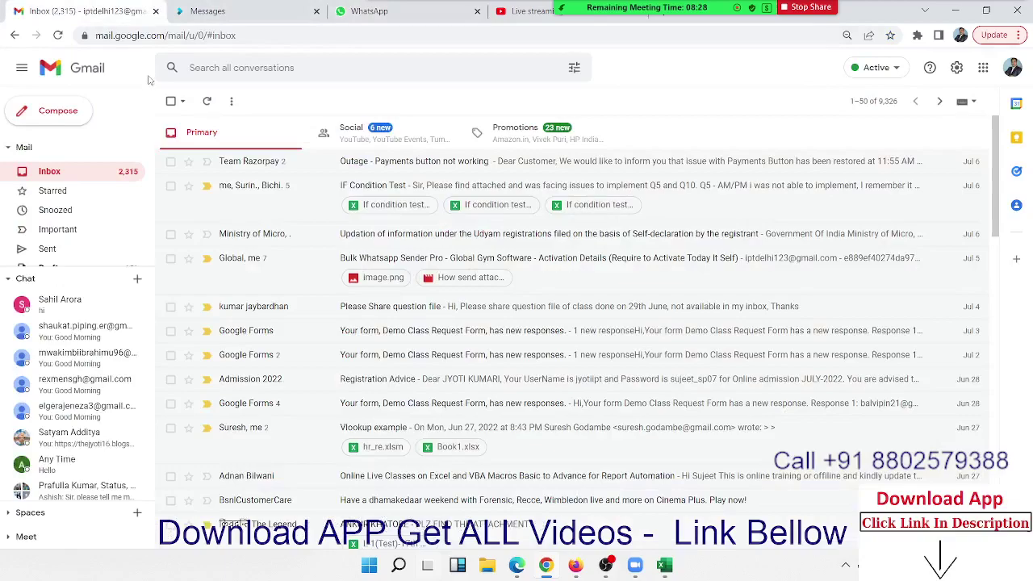
click(81, 119)
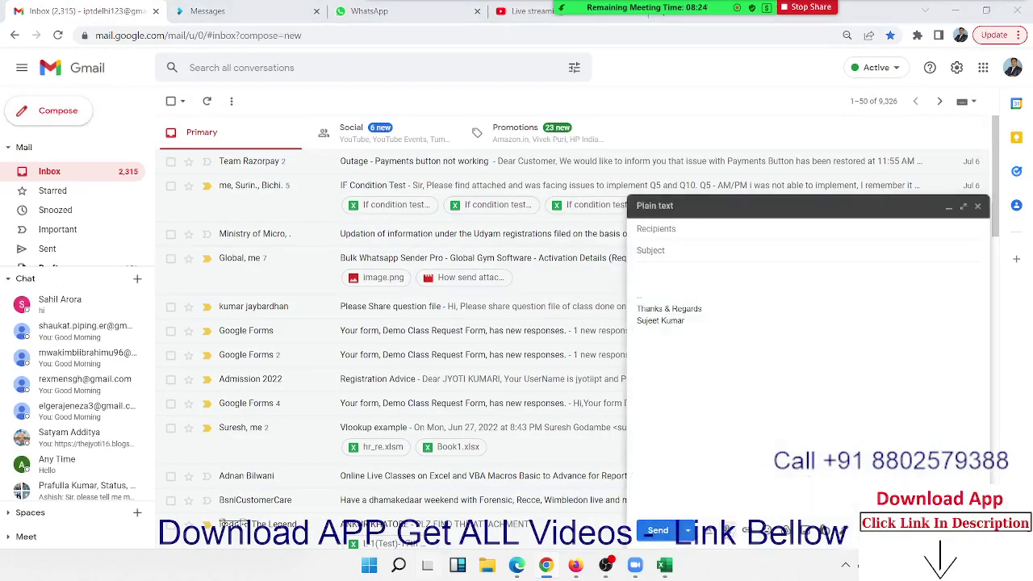
click(727, 530)
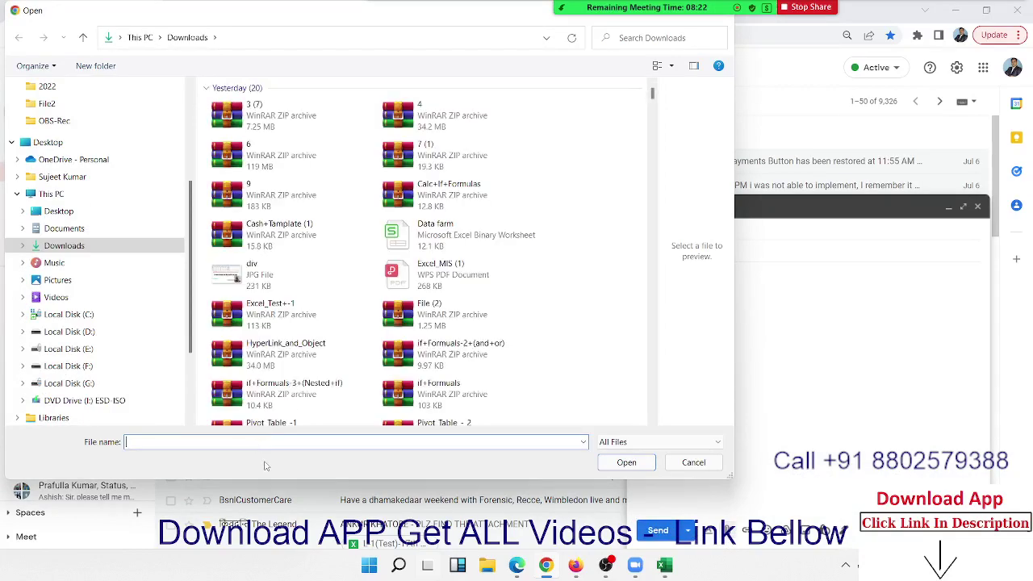
key(ctrl+v)
click(626, 461)
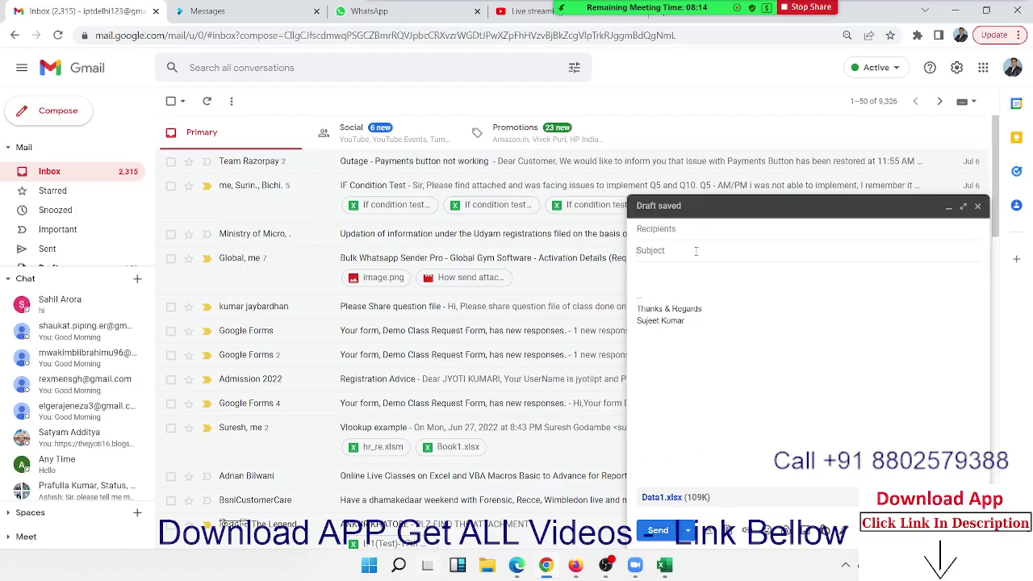
Enter the subject 'Data for Pivot' and begin typing the recipient's address.
text(Data for Pivot)
click(704, 228)
text(a)
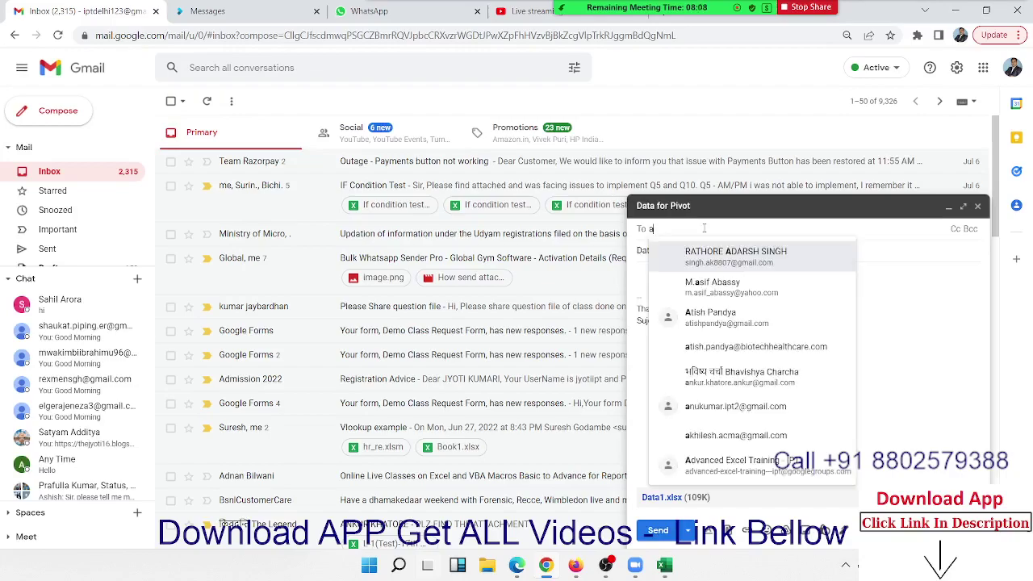
text(nu)
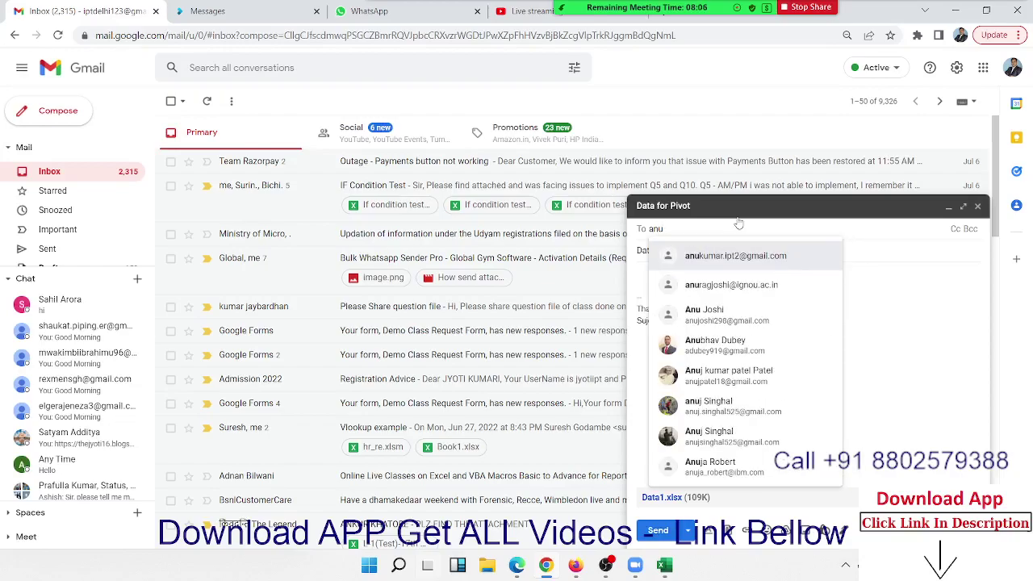